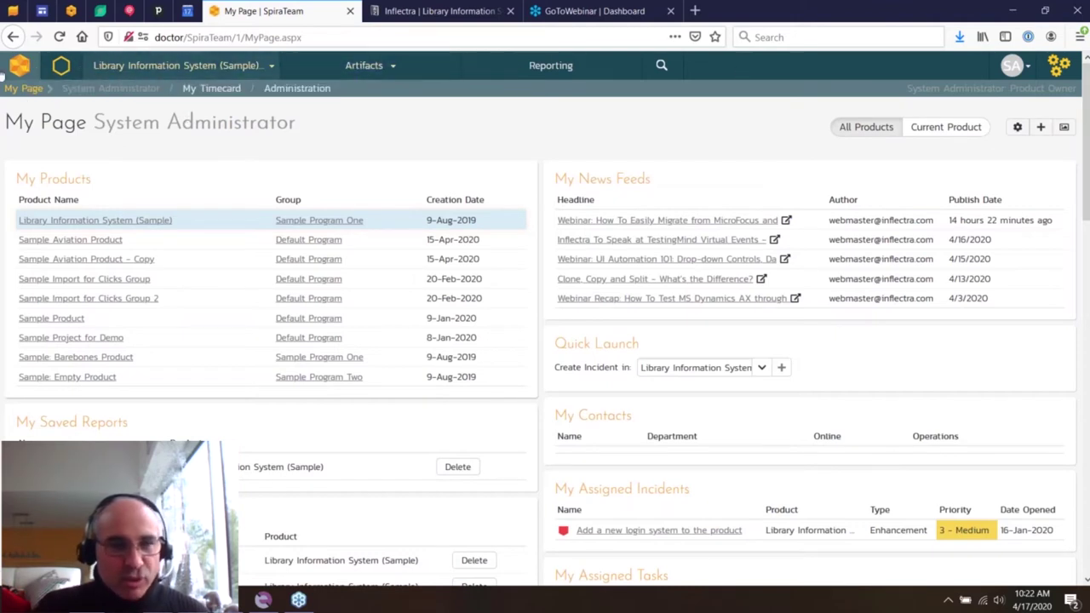
- Check the product and program list, then scroll through the personal My Page dashboard
{"action": "left_click", "coordinate": [269, 66]}
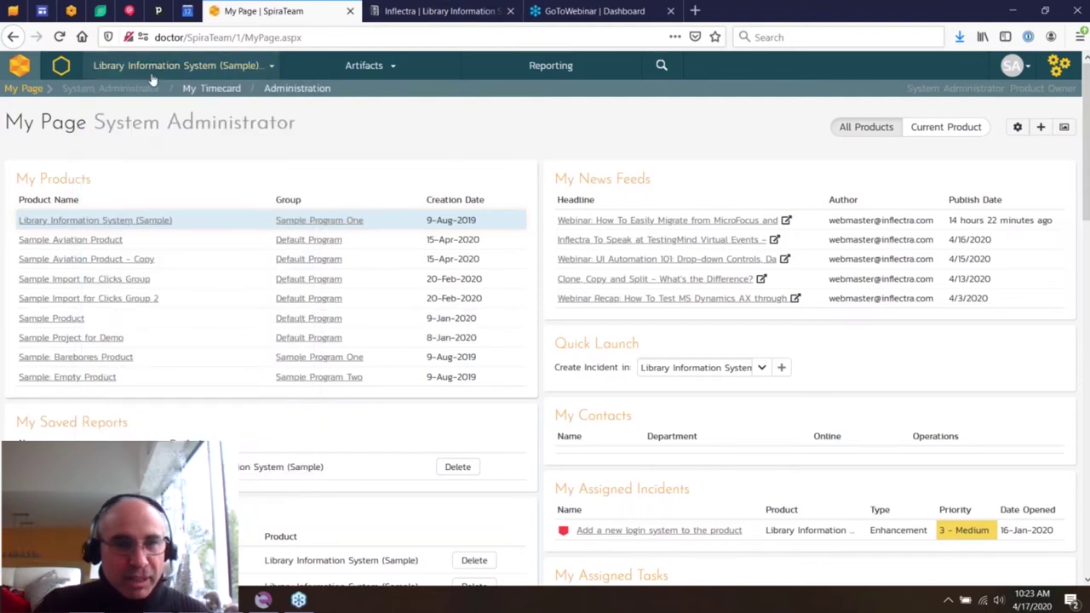
{"action": "left_click", "coordinate": [31, 90]}
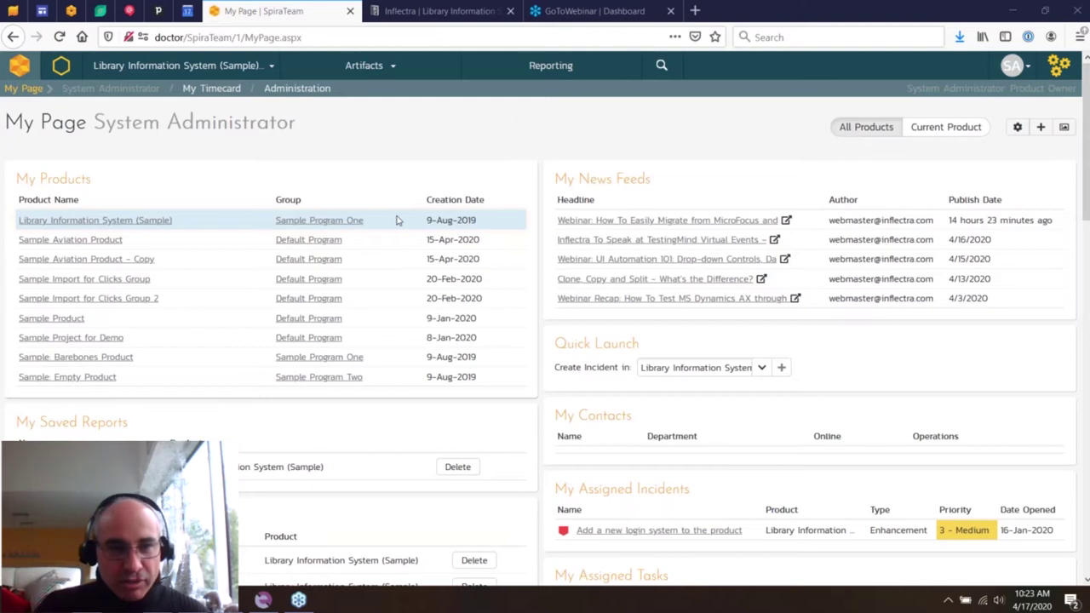
{"action": "scroll", "coordinate": [247, 323], "scroll_direction": "down", "scroll_amount": 3}
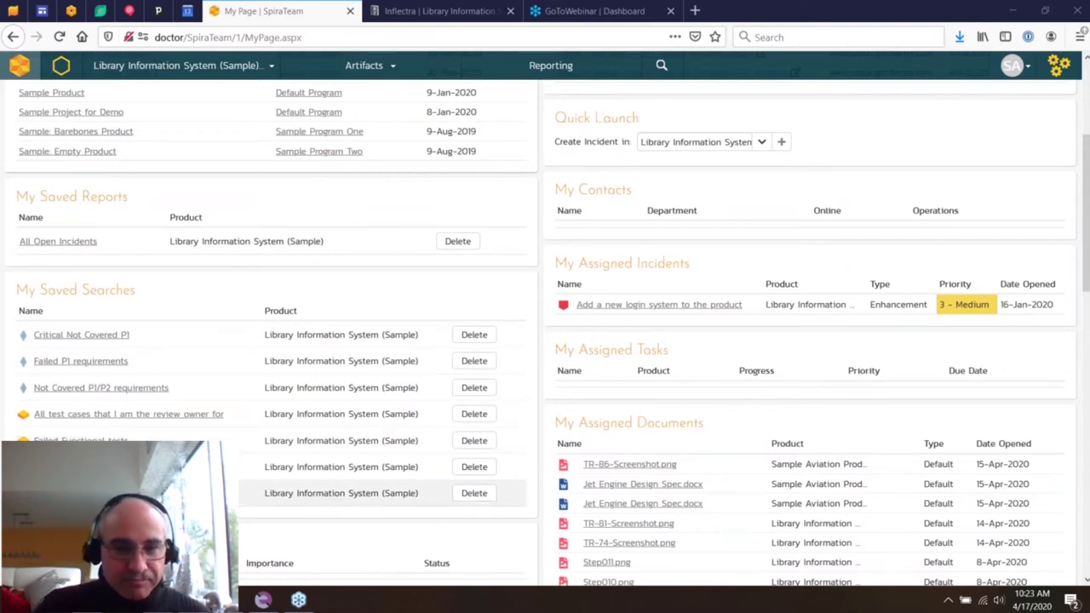
{"action": "scroll", "coordinate": [273, 409], "scroll_direction": "down", "scroll_amount": 3}
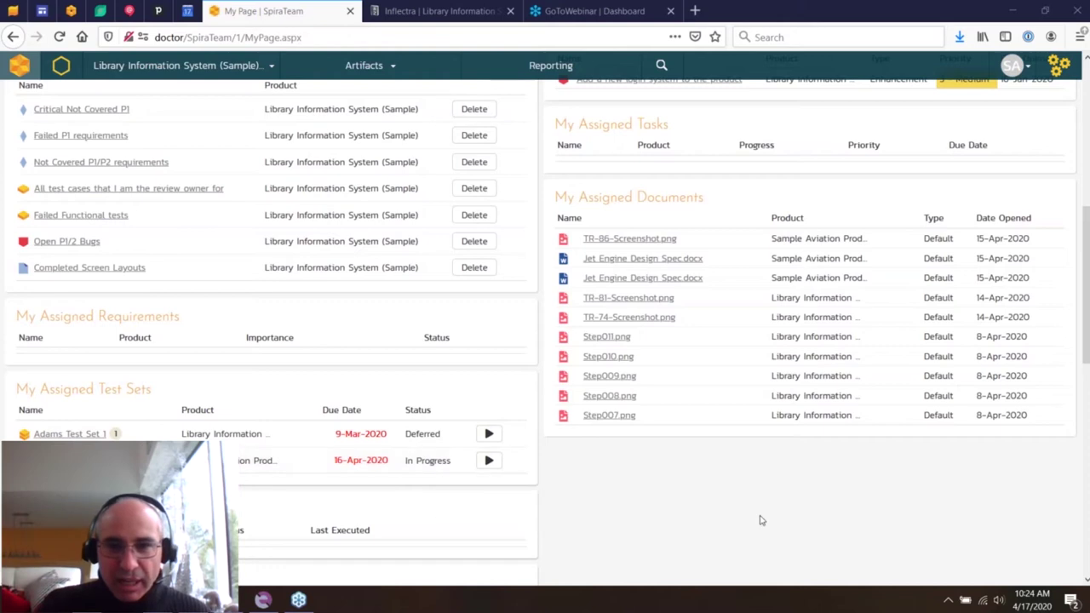
{"action": "scroll", "coordinate": [724, 500], "scroll_direction": "up", "scroll_amount": 3}
{"action": "mouse_move", "coordinate": [627, 236]}
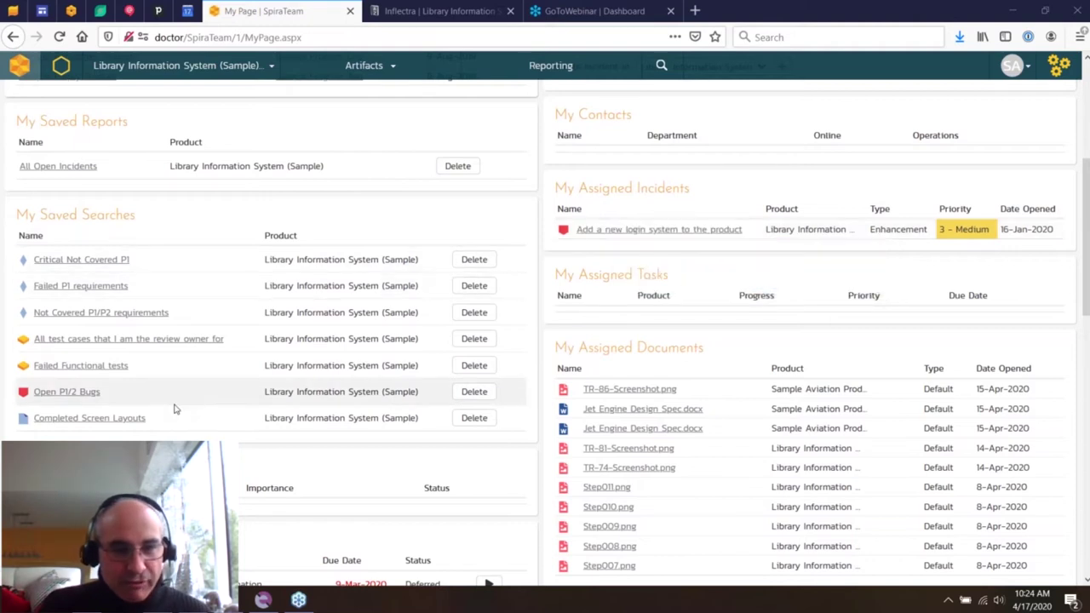
{"action": "scroll", "coordinate": [174, 410], "scroll_direction": "down", "scroll_amount": 6}
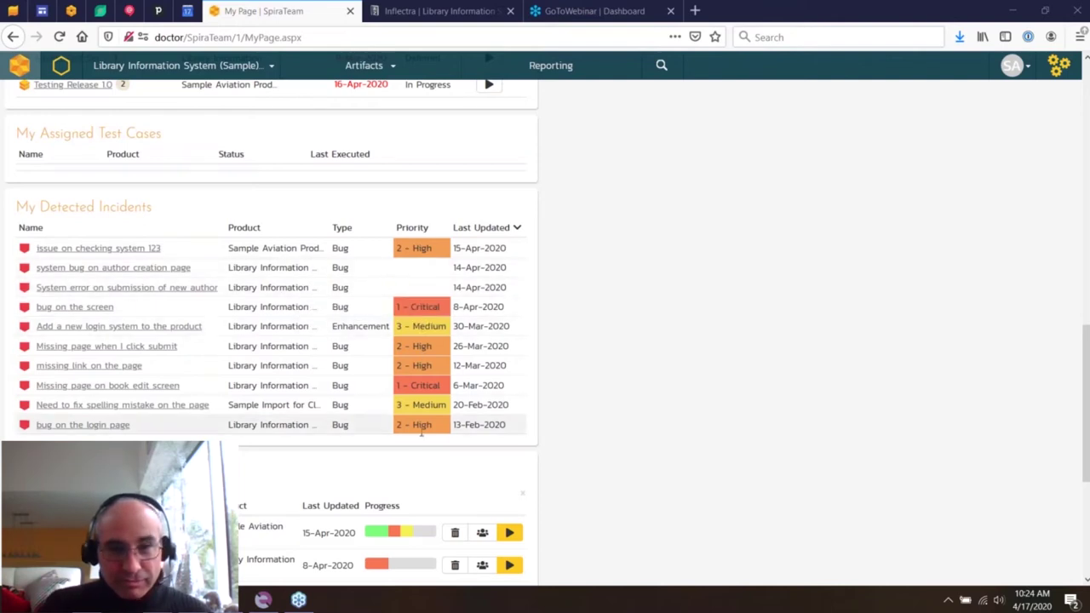
{"action": "scroll", "coordinate": [363, 343], "scroll_direction": "down", "scroll_amount": 5}
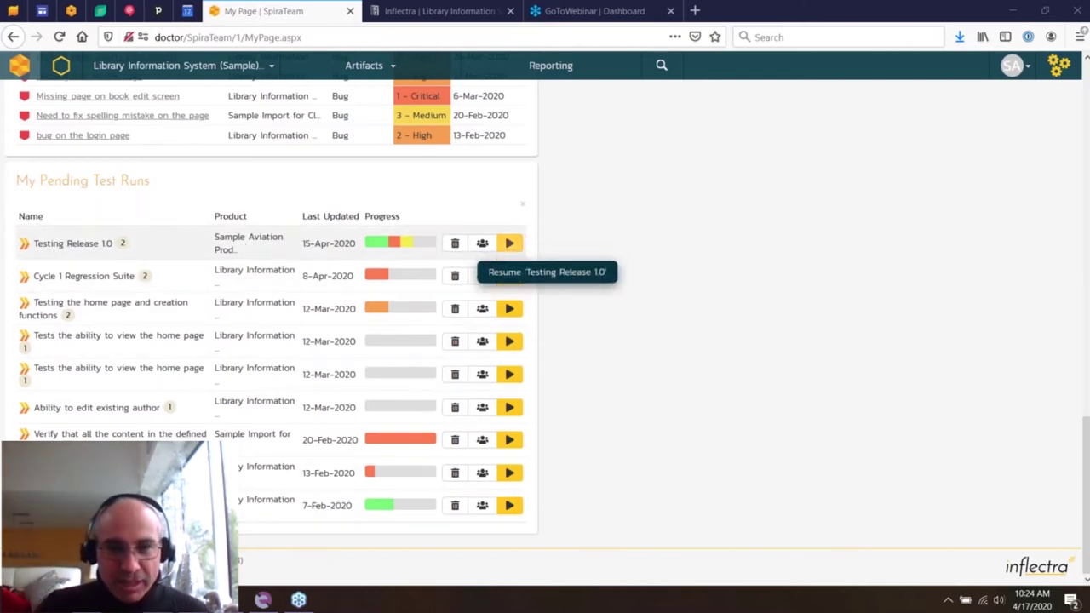
{"action": "scroll", "coordinate": [529, 230], "scroll_direction": "up", "scroll_amount": 4}
{"action": "scroll", "coordinate": [530, 231], "scroll_direction": "up", "scroll_amount": 10}
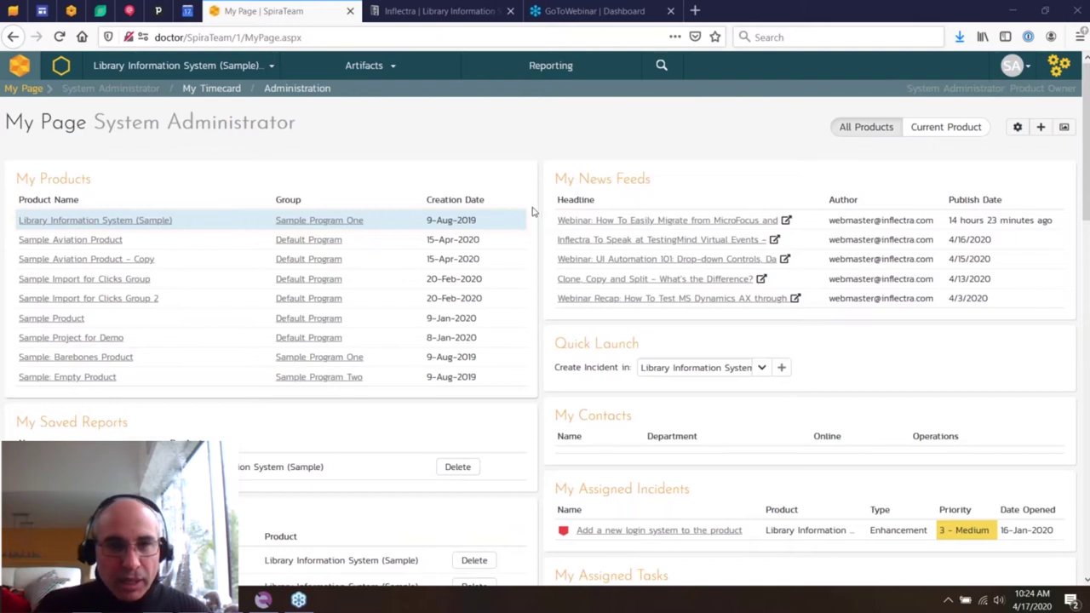
- Open the Library Information System product home and review its Product Overview, test execution and incident charts
{"action": "left_click", "coordinate": [60, 68]}
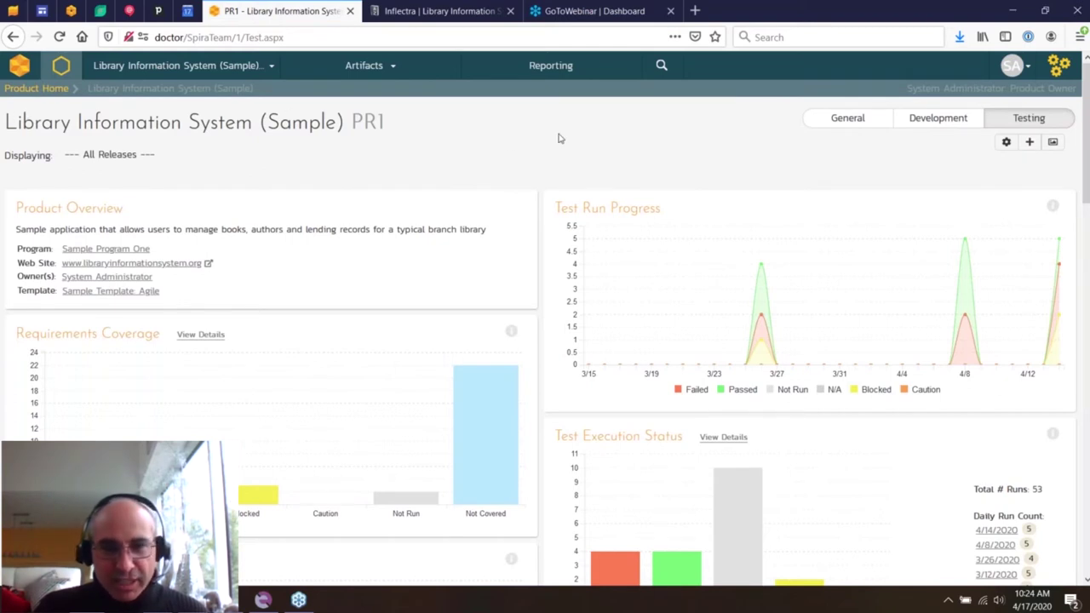
{"action": "scroll", "coordinate": [558, 138], "scroll_direction": "down", "scroll_amount": 3}
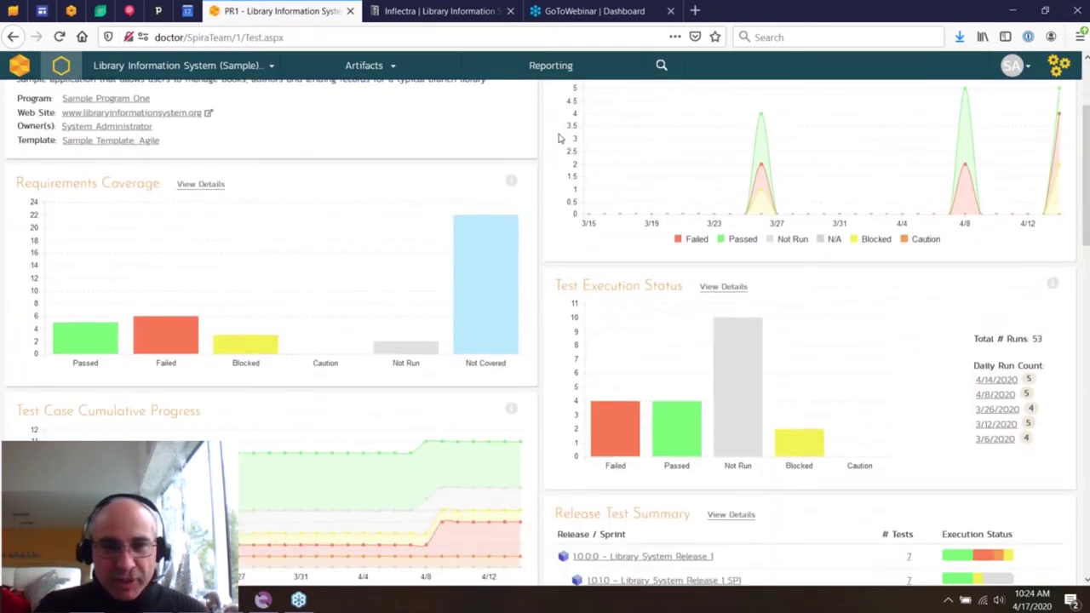
{"action": "scroll", "coordinate": [559, 138], "scroll_direction": "down", "scroll_amount": 1}
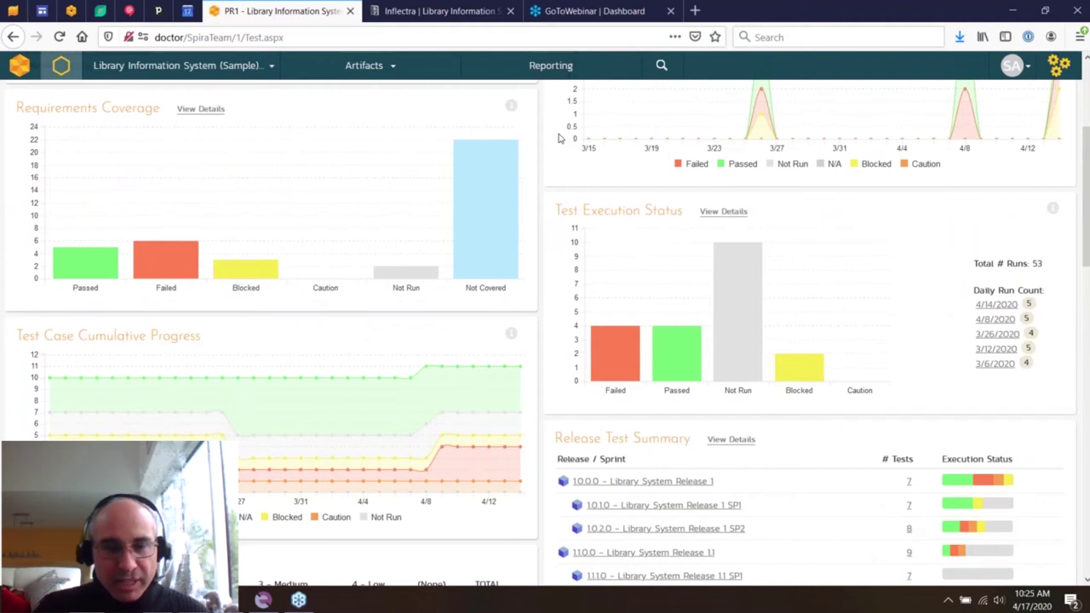
{"action": "scroll", "coordinate": [1009, 134], "scroll_direction": "down", "scroll_amount": 1}
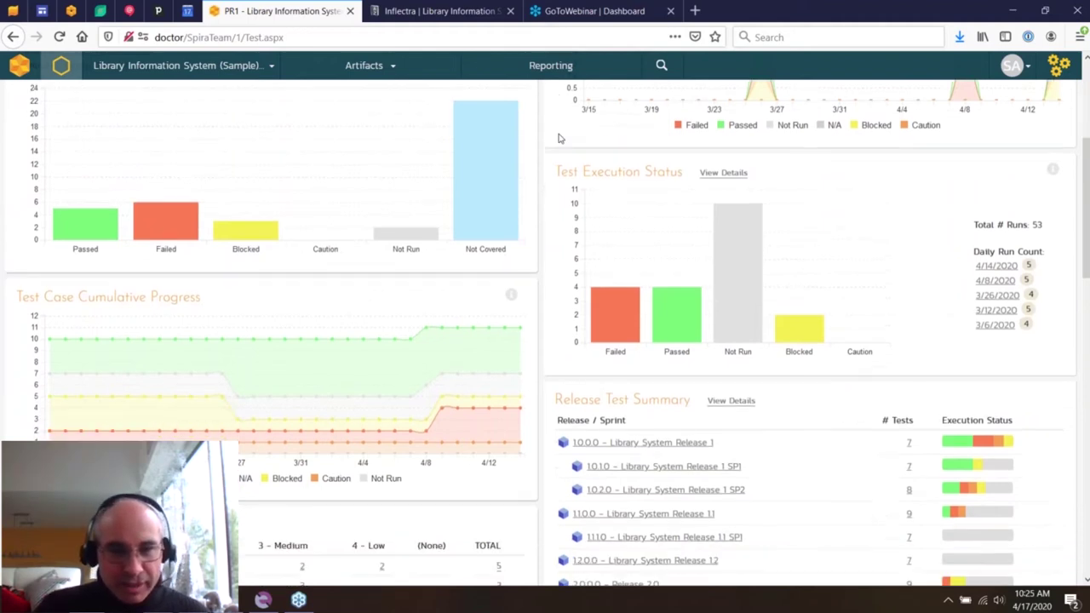
{"action": "scroll", "coordinate": [956, 139], "scroll_direction": "up", "scroll_amount": 4}
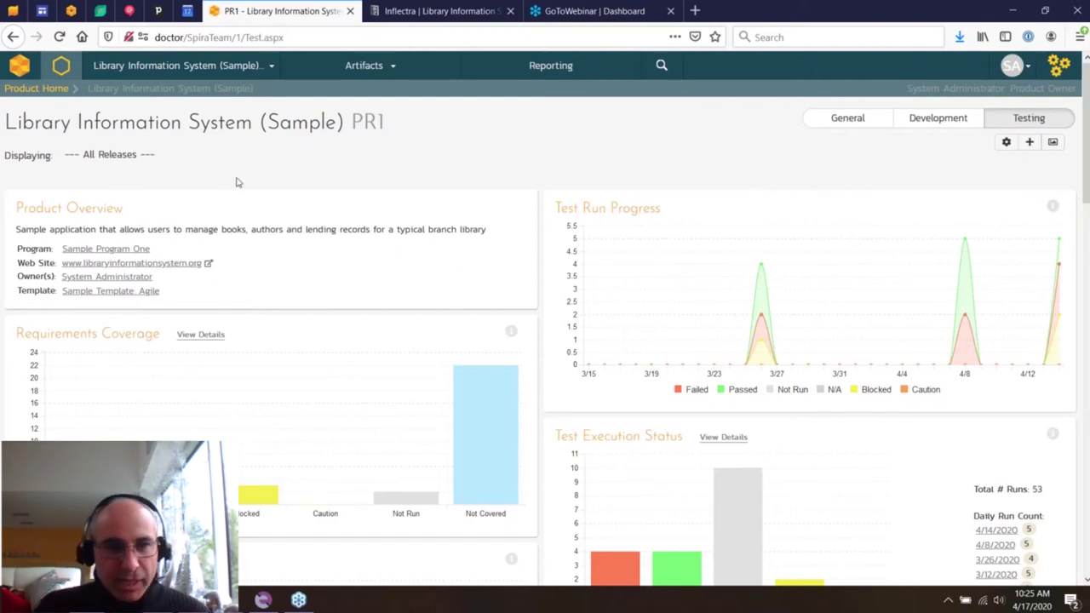
{"action": "scroll", "coordinate": [47, 306], "scroll_direction": "down", "scroll_amount": 3}
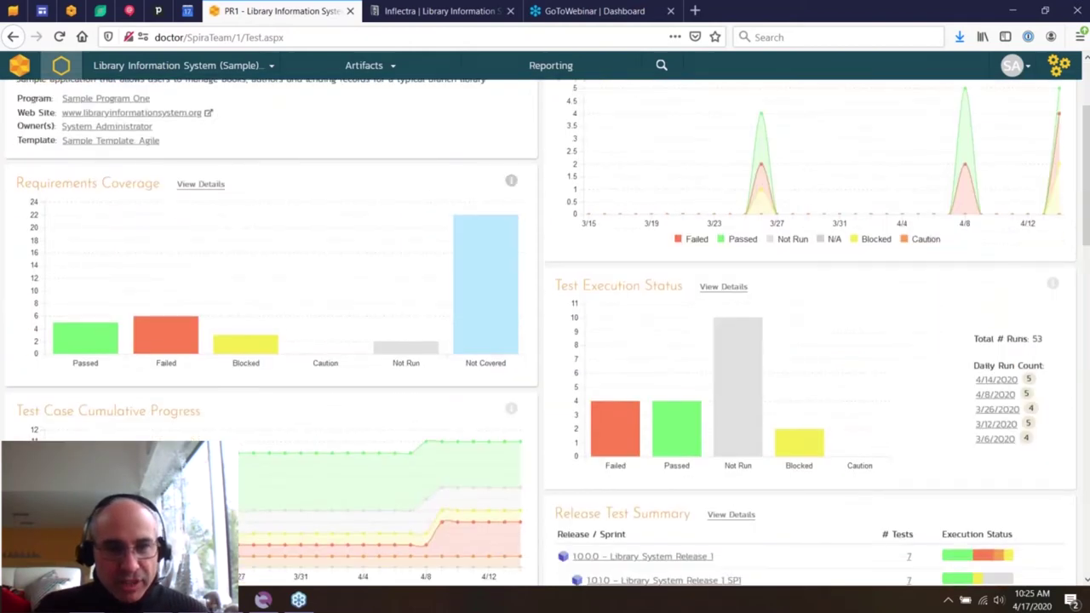
{"action": "mouse_move", "coordinate": [484, 302]}
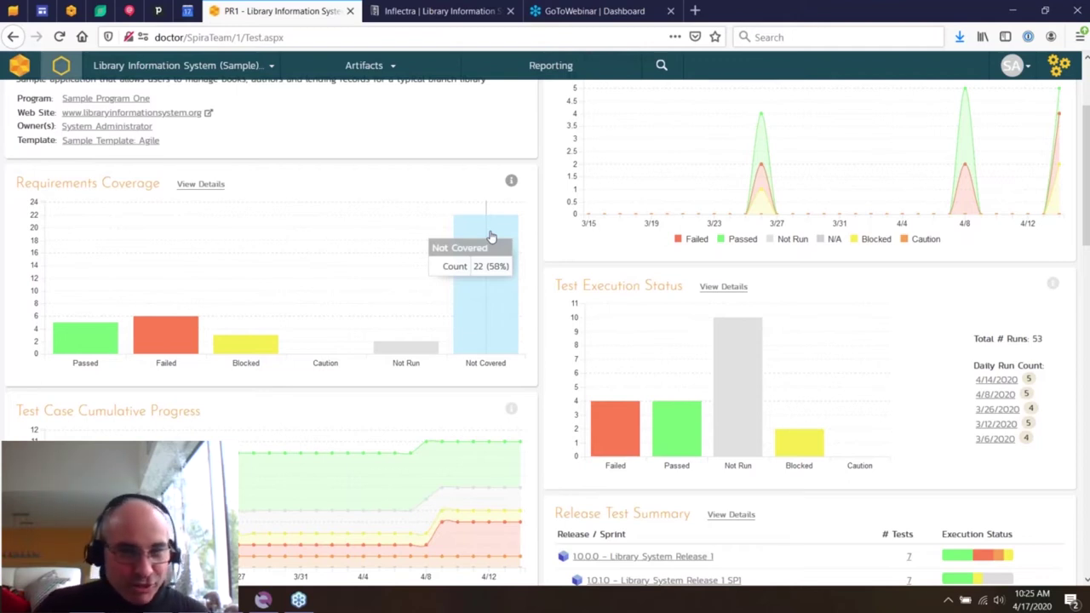
{"action": "mouse_move", "coordinate": [396, 348]}
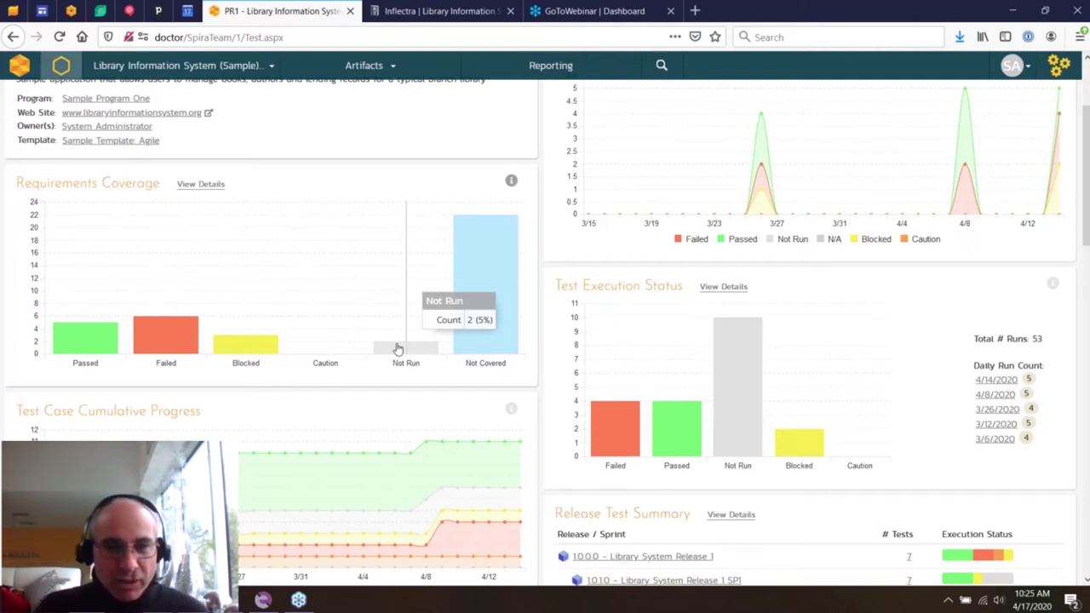
{"action": "mouse_move", "coordinate": [149, 345]}
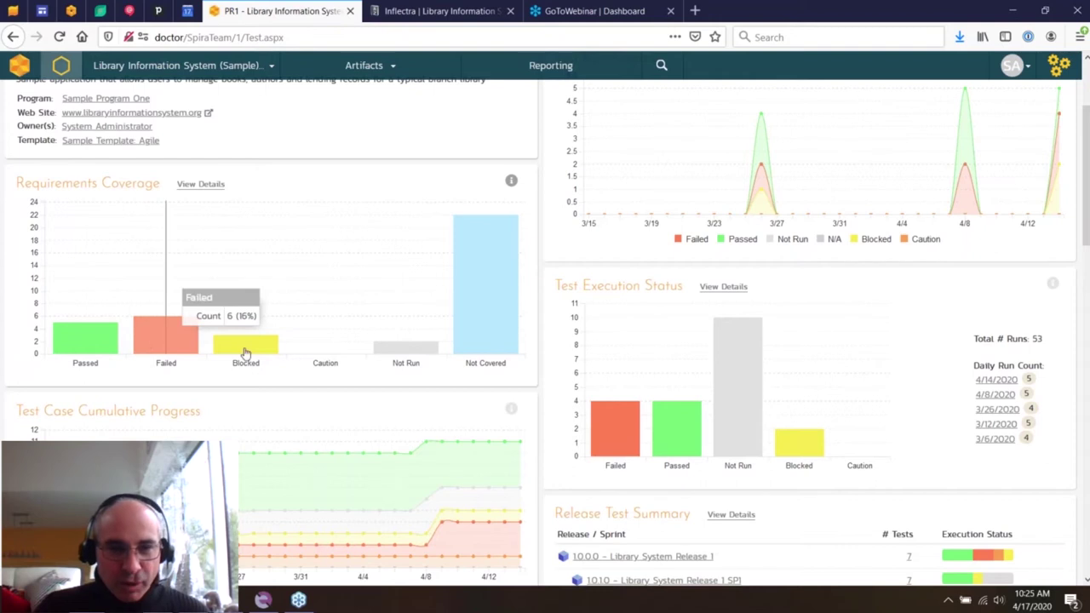
{"action": "mouse_move", "coordinate": [255, 347]}
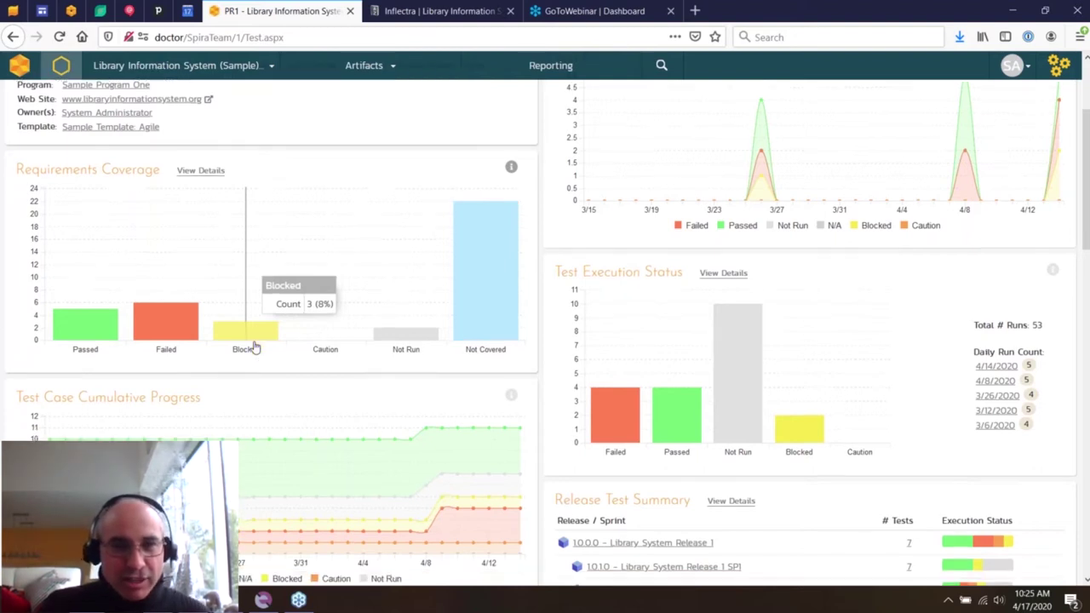
{"action": "scroll", "coordinate": [383, 309], "scroll_direction": "down", "scroll_amount": 3}
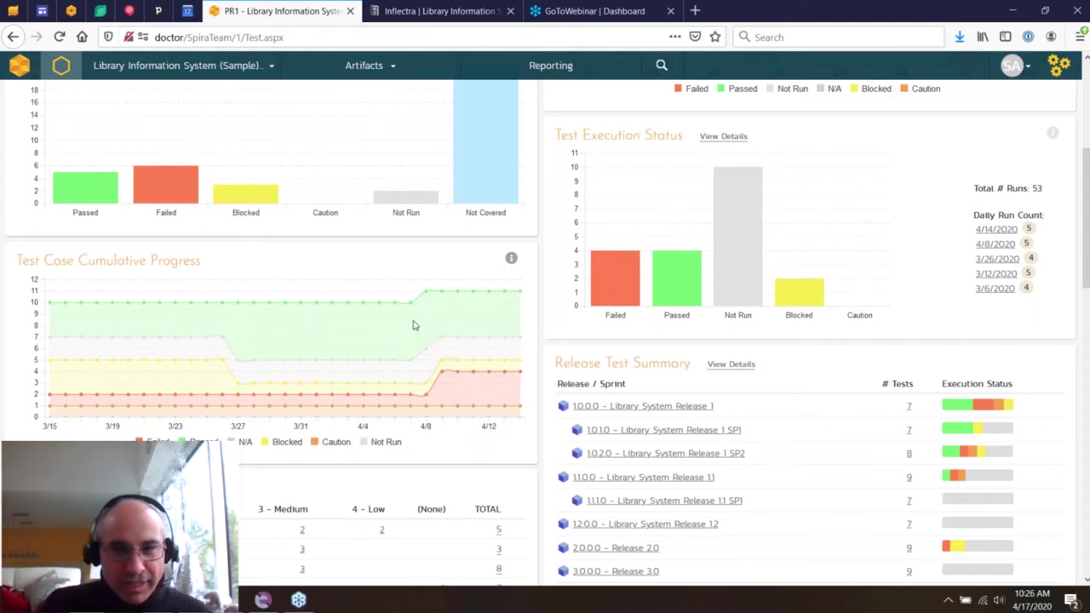
{"action": "mouse_move", "coordinate": [439, 308]}
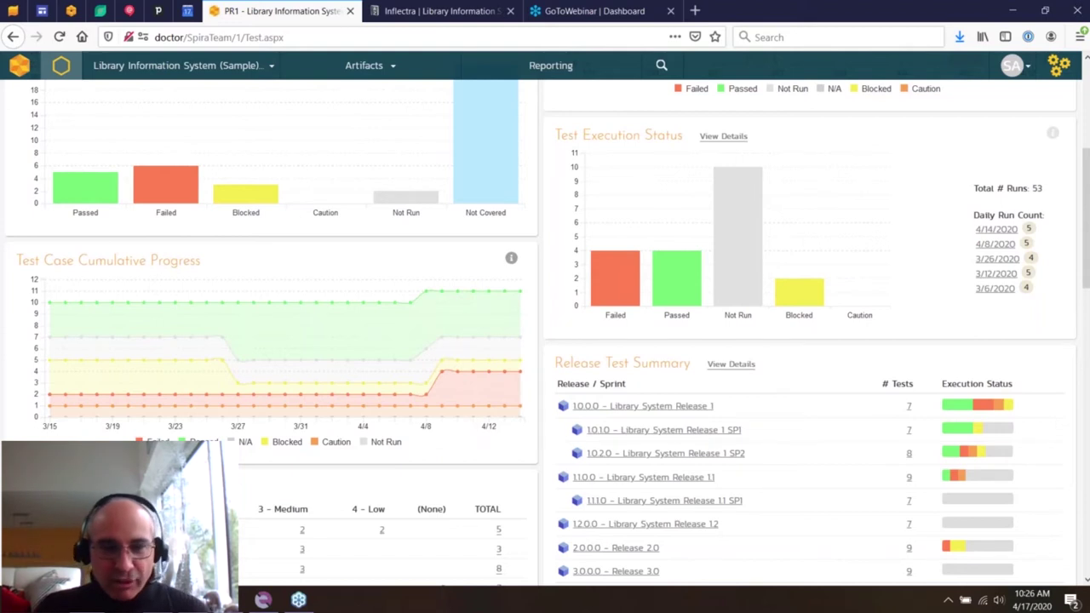
{"action": "mouse_move", "coordinate": [410, 341]}
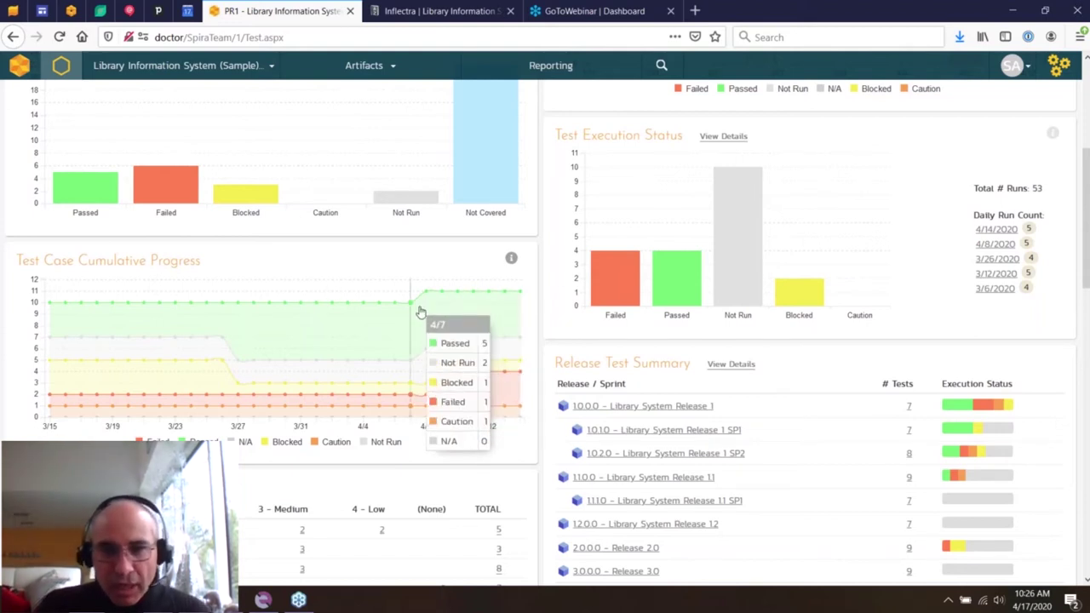
{"action": "scroll", "coordinate": [828, 319], "scroll_direction": "down", "scroll_amount": 3}
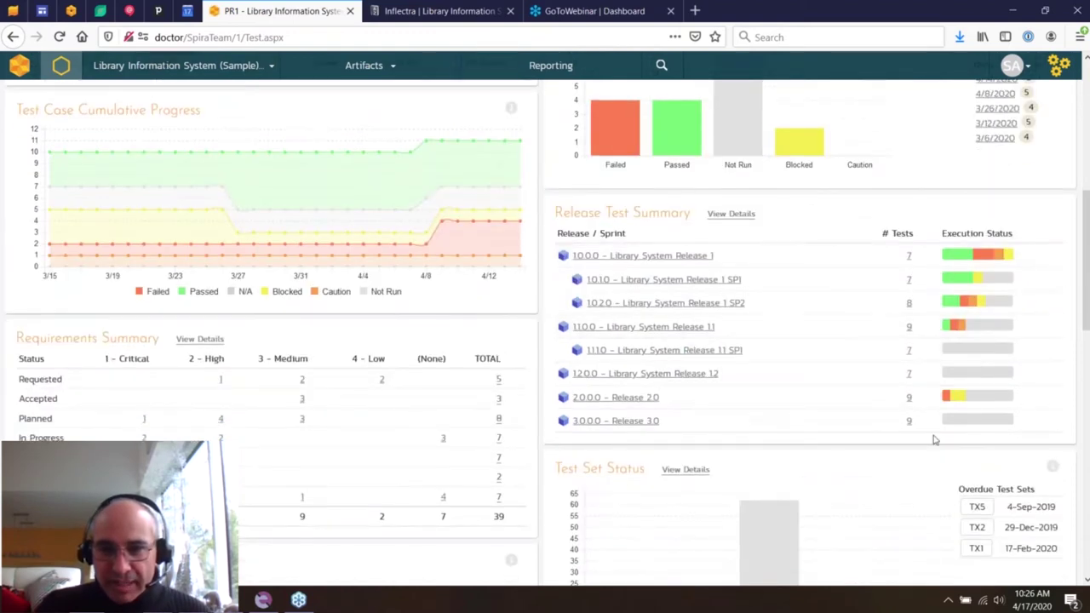
{"action": "scroll", "coordinate": [830, 431], "scroll_direction": "down", "scroll_amount": 15}
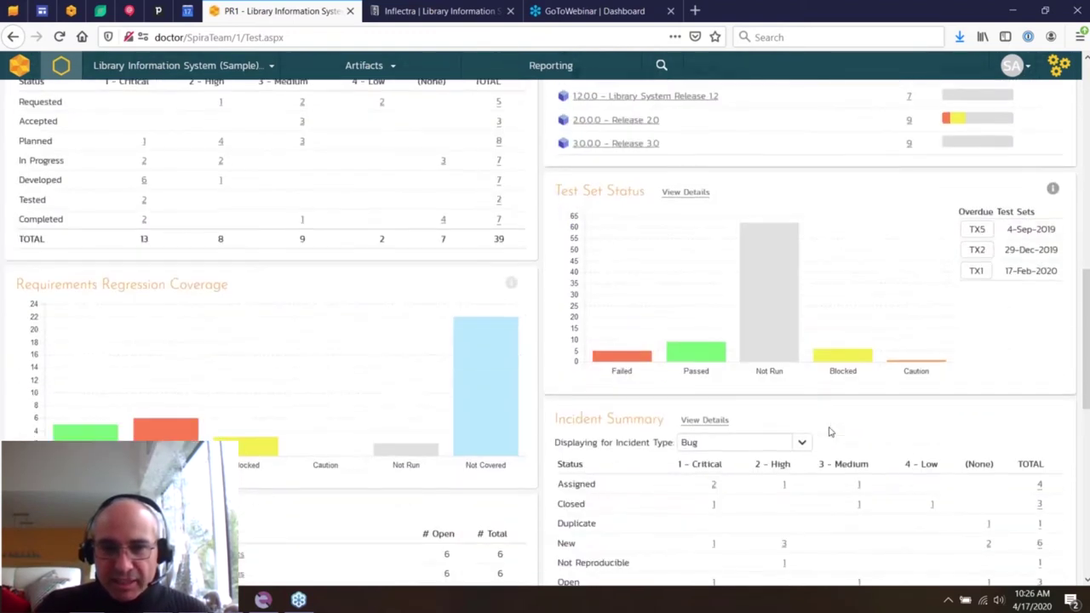
{"action": "mouse_move", "coordinate": [645, 328]}
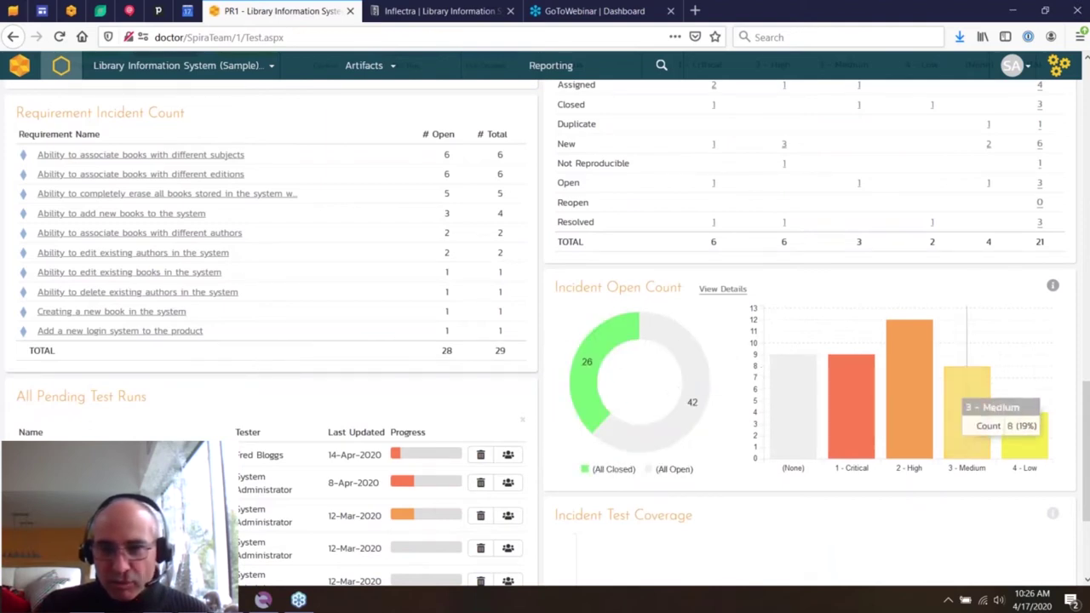
{"action": "mouse_move", "coordinate": [967, 400]}
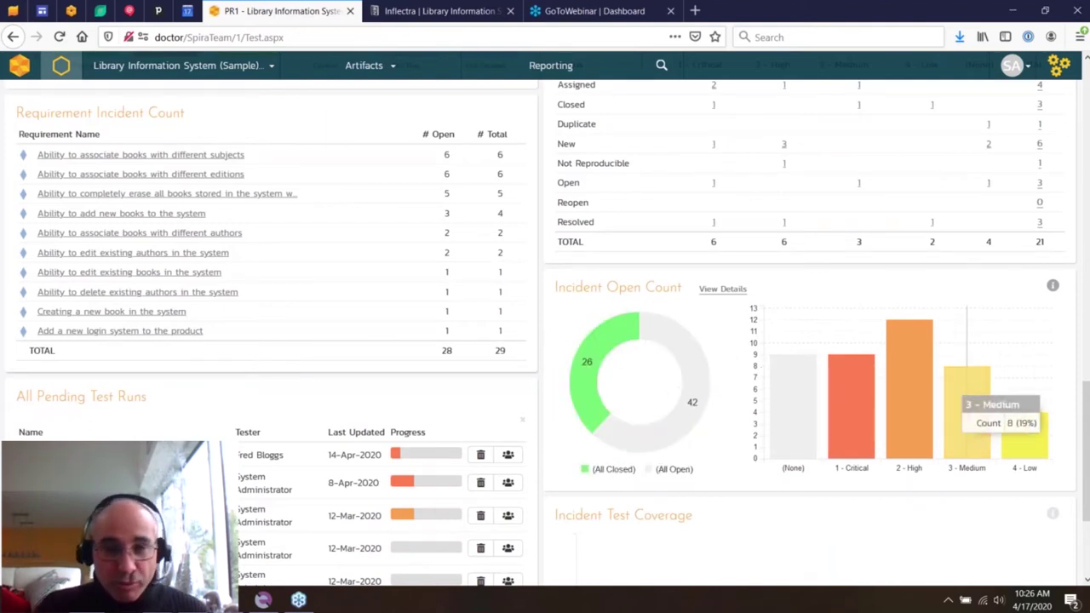
{"action": "scroll", "coordinate": [545, 341], "scroll_direction": "up", "scroll_amount": 10}
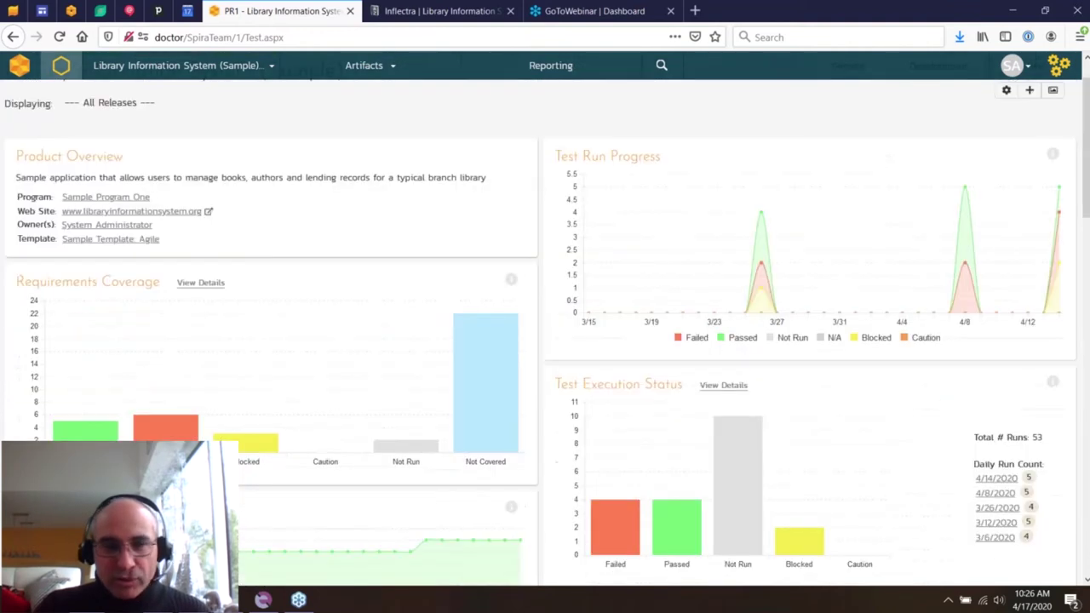
- Filter the Testing dashboard to release 1.0.0.0 and review its charts
{"action": "left_click", "coordinate": [95, 152]}
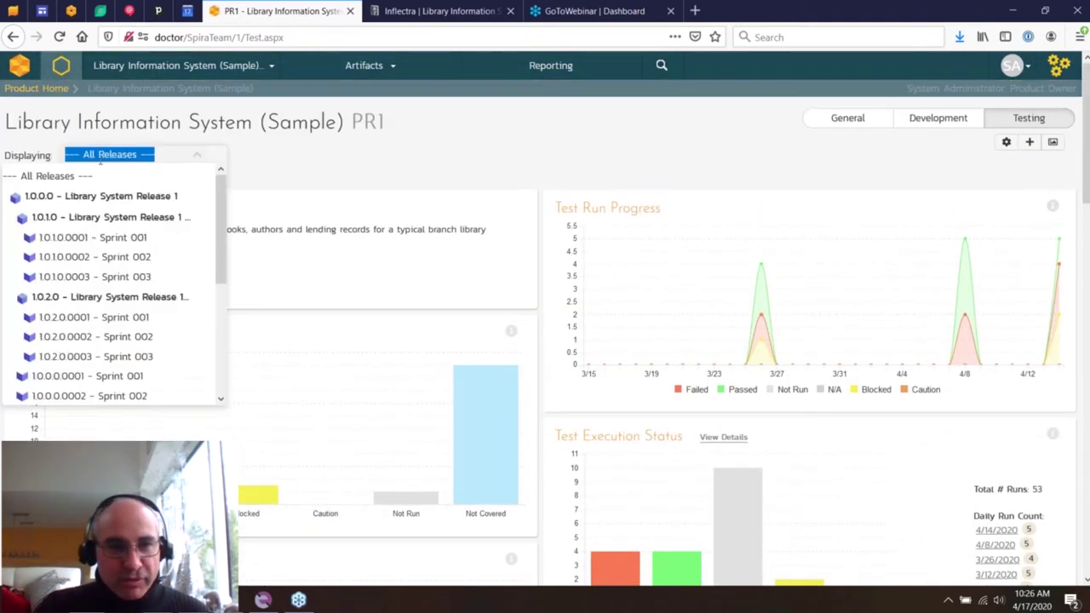
{"action": "left_click", "coordinate": [100, 197]}
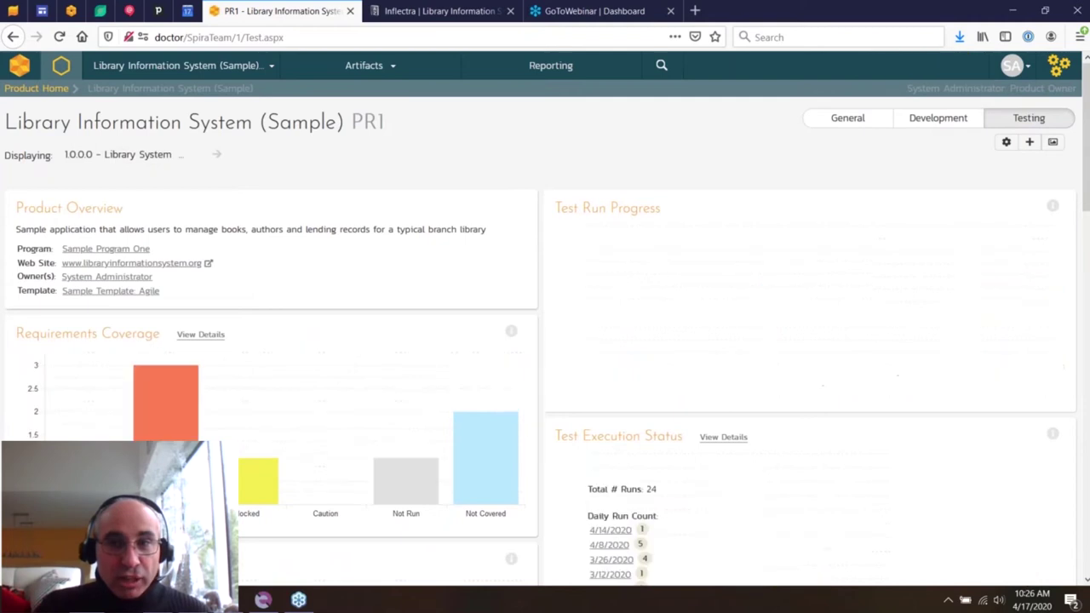
{"action": "scroll", "coordinate": [343, 219], "scroll_direction": "down", "scroll_amount": 3}
{"action": "scroll", "coordinate": [345, 219], "scroll_direction": "down", "scroll_amount": 10}
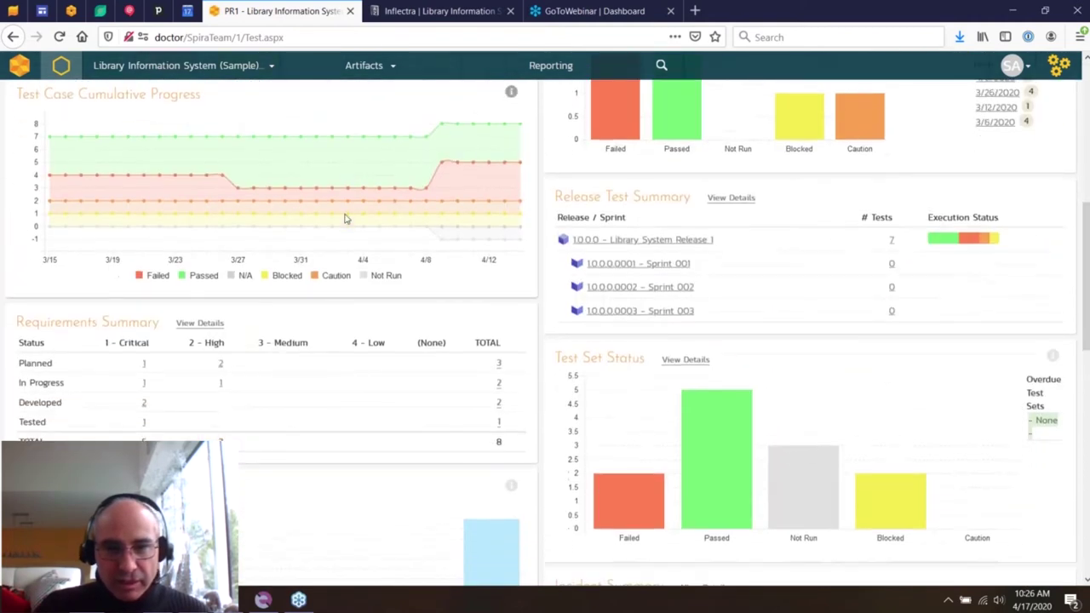
{"action": "scroll", "coordinate": [345, 218], "scroll_direction": "up", "scroll_amount": 15}
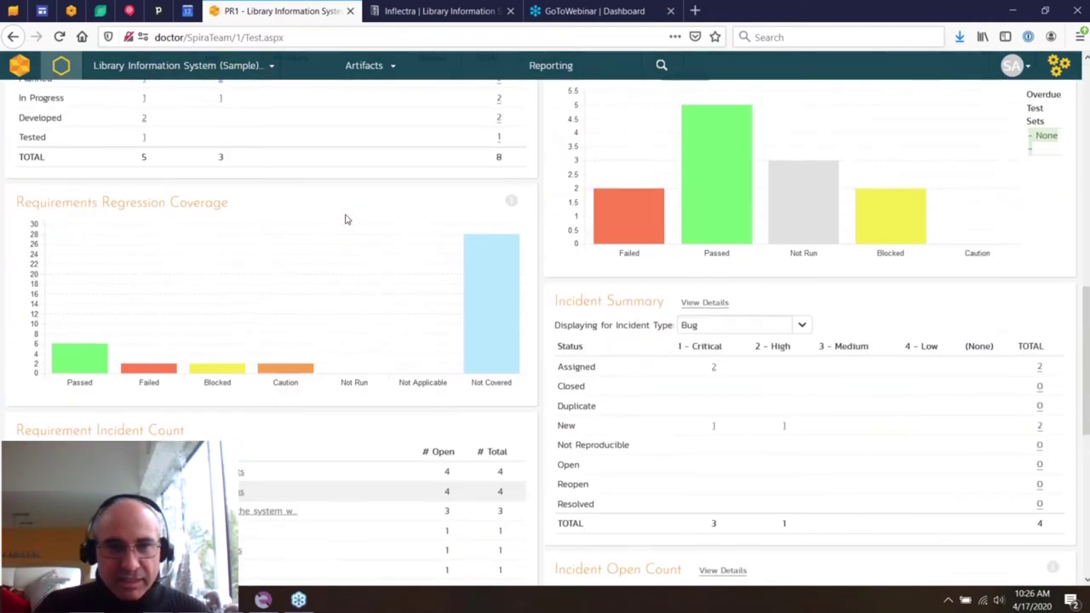
- Switch the Testing dashboard to release 1.1.0.0 and review its charts
{"action": "left_click", "coordinate": [111, 154]}
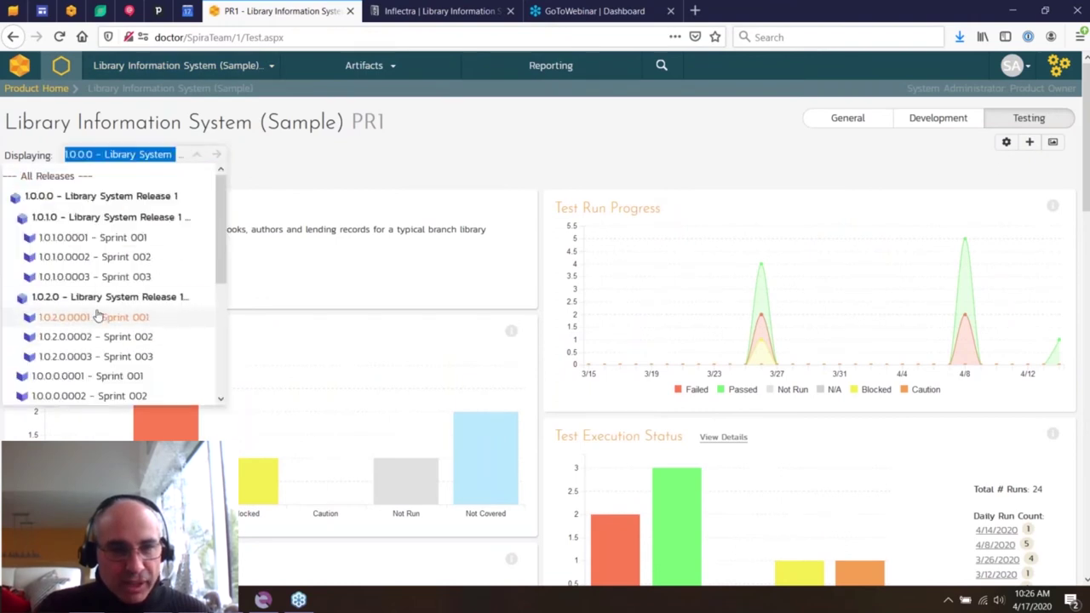
{"action": "scroll", "coordinate": [97, 314], "scroll_direction": "down", "scroll_amount": 4}
{"action": "left_click", "coordinate": [102, 236]}
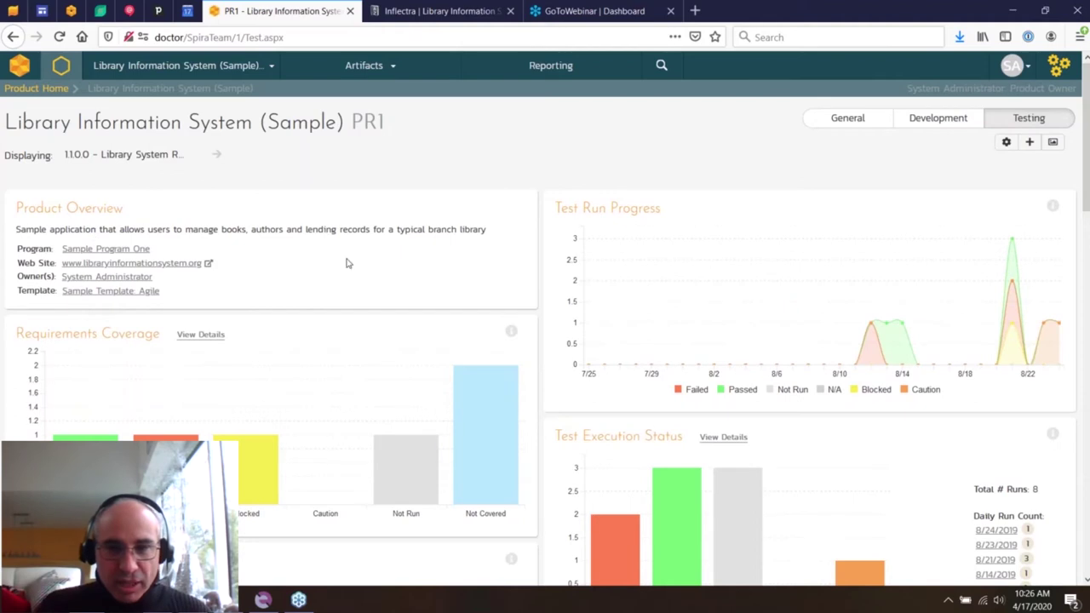
{"action": "scroll", "coordinate": [347, 263], "scroll_direction": "down", "scroll_amount": 5}
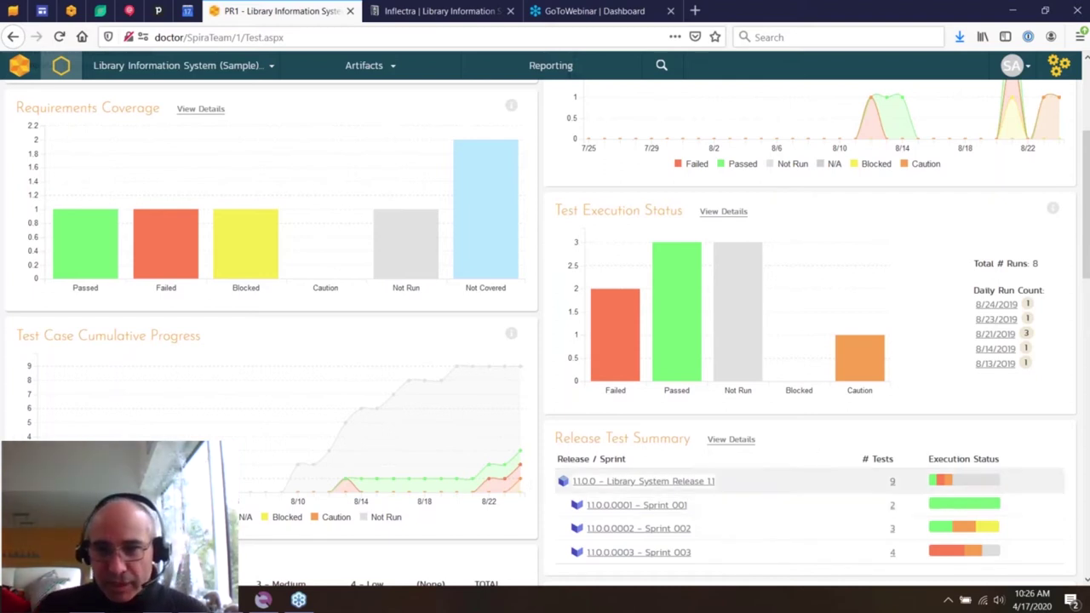
{"action": "scroll", "coordinate": [792, 481], "scroll_direction": "down", "scroll_amount": 10}
{"action": "scroll", "coordinate": [545, 341], "scroll_direction": "up", "scroll_amount": 10}
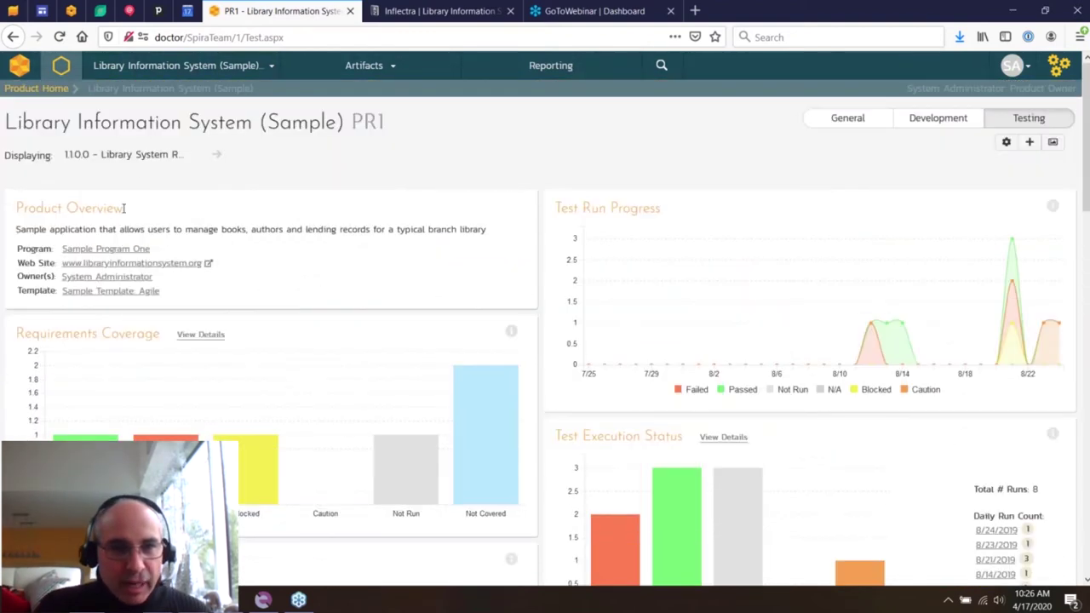
- Display data for All Releases and switch to the Development dashboard
{"action": "left_click", "coordinate": [136, 154]}
{"action": "scroll", "coordinate": [67, 176], "scroll_direction": "up", "scroll_amount": 5}
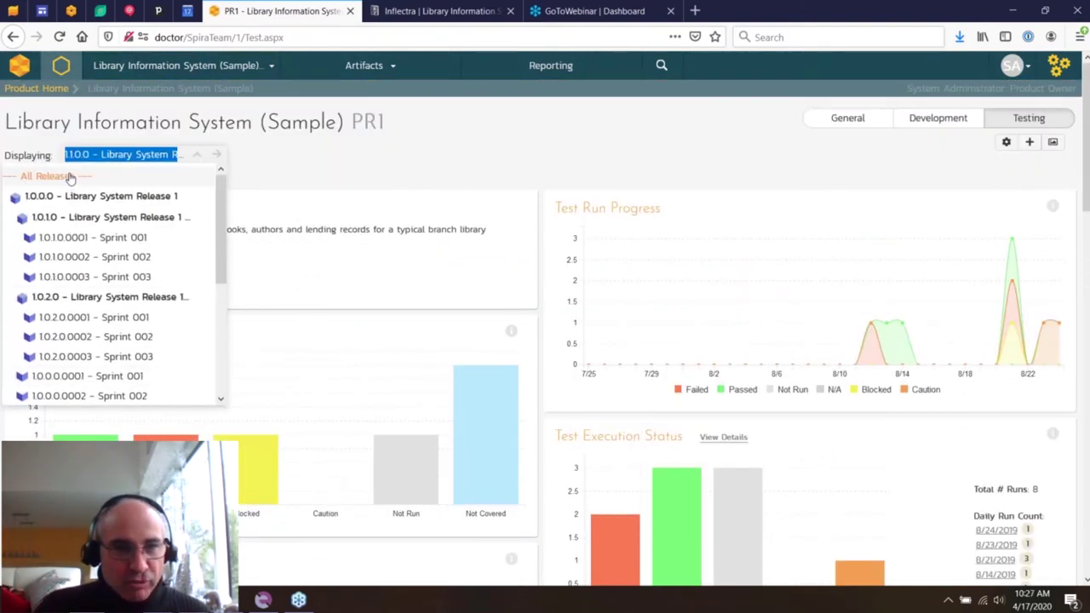
{"action": "left_click", "coordinate": [68, 177]}
{"action": "left_click", "coordinate": [936, 119]}
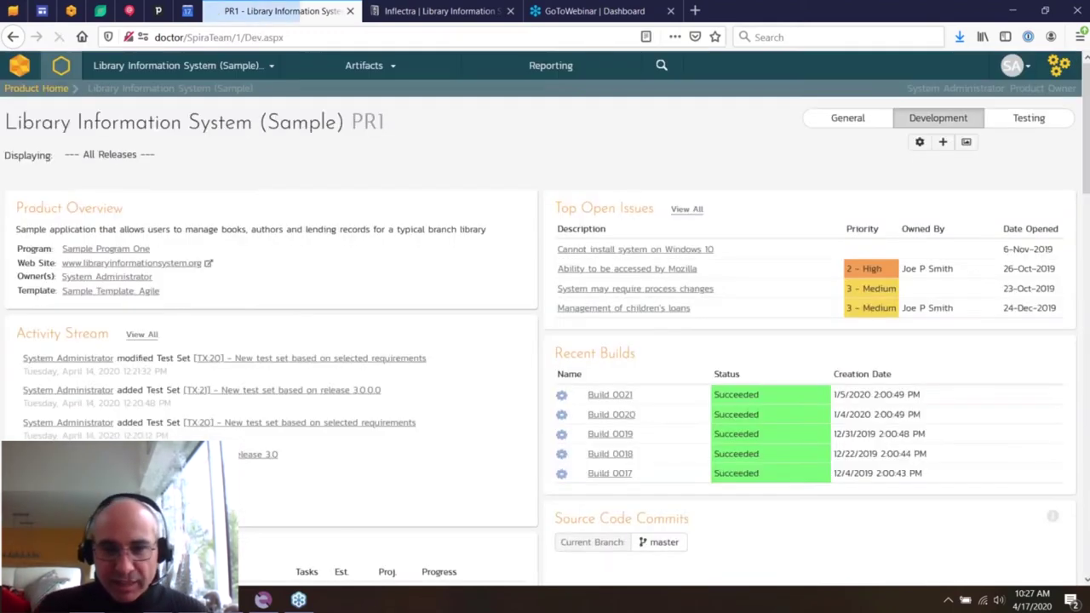
- Scroll the Development dashboard, then open the Sample Program One (PG2) program overview
{"action": "scroll", "coordinate": [745, 356], "scroll_direction": "down", "scroll_amount": 3}
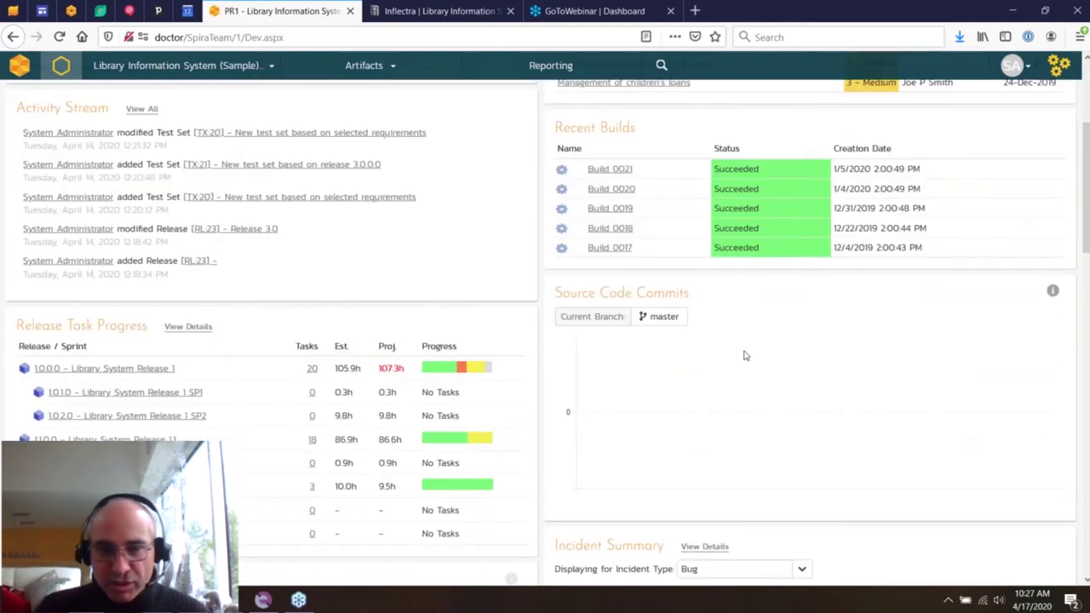
{"action": "scroll", "coordinate": [745, 356], "scroll_direction": "down", "scroll_amount": 2}
{"action": "scroll", "coordinate": [745, 356], "scroll_direction": "down", "scroll_amount": 3}
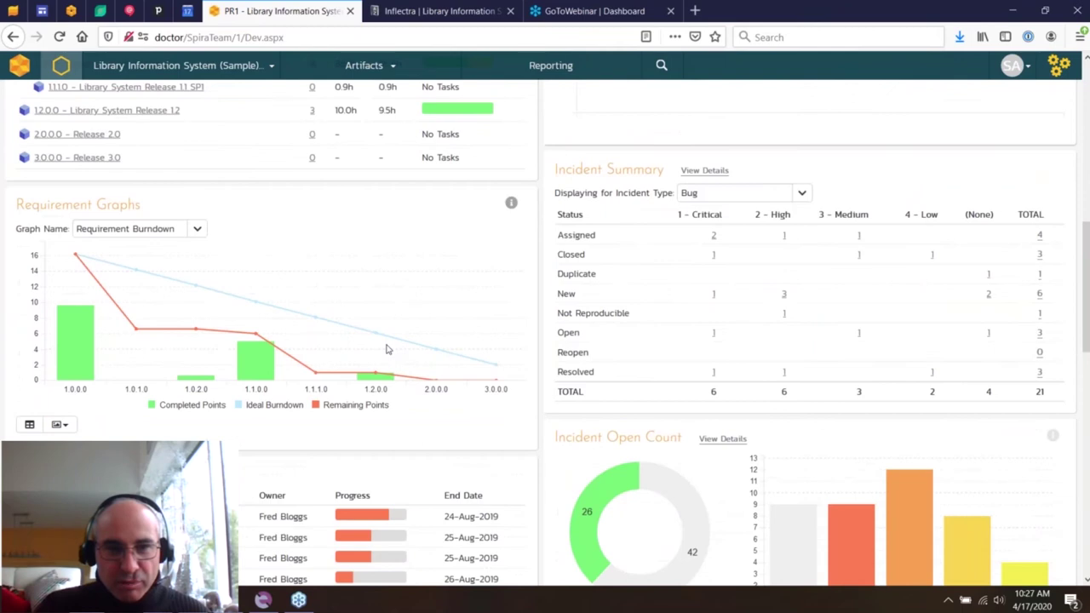
{"action": "scroll", "coordinate": [390, 348], "scroll_direction": "down", "scroll_amount": 3}
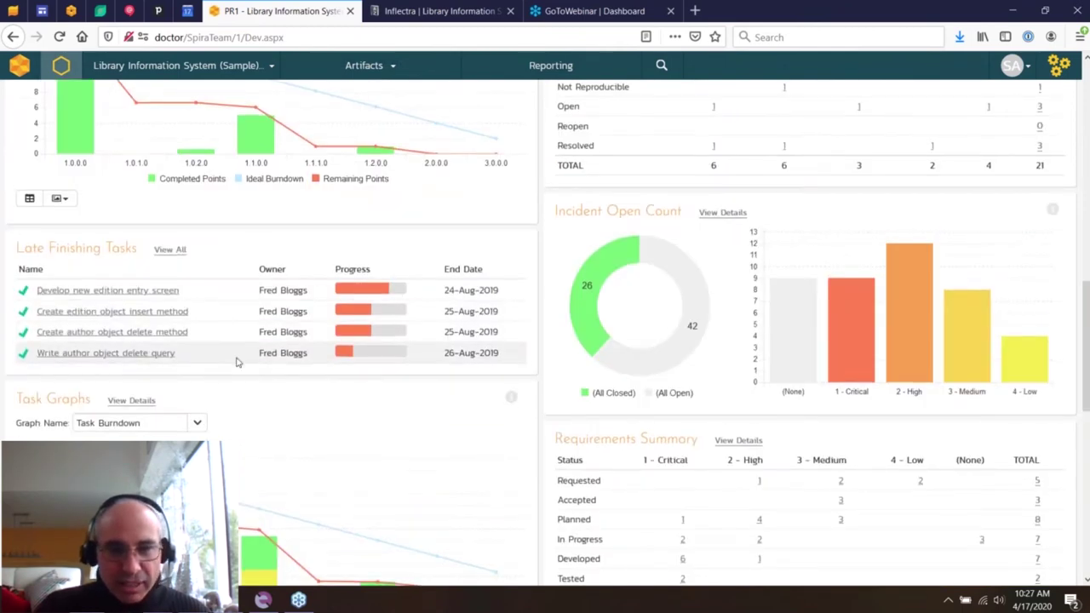
{"action": "scroll", "coordinate": [236, 361], "scroll_direction": "up", "scroll_amount": 10}
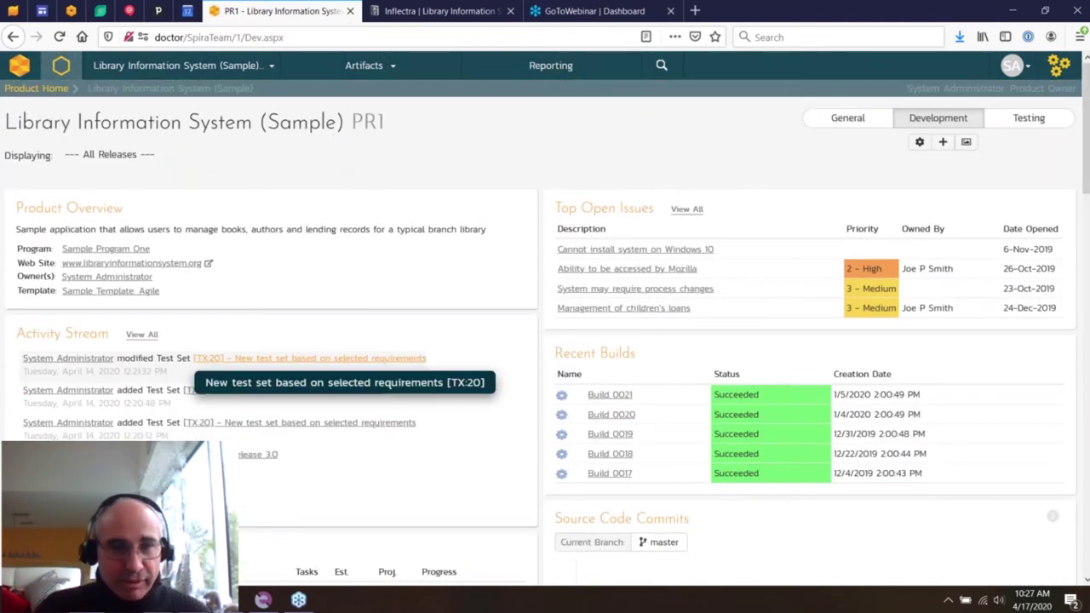
{"action": "left_click", "coordinate": [286, 72]}
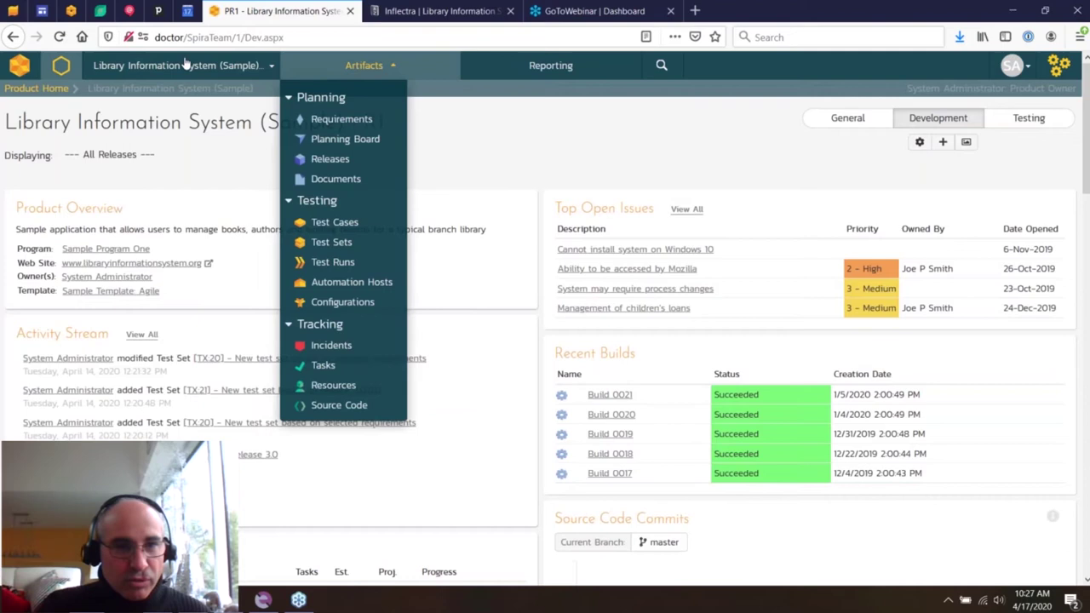
{"action": "left_click", "coordinate": [173, 68]}
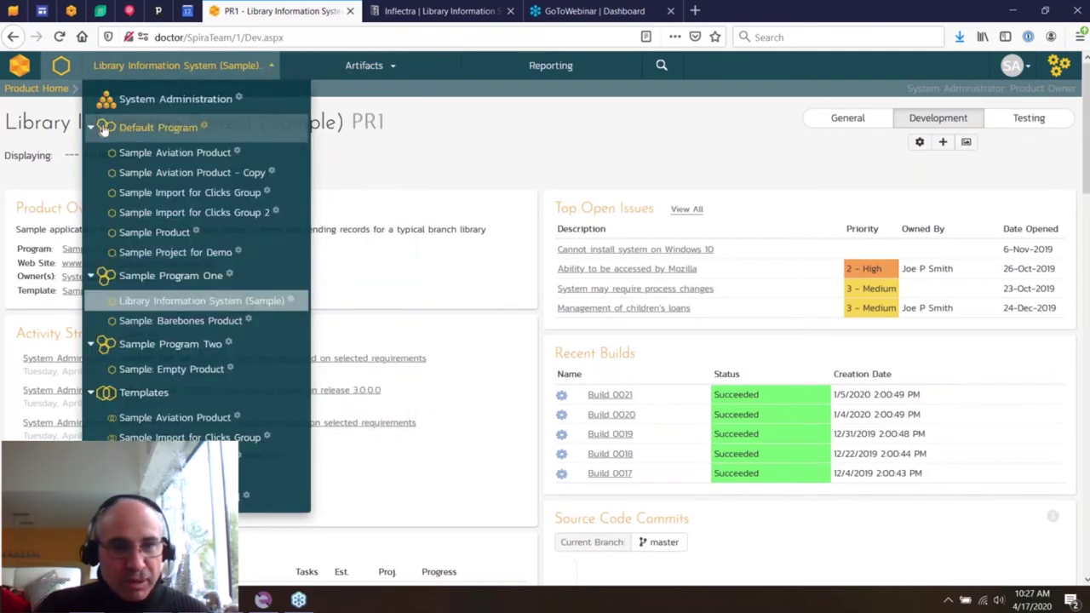
{"action": "left_click", "coordinate": [108, 283]}
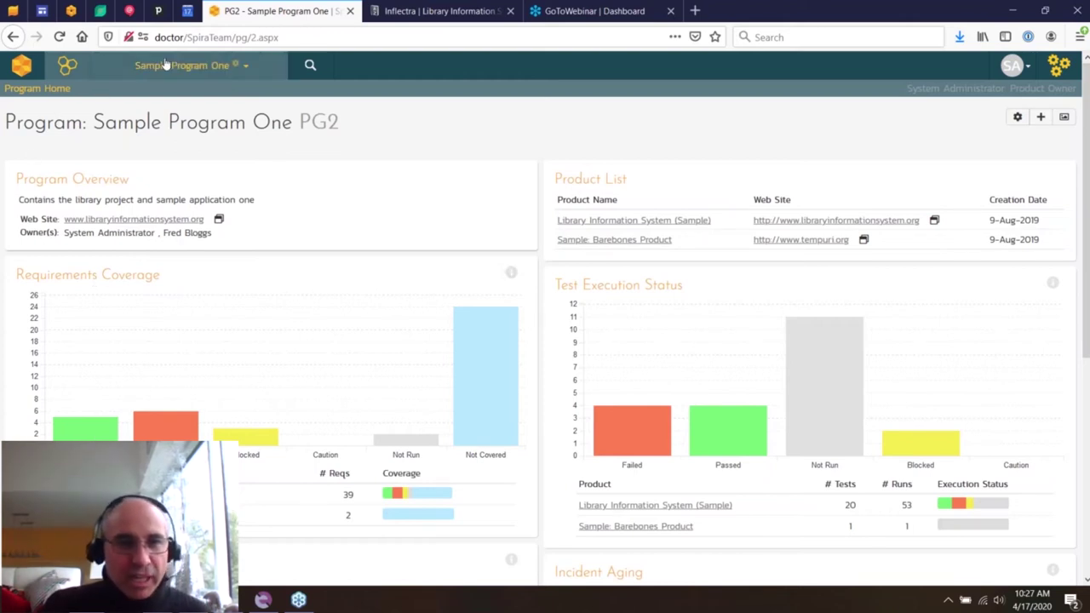
- Switch to the Default Program overview and scroll through it
{"action": "left_click", "coordinate": [250, 74]}
{"action": "left_click", "coordinate": [171, 128]}
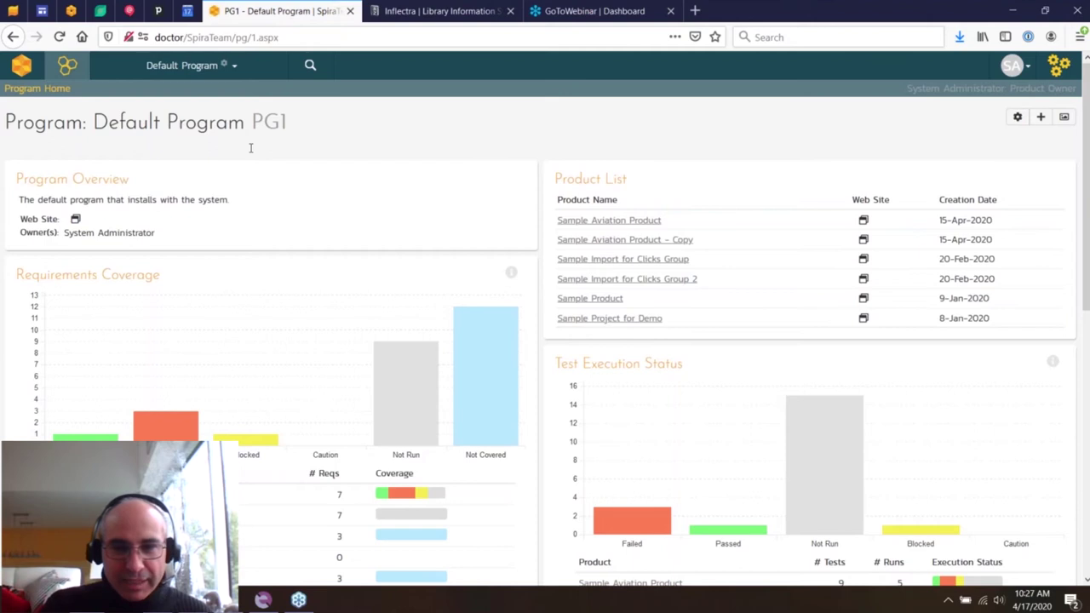
{"action": "scroll", "coordinate": [341, 232], "scroll_direction": "down", "scroll_amount": 3}
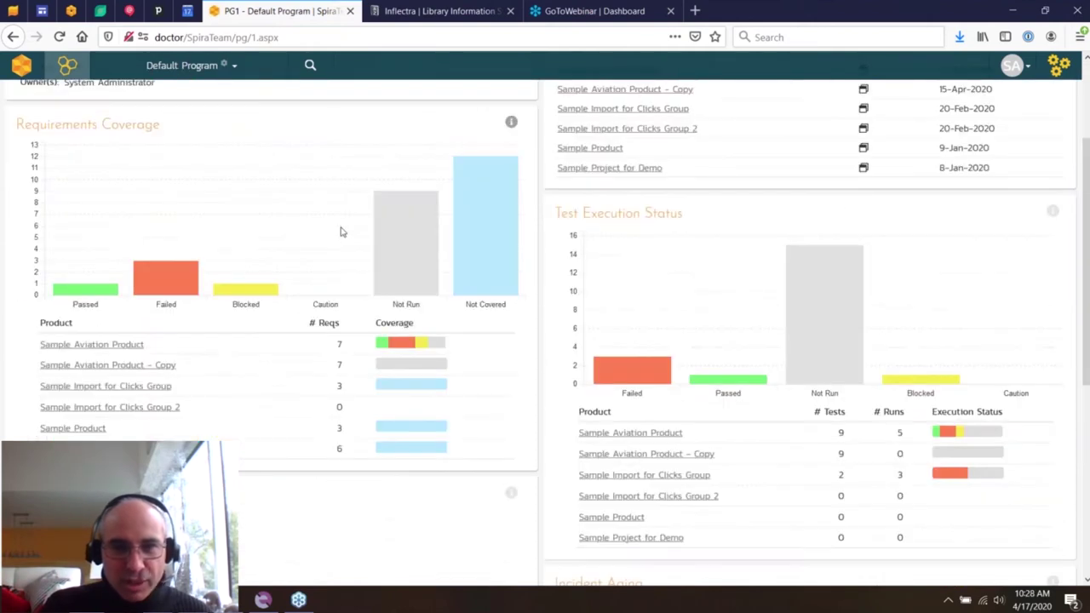
{"action": "scroll", "coordinate": [341, 232], "scroll_direction": "up", "scroll_amount": 3}
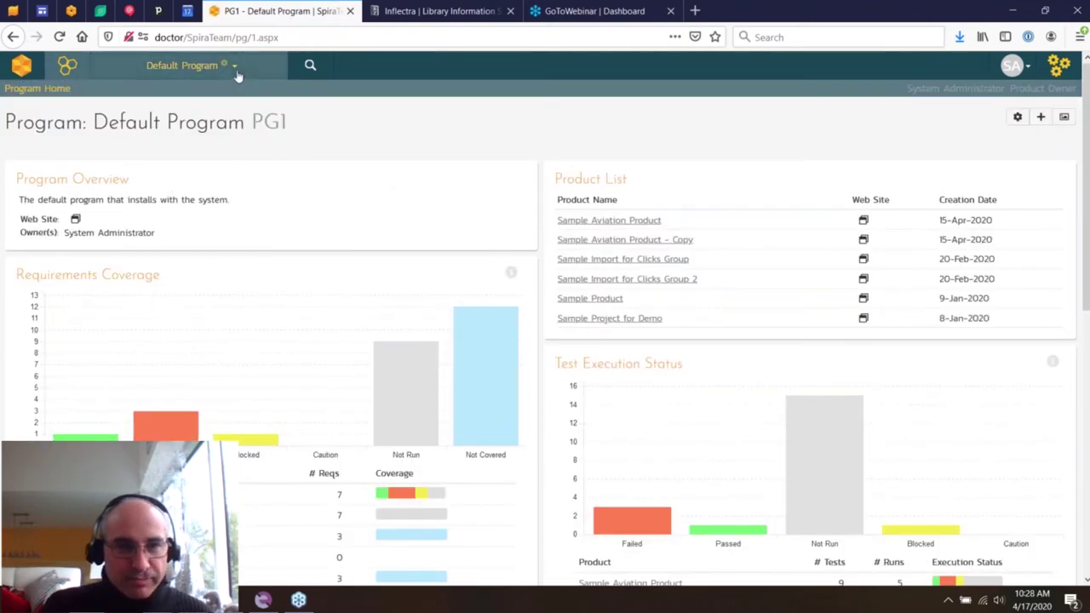
- Return to the Library Information System (Sample) product home
{"action": "left_click", "coordinate": [230, 65]}
{"action": "left_click", "coordinate": [179, 320]}
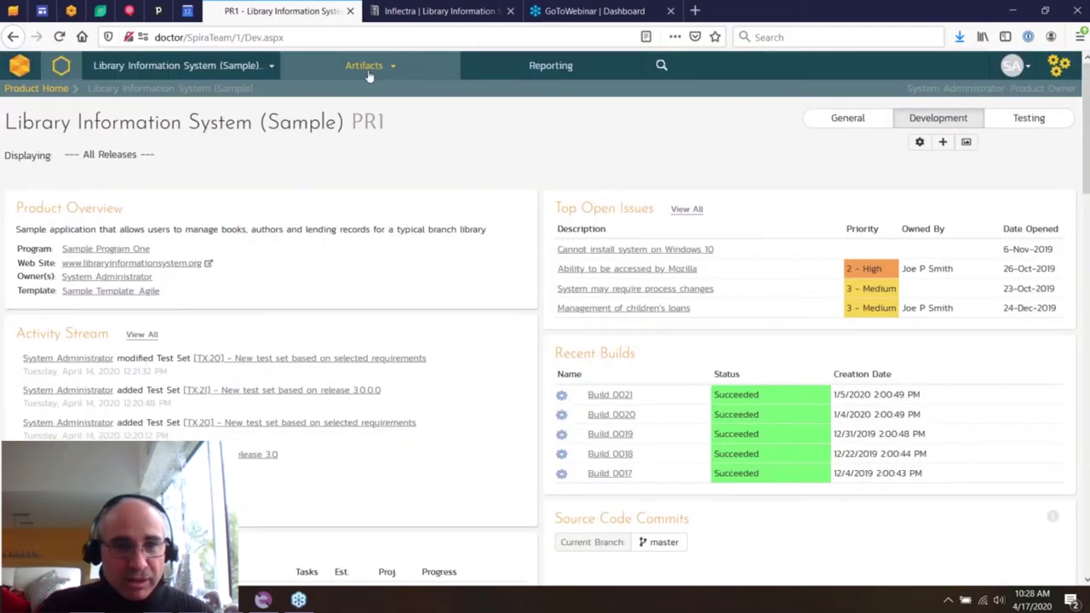
{"action": "left_click", "coordinate": [370, 74]}
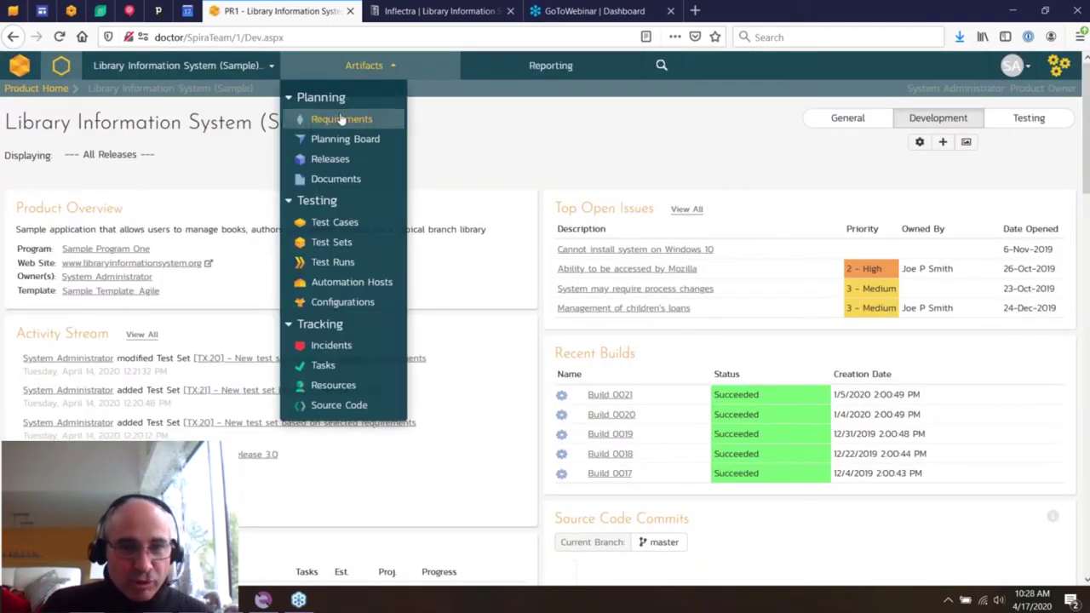
- Open Requirements, apply the Failed P1 quick filter, then clear all filters
{"action": "left_click", "coordinate": [339, 115]}
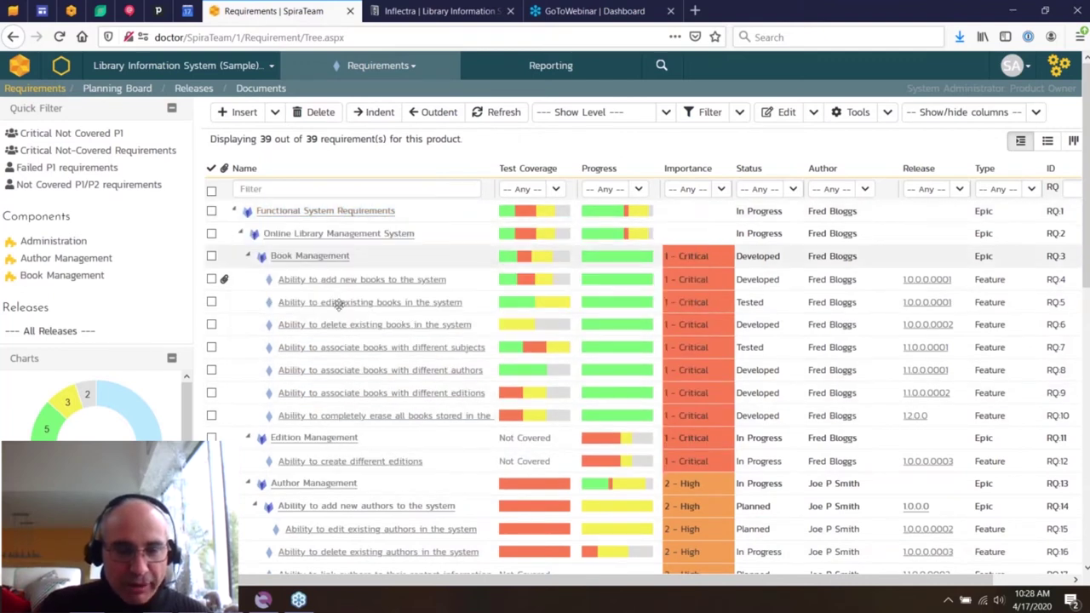
{"action": "mouse_move", "coordinate": [394, 470]}
{"action": "mouse_move", "coordinate": [123, 412]}
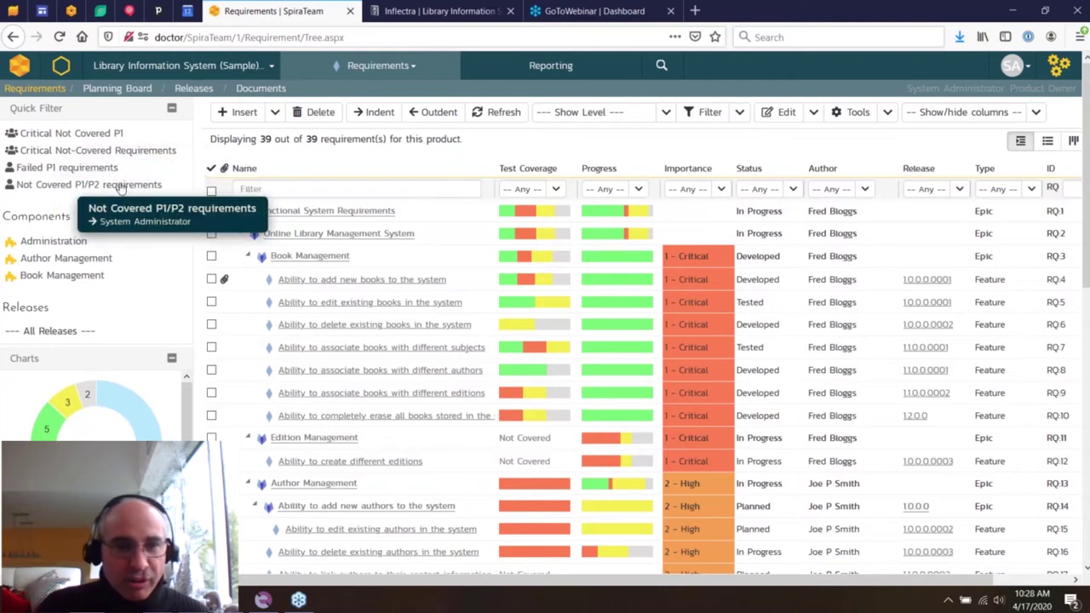
{"action": "left_click", "coordinate": [74, 168]}
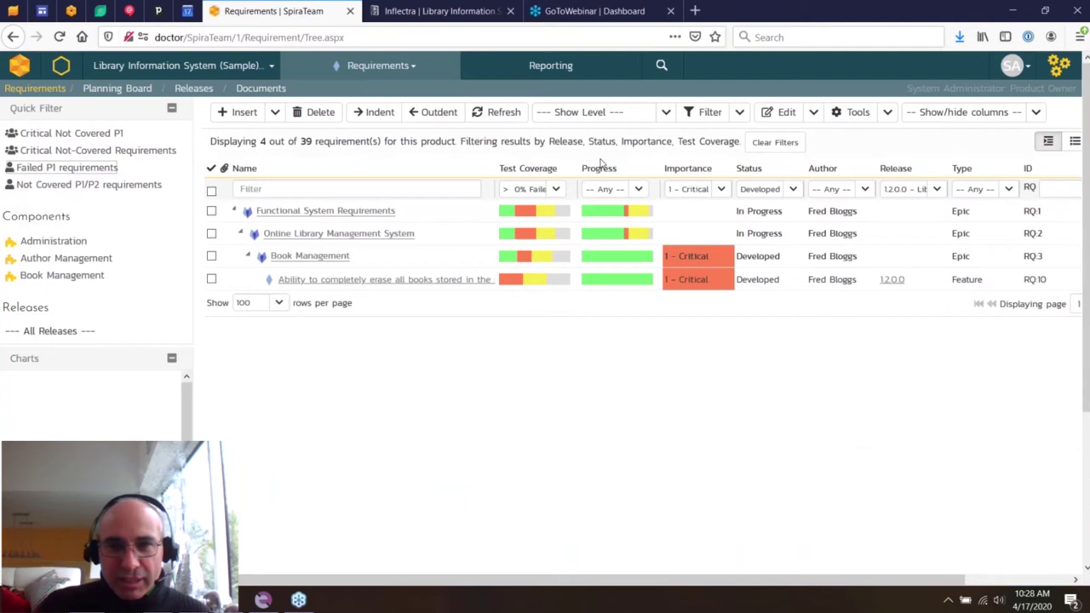
{"action": "left_click", "coordinate": [781, 146]}
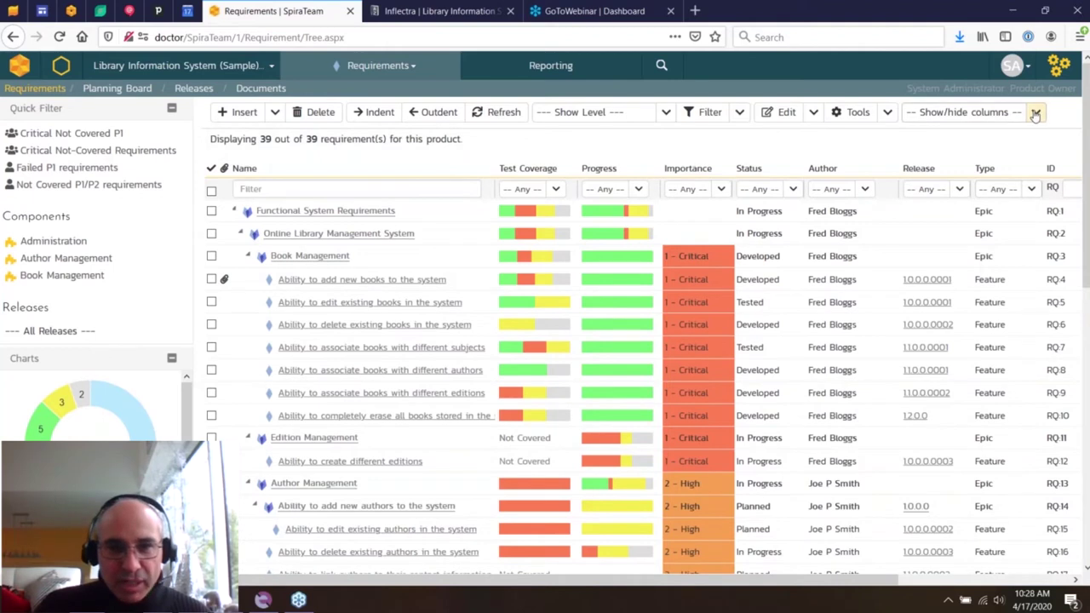
- Inspect the Test Coverage and Progress column filter options without applying any filter
{"action": "left_click", "coordinate": [555, 188]}
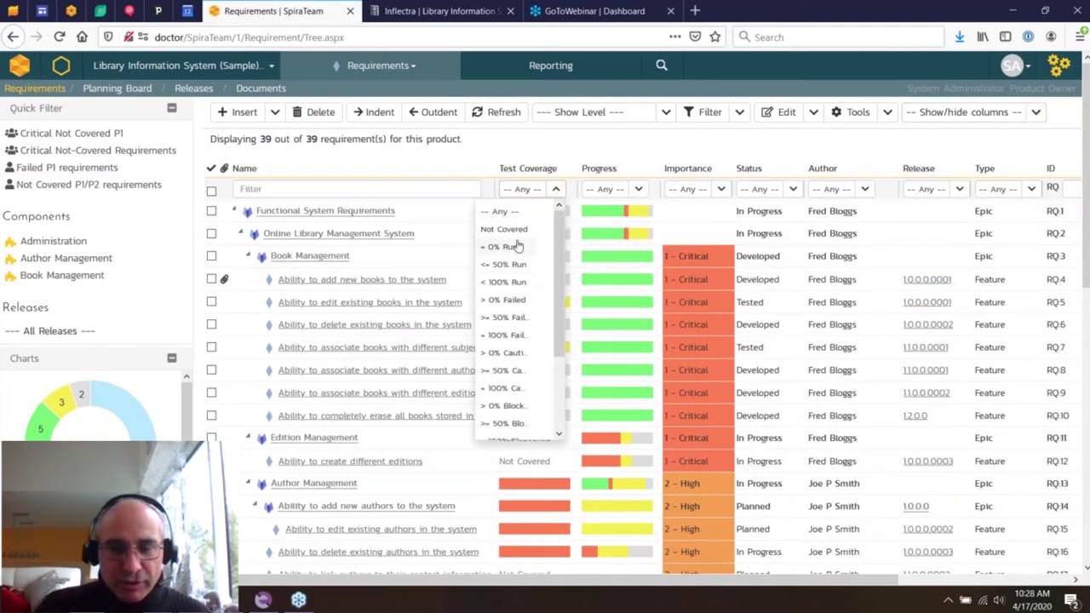
{"action": "left_click", "coordinate": [575, 154]}
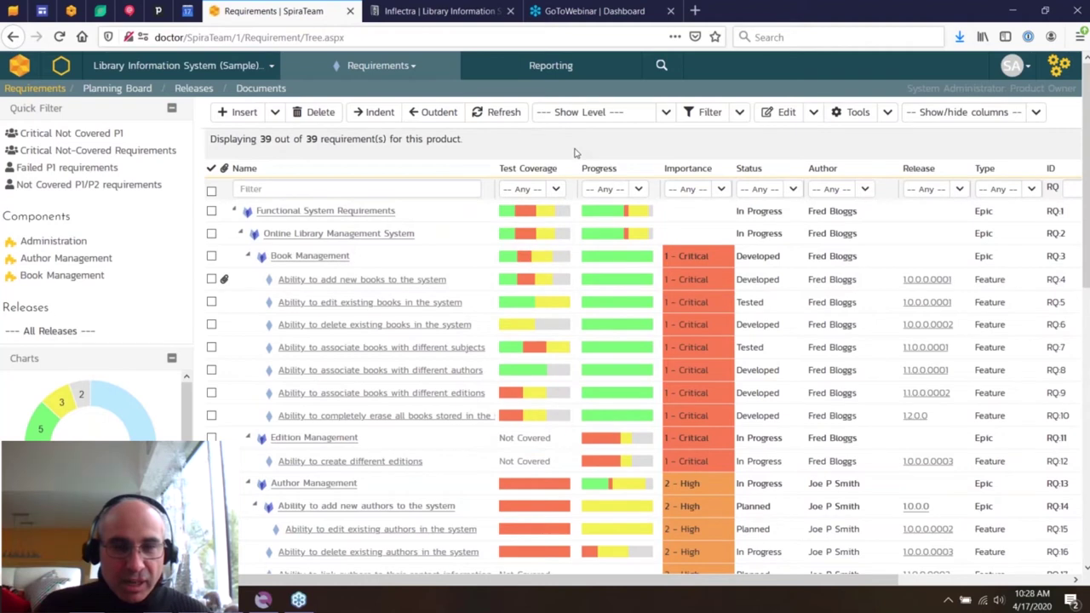
{"action": "left_click", "coordinate": [639, 189]}
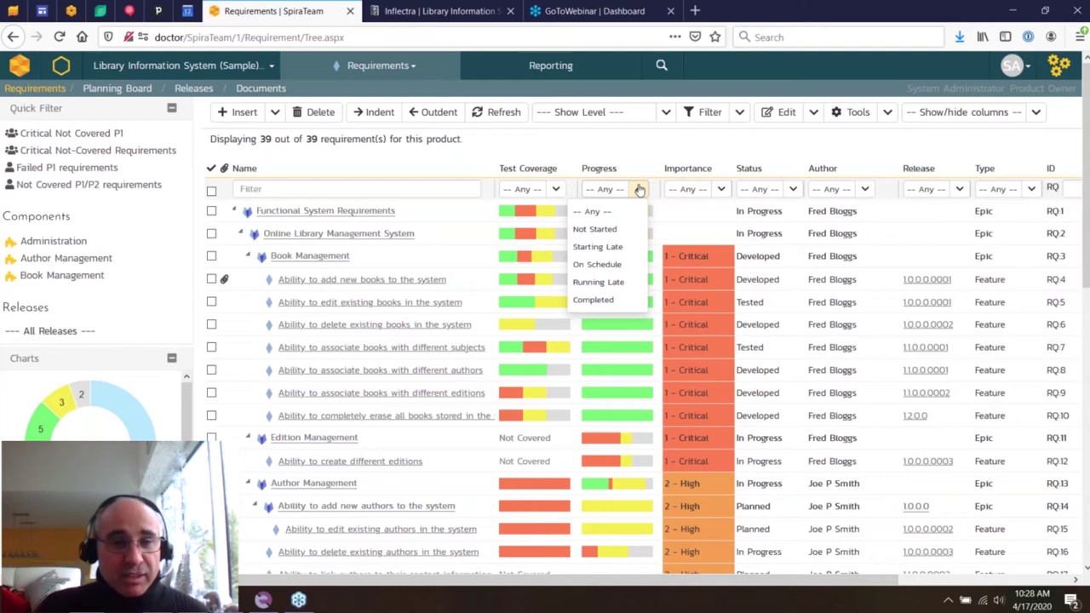
{"action": "left_click", "coordinate": [652, 162]}
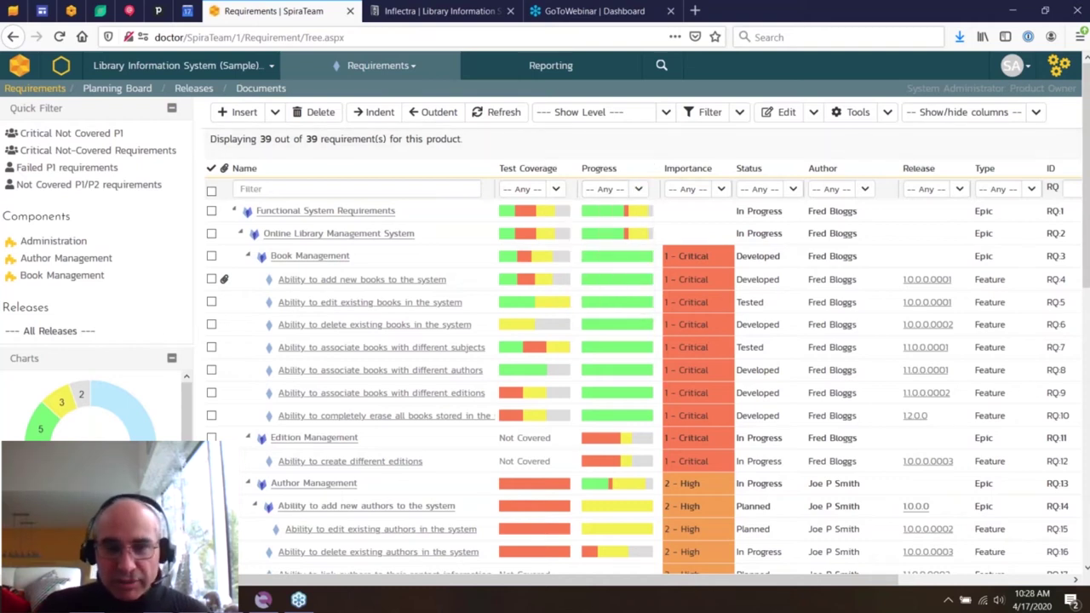
{"action": "mouse_move", "coordinate": [372, 285]}
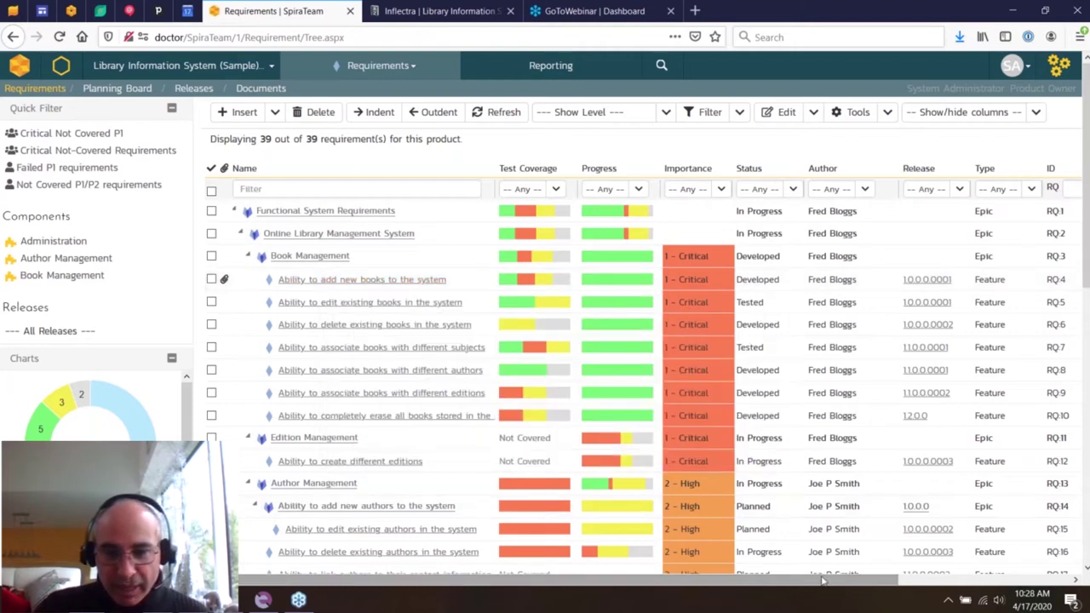
{"action": "scroll", "coordinate": [545, 341], "scroll_direction": "right", "scroll_amount": 4}
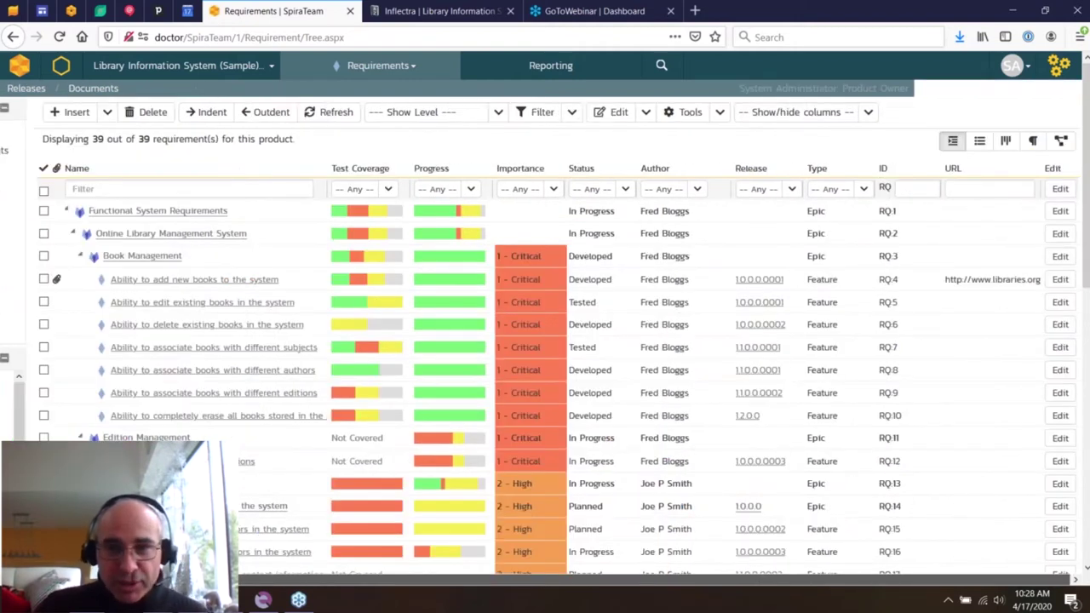
- Show requirements as a flat list, filtered to Epic type and sorted by Importance
{"action": "left_click", "coordinate": [980, 142]}
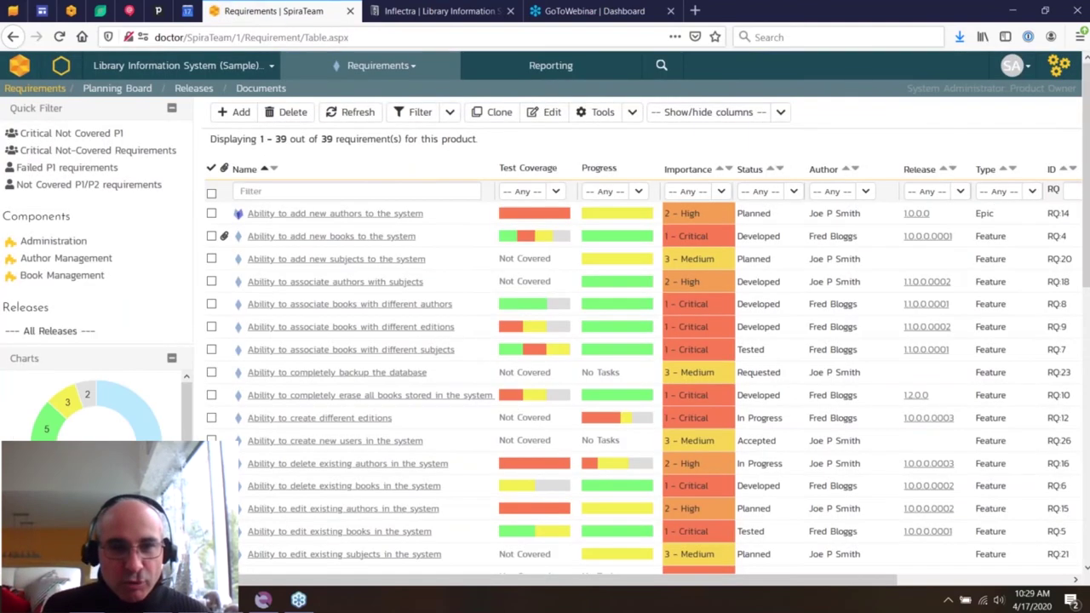
{"action": "left_click", "coordinate": [1031, 191]}
{"action": "left_click", "coordinate": [940, 248]}
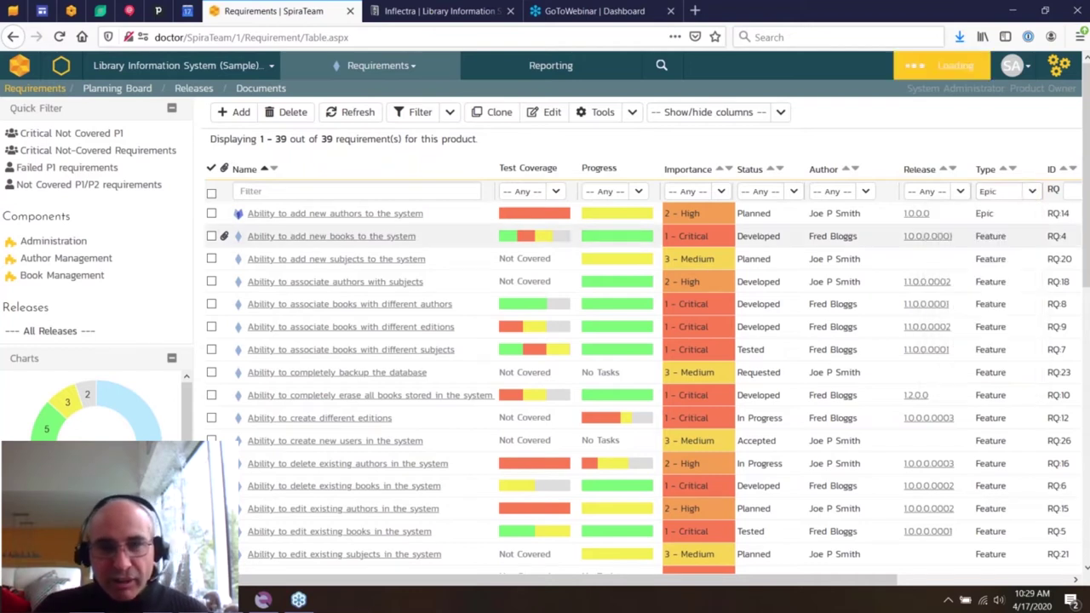
{"action": "left_click", "coordinate": [718, 168]}
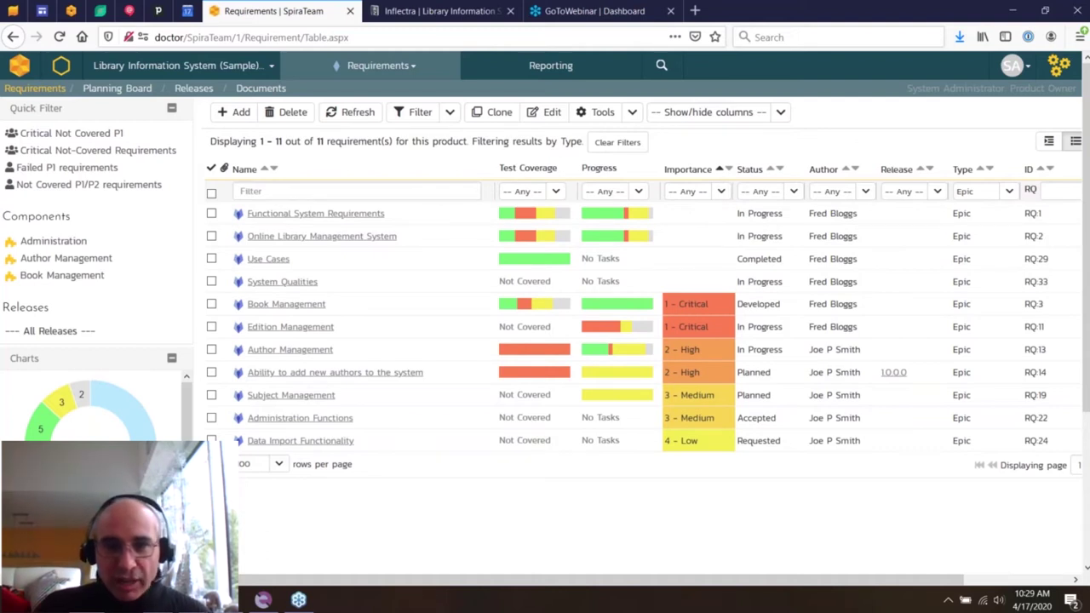
- Sort requirements alphabetically by Name, clear filters, and switch to the planning board
{"action": "left_click", "coordinate": [265, 170]}
{"action": "left_click", "coordinate": [617, 142]}
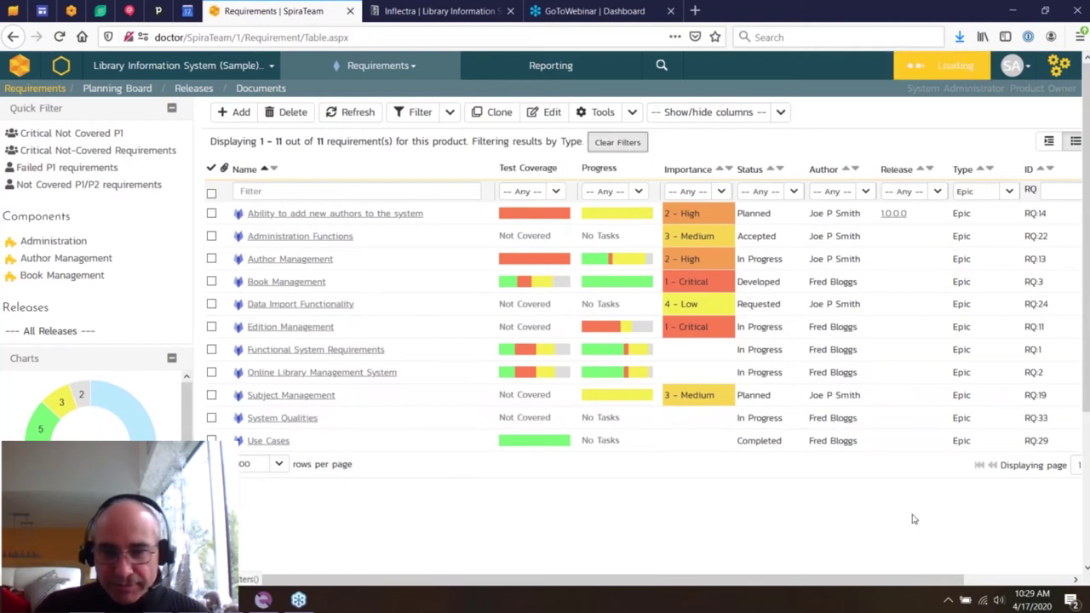
{"action": "scroll", "coordinate": [914, 579], "scroll_direction": "right", "scroll_amount": 3}
{"action": "left_click", "coordinate": [1006, 141]}
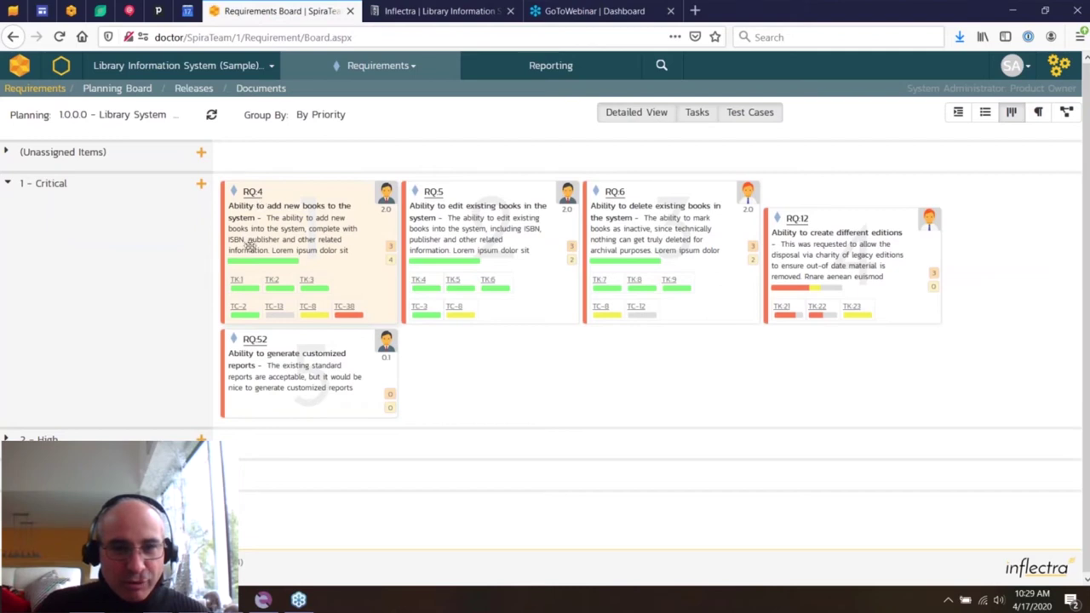
- Inspect RQ:4's tasks and test cases, then group the board by sprint and collapse the release row
{"action": "left_click", "coordinate": [313, 289]}
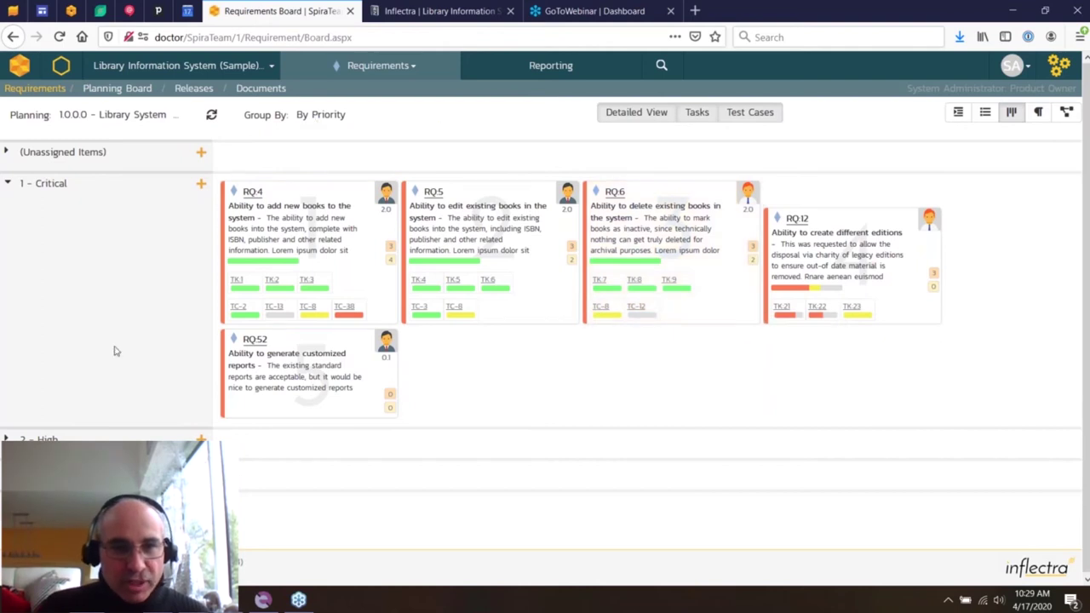
{"action": "left_click", "coordinate": [335, 114]}
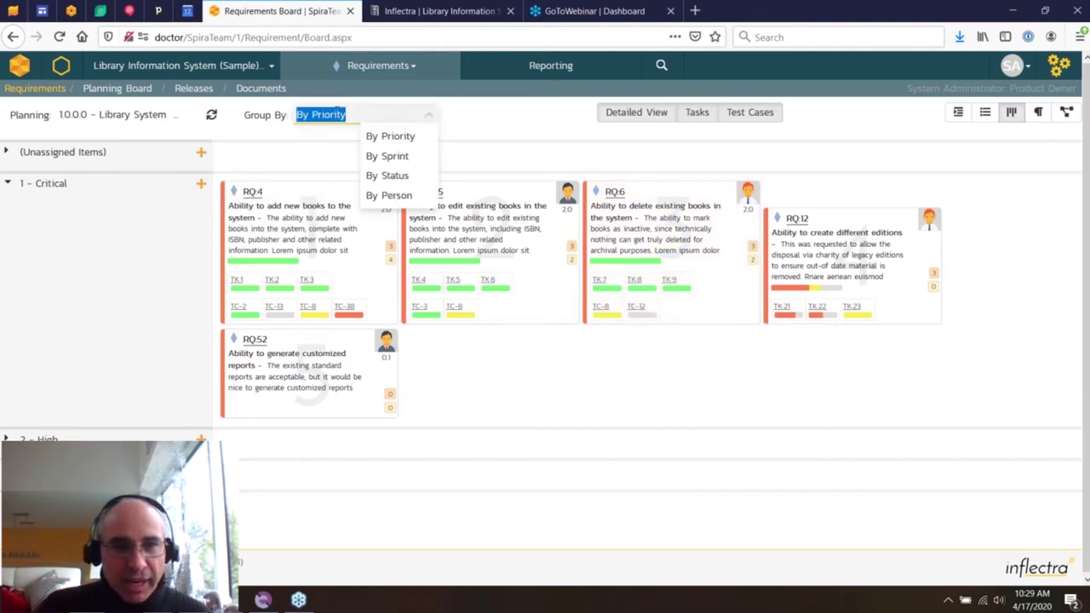
{"action": "left_click", "coordinate": [382, 154]}
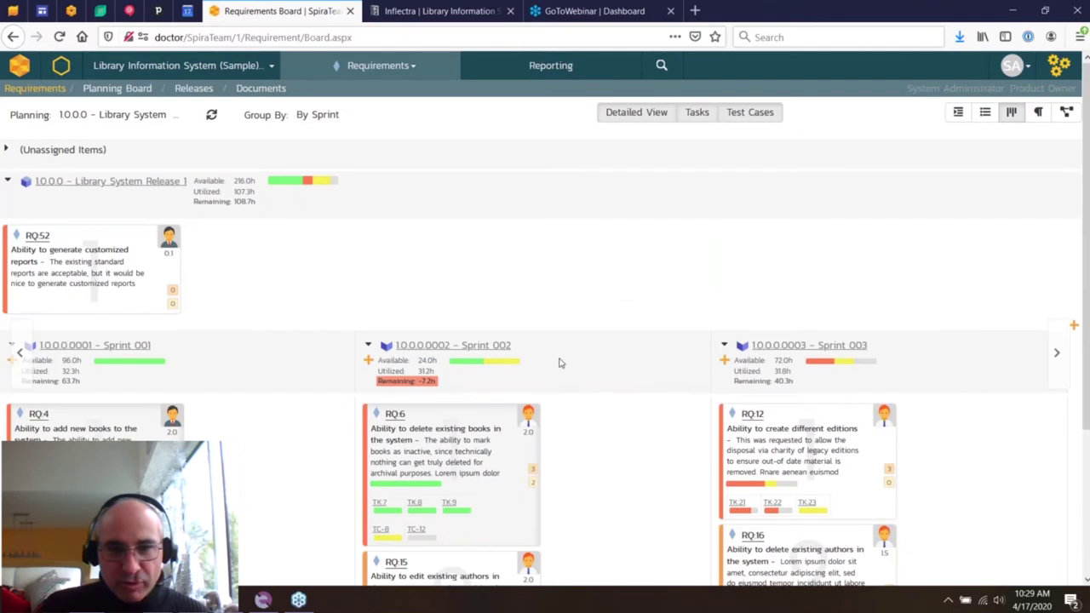
{"action": "left_click", "coordinate": [17, 186]}
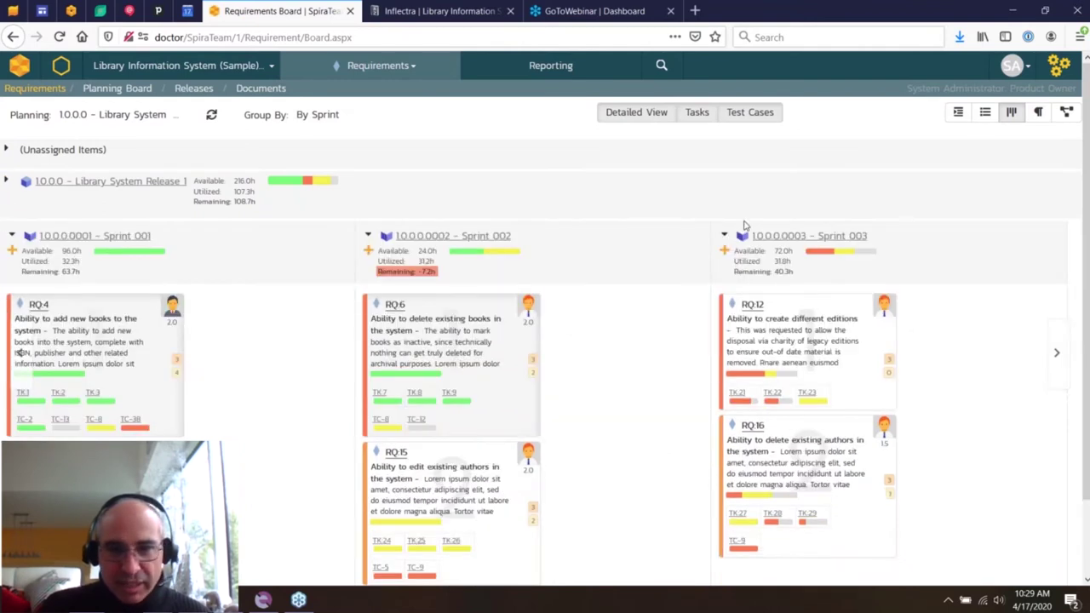
- Toggle Detailed View off and back on, then switch to the Requirements Document view
{"action": "left_click", "coordinate": [620, 112]}
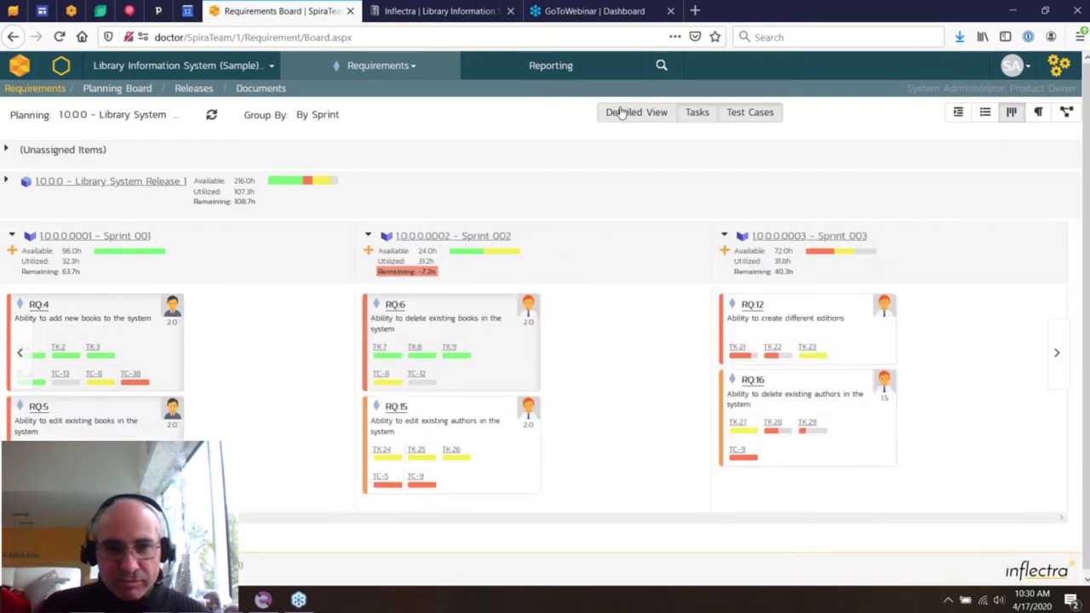
{"action": "left_click", "coordinate": [621, 112]}
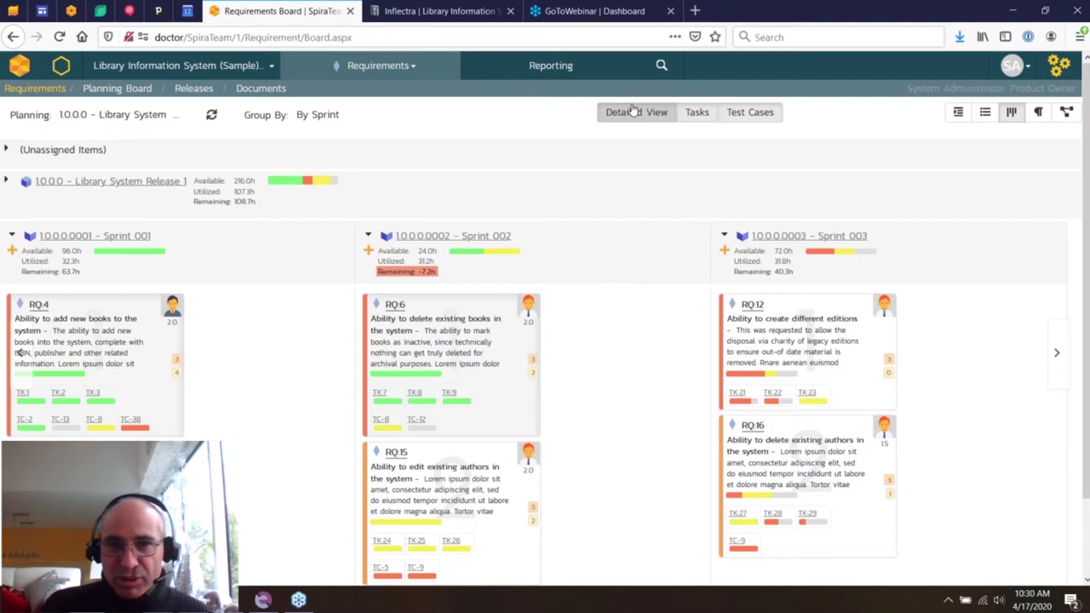
{"action": "left_click", "coordinate": [1038, 113]}
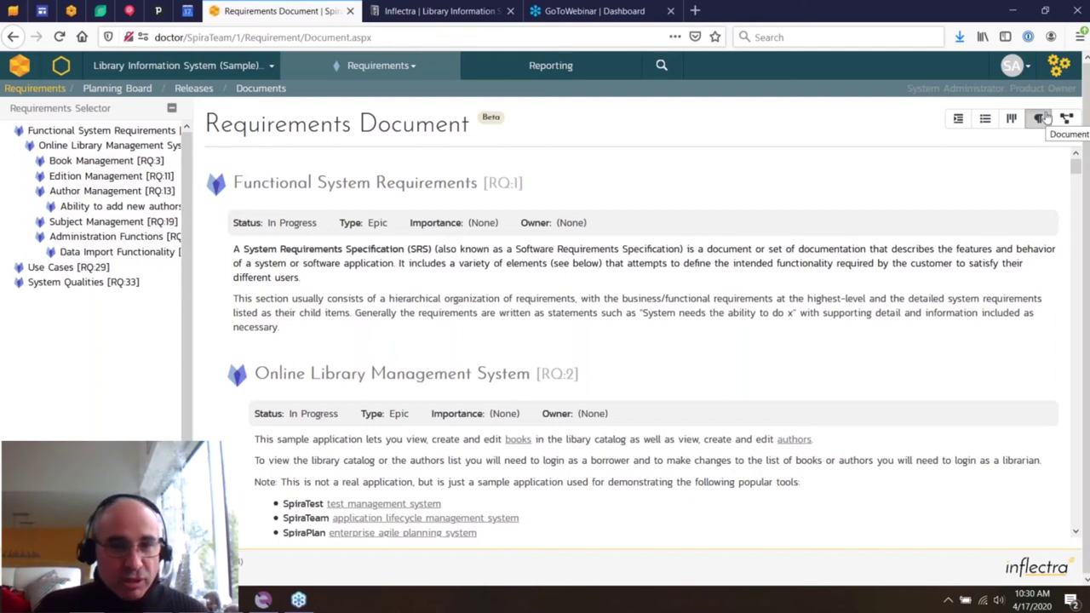
- Jump through the Book, Edition and Author Management and Use Cases sections of the document
{"action": "mouse_move", "coordinate": [111, 190]}
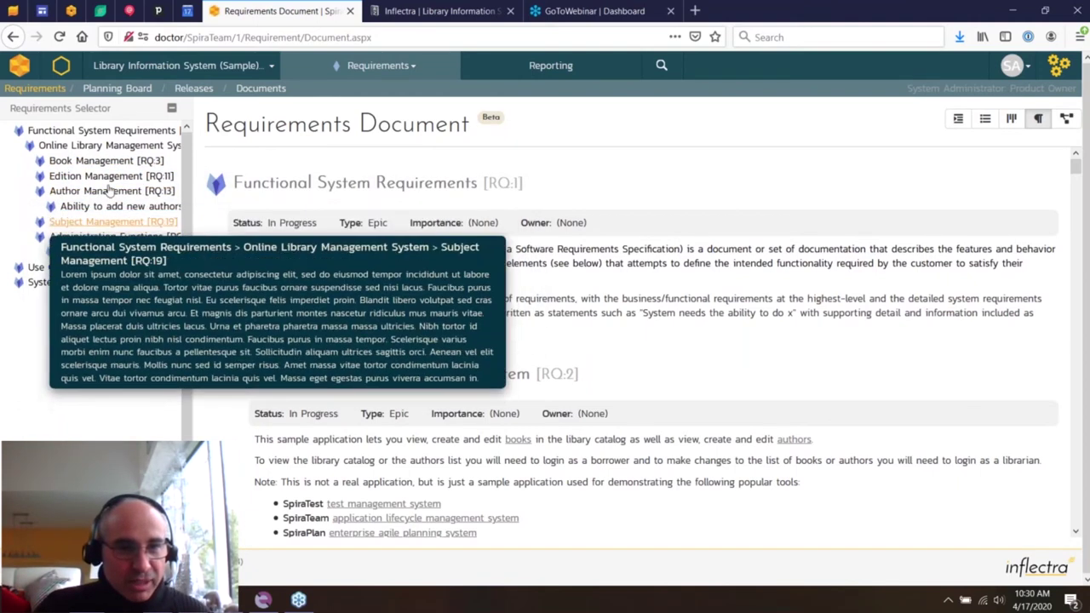
{"action": "left_click", "coordinate": [97, 160]}
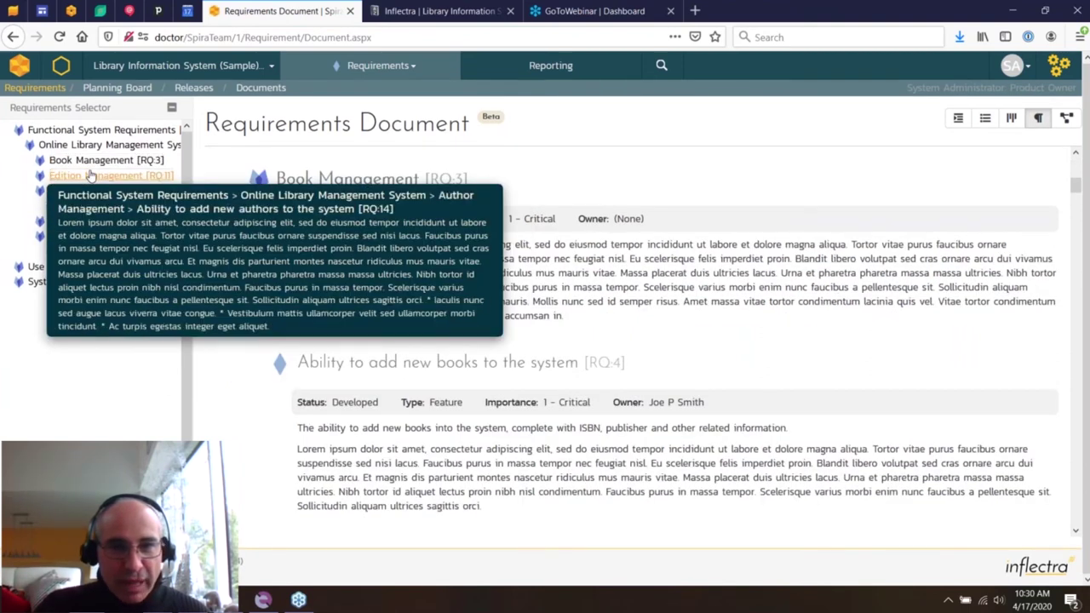
{"action": "left_click", "coordinate": [89, 175]}
{"action": "left_click", "coordinate": [106, 190]}
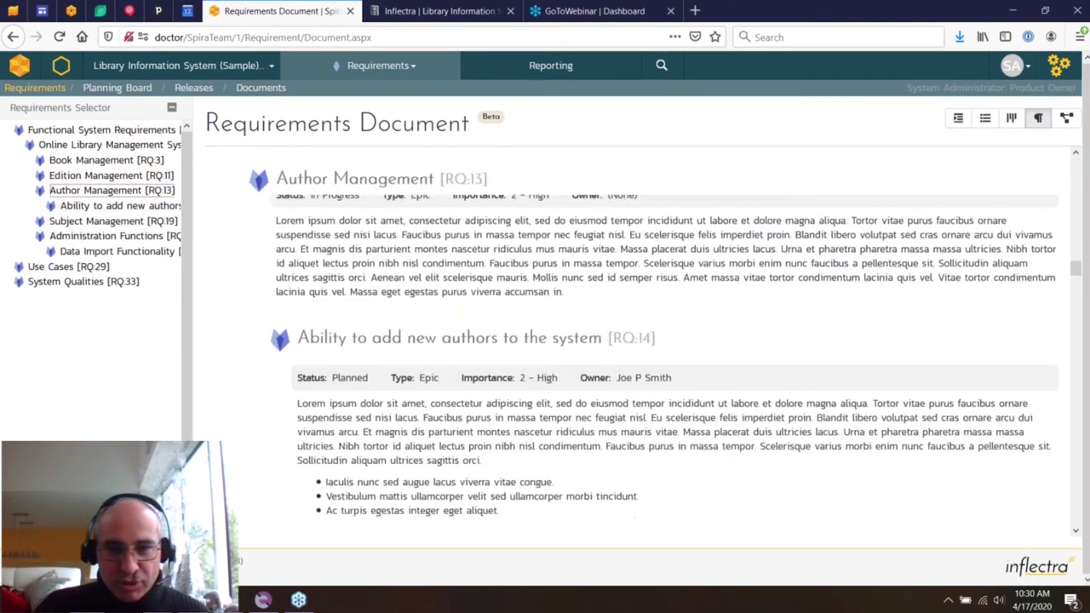
{"action": "scroll", "coordinate": [440, 234], "scroll_direction": "down", "scroll_amount": 15}
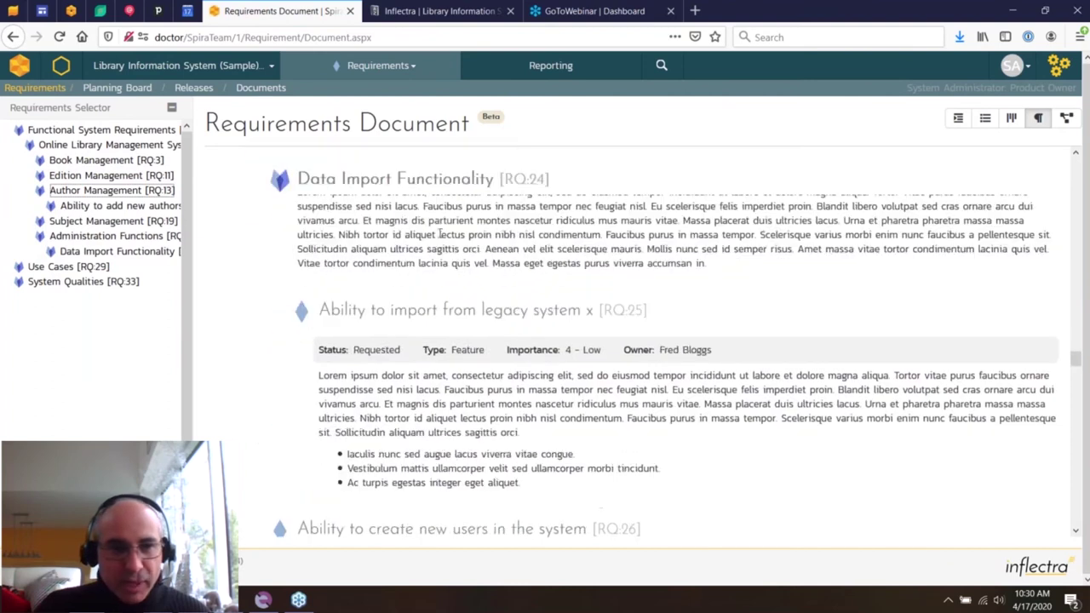
{"action": "left_click", "coordinate": [64, 267]}
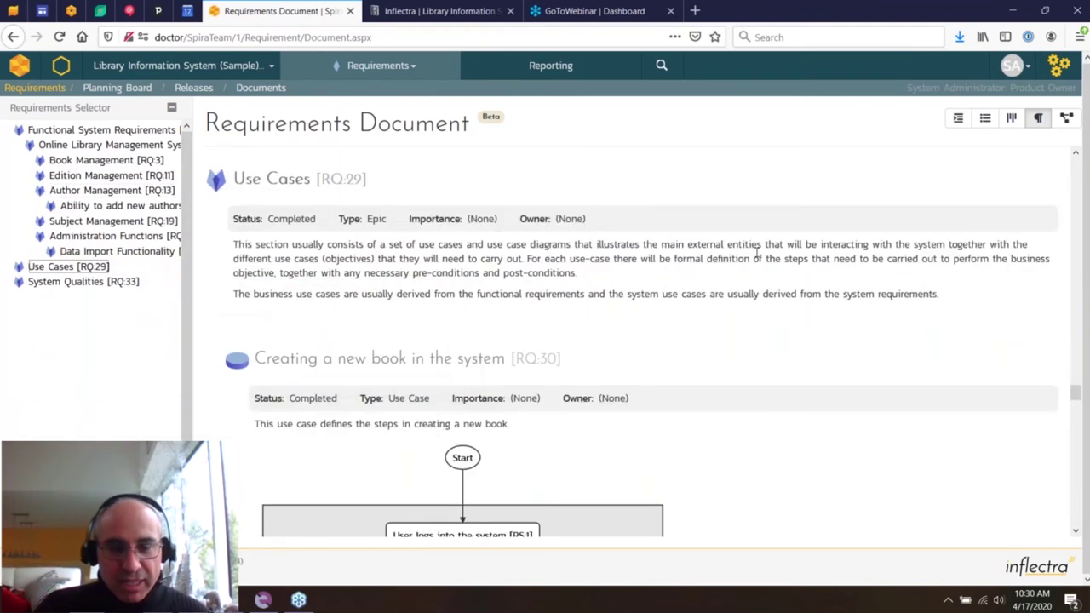
{"action": "scroll", "coordinate": [757, 252], "scroll_direction": "down", "scroll_amount": 4}
{"action": "scroll", "coordinate": [757, 252], "scroll_direction": "up", "scroll_amount": 2}
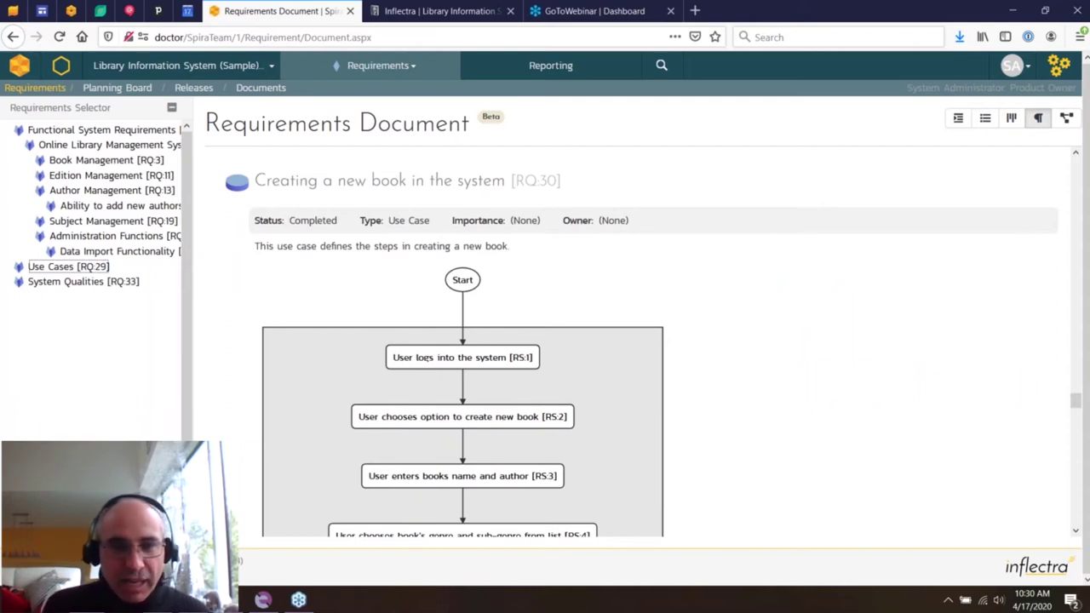
- Open RQ:30 'Creating a new book in the system' in a new tab, view its Overview, then return
{"action": "middle_click", "coordinate": [444, 180]}
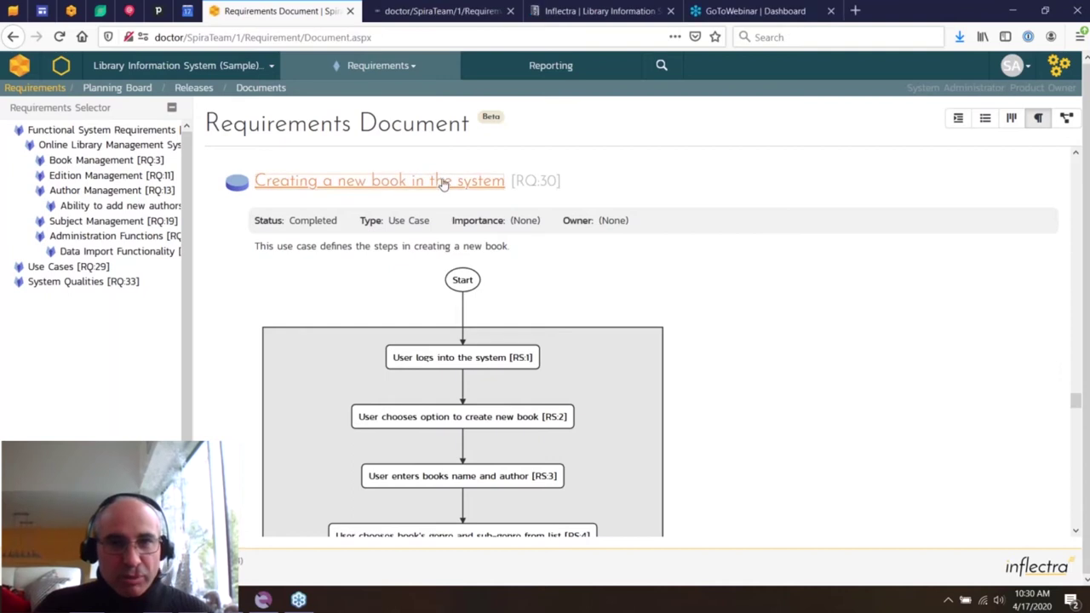
{"action": "left_click", "coordinate": [410, 6]}
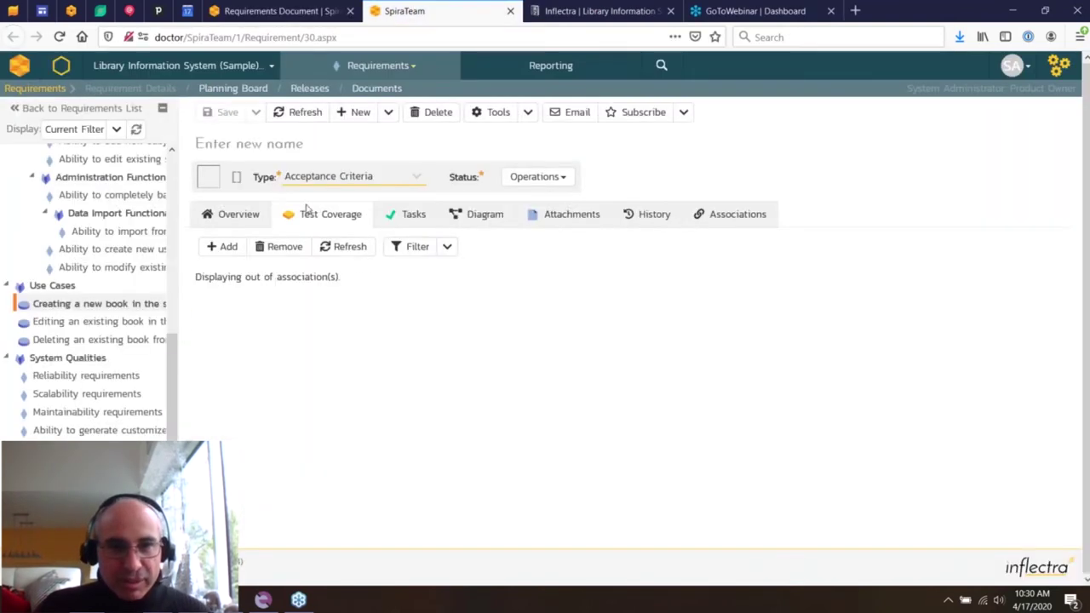
{"action": "left_click", "coordinate": [223, 224]}
{"action": "scroll", "coordinate": [409, 324], "scroll_direction": "down", "scroll_amount": 10}
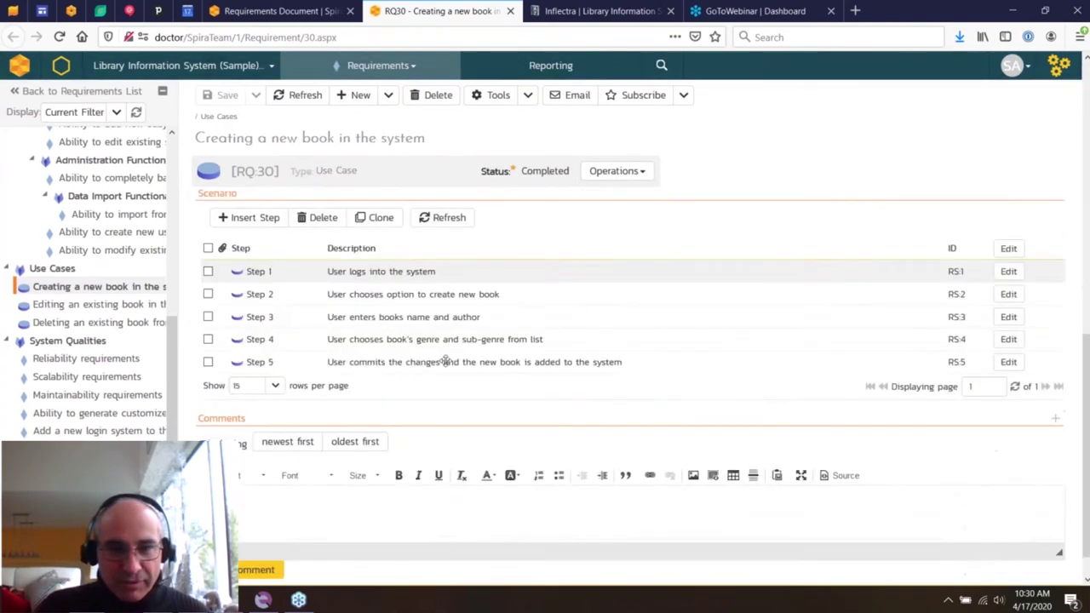
{"action": "scroll", "coordinate": [444, 361], "scroll_direction": "up", "scroll_amount": 10}
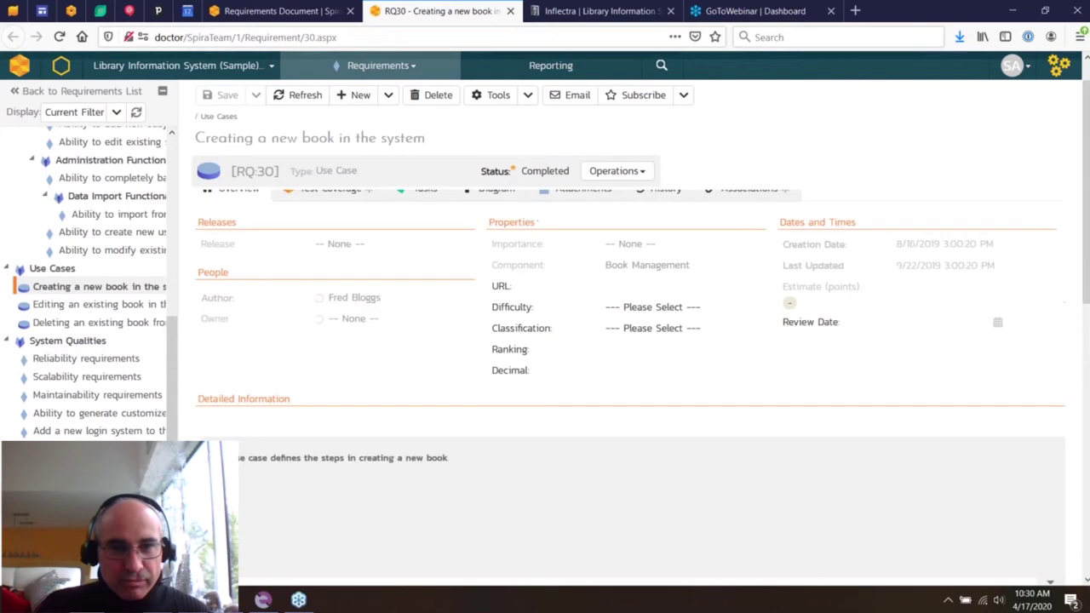
{"action": "left_click", "coordinate": [281, 11]}
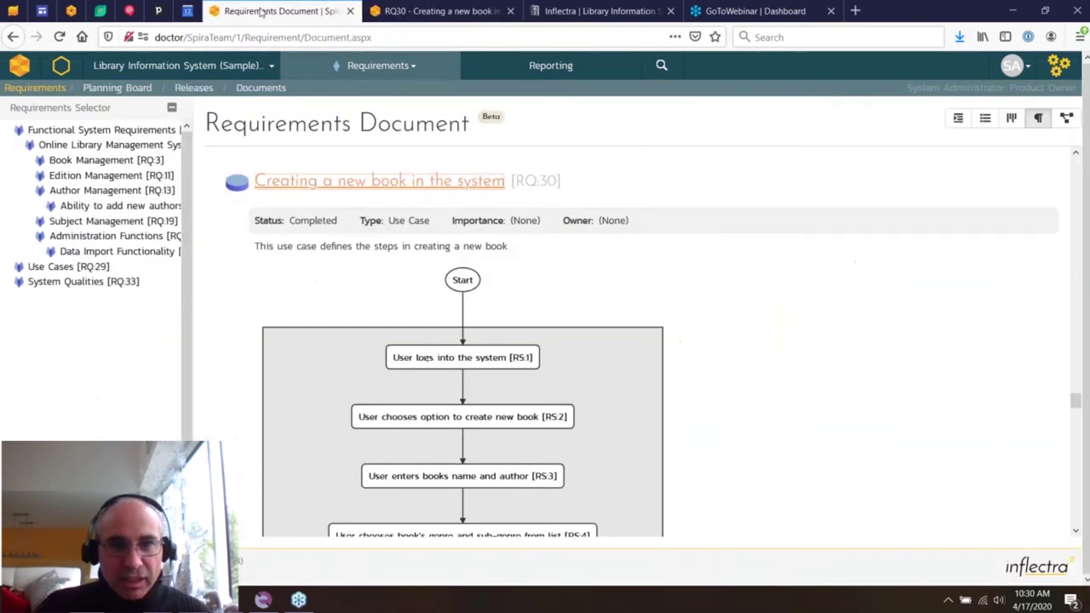
- Pan and scroll around the Requirements Mind Map, then return to the hierarchical tree list
{"action": "left_click", "coordinate": [1066, 118]}
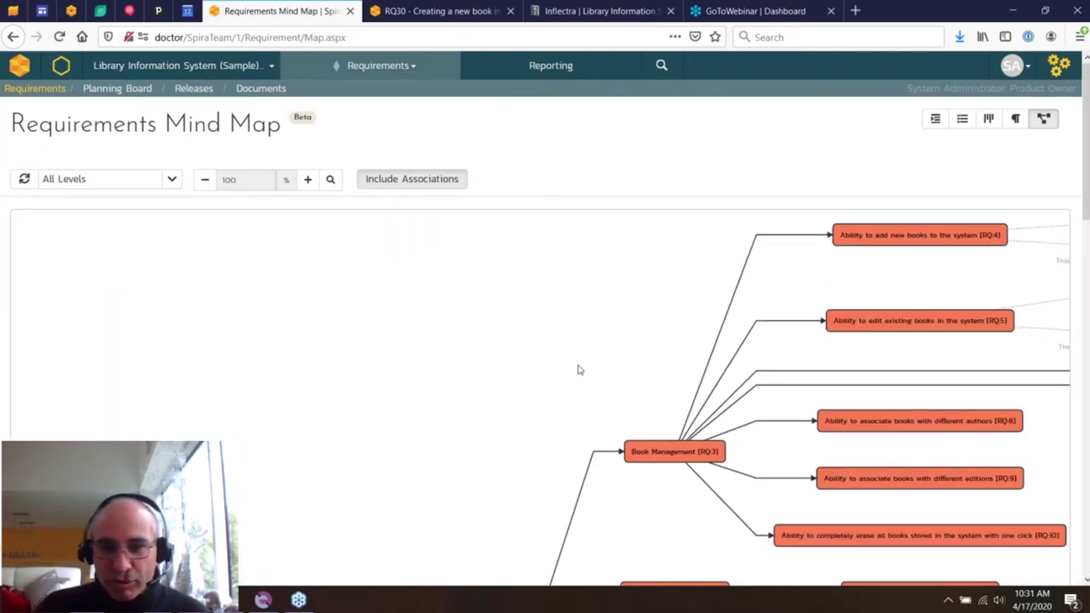
{"action": "scroll", "coordinate": [605, 367], "scroll_direction": "down", "scroll_amount": 5}
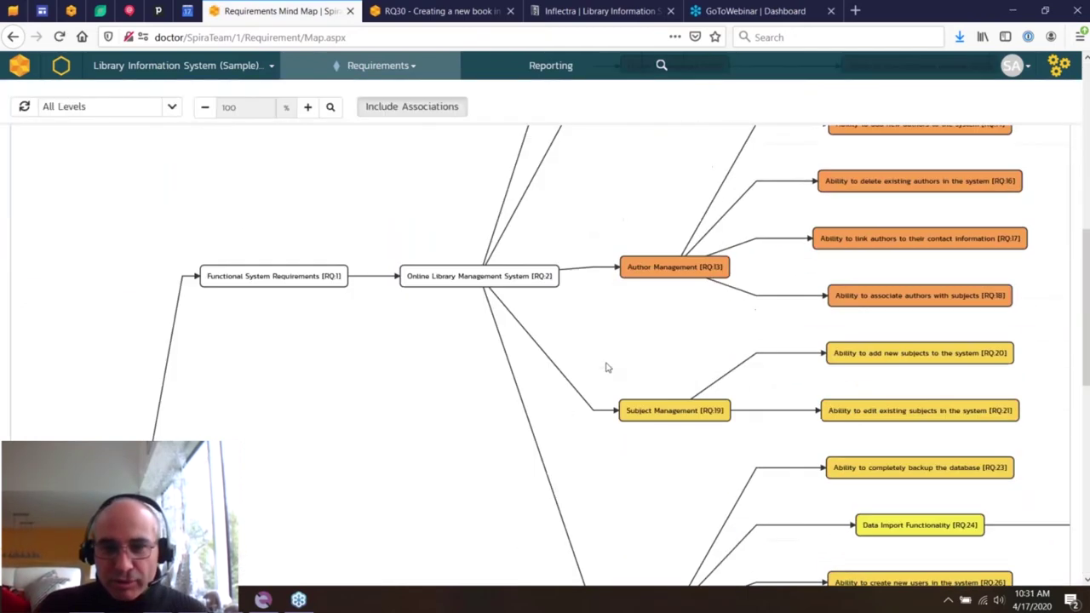
{"action": "scroll", "coordinate": [605, 367], "scroll_direction": "down", "scroll_amount": 4}
{"action": "left_click_drag", "start_coordinate": [619, 537], "coordinate": [863, 537]}
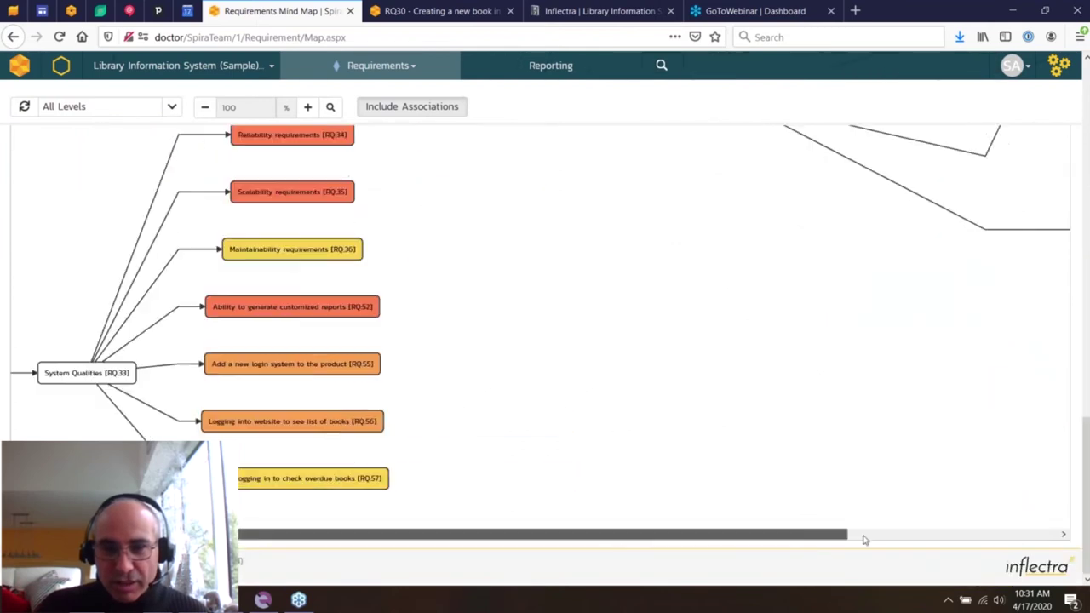
{"action": "scroll", "coordinate": [951, 489], "scroll_direction": "up", "scroll_amount": 8}
{"action": "scroll", "coordinate": [954, 476], "scroll_direction": "up", "scroll_amount": 5}
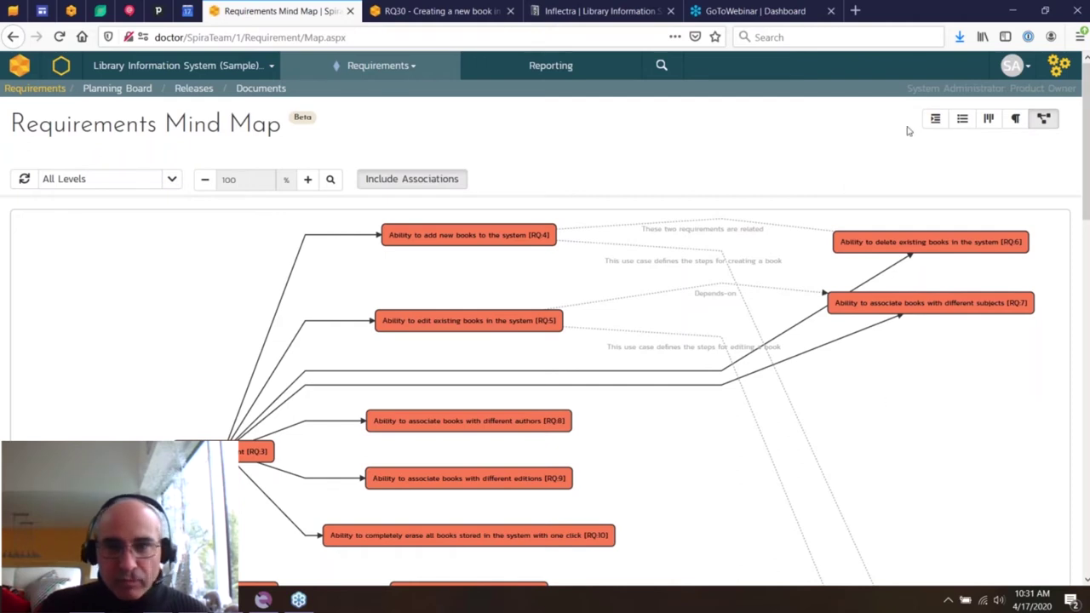
{"action": "left_click", "coordinate": [935, 119]}
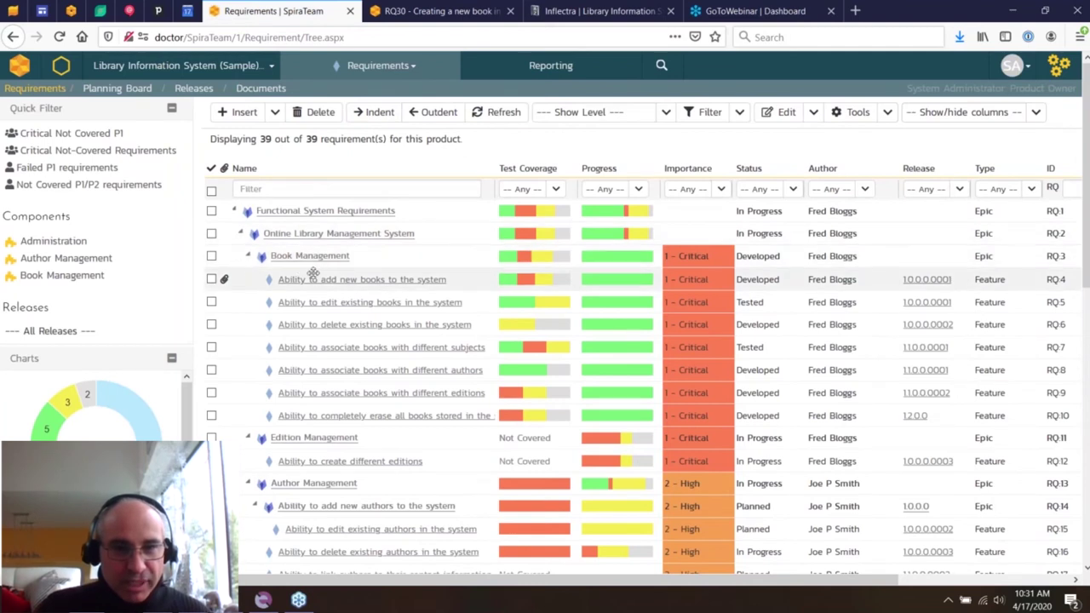
- Open RQ:4 and step through its Overview fields, including Ranking and Review Date, unchanged
{"action": "mouse_move", "coordinate": [325, 281]}
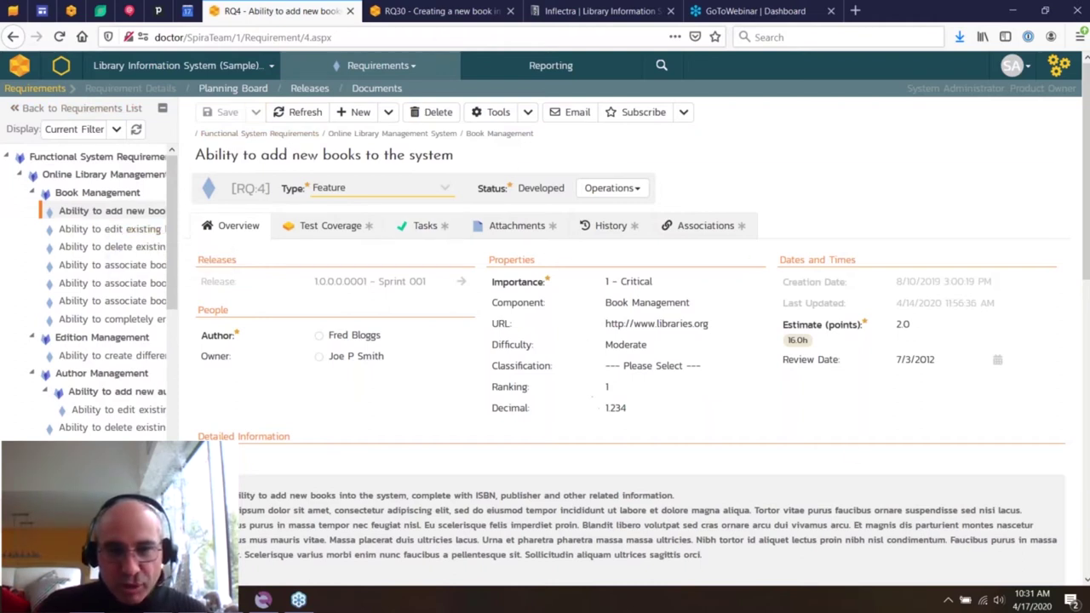
{"action": "left_click", "coordinate": [510, 349]}
{"action": "key", "text": "Tab"}
{"action": "key", "text": "Tab"}
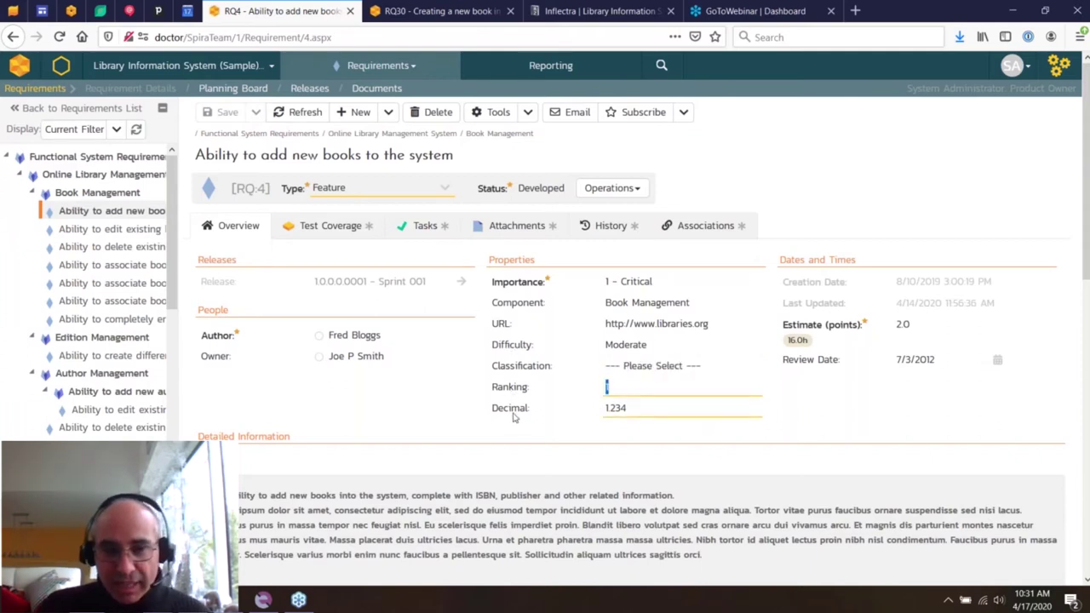
{"action": "key", "text": "Tab"}
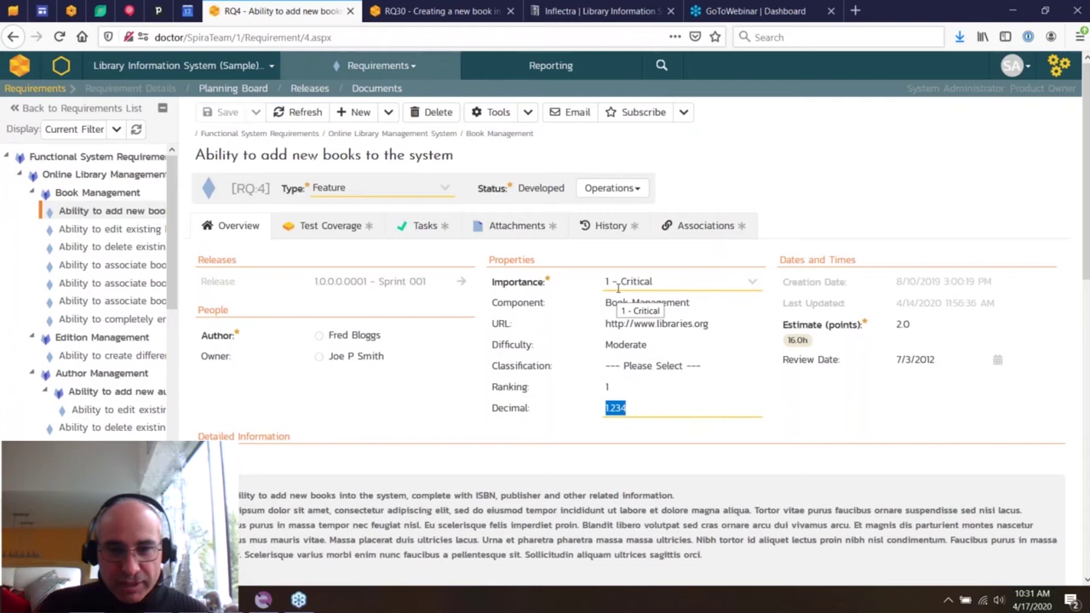
{"action": "key", "text": "Tab"}
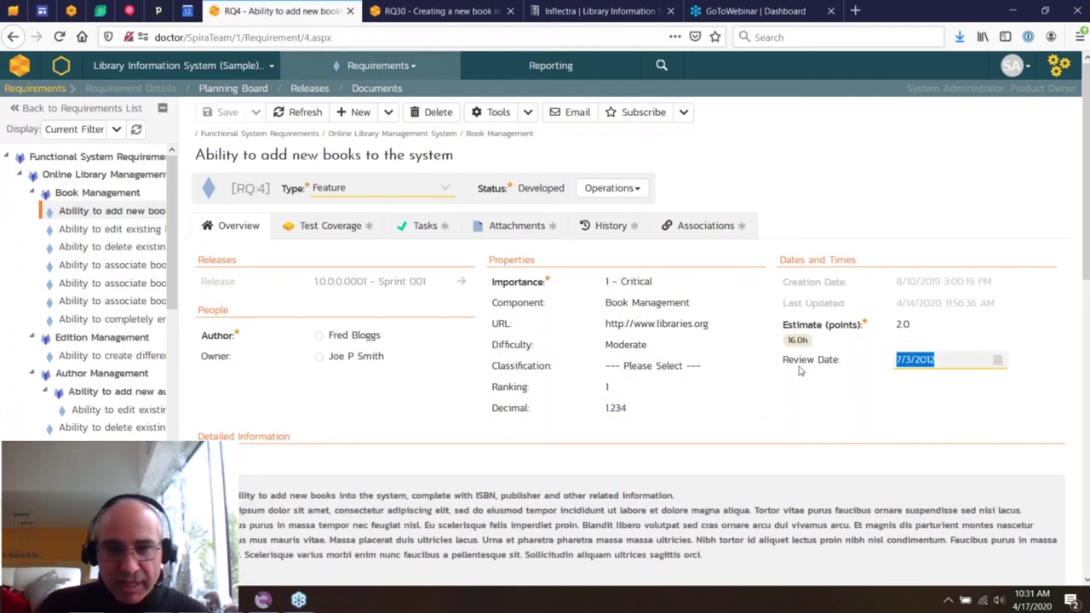
{"action": "left_click", "coordinate": [225, 359]}
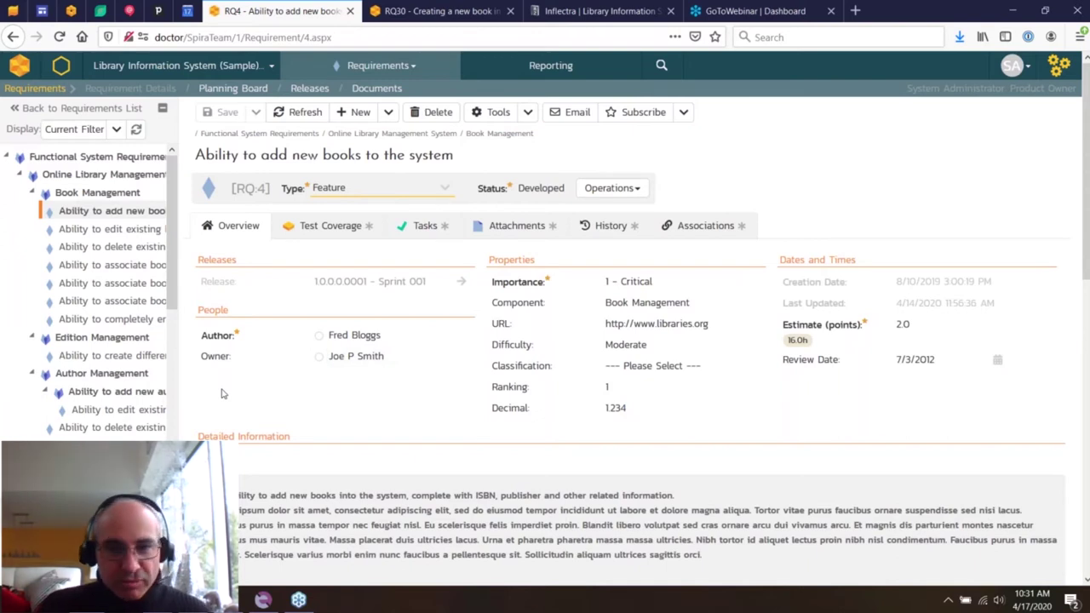
- Review RQ:4's Test Coverage, its 3 completed Tasks and its 4 Attachments
{"action": "left_click", "coordinate": [317, 237]}
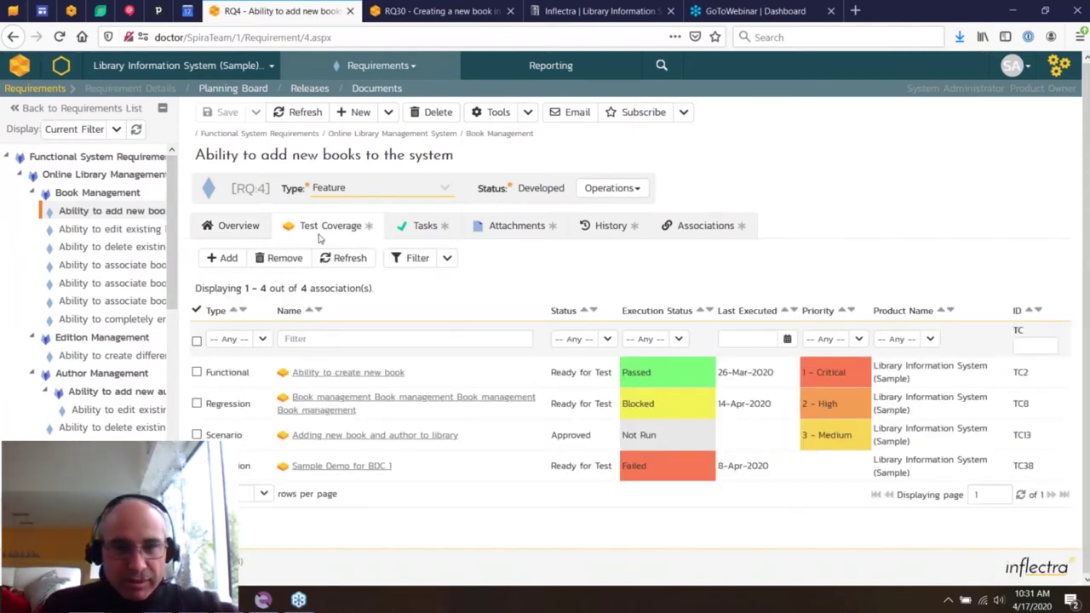
{"action": "left_click", "coordinate": [426, 229]}
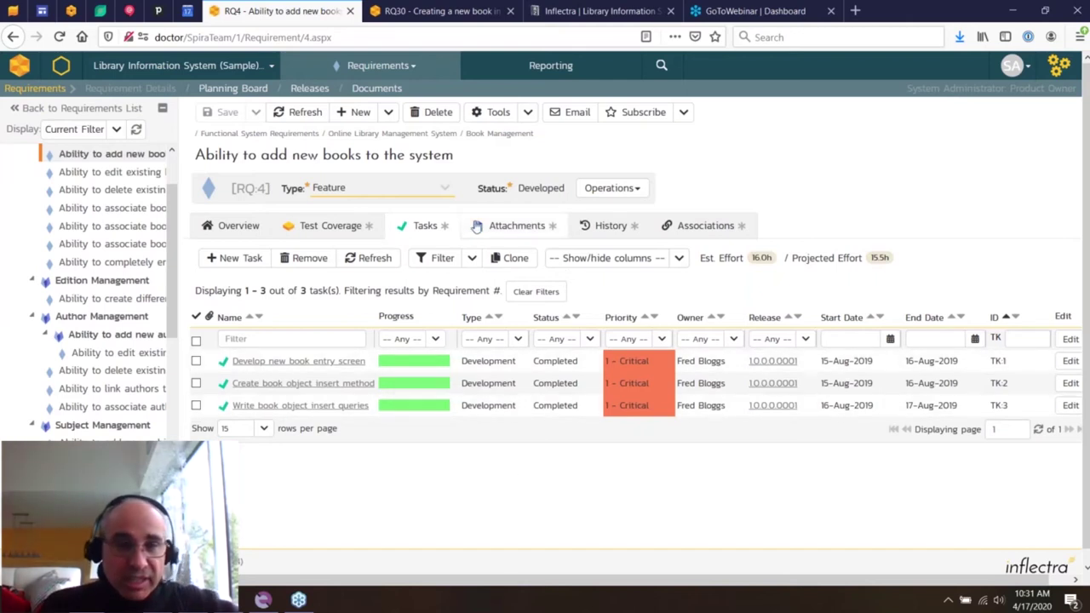
{"action": "left_click", "coordinate": [517, 226]}
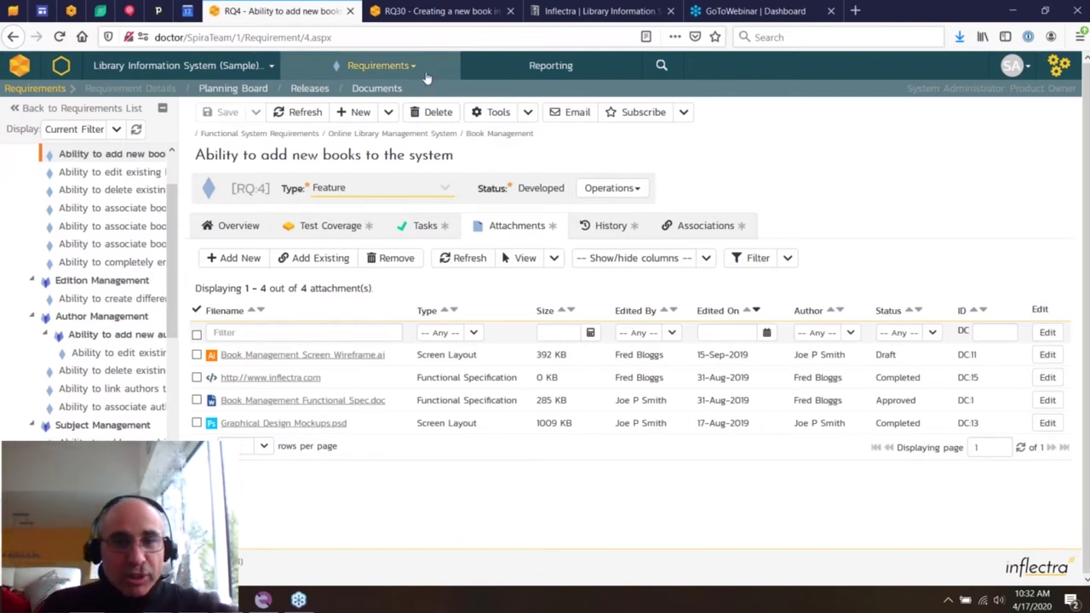
{"action": "left_click", "coordinate": [379, 66]}
- Open the Sequence Diagram for Book Mgt.pdf document in its own tab
{"action": "middle_click", "coordinate": [343, 178]}
{"action": "left_click", "coordinate": [419, 11]}
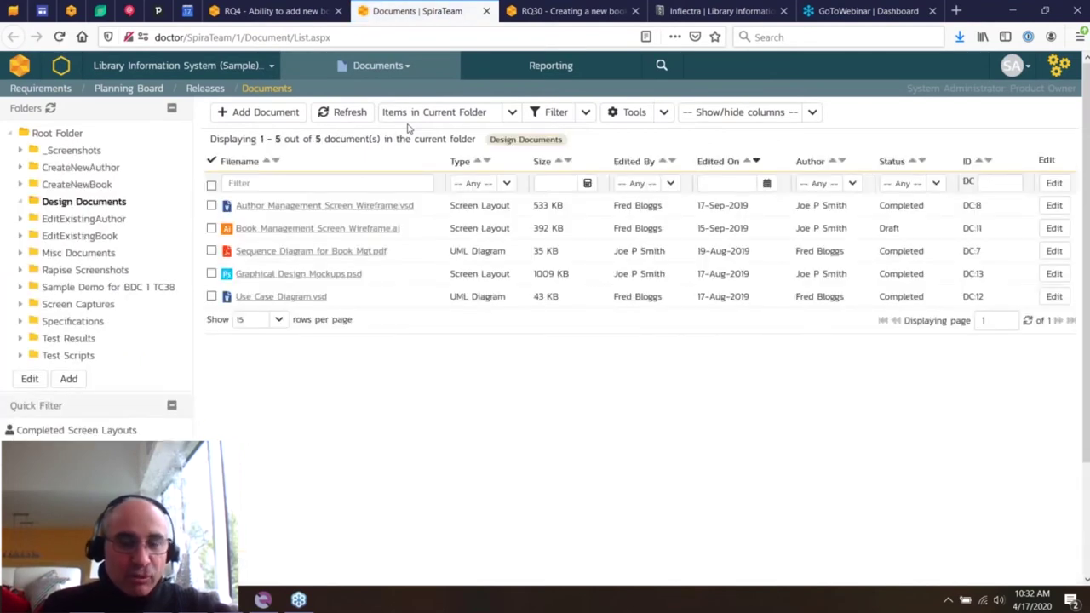
{"action": "left_click", "coordinate": [324, 250]}
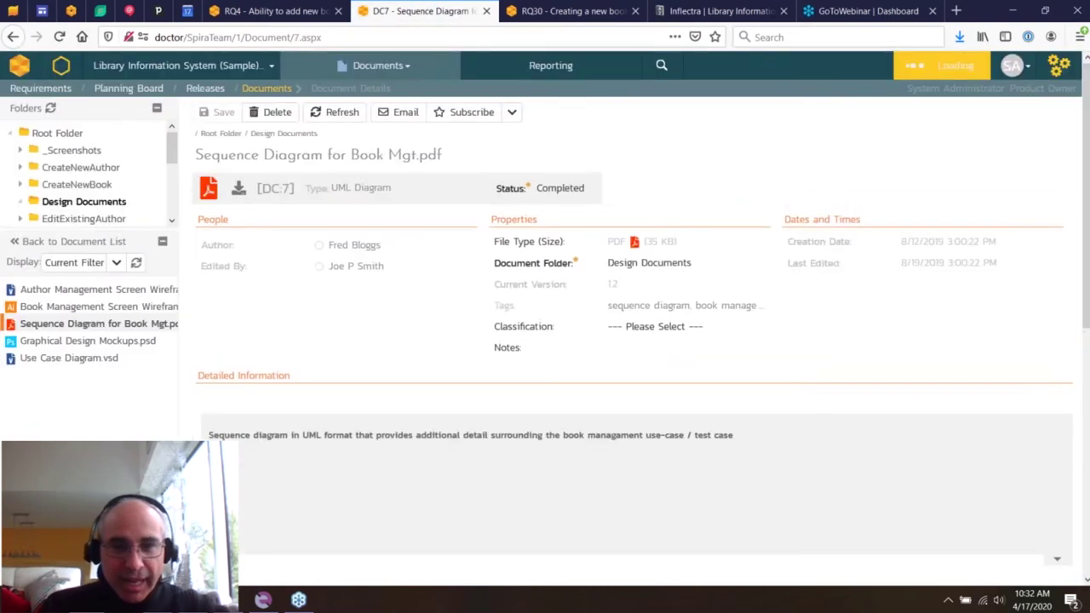
{"action": "scroll", "coordinate": [246, 401], "scroll_direction": "down", "scroll_amount": 10}
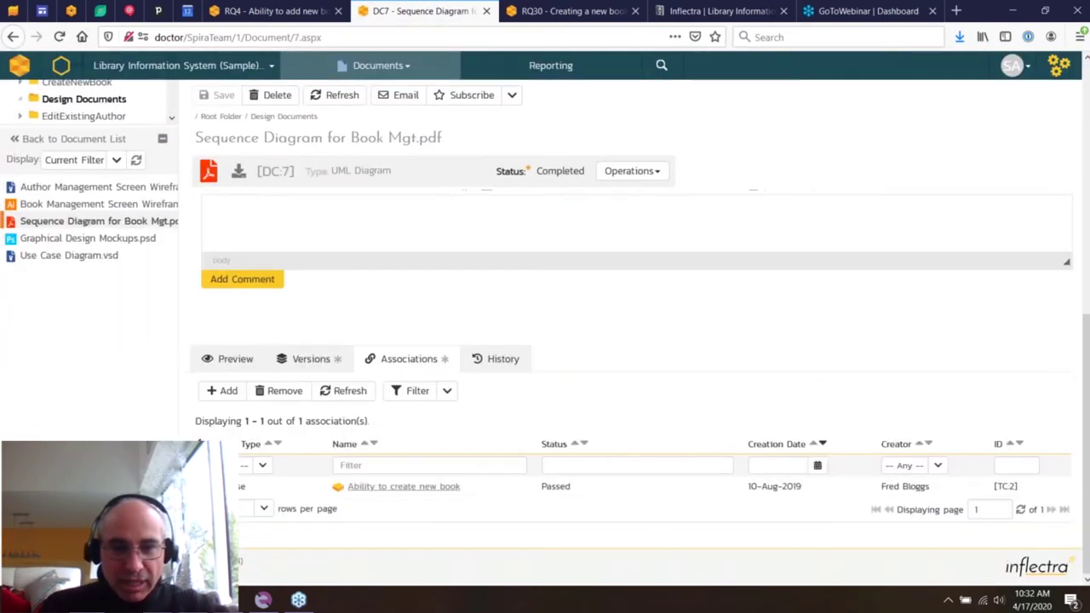
- Check the document's file versions and return it to Under Review
{"action": "left_click", "coordinate": [312, 359]}
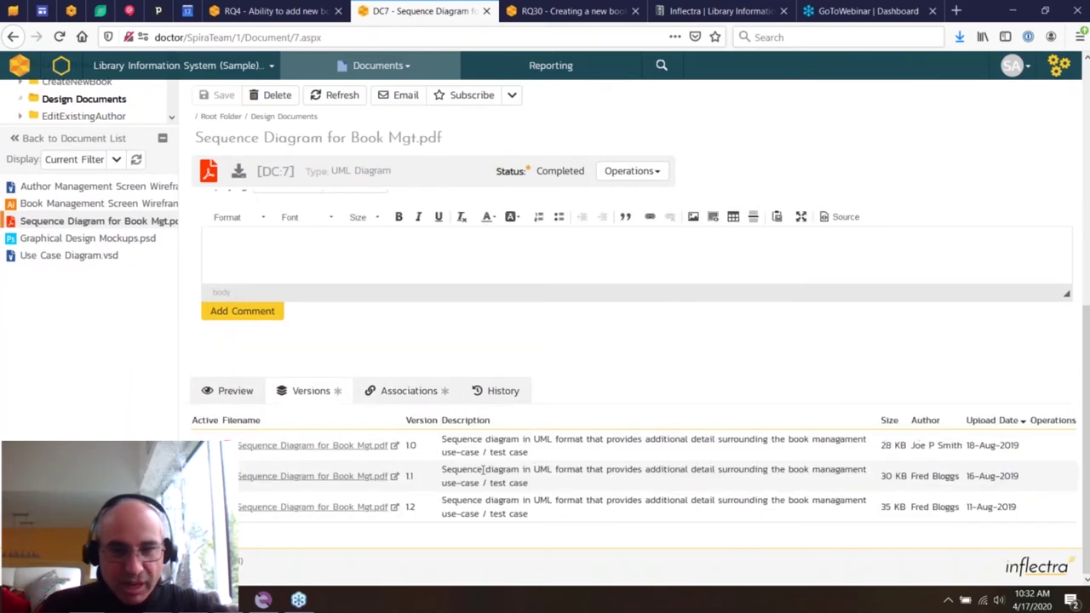
{"action": "scroll", "coordinate": [559, 183], "scroll_direction": "up", "scroll_amount": 3}
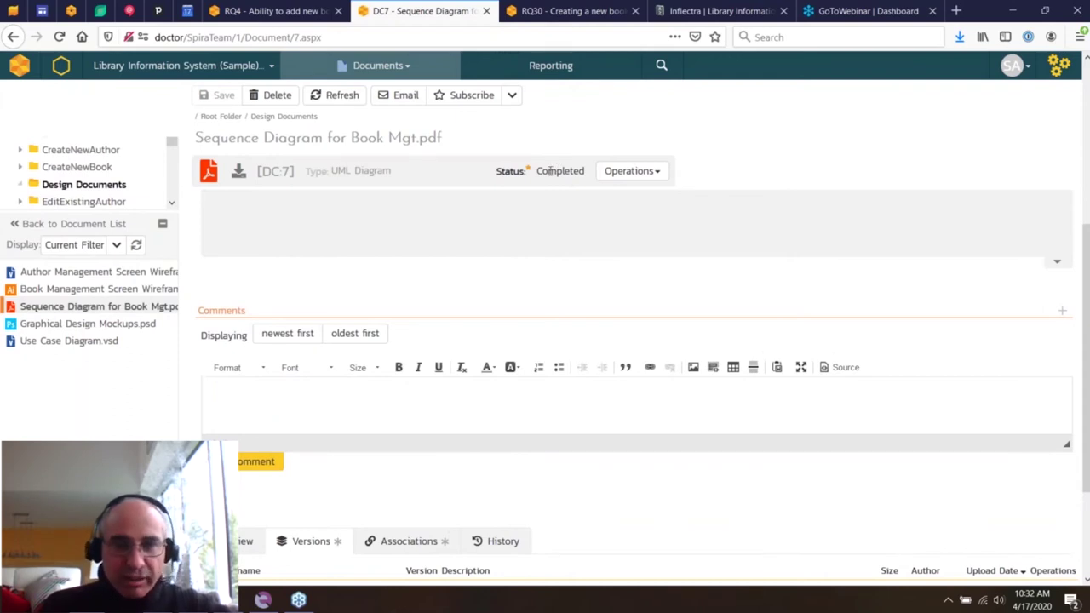
{"action": "left_click", "coordinate": [606, 173]}
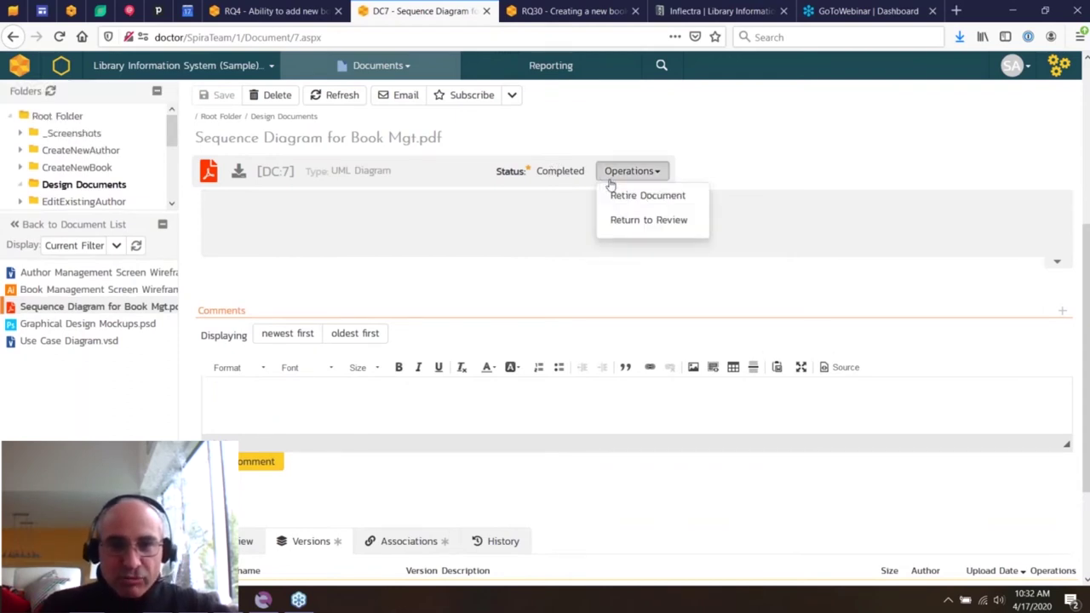
{"action": "left_click", "coordinate": [627, 221]}
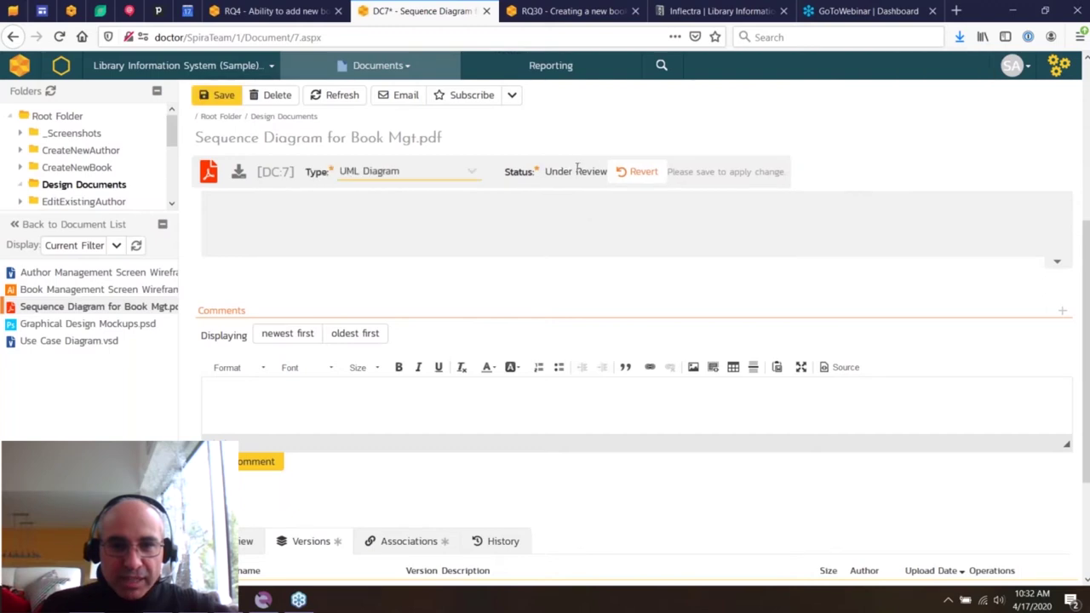
{"action": "scroll", "coordinate": [355, 433], "scroll_direction": "down", "scroll_amount": 2}
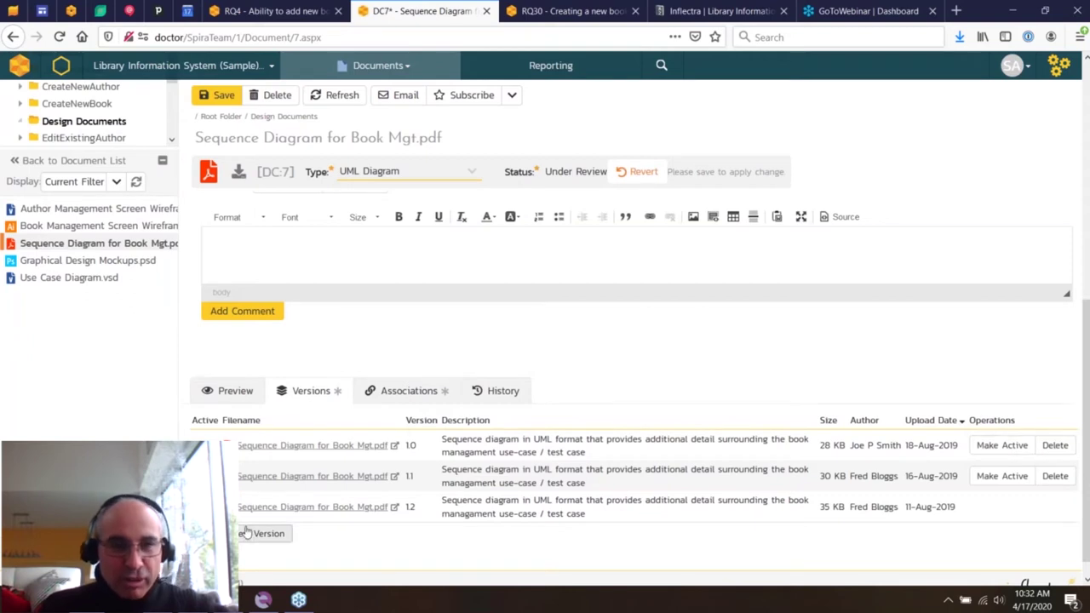
{"action": "scroll", "coordinate": [245, 533], "scroll_direction": "up", "scroll_amount": 10}
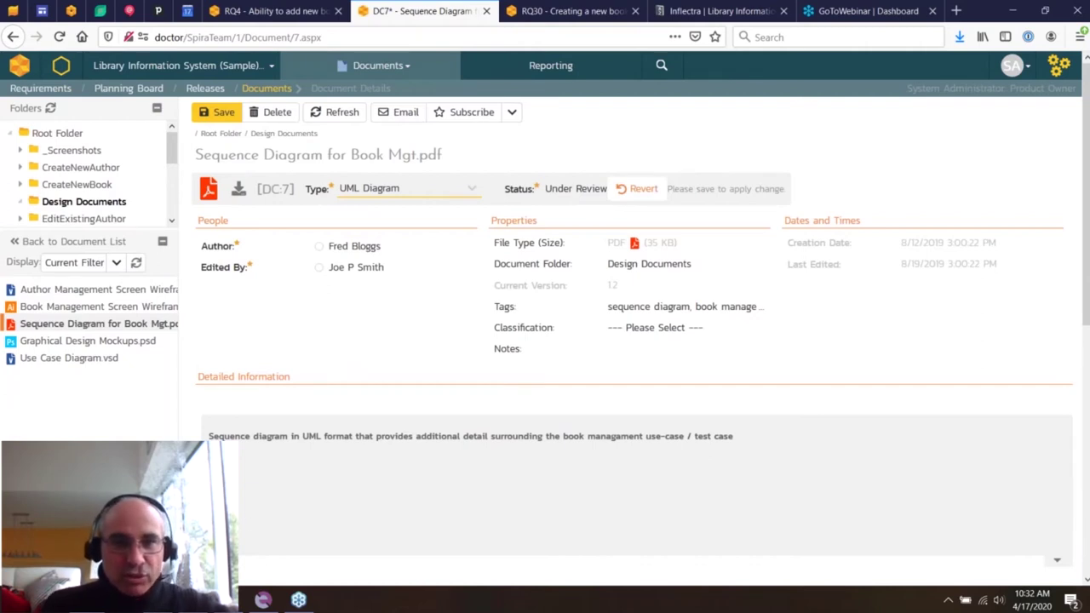
{"action": "left_click", "coordinate": [485, 11]}
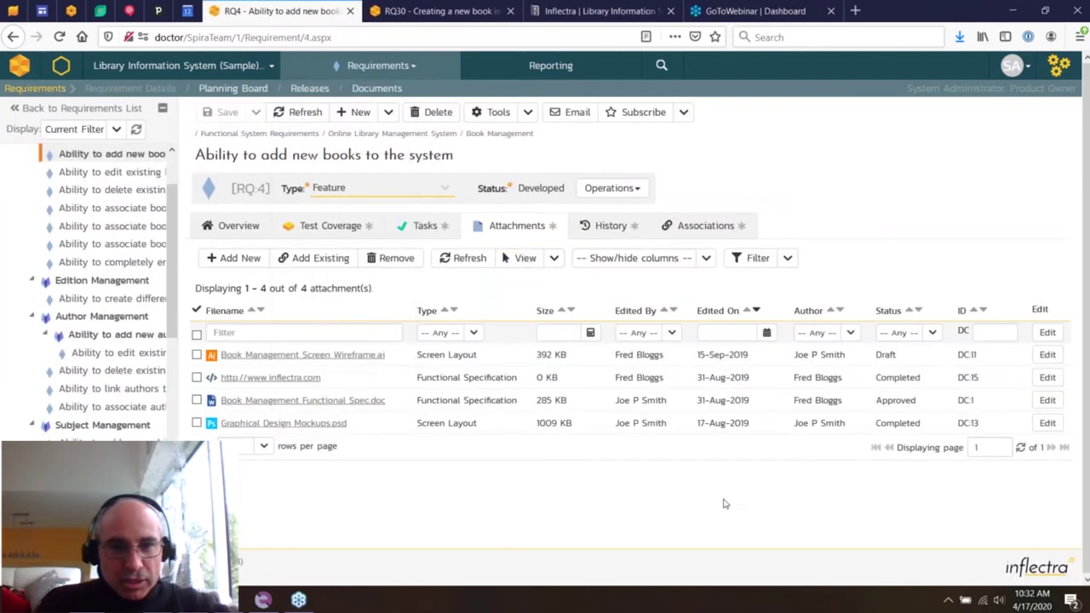
- Review RQ4's history and associations, then view RQ5 'Ability to edit existing books' overview
{"action": "left_click", "coordinate": [631, 228]}
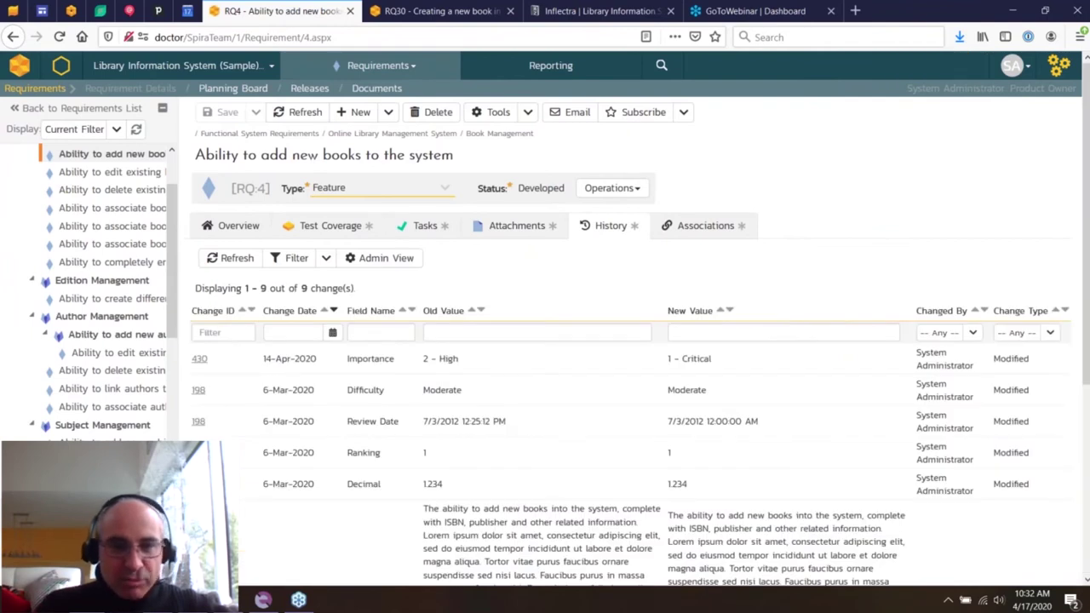
{"action": "left_click", "coordinate": [703, 223]}
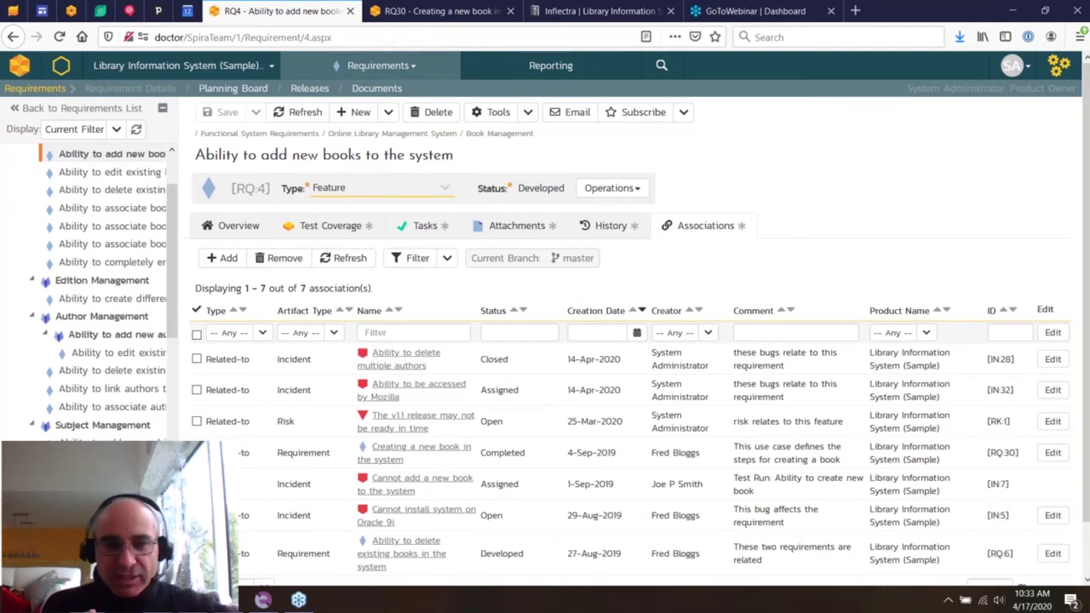
{"action": "scroll", "coordinate": [366, 434], "scroll_direction": "down", "scroll_amount": 1}
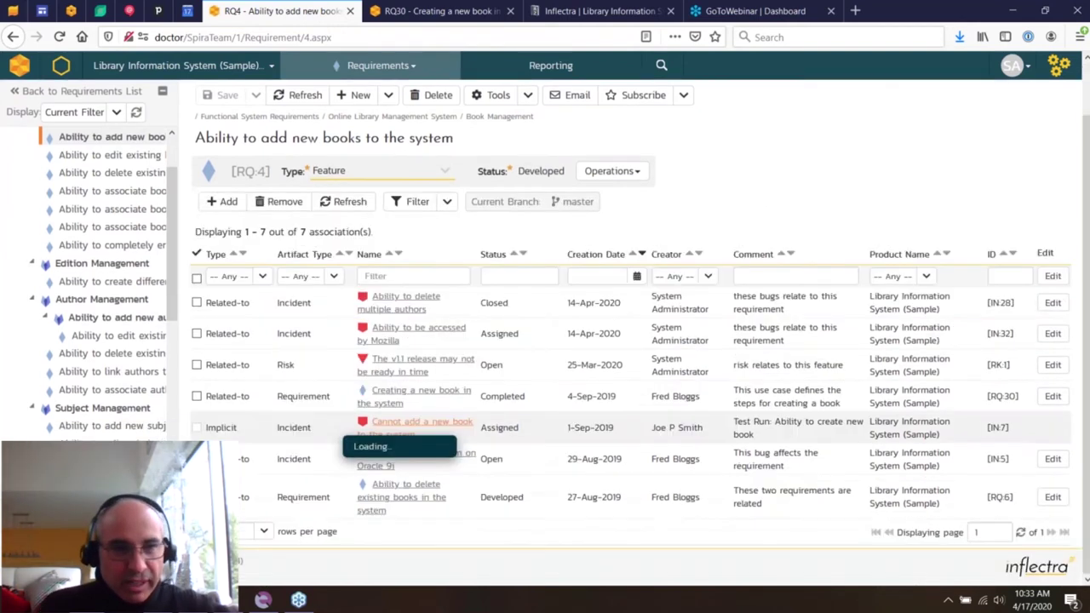
{"action": "left_click", "coordinate": [108, 158]}
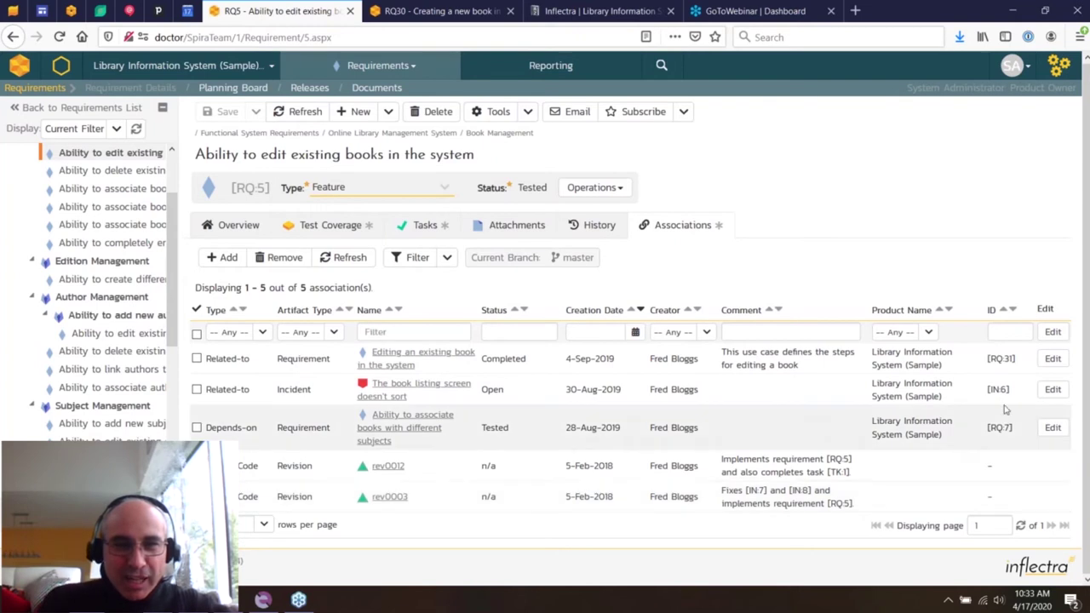
{"action": "left_click", "coordinate": [242, 223]}
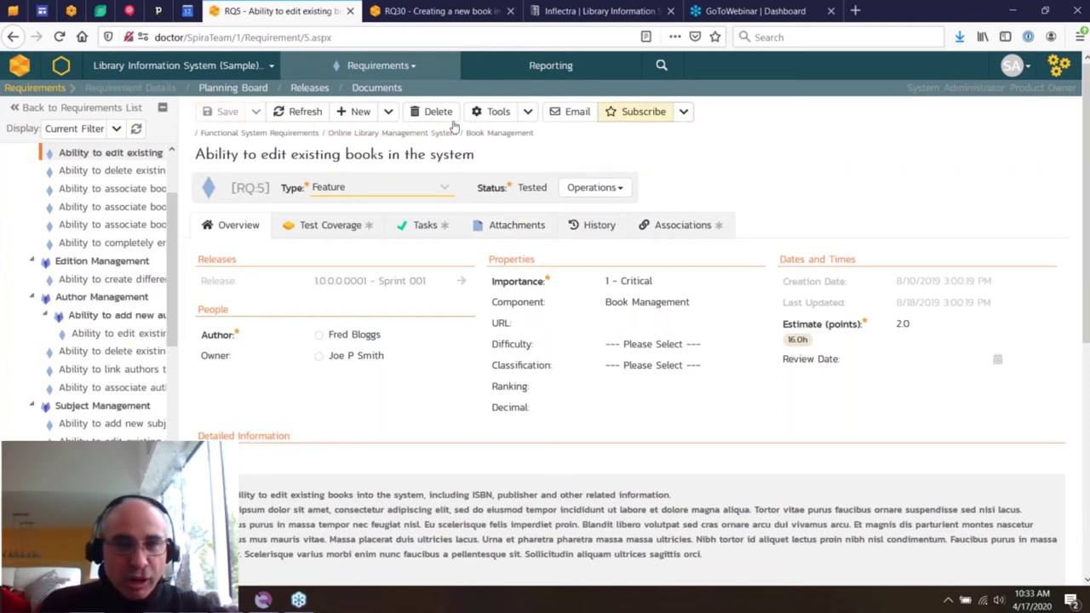
{"action": "left_click", "coordinate": [389, 114]}
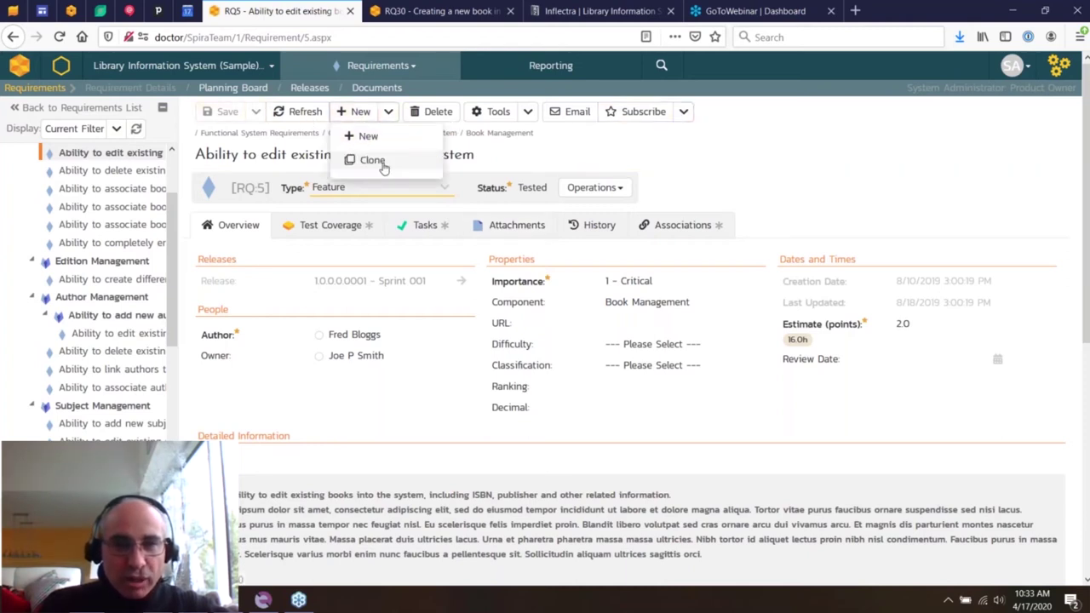
{"action": "left_click", "coordinate": [528, 114]}
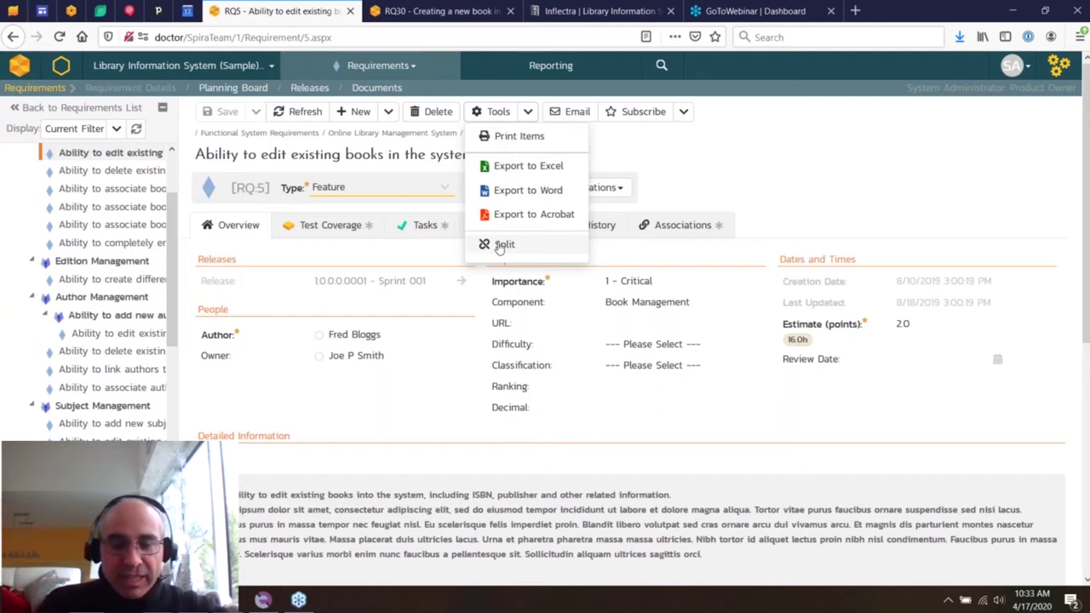
{"action": "left_click", "coordinate": [568, 114]}
{"action": "left_click", "coordinate": [690, 205]}
{"action": "left_click", "coordinate": [683, 112]}
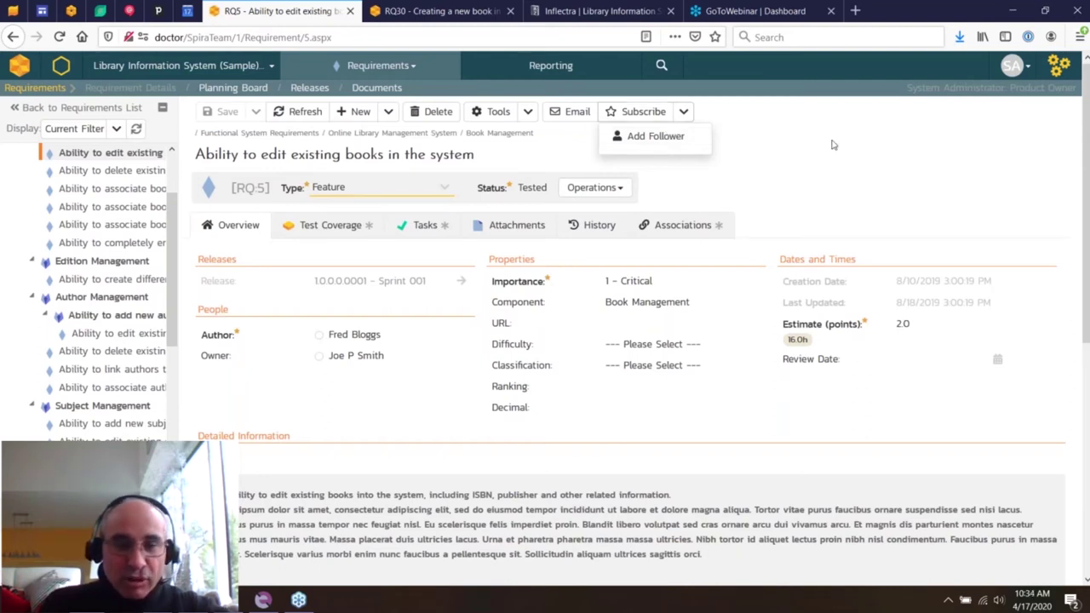
{"action": "left_click", "coordinate": [751, 143]}
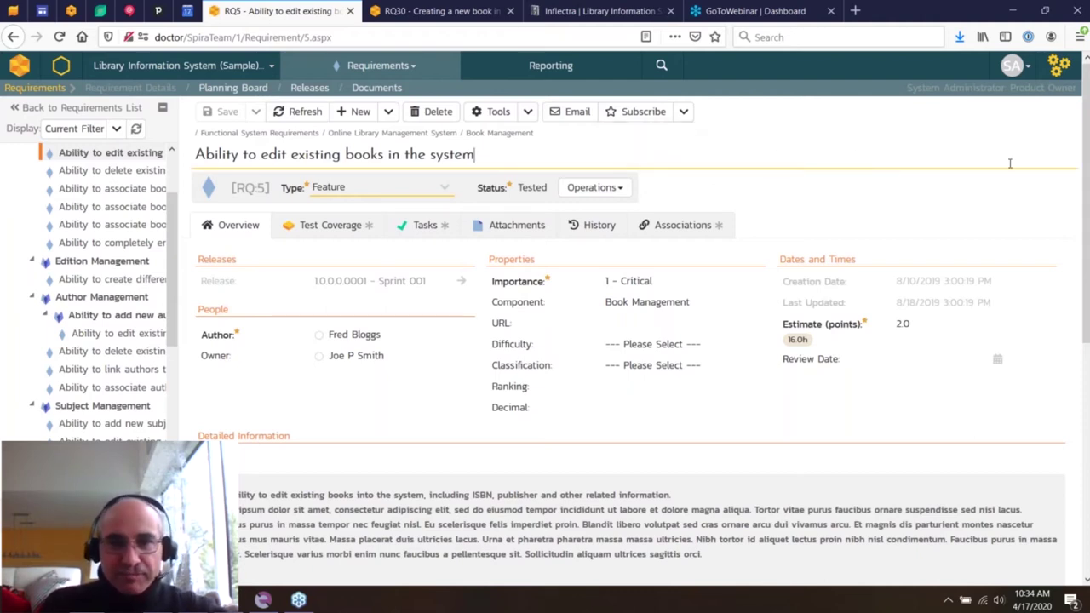
- Close the RQ30 page, look over the Planning Board sprints, then show the Releases list
{"action": "left_click", "coordinate": [415, 75]}
{"action": "left_click", "coordinate": [513, 11]}
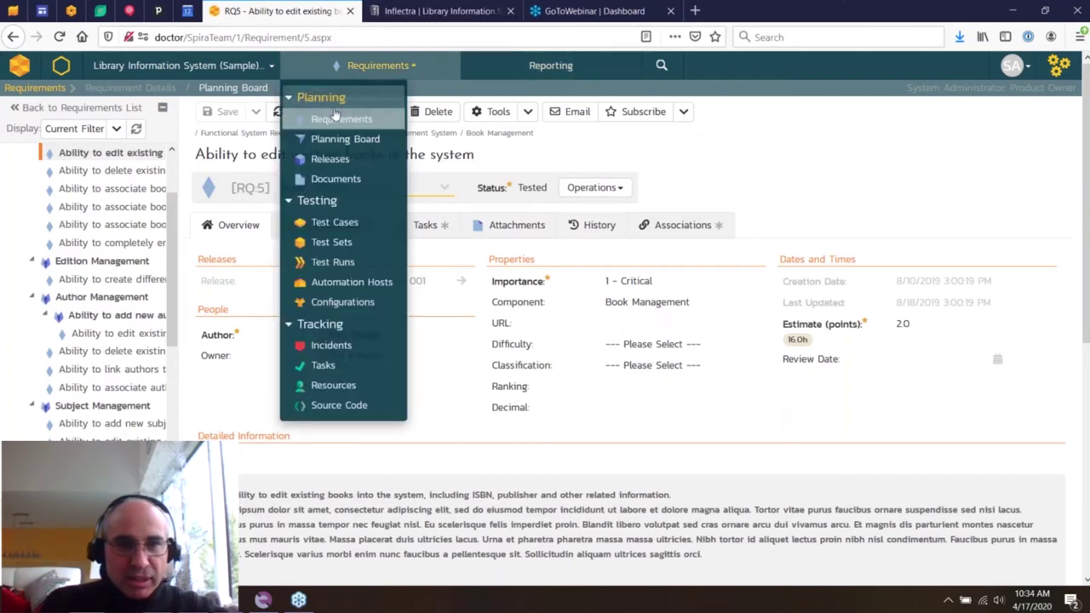
{"action": "left_click", "coordinate": [349, 140]}
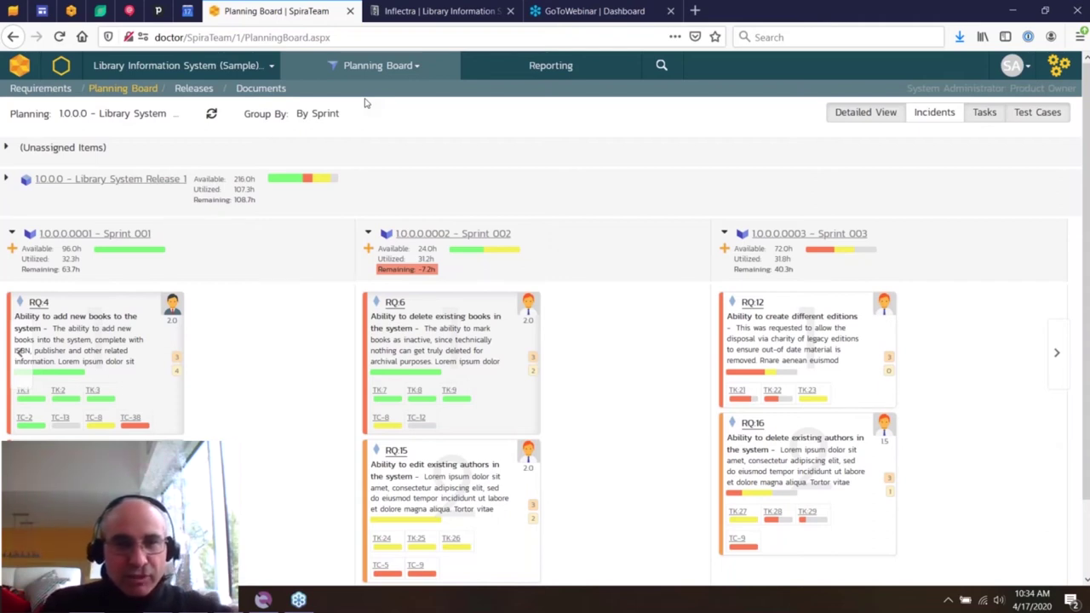
{"action": "left_click", "coordinate": [201, 89]}
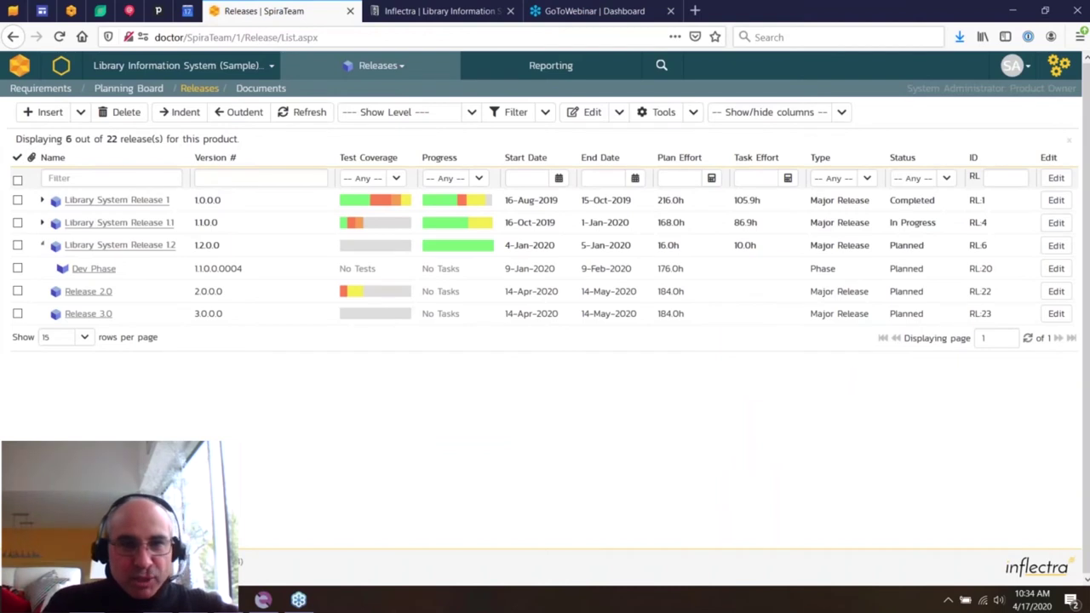
{"action": "left_click", "coordinate": [470, 111]}
{"action": "left_click", "coordinate": [390, 156]}
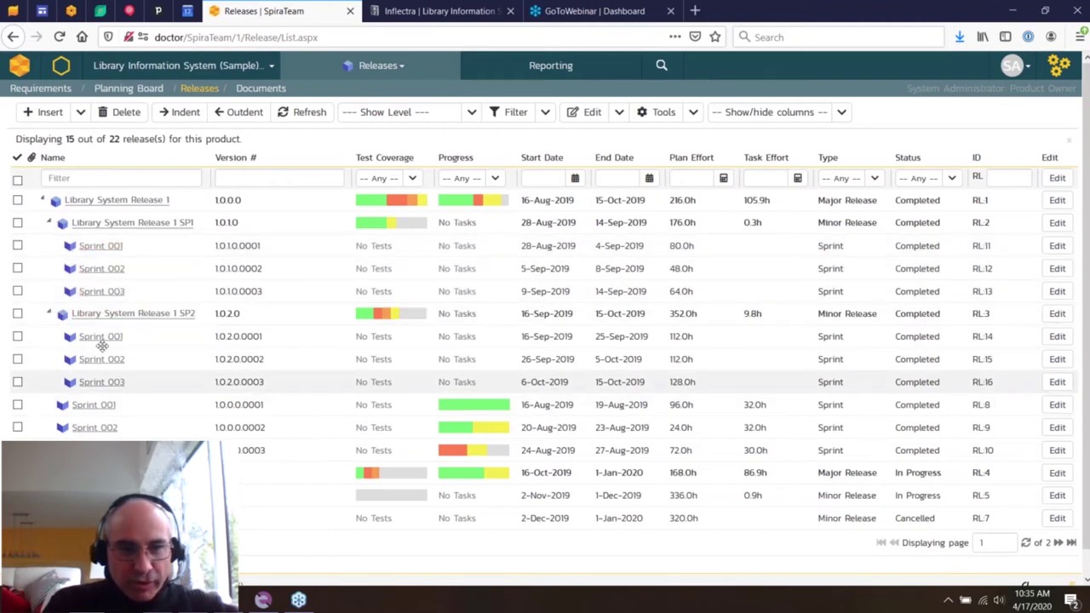
{"action": "left_click", "coordinate": [49, 312]}
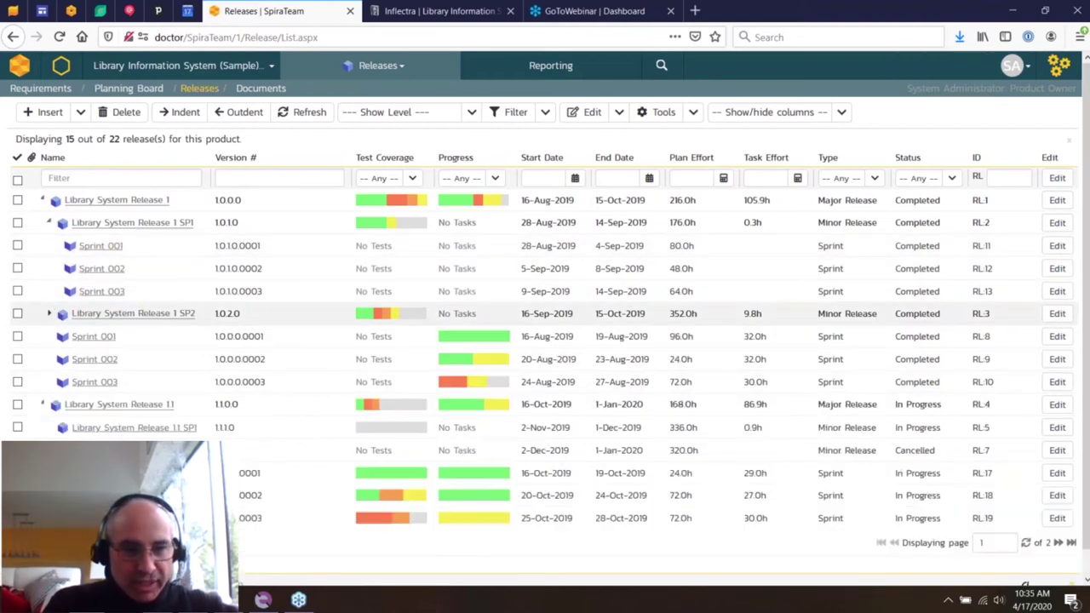
{"action": "left_click", "coordinate": [470, 113]}
{"action": "left_click", "coordinate": [384, 177]}
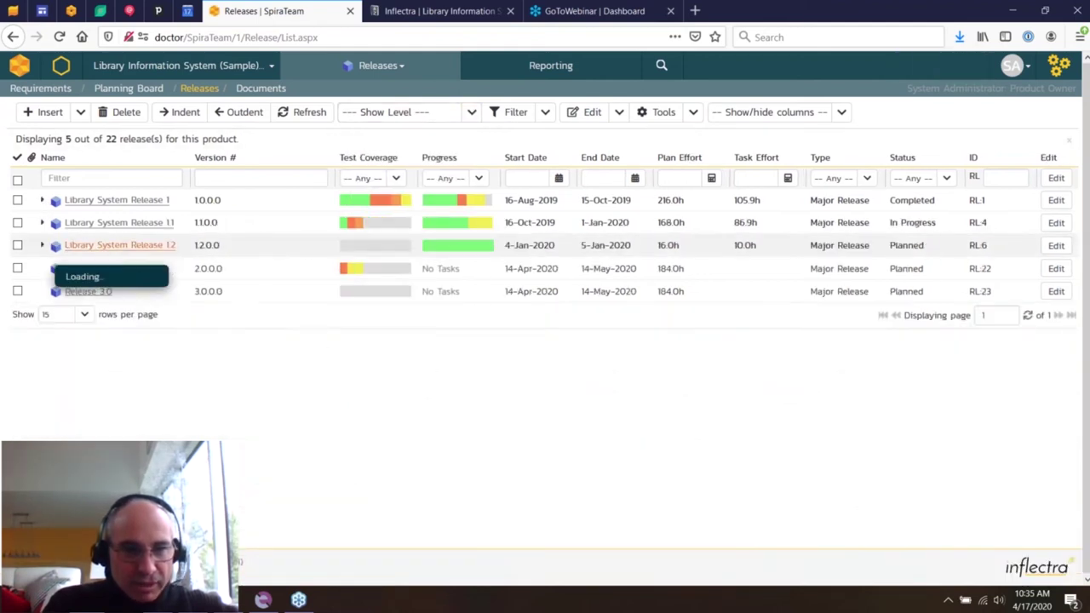
{"action": "left_click", "coordinate": [42, 246]}
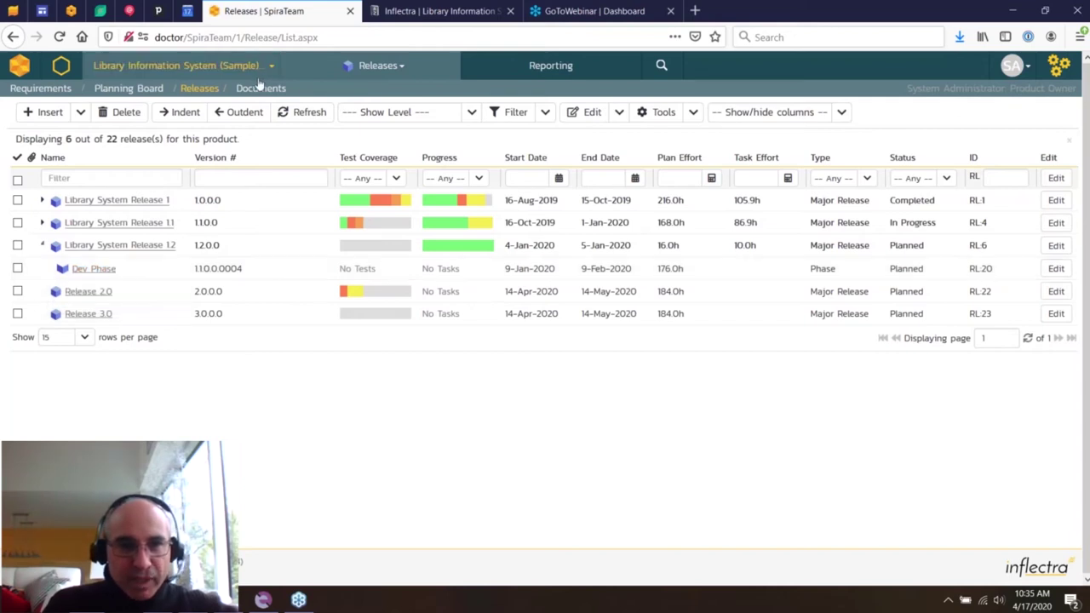
{"action": "left_click", "coordinate": [398, 75]}
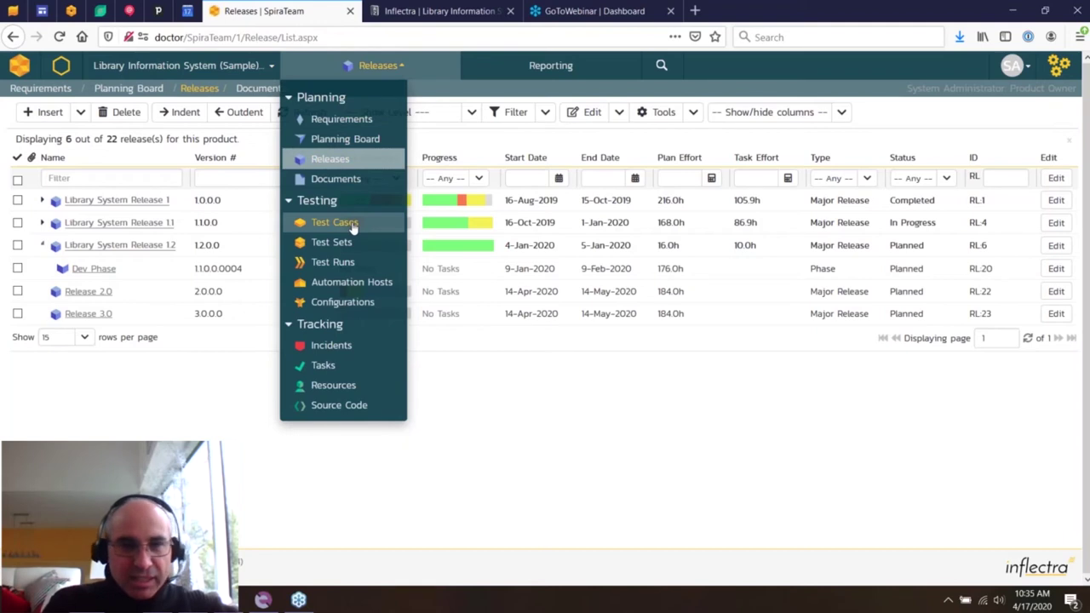
- List the Functional Tests folder's test cases with the priority filter cleared
{"action": "left_click", "coordinate": [334, 222]}
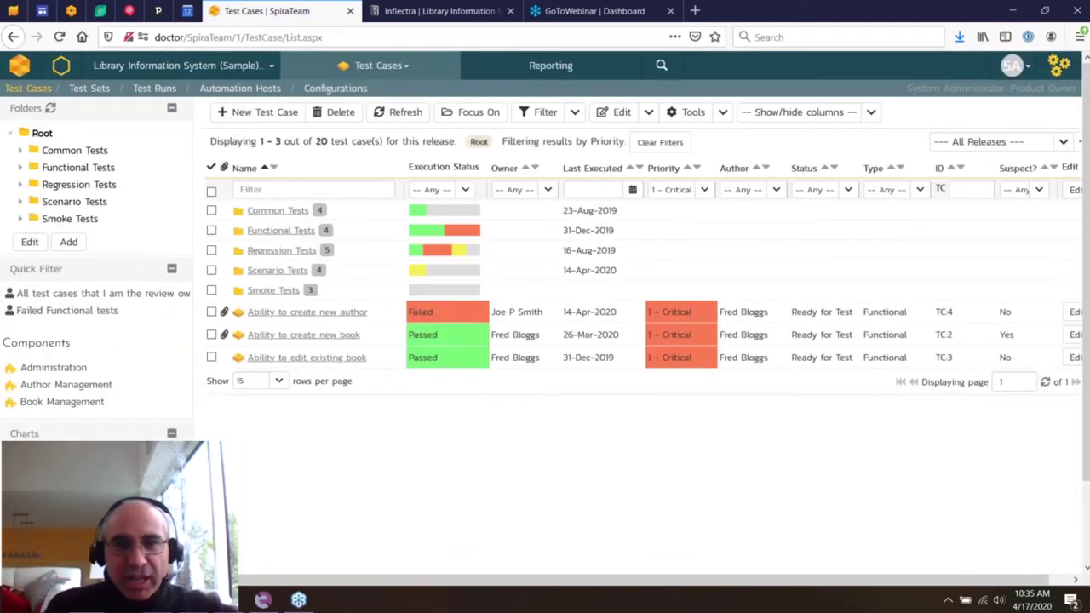
{"action": "left_click", "coordinate": [660, 142]}
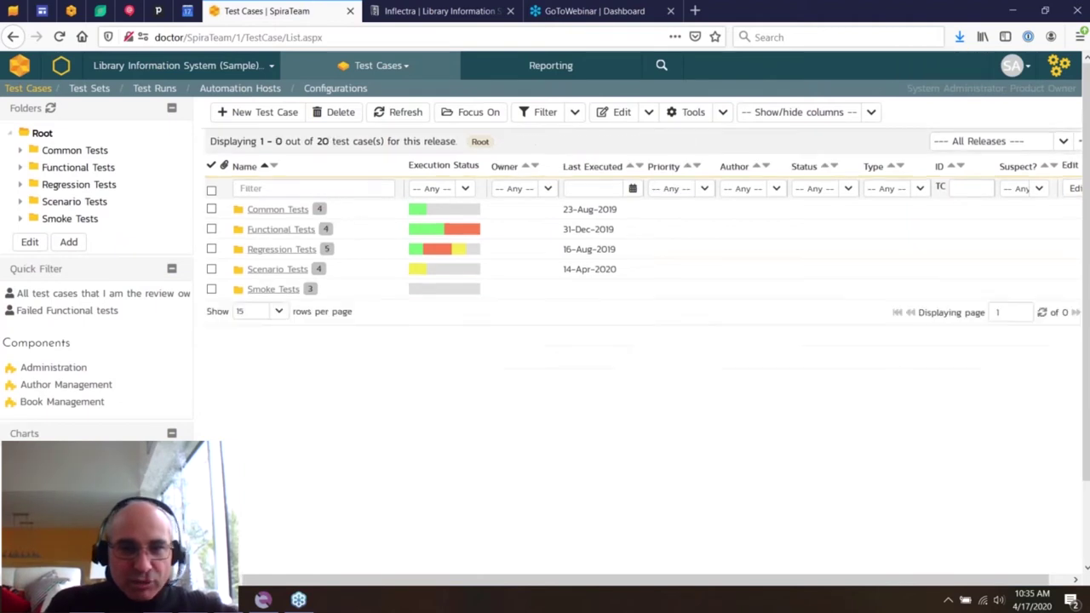
{"action": "left_click_drag", "start_coordinate": [183, 130], "coordinate": [111, 151]}
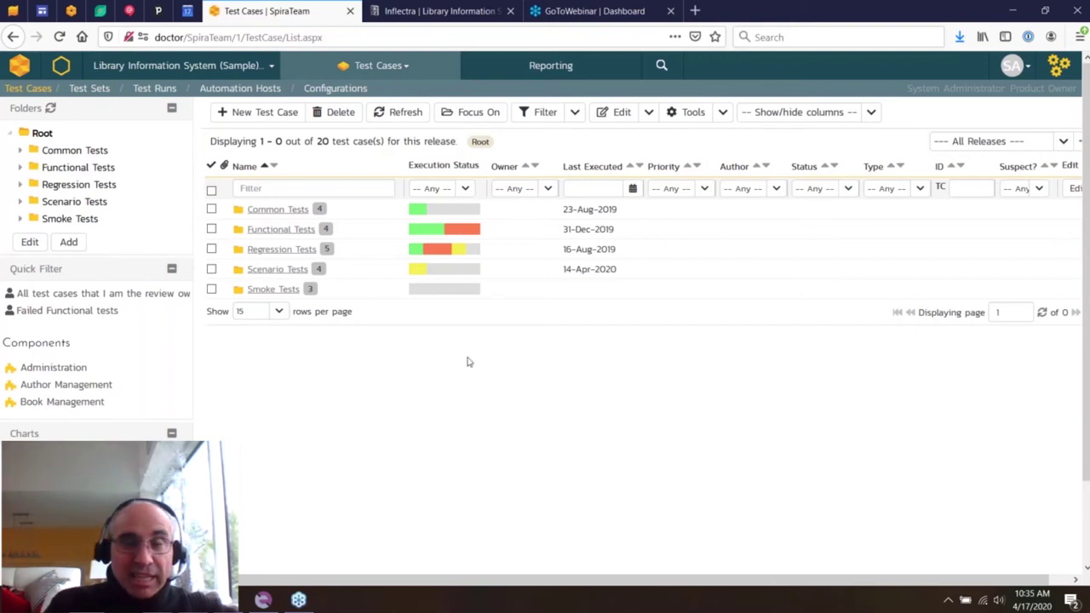
{"action": "left_click", "coordinate": [95, 169]}
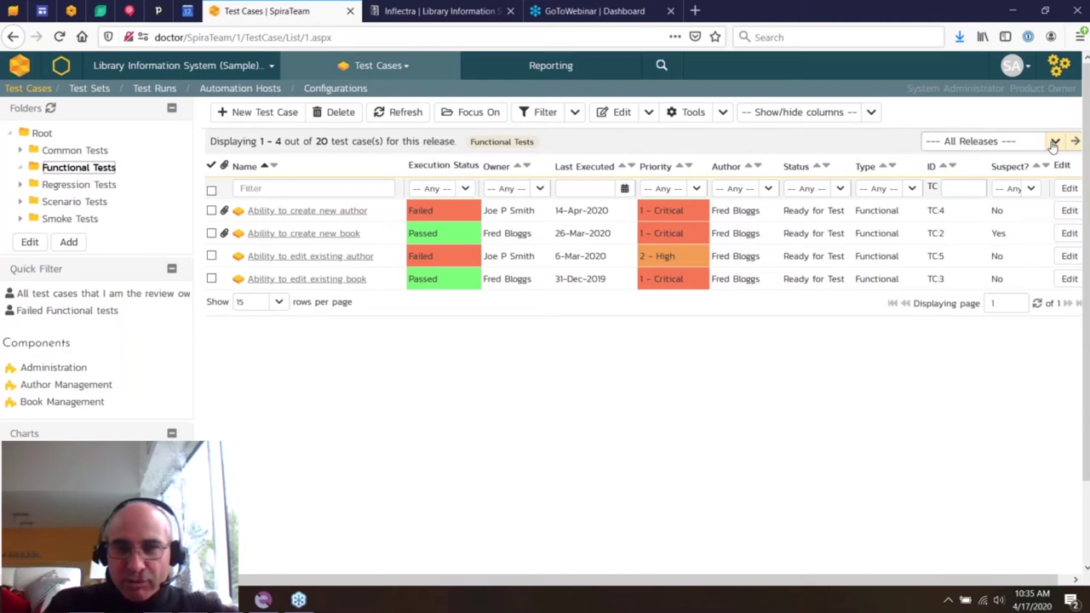
{"action": "left_click", "coordinate": [723, 113]}
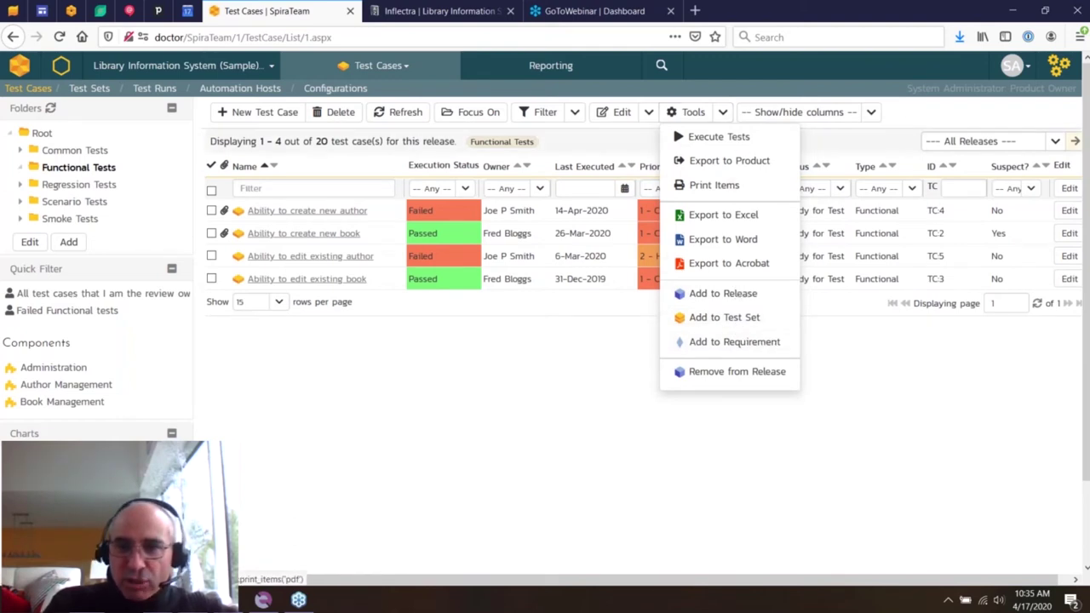
- Compare results for Release 1, 1.1.0 and 1.0.2.0, then open 'Ability to create new book' under All Releases
{"action": "left_click", "coordinate": [1054, 142]}
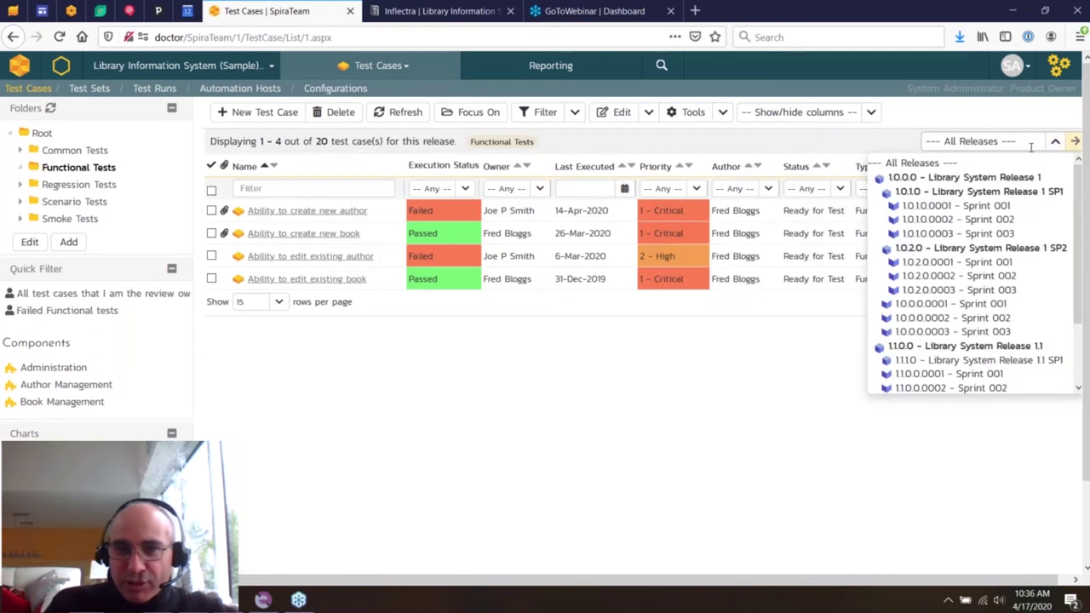
{"action": "left_click", "coordinate": [965, 177]}
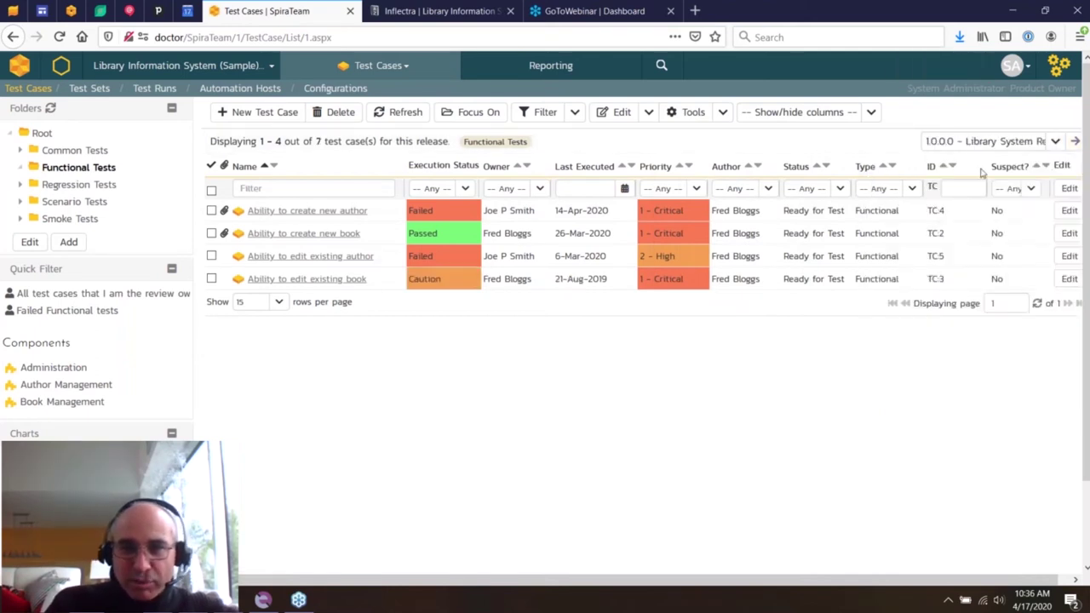
{"action": "left_click", "coordinate": [1054, 142]}
{"action": "left_click", "coordinate": [955, 345]}
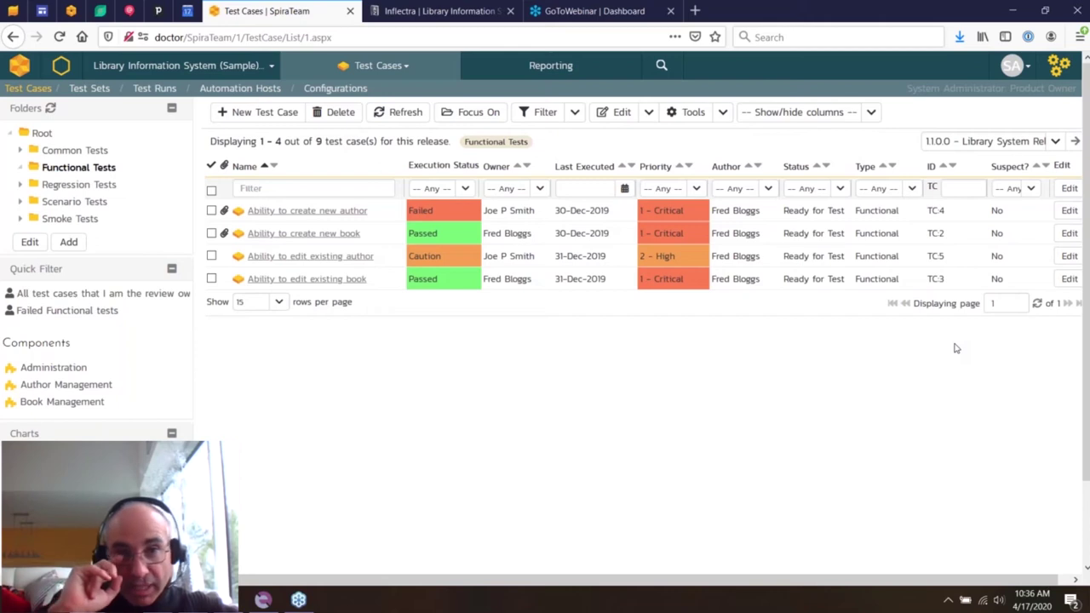
{"action": "left_click", "coordinate": [1054, 141]}
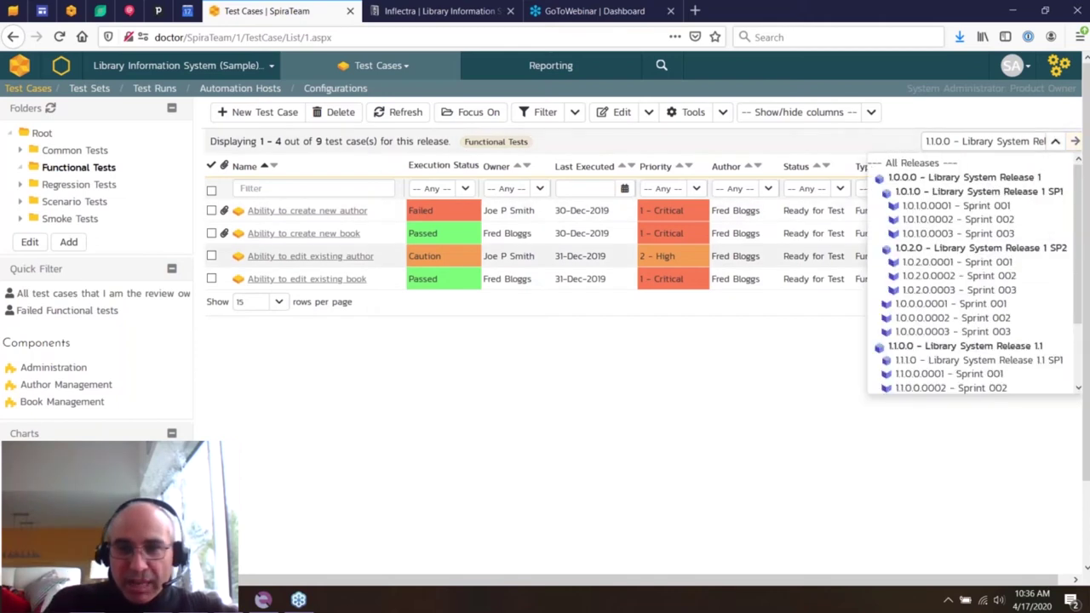
{"action": "left_click", "coordinate": [941, 248]}
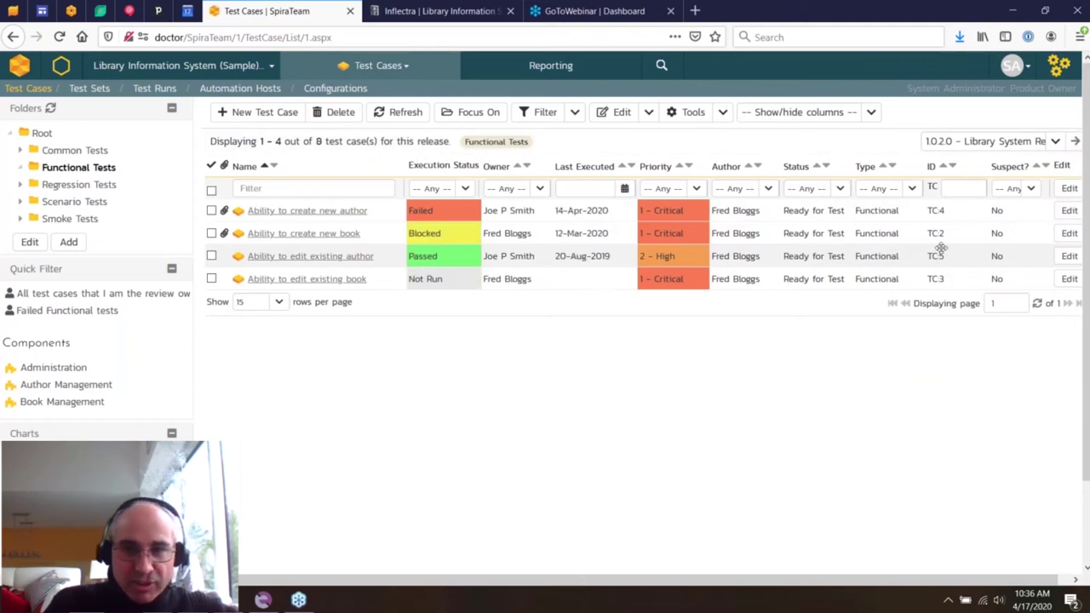
{"action": "left_click", "coordinate": [1054, 141]}
{"action": "left_click", "coordinate": [958, 165]}
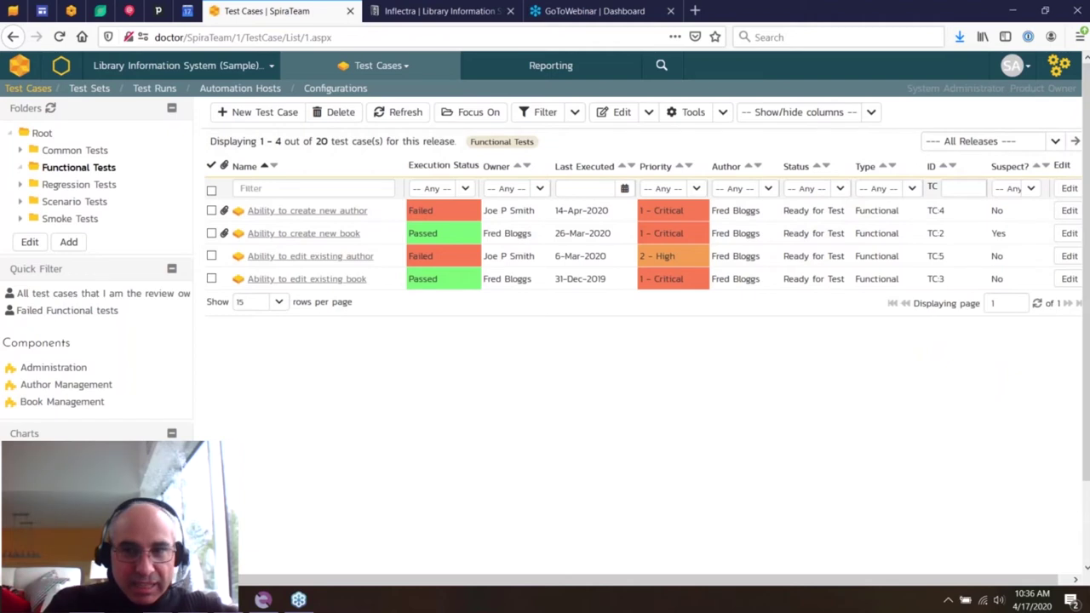
{"action": "left_click", "coordinate": [256, 233]}
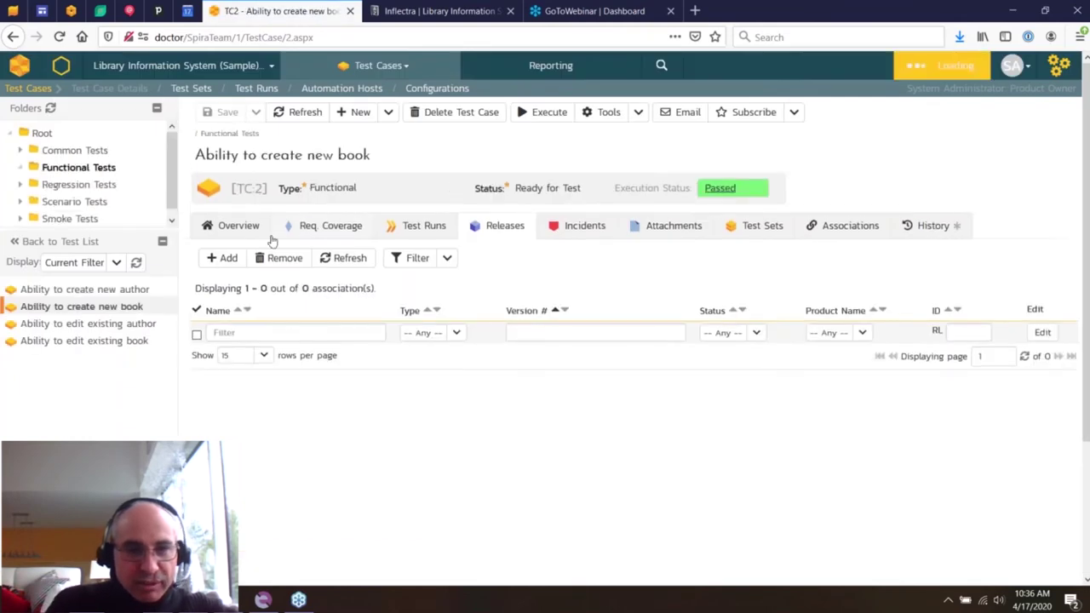
- Review TC:2's overview, description, workflow actions and Step 2, then start a new test case
{"action": "left_click", "coordinate": [234, 226]}
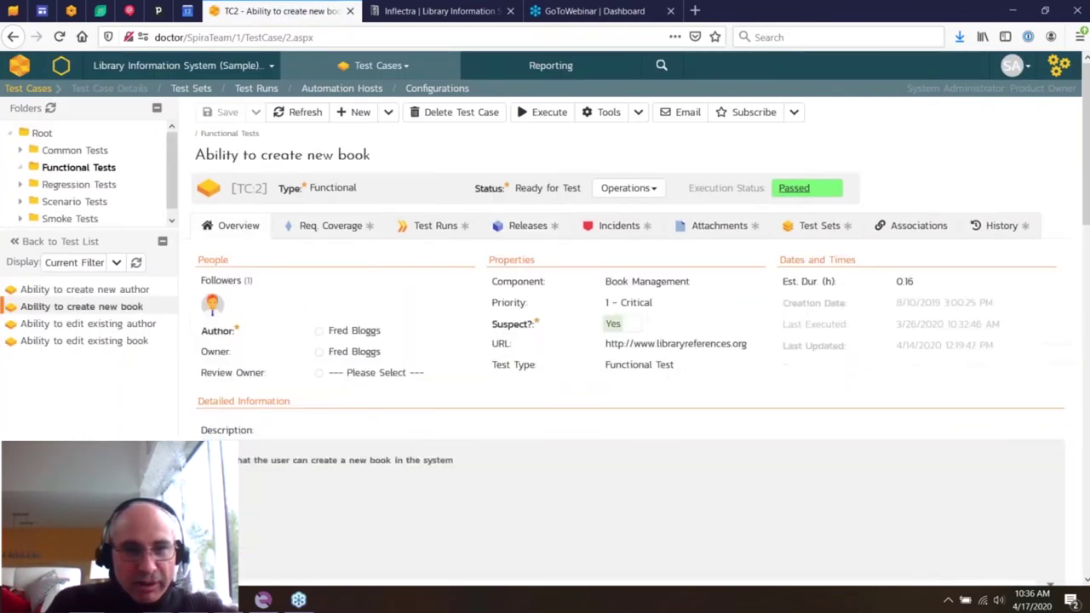
{"action": "left_click", "coordinate": [359, 528]}
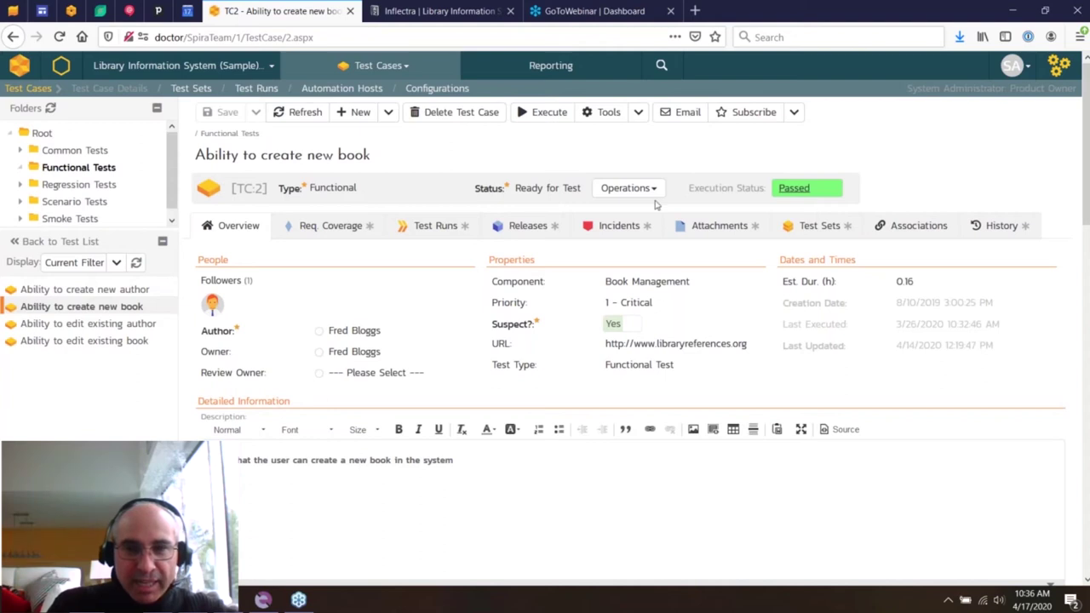
{"action": "left_click", "coordinate": [637, 188]}
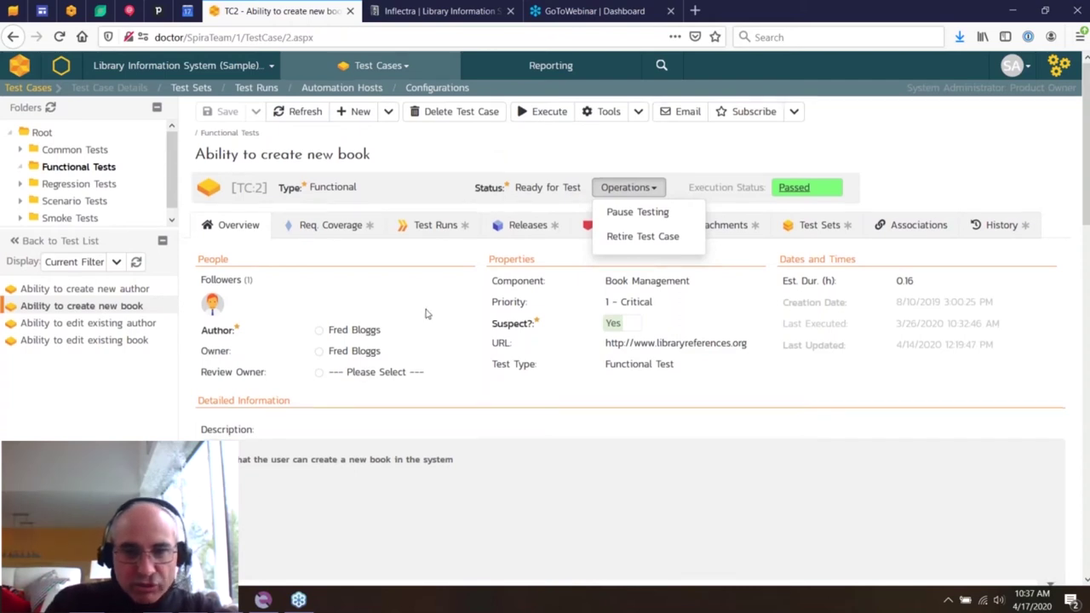
{"action": "scroll", "coordinate": [427, 313], "scroll_direction": "down", "scroll_amount": 5}
{"action": "left_click", "coordinate": [190, 362]}
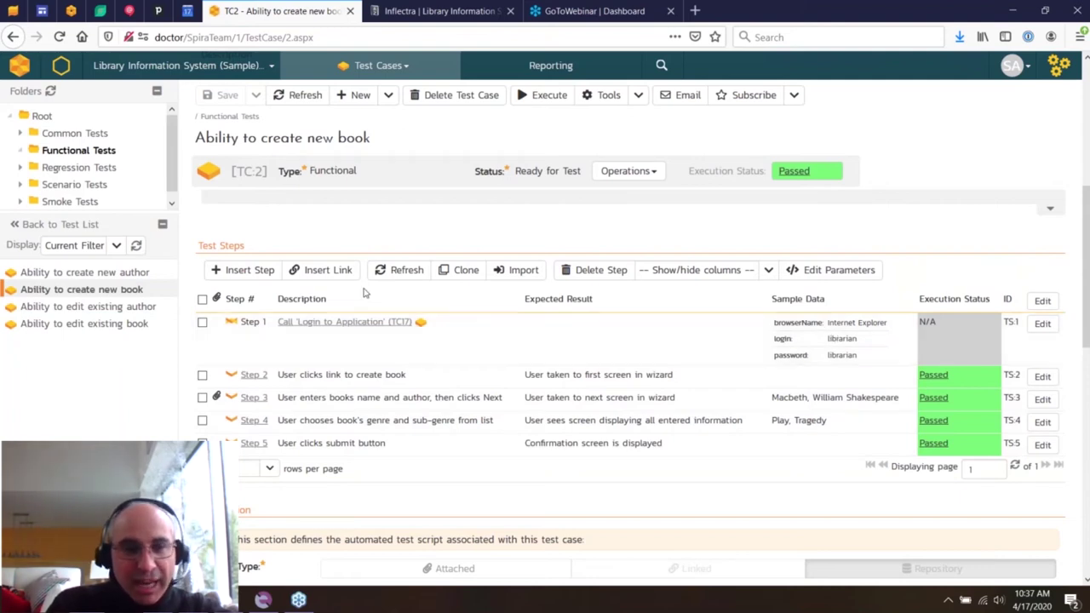
{"action": "left_click", "coordinate": [203, 376]}
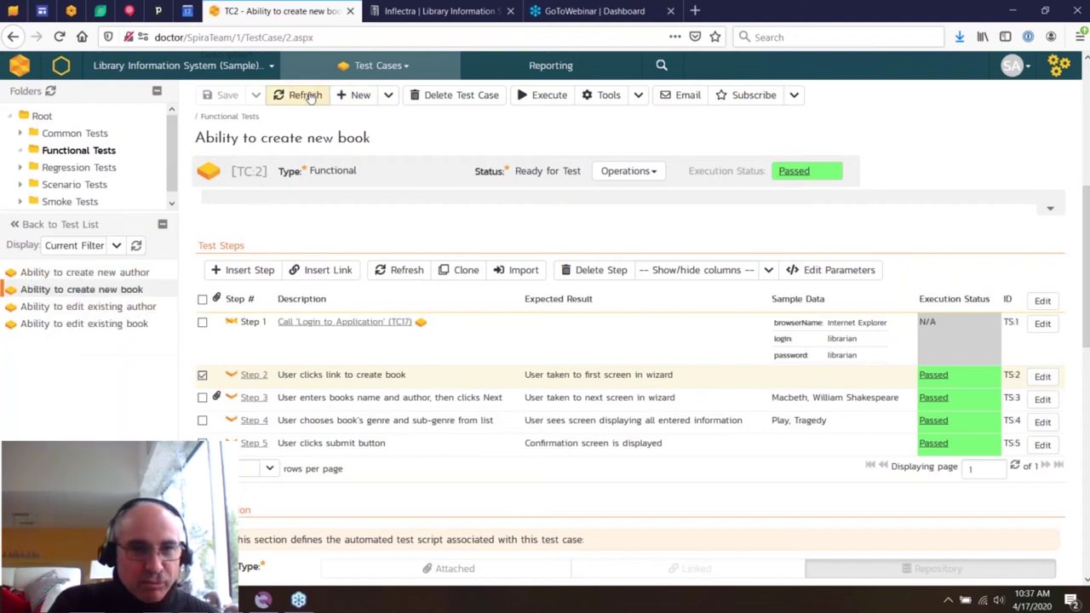
{"action": "left_click", "coordinate": [355, 96]}
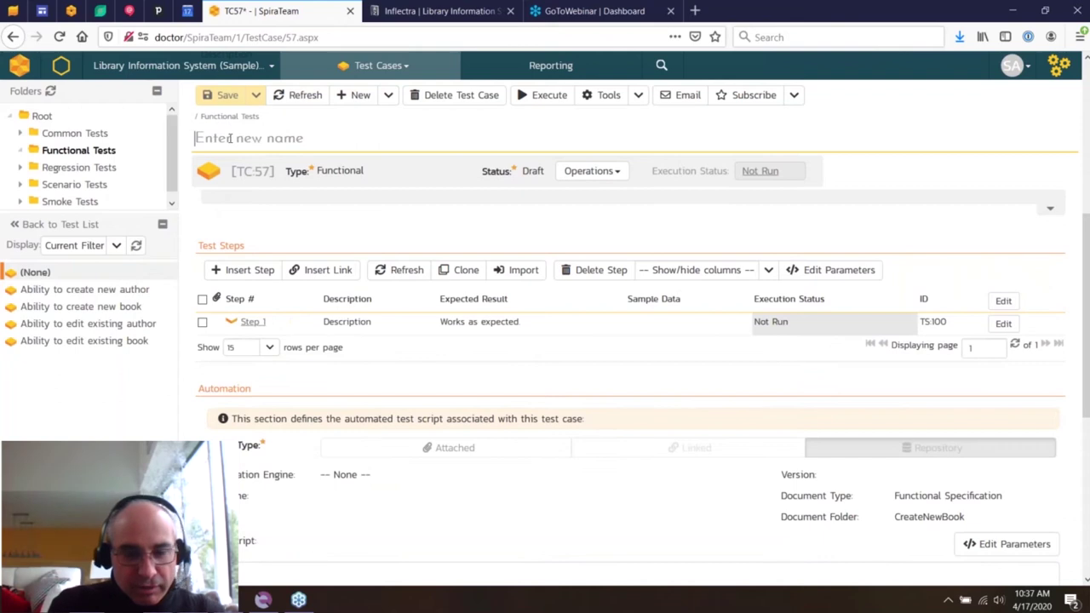
- Name the new test case 'Ability to transfer book' and save it
{"action": "type", "text": "Ability to tr"}
{"action": "type", "text": "absf"}
{"action": "key", "text": "BackSpace"}
{"action": "key", "text": "BackSpace"}
{"action": "key", "text": "BackSpace"}
{"action": "type", "text": "nsgfe"}
{"action": "key", "text": "BackSpace"}
{"action": "key", "text": "BackSpace"}
{"action": "key", "text": "BackSpace"}
{"action": "type", "text": "fer book"}
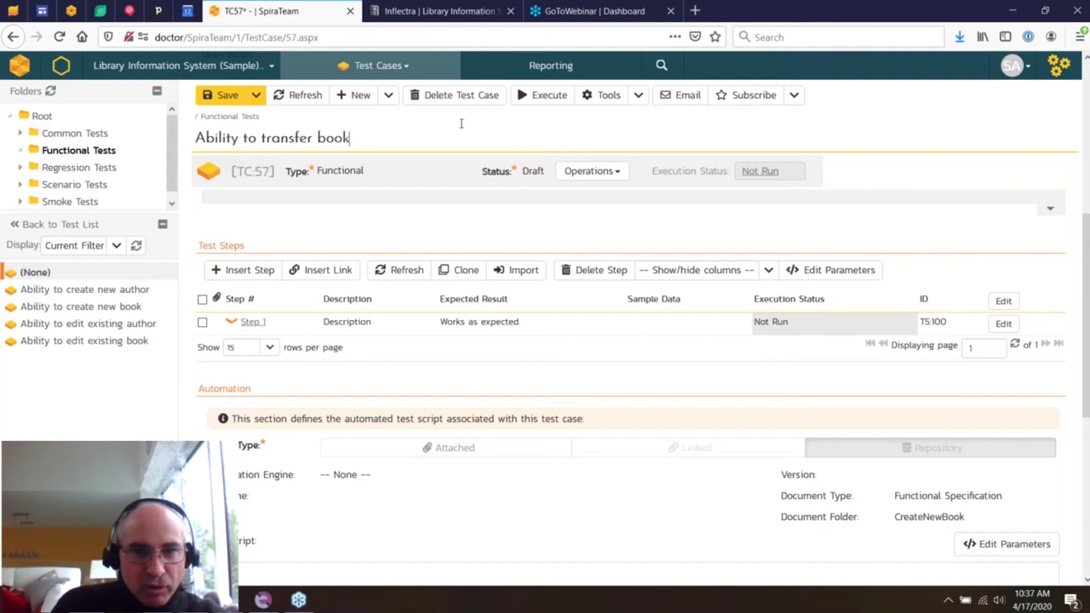
{"action": "left_click", "coordinate": [221, 97]}
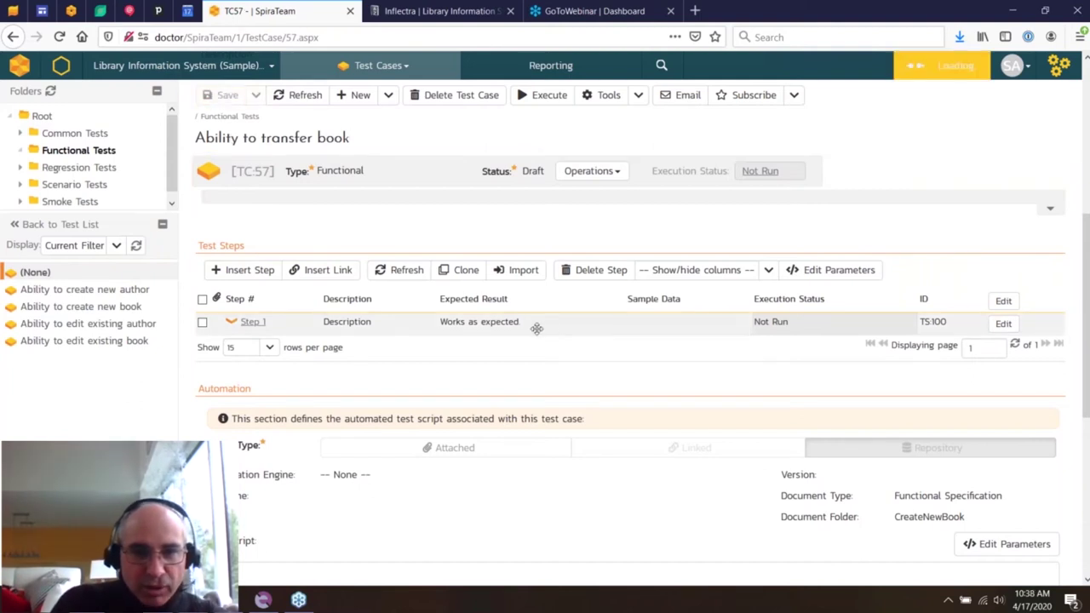
- Set step 1 to 'Click on link to transfer book' with expected result 'Book transfer page appear'
{"action": "left_click", "coordinate": [347, 321]}
{"action": "left_click_drag", "start_coordinate": [326, 381], "coordinate": [190, 378]}
{"action": "type", "text": "Cli"}
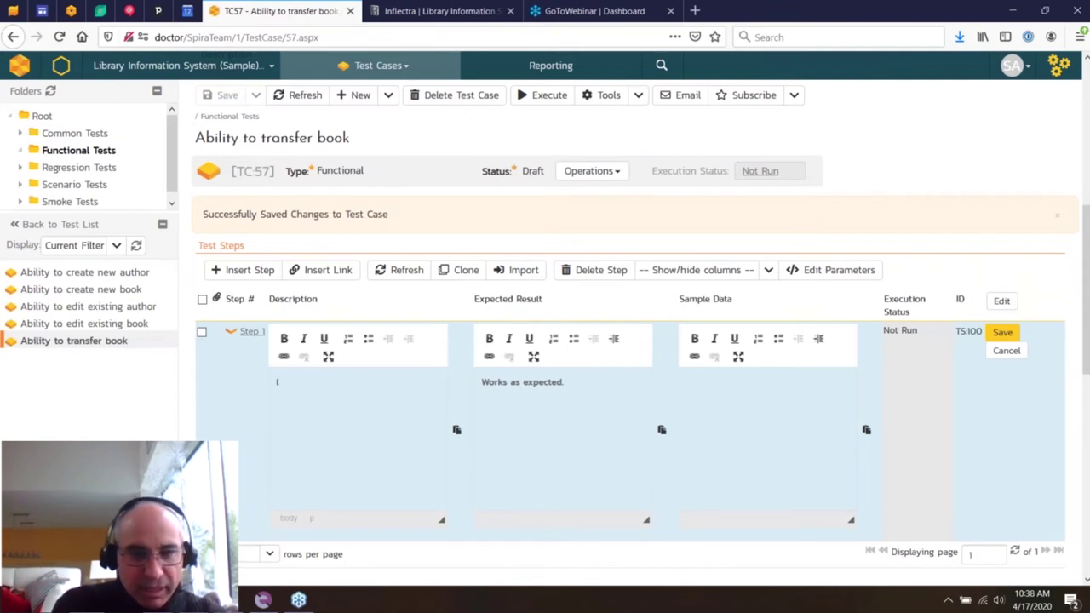
{"action": "type", "text": "ck on link to"}
{"action": "key", "text": "BackSpace"}
{"action": "type", "text": "to transfer "}
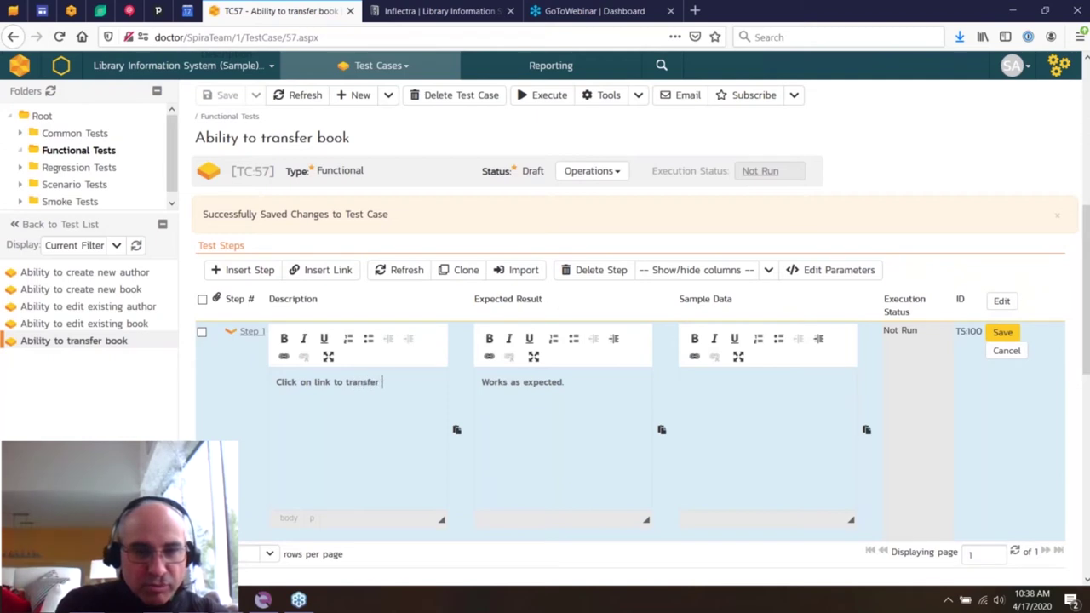
{"action": "type", "text": "book"}
{"action": "left_click", "coordinate": [522, 382]}
{"action": "key", "text": "ctrl+a"}
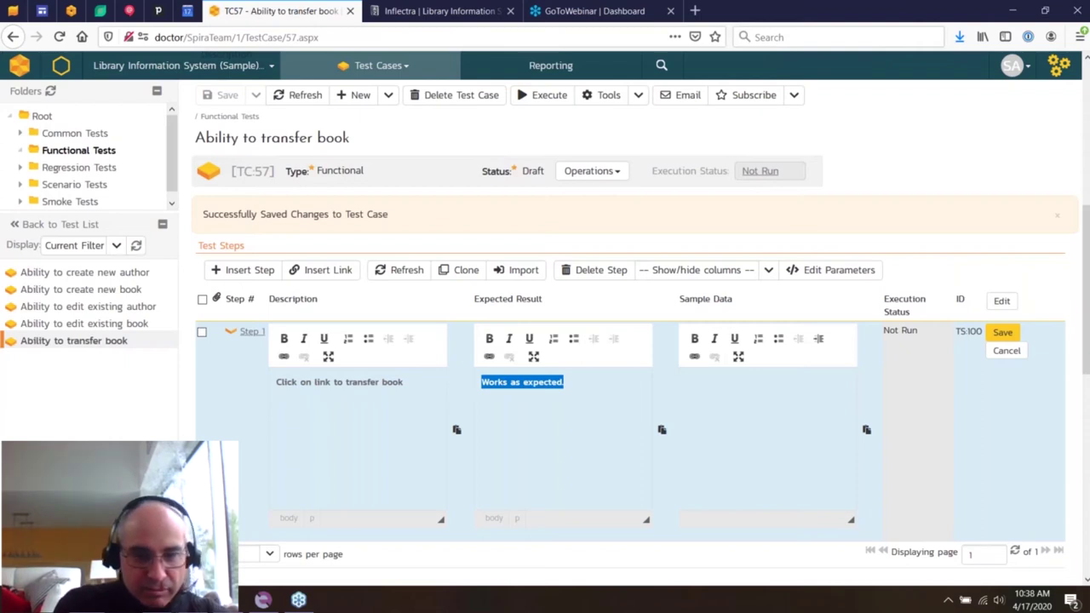
{"action": "key", "text": "BackSpace"}
{"action": "type", "text": "Book transfer page appears"}
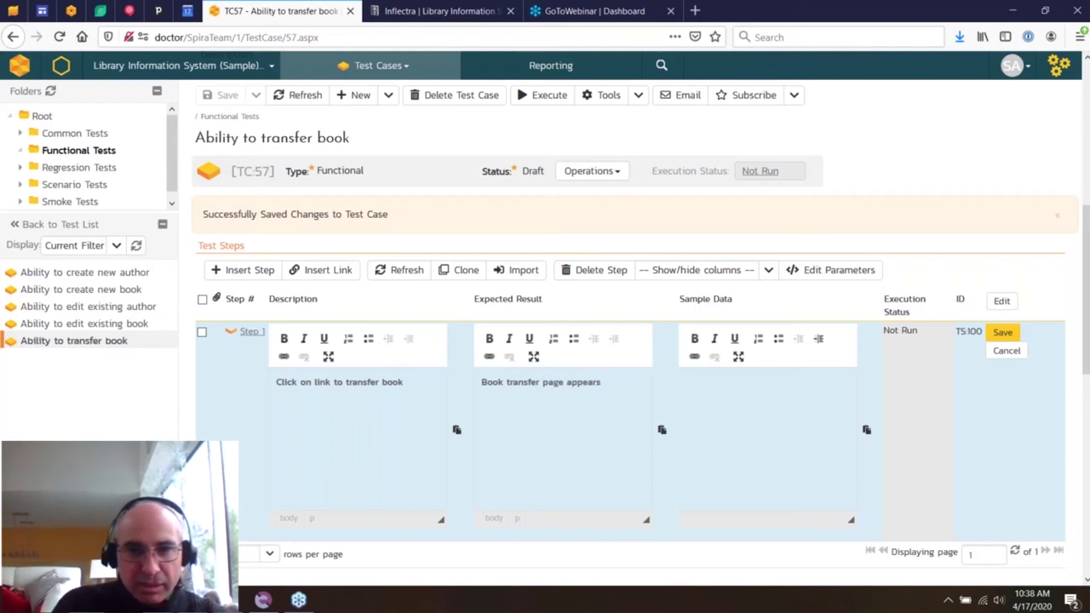
{"action": "left_click", "coordinate": [1002, 332]}
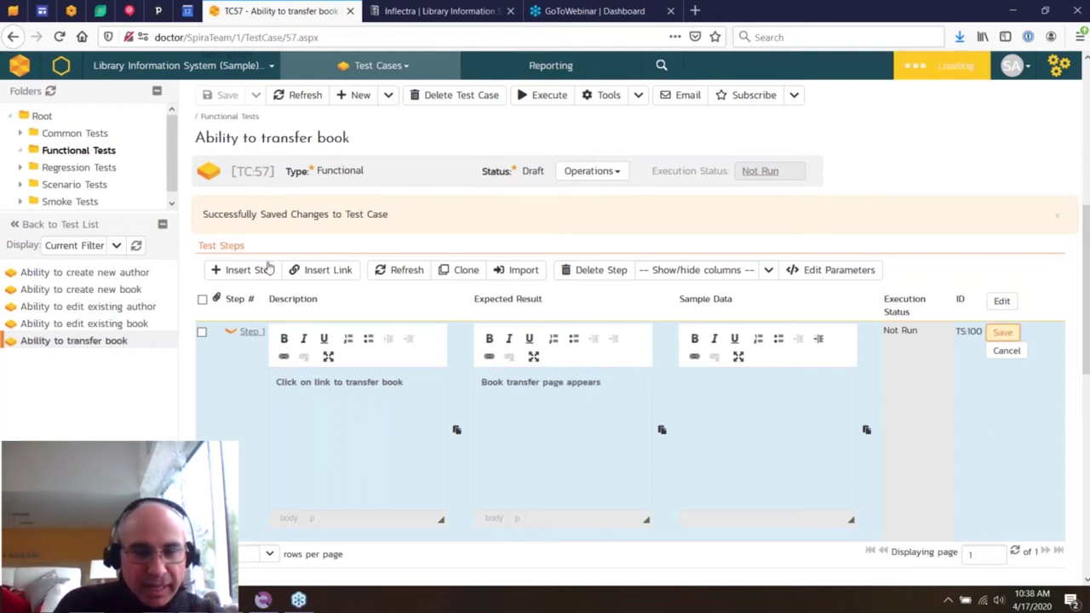
- Add step 2 for entering source and destination and clicking Transfer, with a library site screenshot
{"action": "left_click", "coordinate": [247, 270]}
{"action": "left_click", "coordinate": [323, 462]}
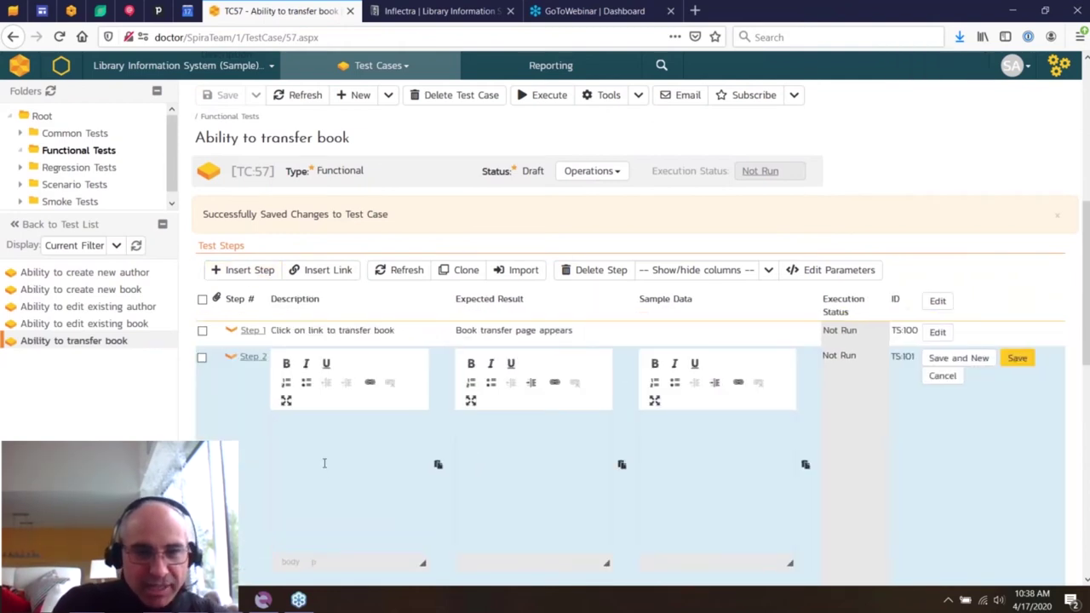
{"action": "type", "text": "Enter in"}
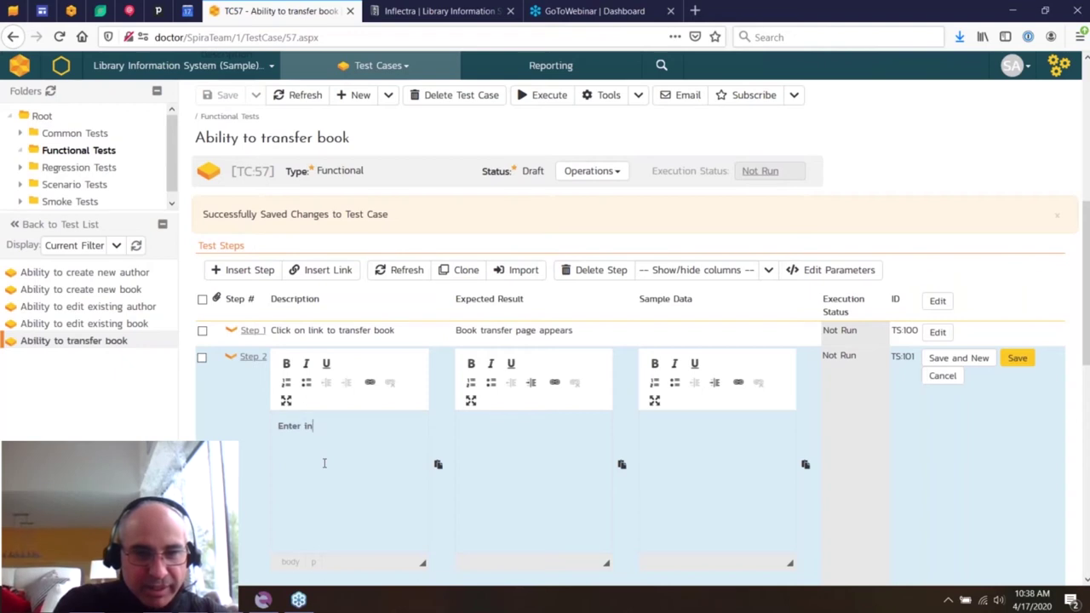
{"action": "type", "text": " t"}
{"action": "key", "text": "BackSpace"}
{"action": "type", "text": "source"}
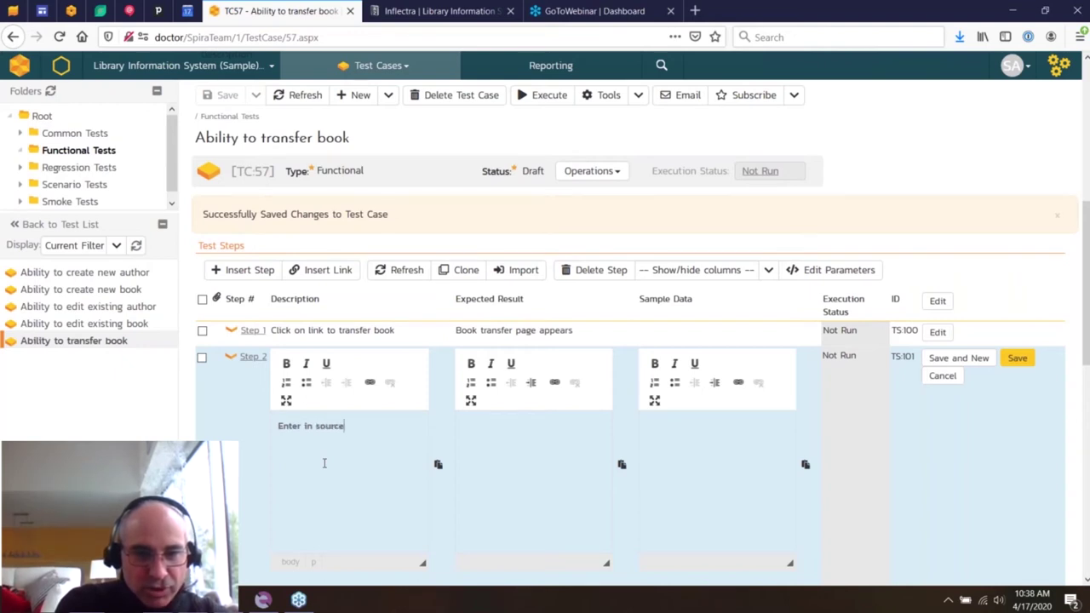
{"action": "type", "text": " and destination an"}
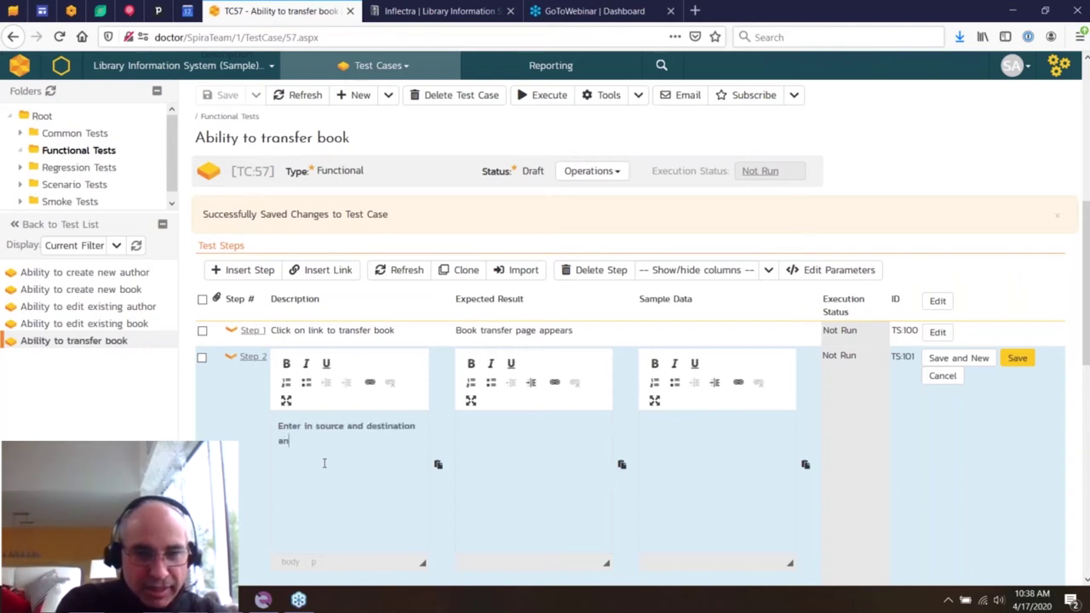
{"action": "type", "text": "d click Transf"}
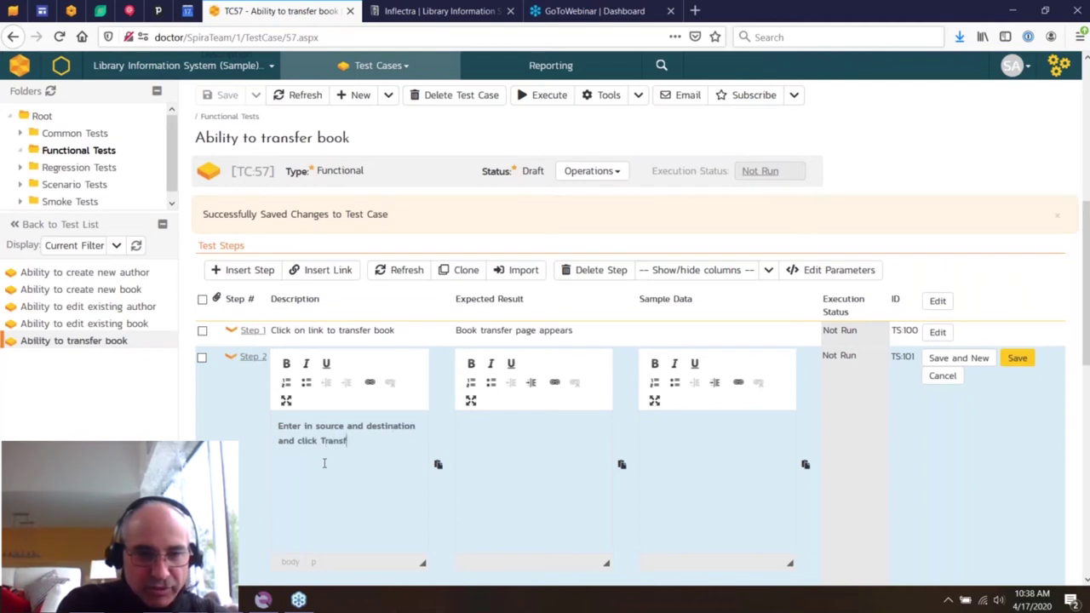
{"action": "type", "text": "erhe t"}
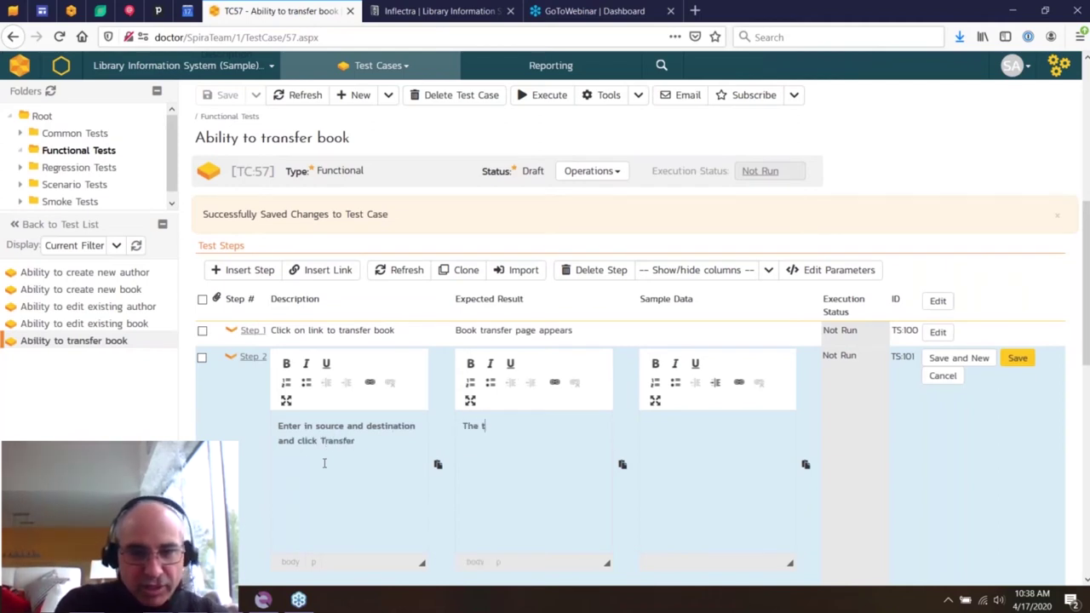
{"action": "type", "text": "ransfer happens"}
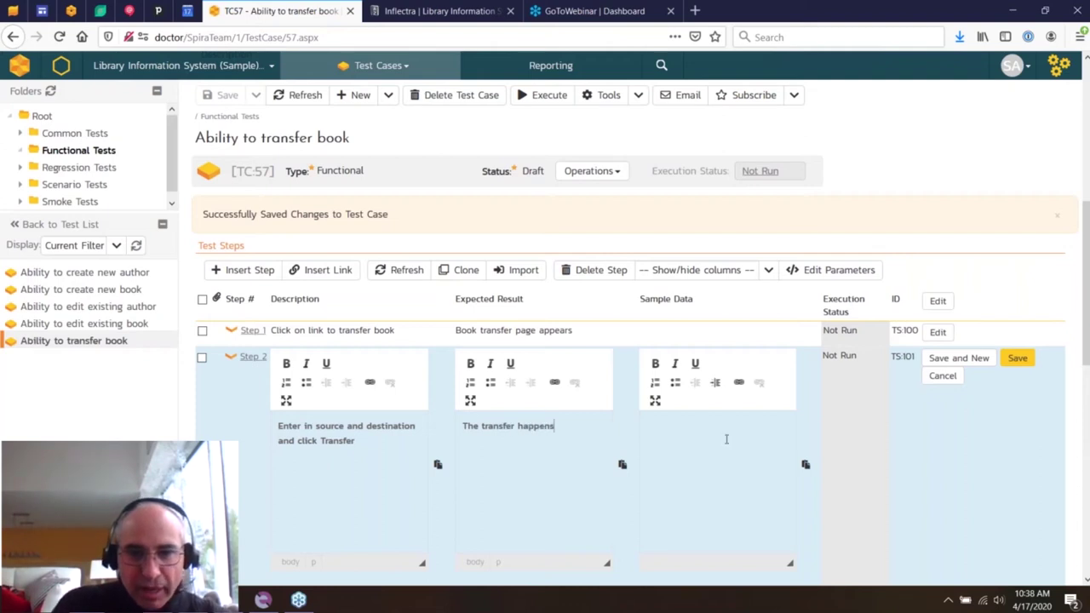
{"action": "type", "text": ". It looks like:"}
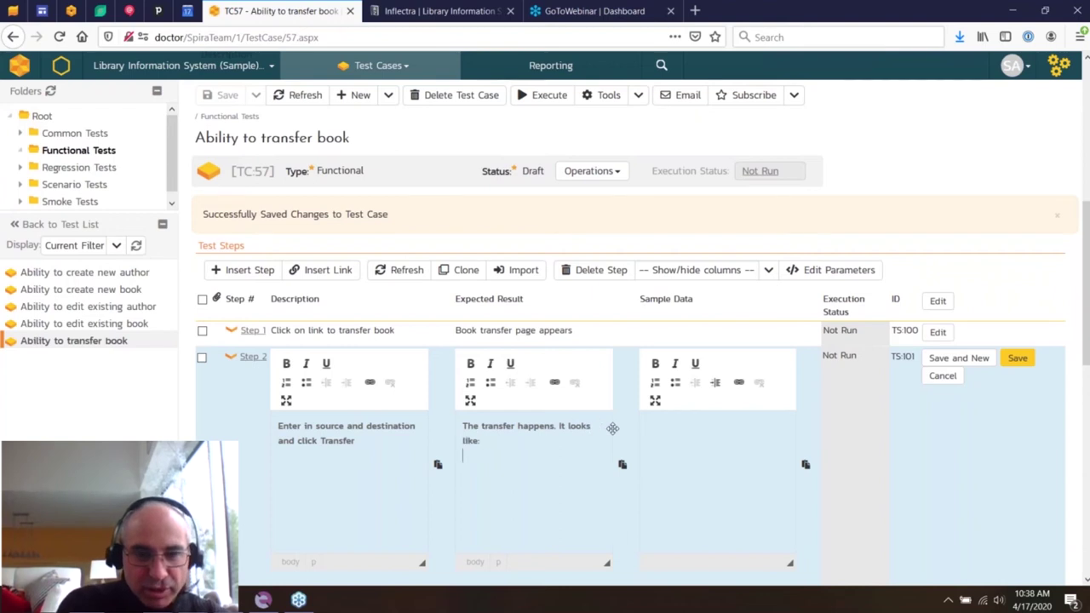
{"action": "left_click", "coordinate": [455, 8]}
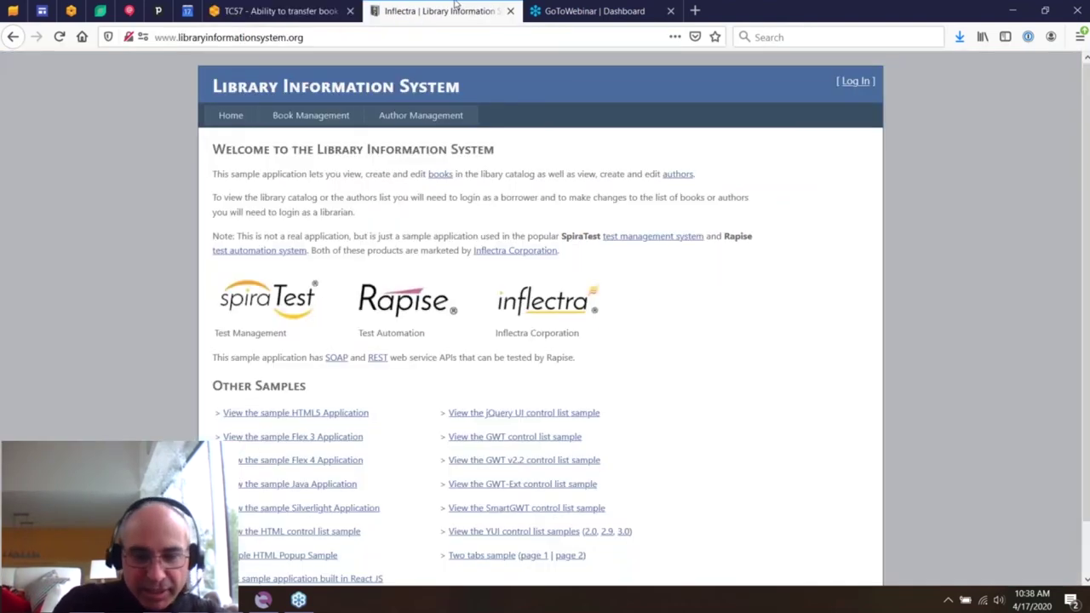
{"action": "left_click", "coordinate": [256, 10]}
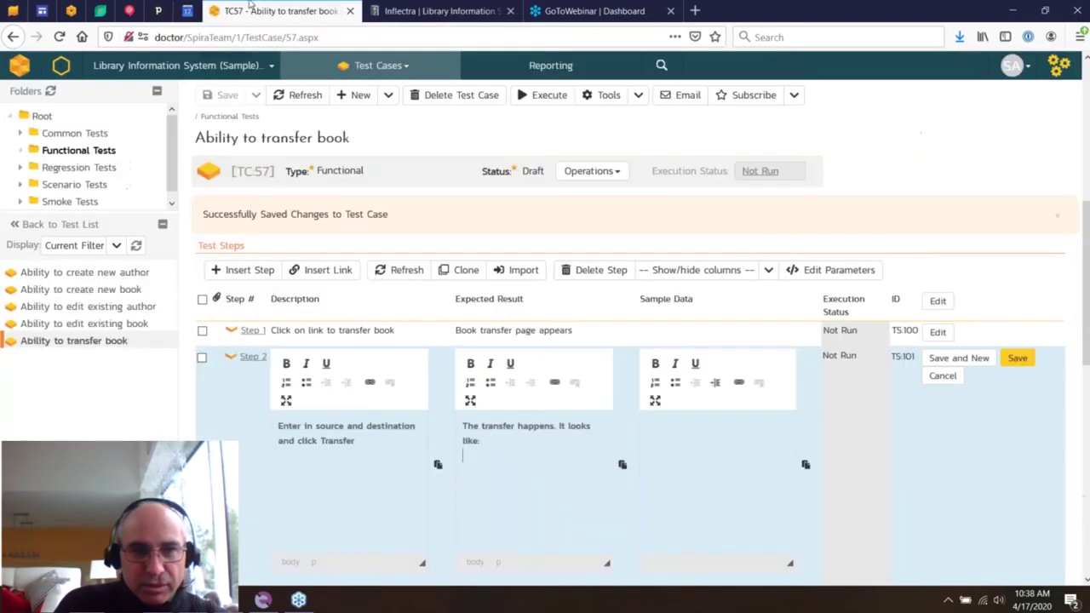
{"action": "key", "text": "ctrl+v"}
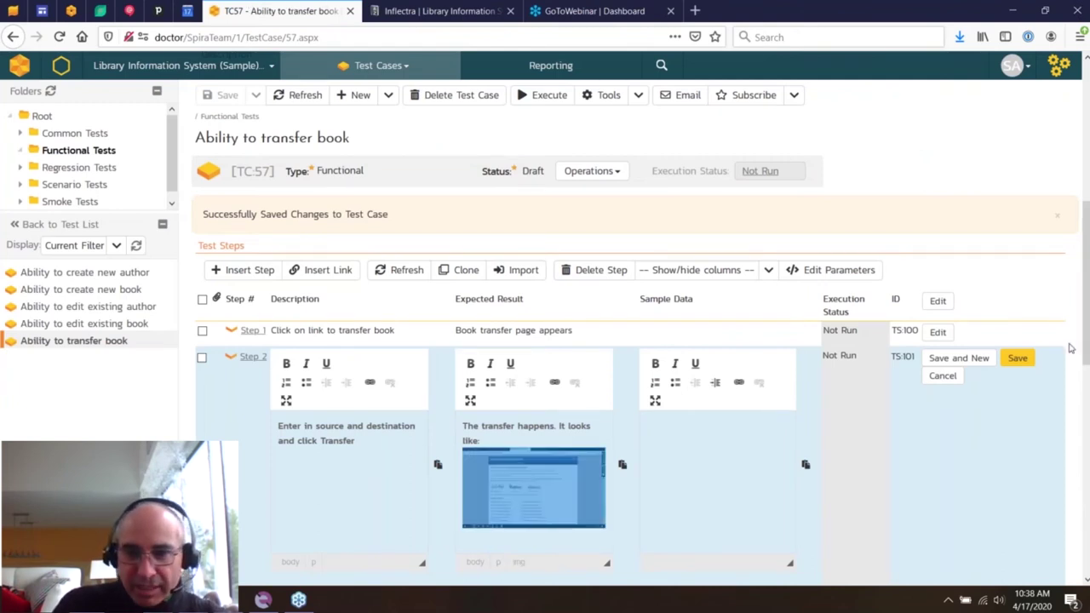
{"action": "left_click", "coordinate": [1016, 358]}
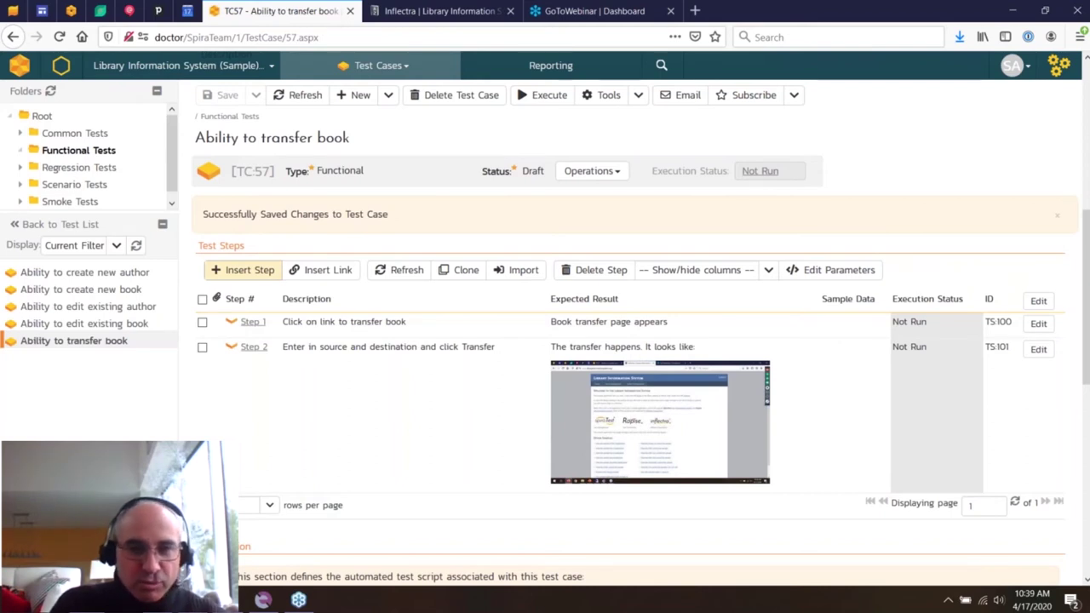
{"action": "left_click", "coordinate": [203, 324]}
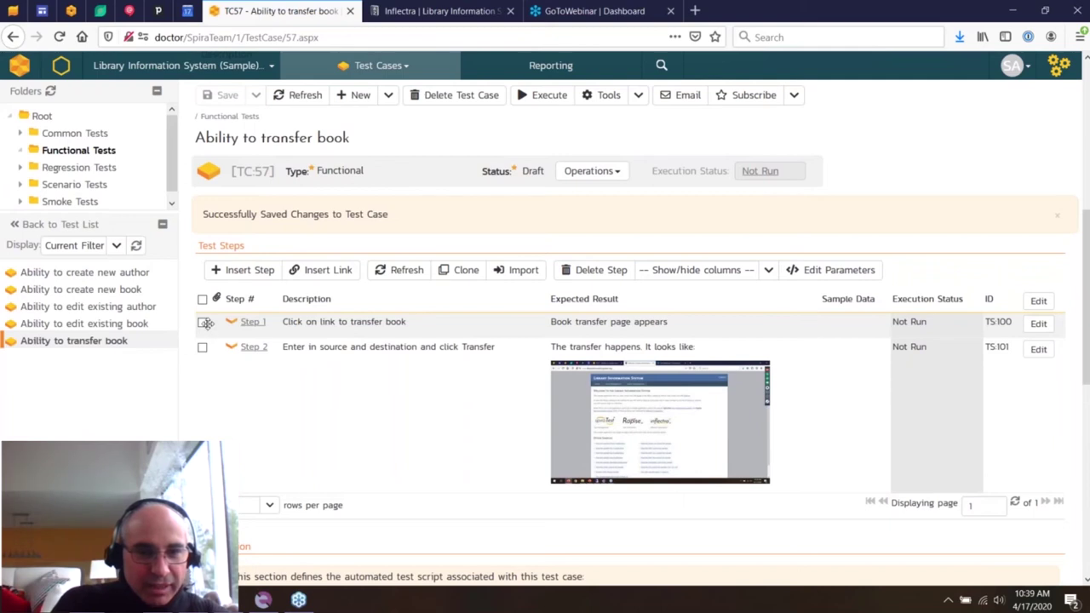
- Insert a linked test case, choosing Login to Application from the Common Tests folder
{"action": "left_click", "coordinate": [338, 270]}
{"action": "left_click", "coordinate": [531, 294]}
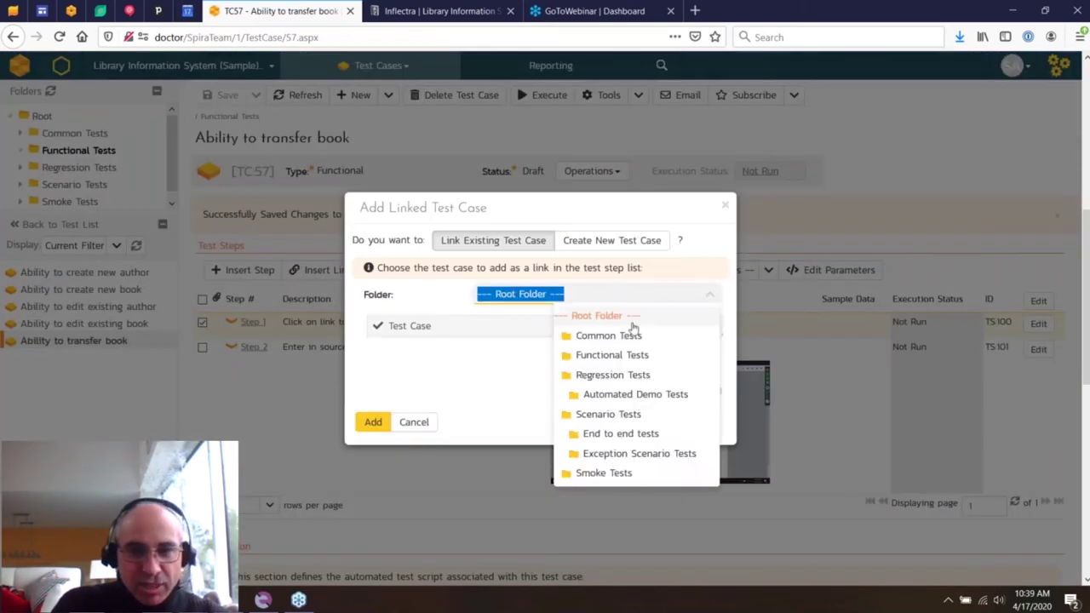
{"action": "left_click", "coordinate": [607, 335]}
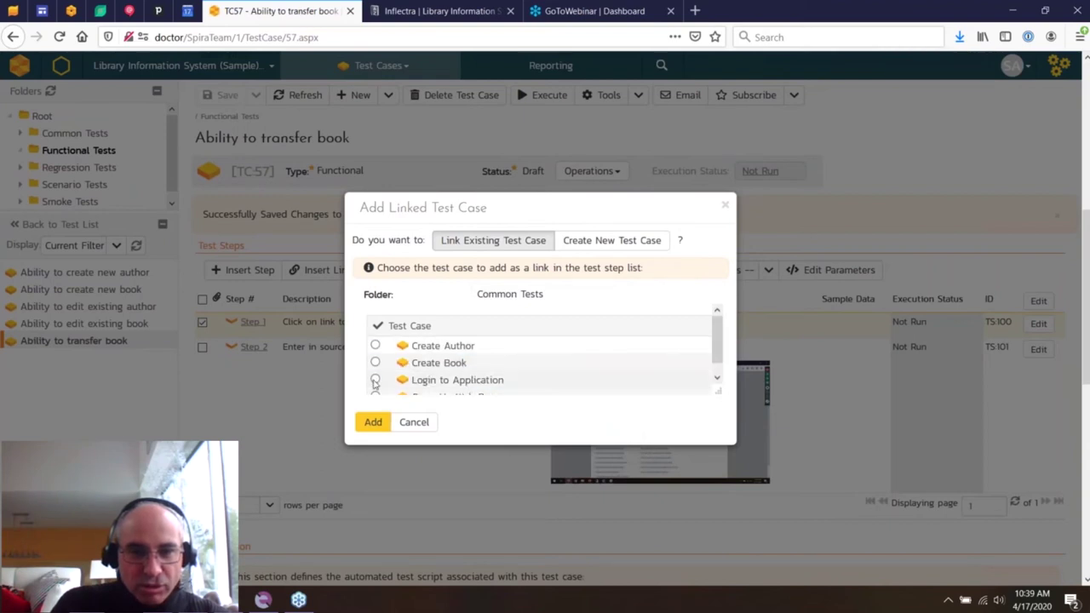
{"action": "left_click", "coordinate": [376, 382]}
- Set browserName to Firefox, fill in the login and password parameters, and add the link
{"action": "double_click", "coordinate": [494, 396]}
{"action": "type", "text": "Firefox"}
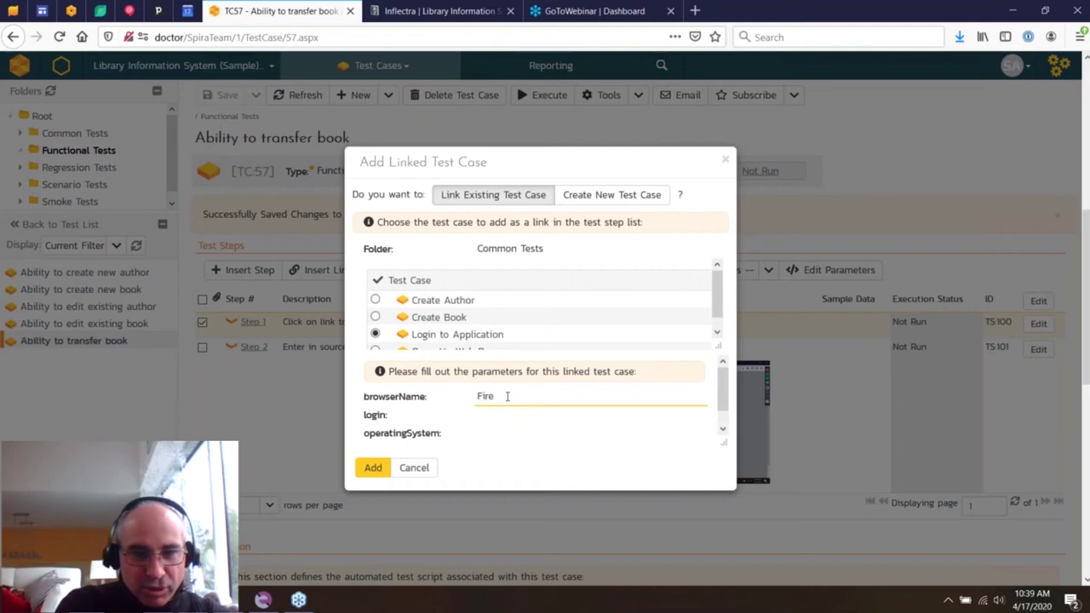
{"action": "left_click", "coordinate": [501, 414]}
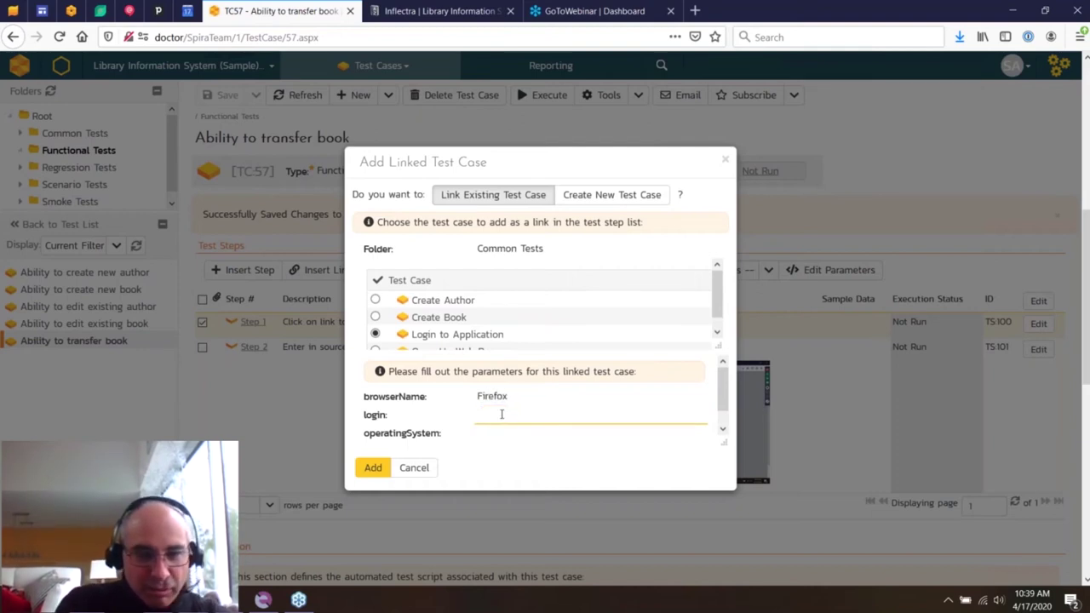
{"action": "type", "text": "librarian"}
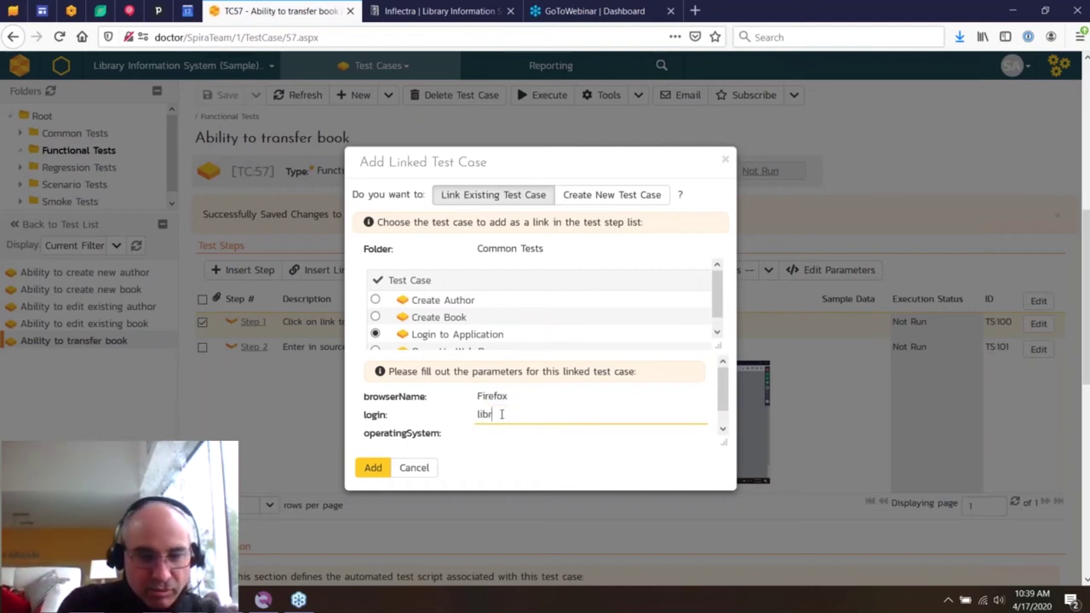
{"action": "double_click", "coordinate": [502, 414]}
{"action": "key", "text": "ctrl+c"}
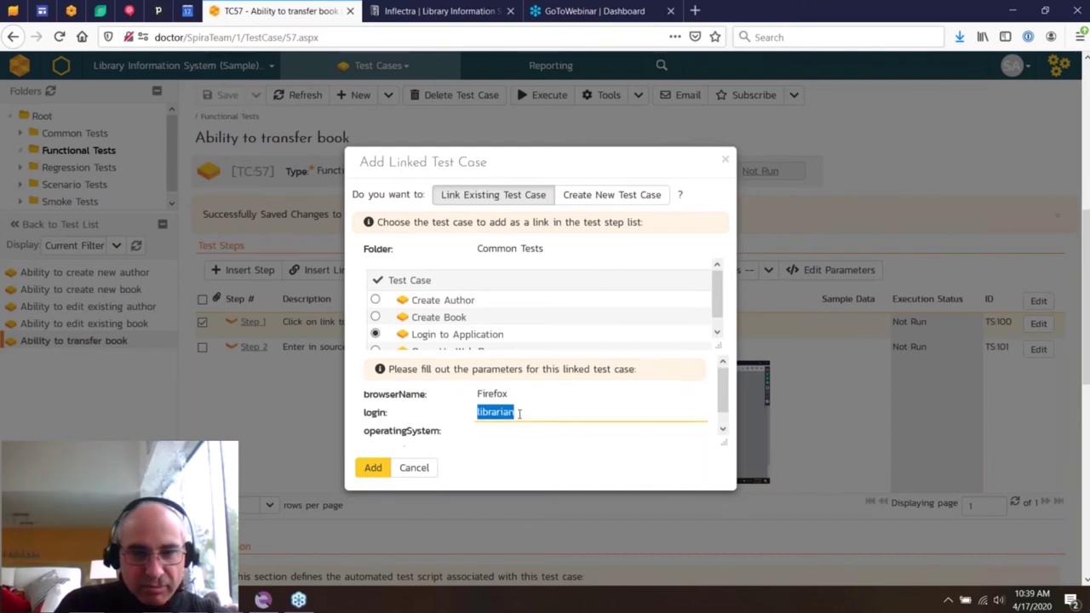
{"action": "scroll", "coordinate": [515, 414], "scroll_direction": "down", "scroll_amount": 1}
{"action": "left_click", "coordinate": [513, 432]}
{"action": "key", "text": "ctrl+v"}
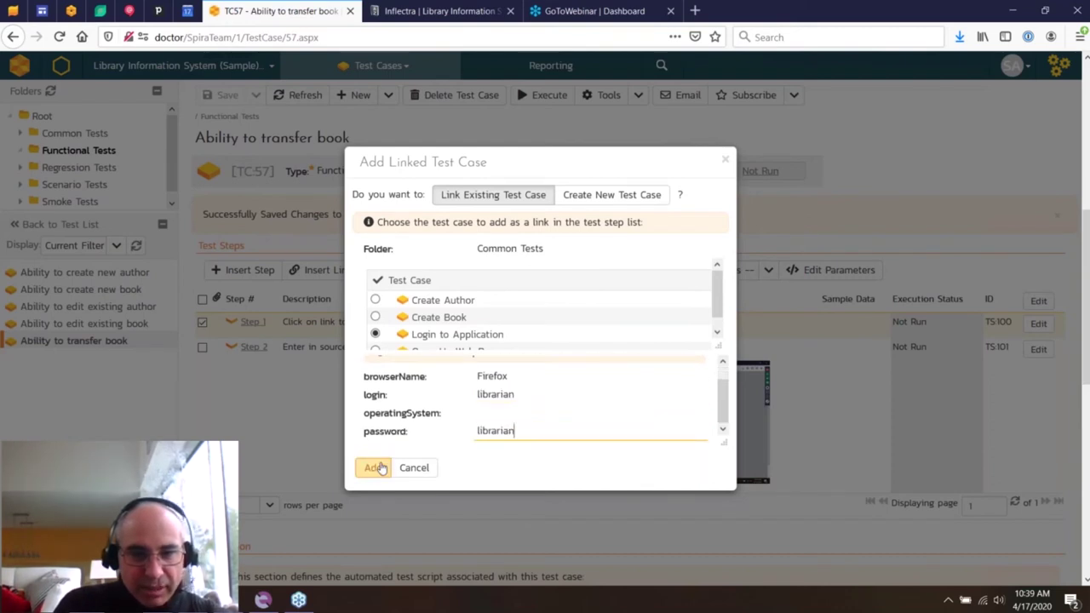
{"action": "left_click", "coordinate": [373, 467]}
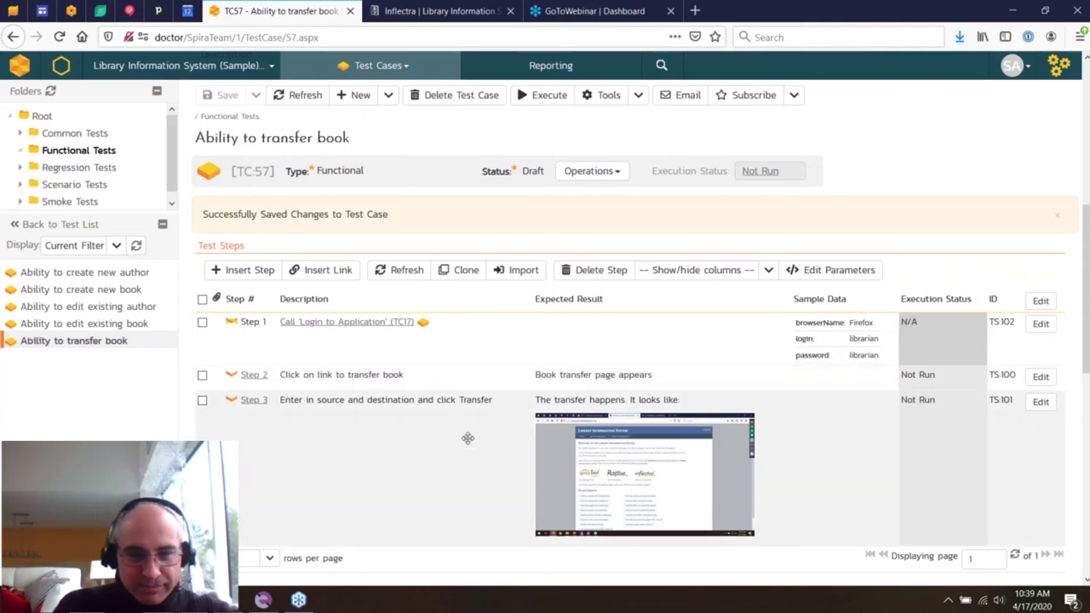
- View the linked incidents, then open the 'Ability to create new author' test case
{"action": "scroll", "coordinate": [468, 438], "scroll_direction": "down", "scroll_amount": 8}
{"action": "scroll", "coordinate": [468, 438], "scroll_direction": "up", "scroll_amount": 3}
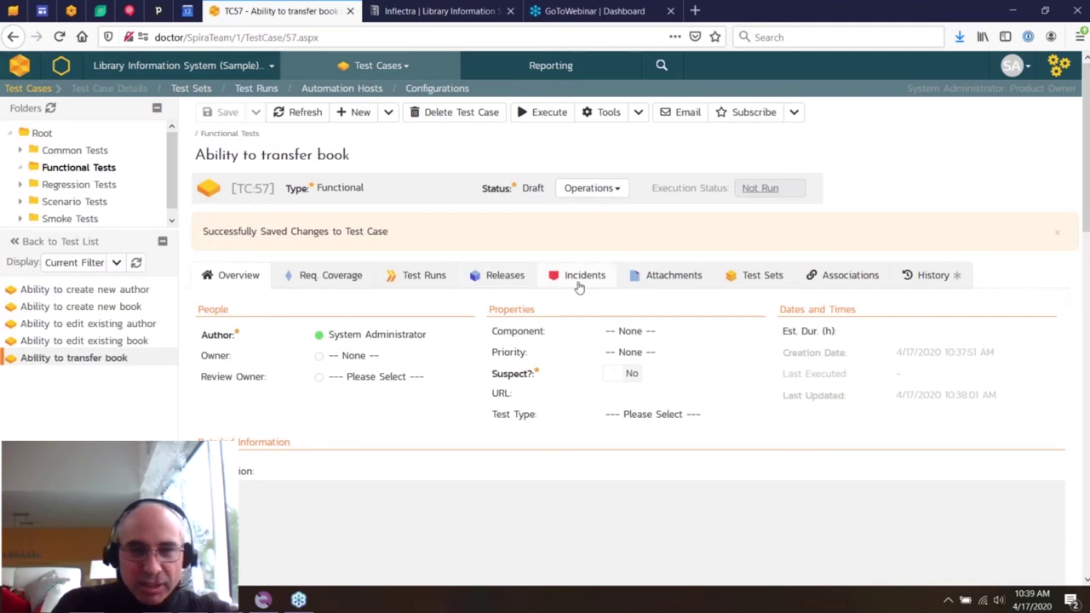
{"action": "left_click", "coordinate": [579, 281]}
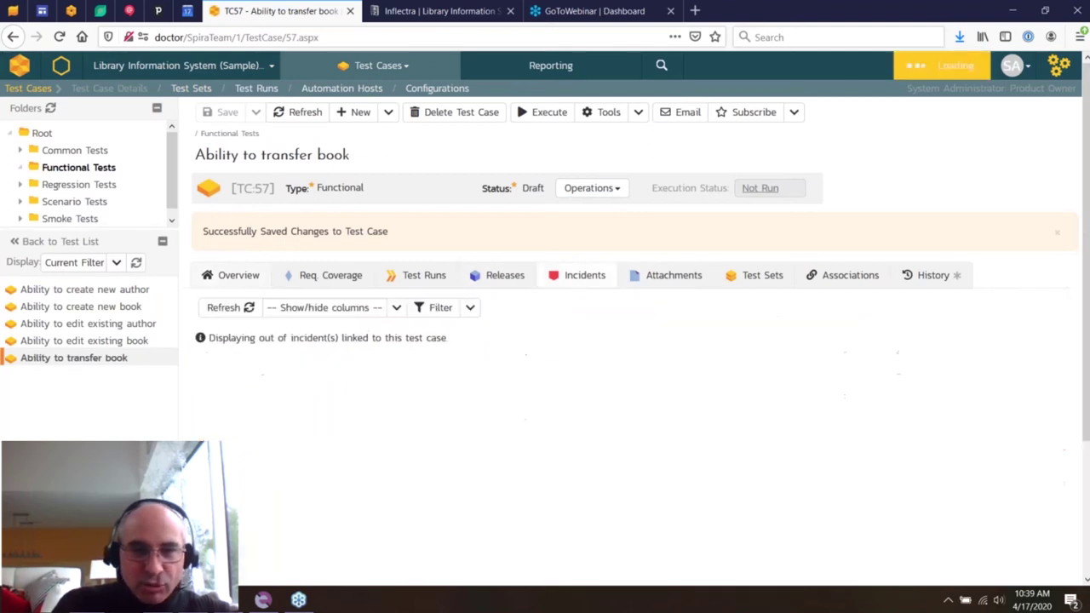
{"action": "left_click", "coordinate": [113, 307]}
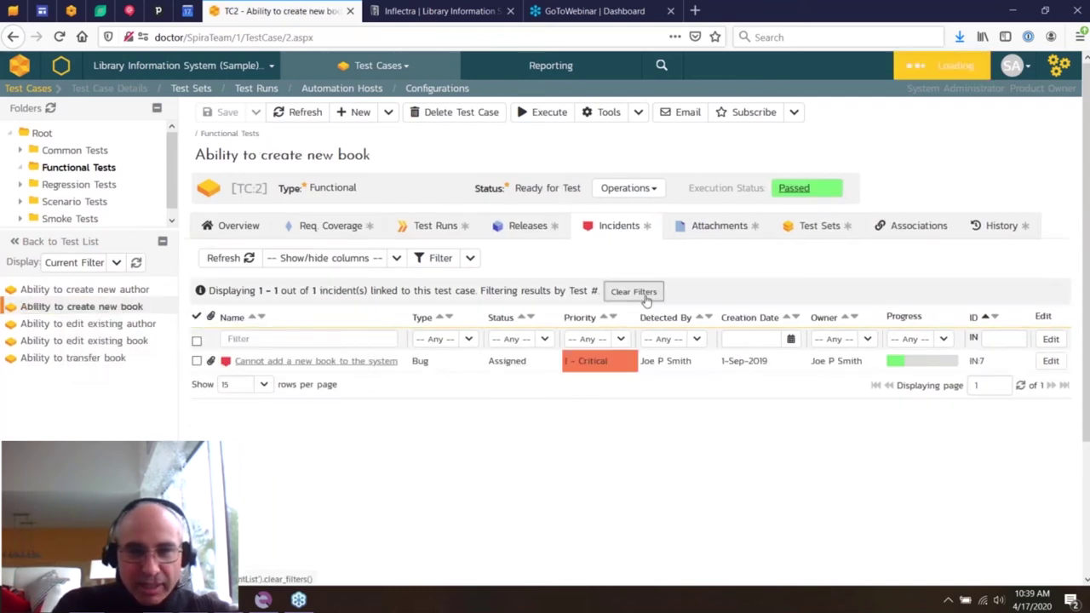
{"action": "left_click", "coordinate": [101, 294]}
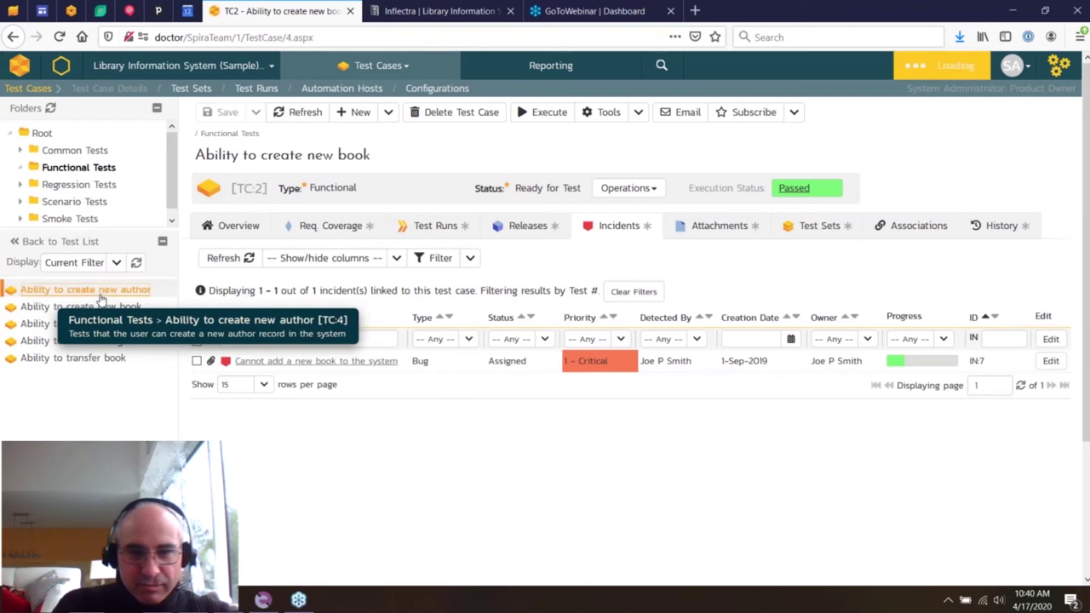
{"action": "left_click", "coordinate": [85, 306]}
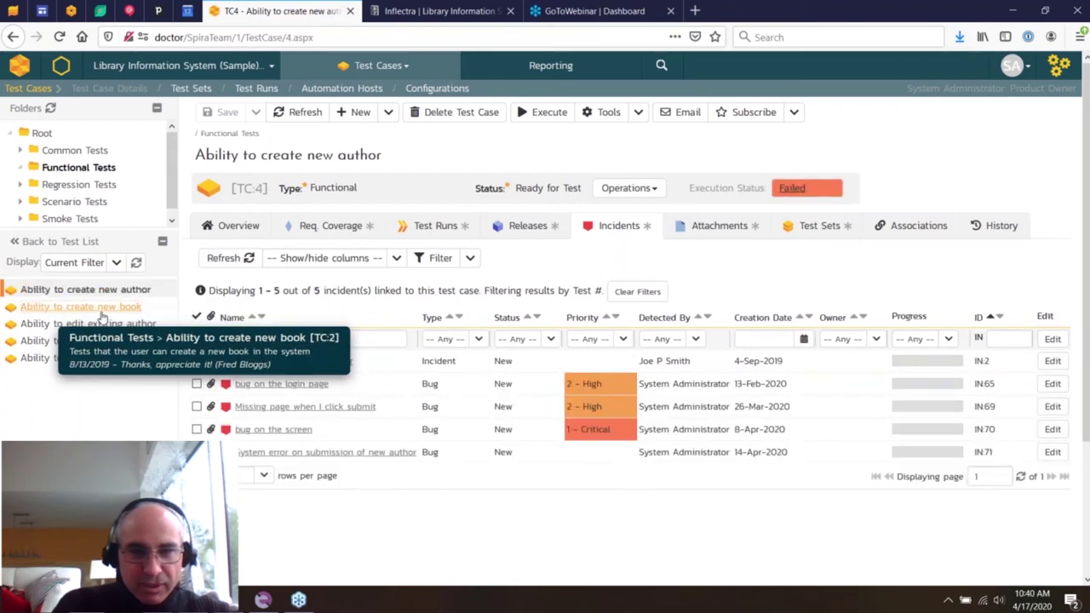
{"action": "left_click", "coordinate": [85, 289]}
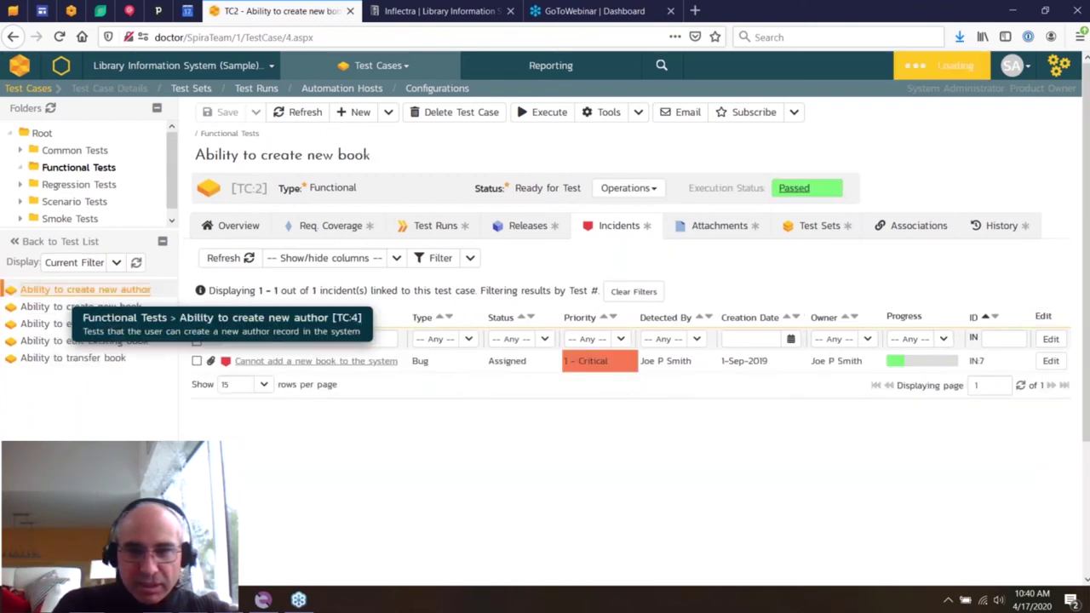
- Check its Attachments and Test Sets tabs, then go to the Test Sets list
{"action": "left_click", "coordinate": [721, 225]}
{"action": "left_click", "coordinate": [819, 226]}
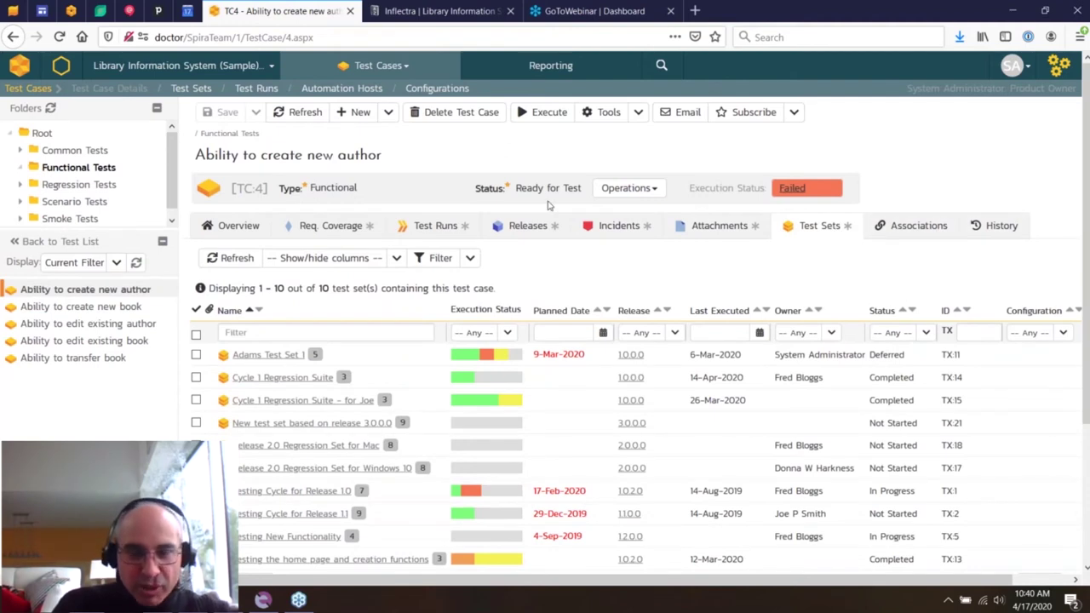
{"action": "left_click", "coordinate": [247, 225]}
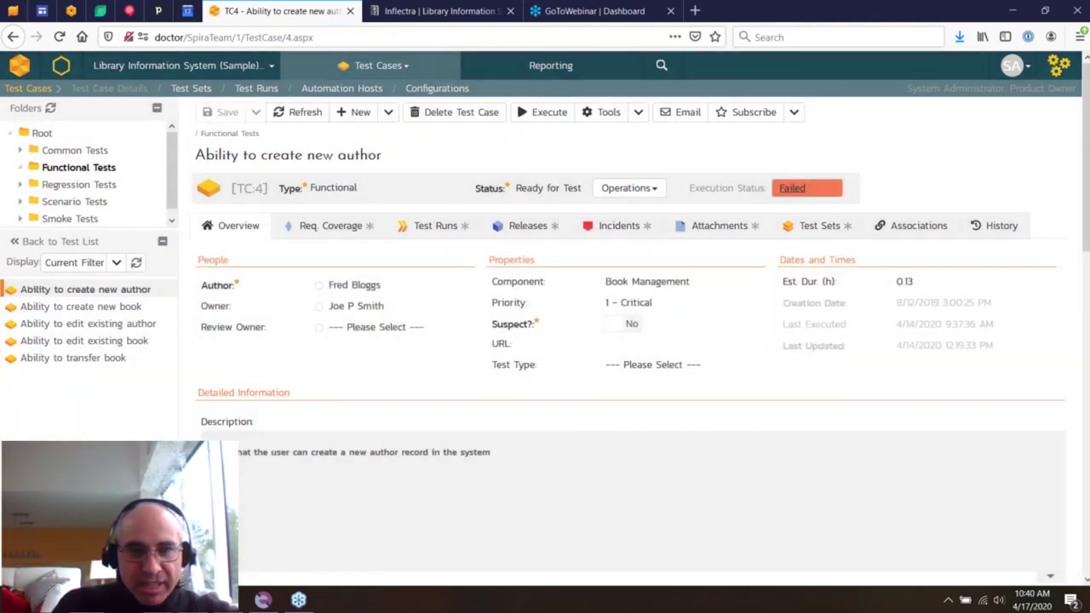
{"action": "left_click", "coordinate": [188, 89]}
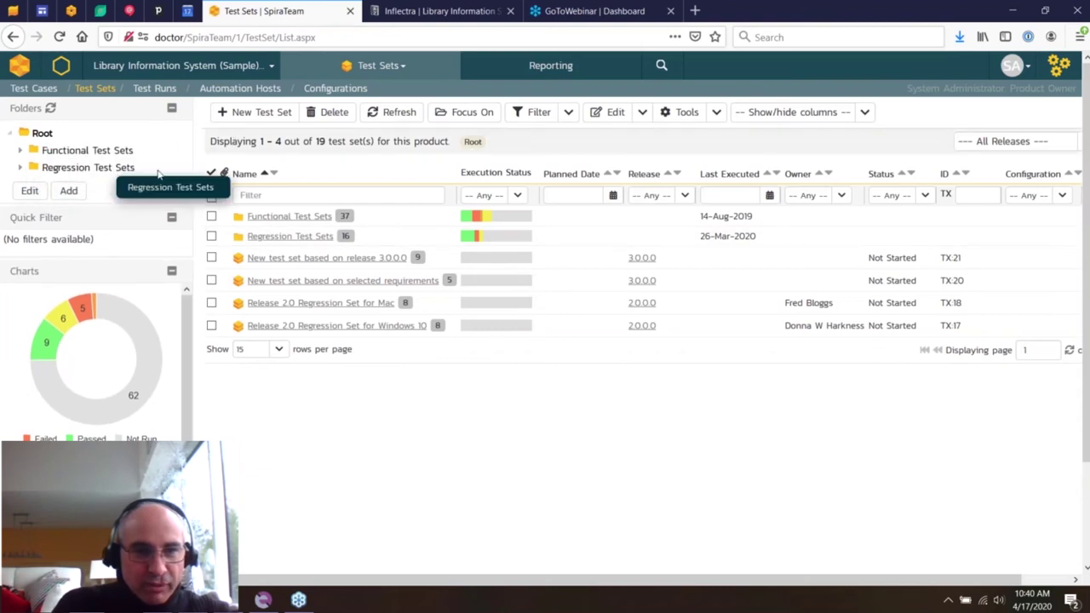
- Create a top-level test set folder named Smoke Tests with no parent
{"action": "left_click", "coordinate": [121, 150]}
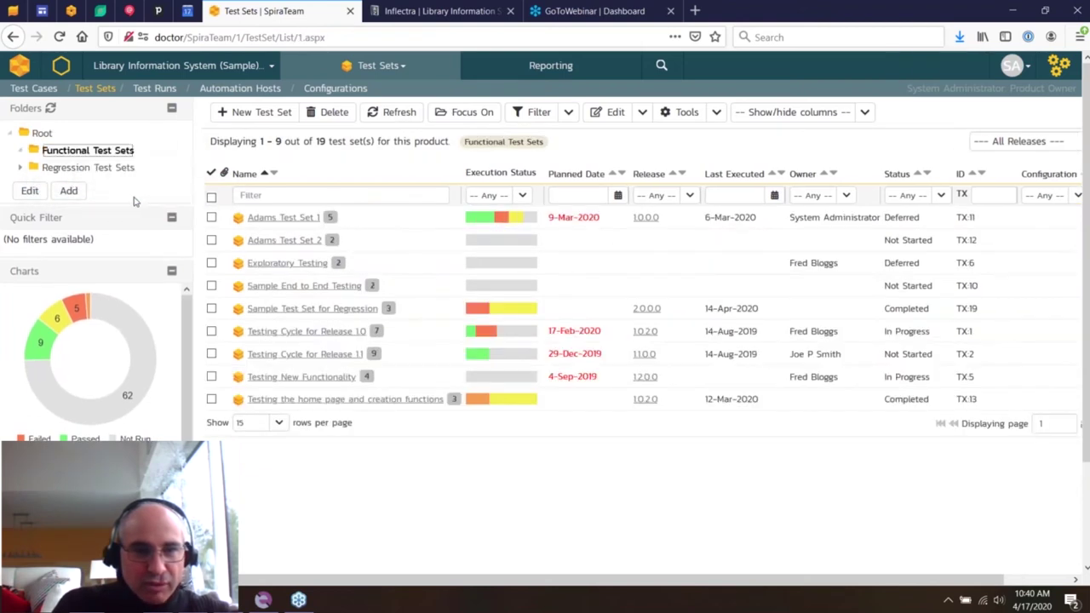
{"action": "left_click", "coordinate": [115, 169]}
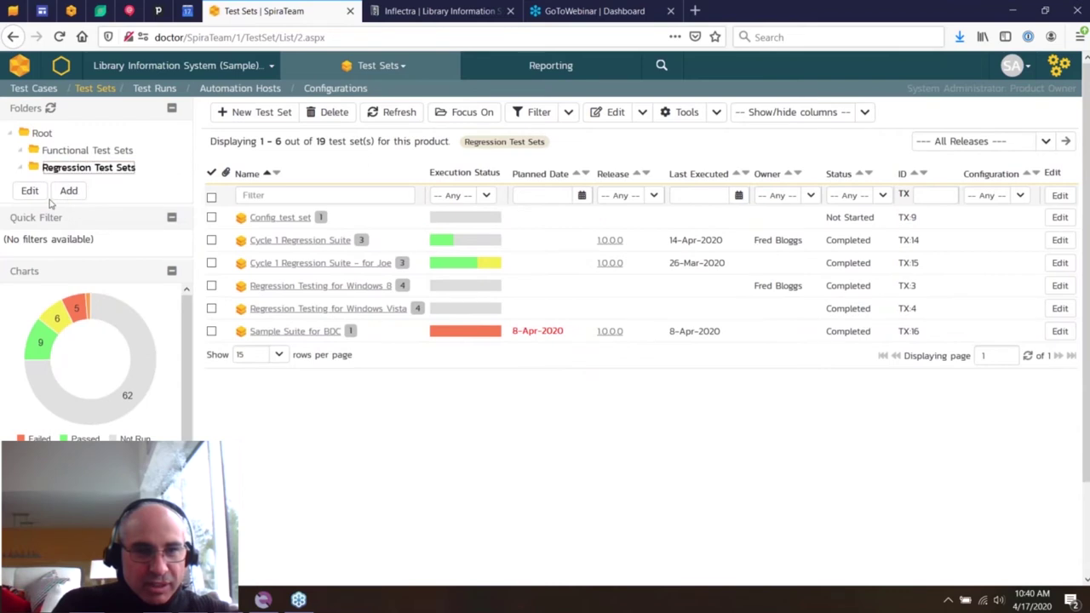
{"action": "left_click", "coordinate": [68, 191]}
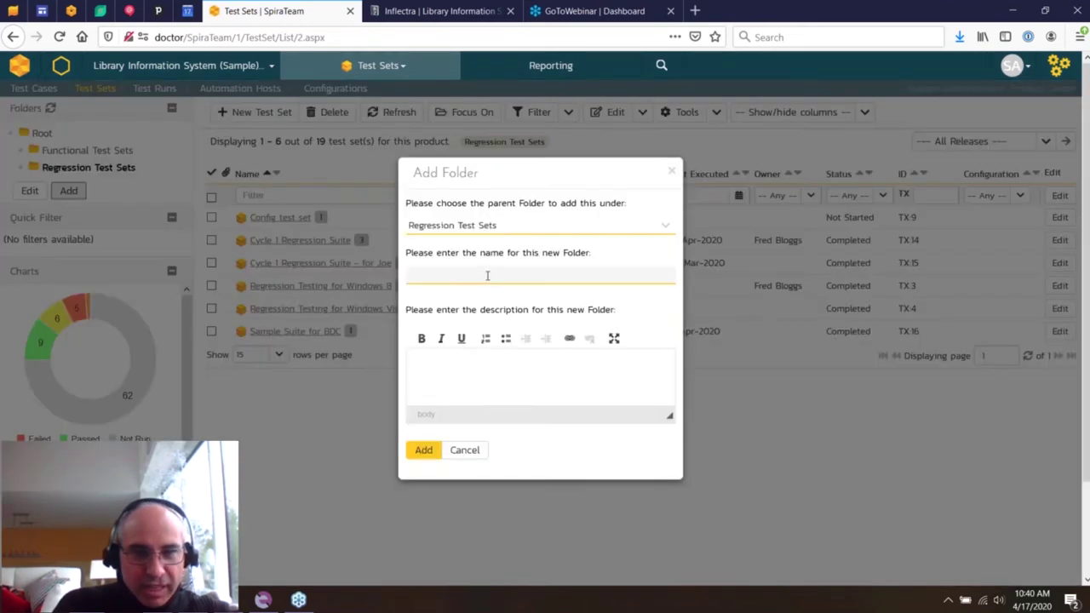
{"action": "left_click", "coordinate": [493, 230]}
{"action": "left_click", "coordinate": [562, 245]}
{"action": "left_click", "coordinate": [495, 275]}
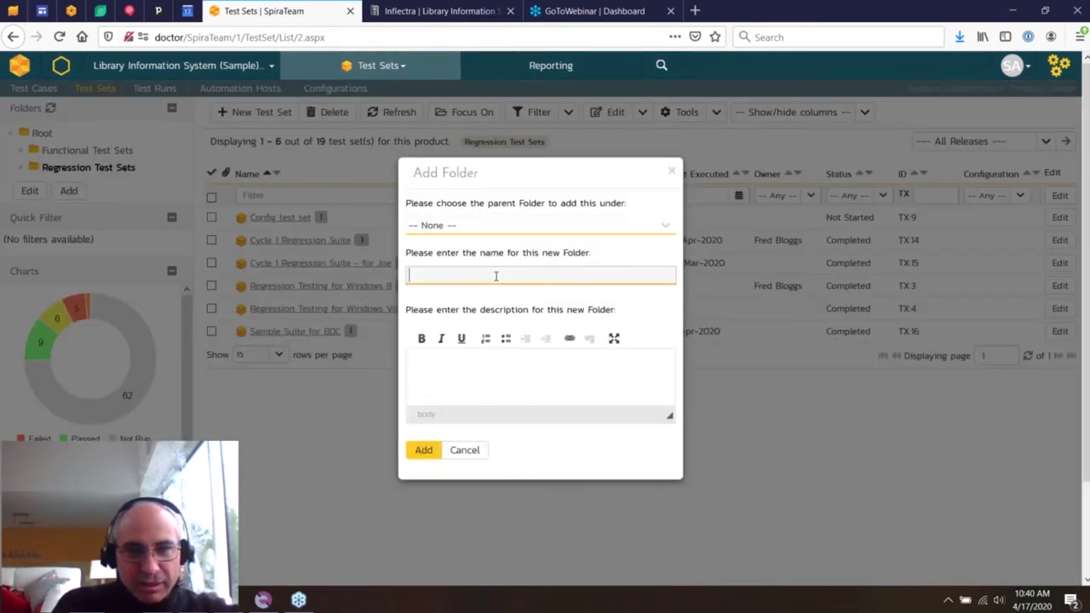
{"action": "type", "text": "Smoke Tests"}
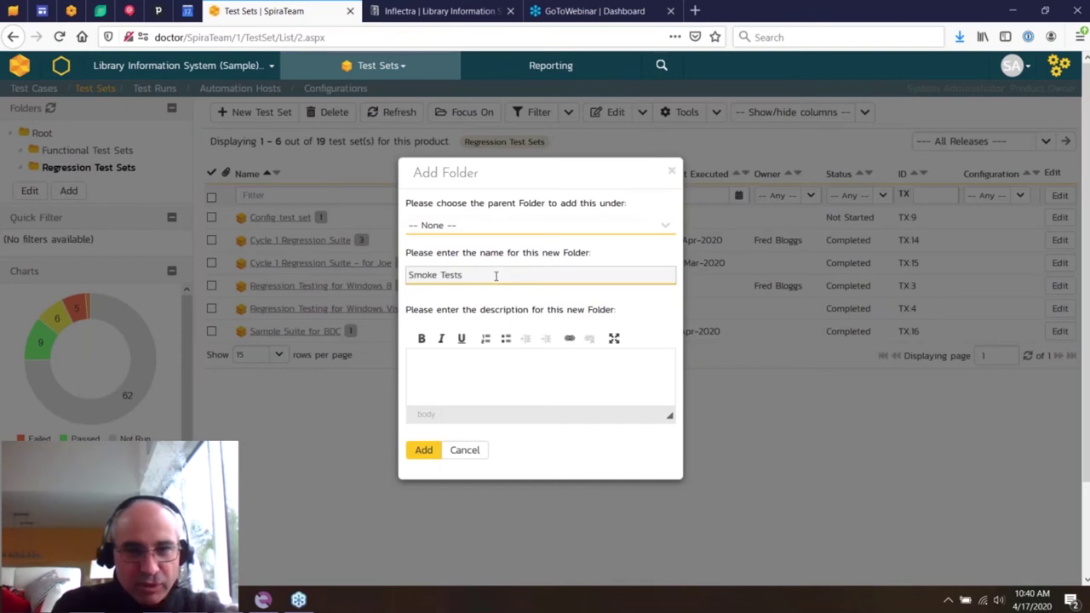
{"action": "left_click", "coordinate": [434, 447]}
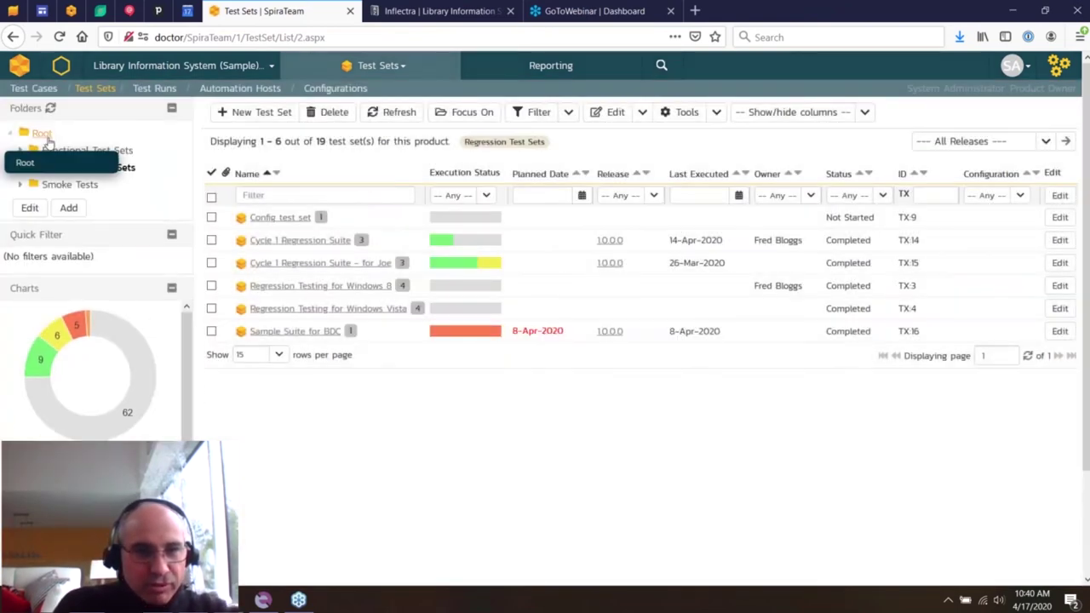
- Select the four root-level test sets and drag them into Smoke Tests
{"action": "left_click", "coordinate": [39, 132]}
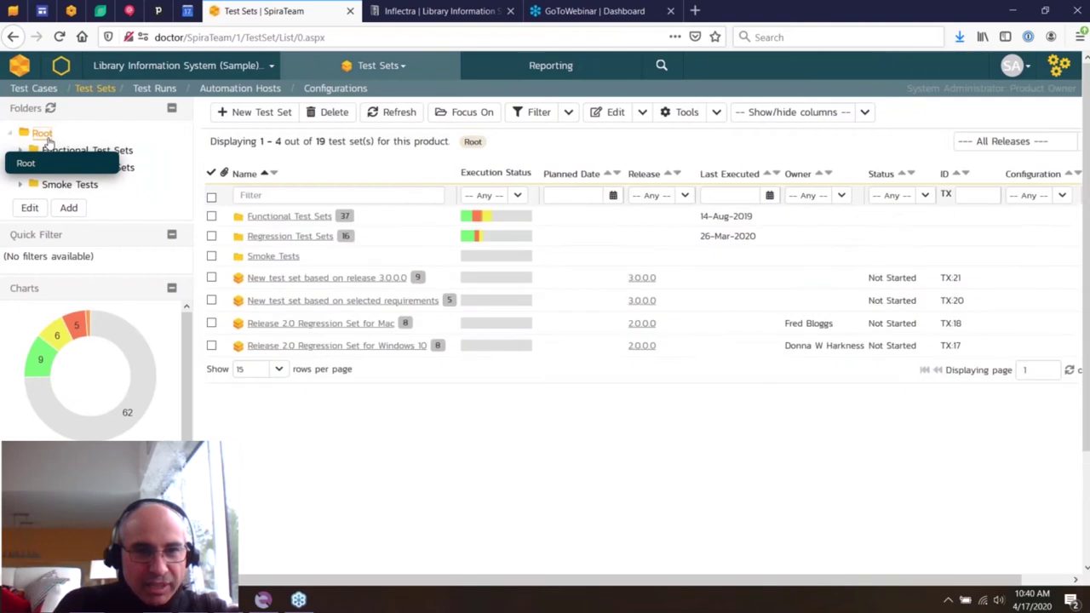
{"action": "left_click", "coordinate": [211, 216]}
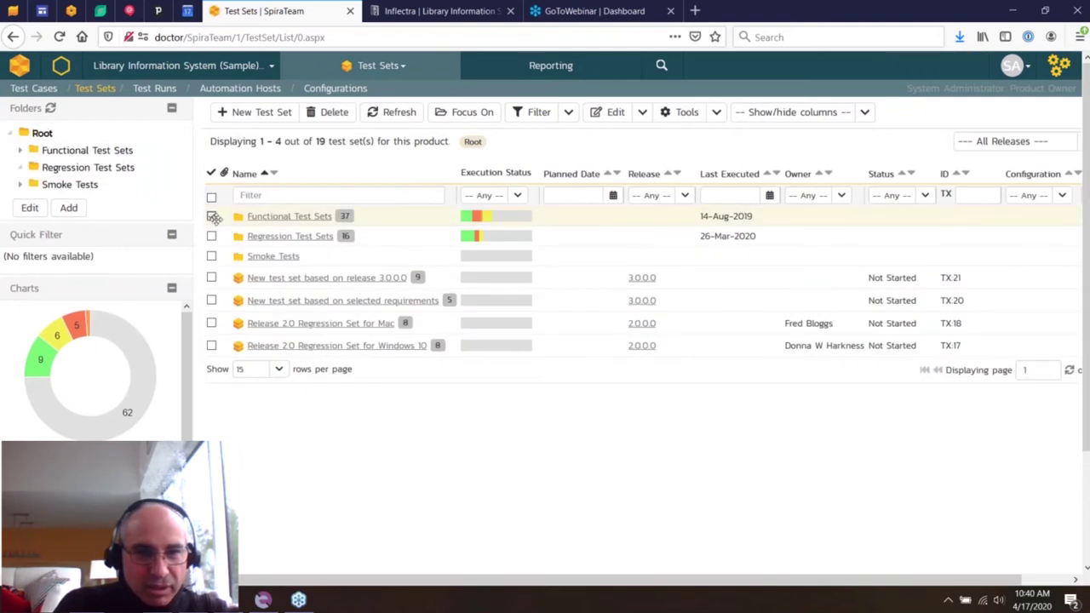
{"action": "left_click", "coordinate": [211, 216]}
{"action": "left_click", "coordinate": [211, 277]}
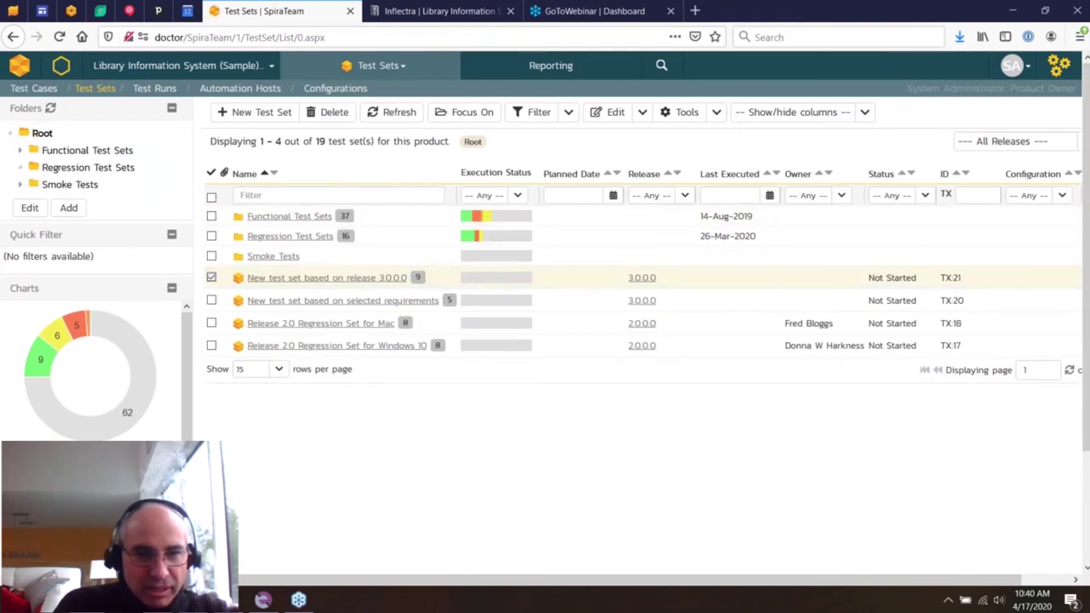
{"action": "left_click", "coordinate": [211, 345], "text": "shift"}
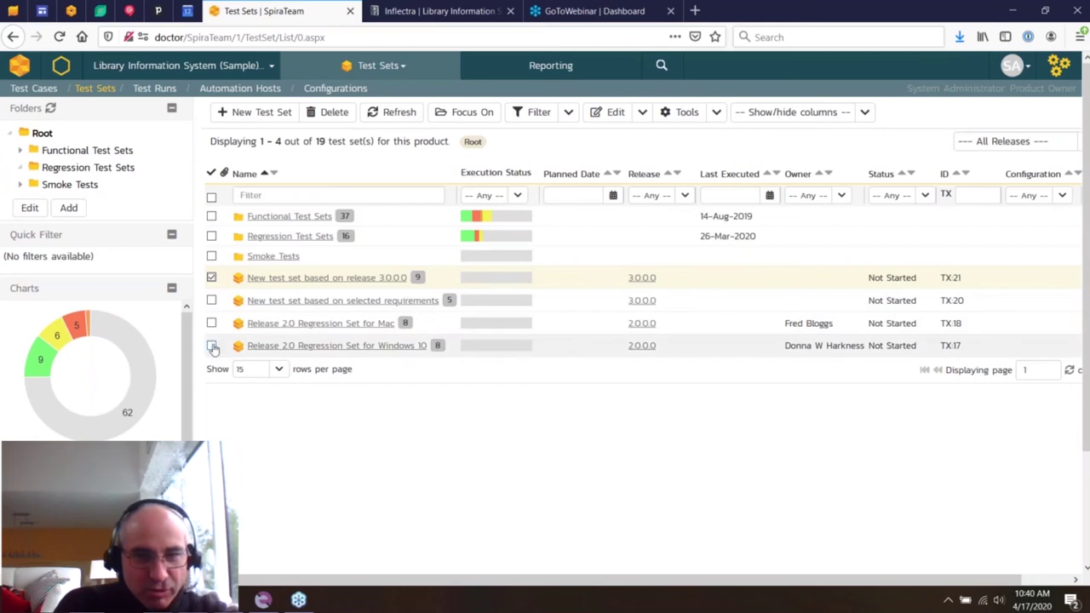
{"action": "left_click_drag", "start_coordinate": [499, 308], "coordinate": [94, 200]}
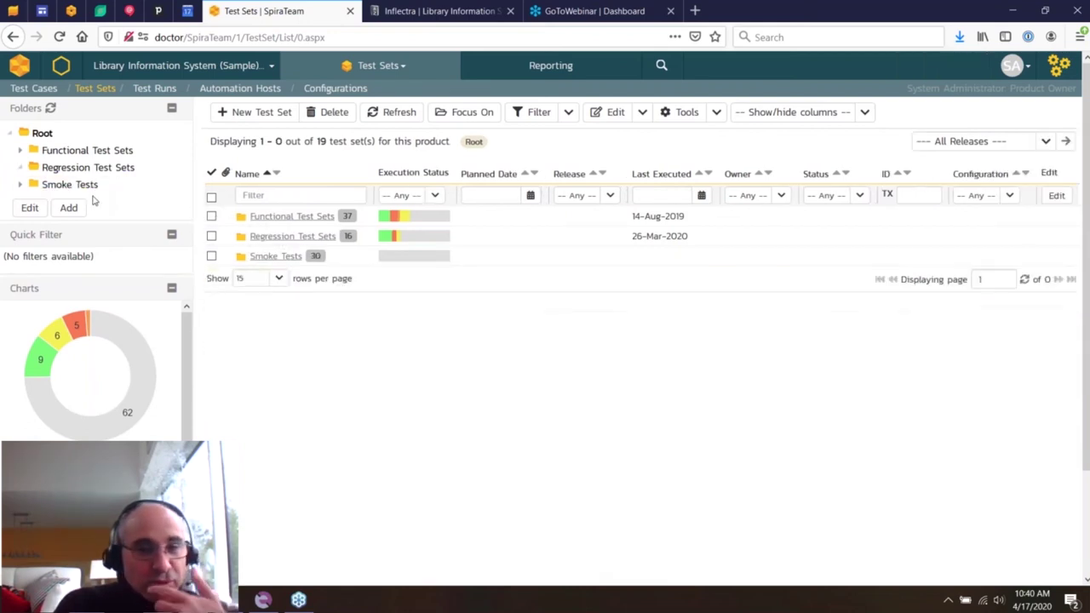
- Open TX:21 'New test set based on release 3.0.0.0' in Smoke Tests and expand its Parameters
{"action": "left_click", "coordinate": [85, 185]}
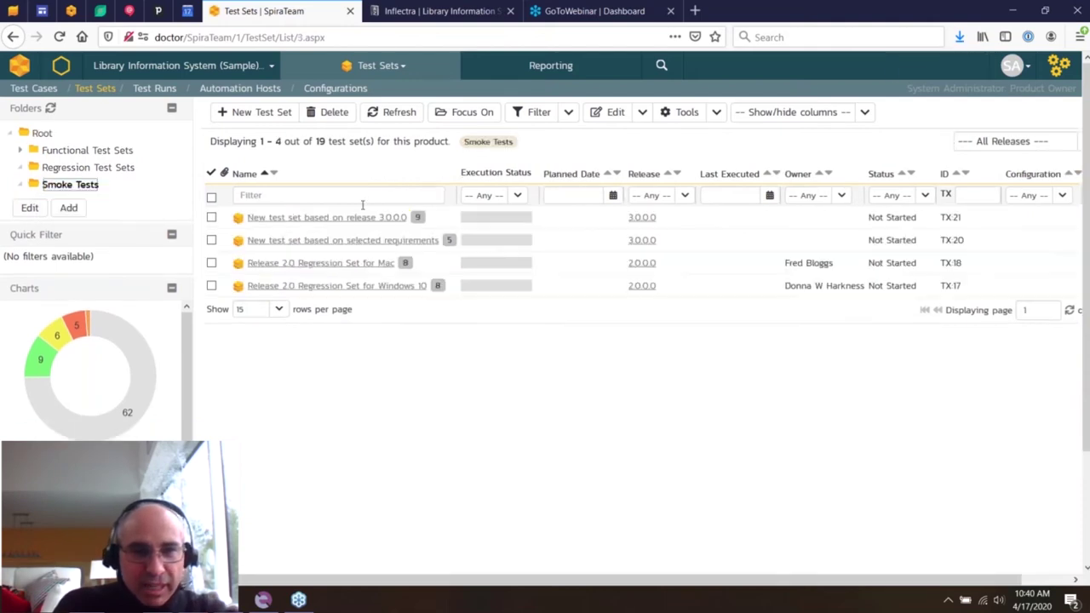
{"action": "left_click", "coordinate": [359, 217]}
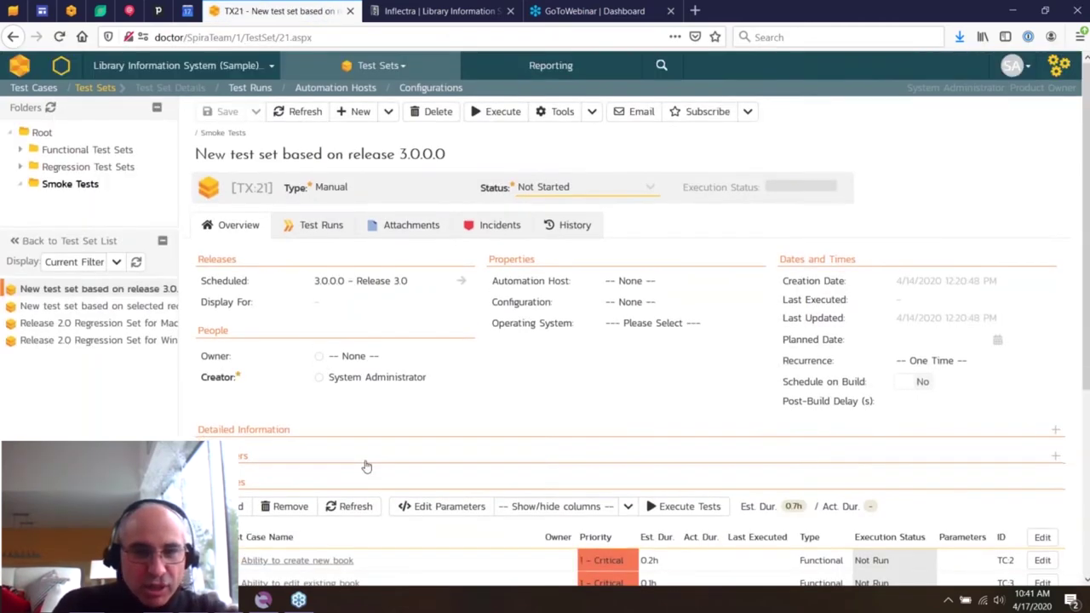
{"action": "scroll", "coordinate": [368, 477], "scroll_direction": "down", "scroll_amount": 3}
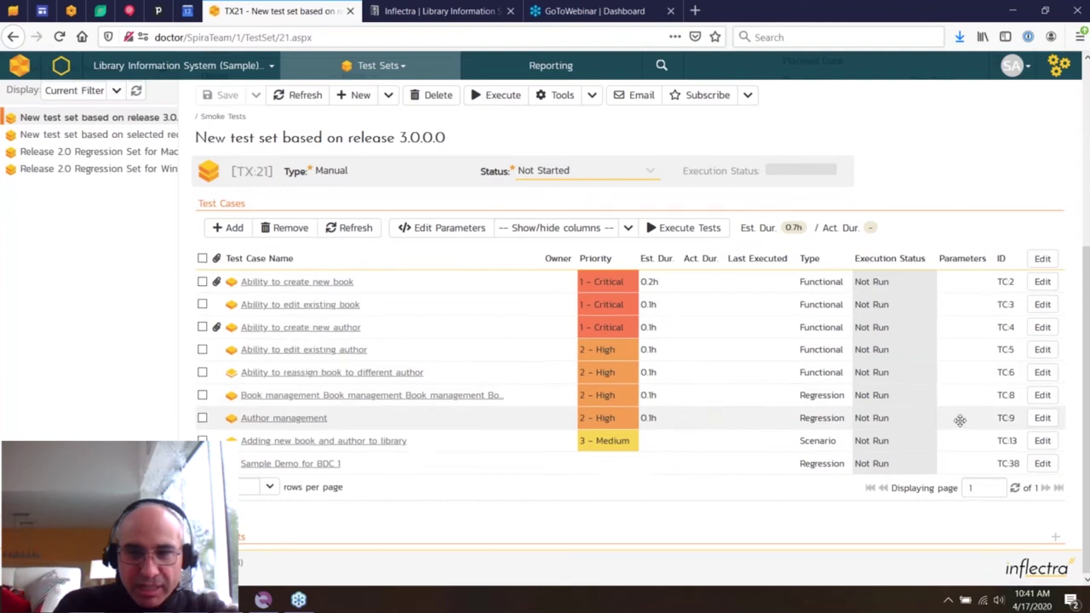
{"action": "scroll", "coordinate": [959, 418], "scroll_direction": "up", "scroll_amount": 2}
{"action": "left_click", "coordinate": [219, 328]}
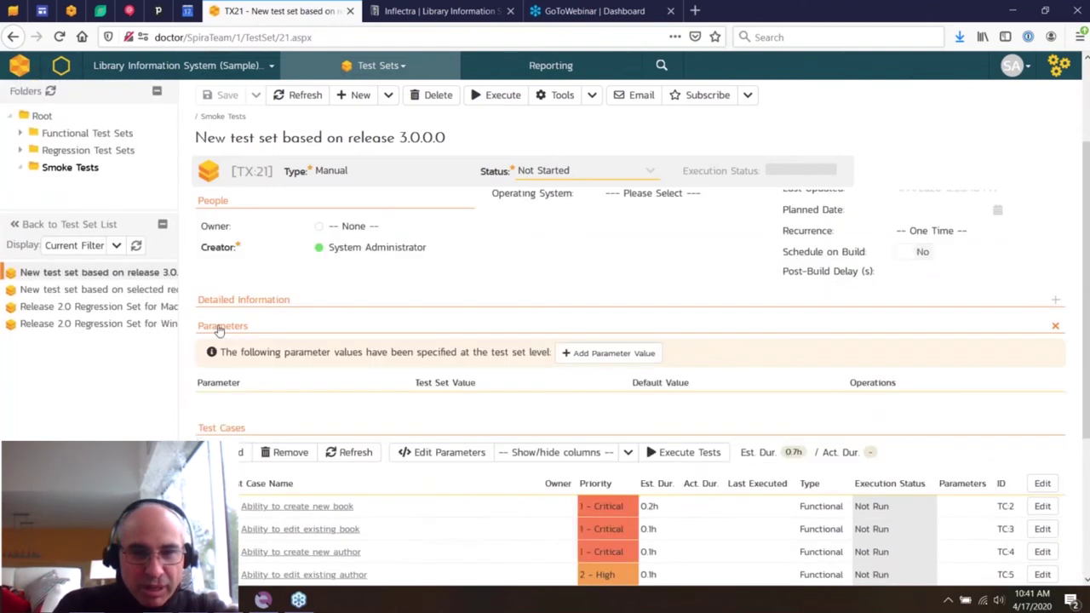
{"action": "left_click", "coordinate": [637, 355]}
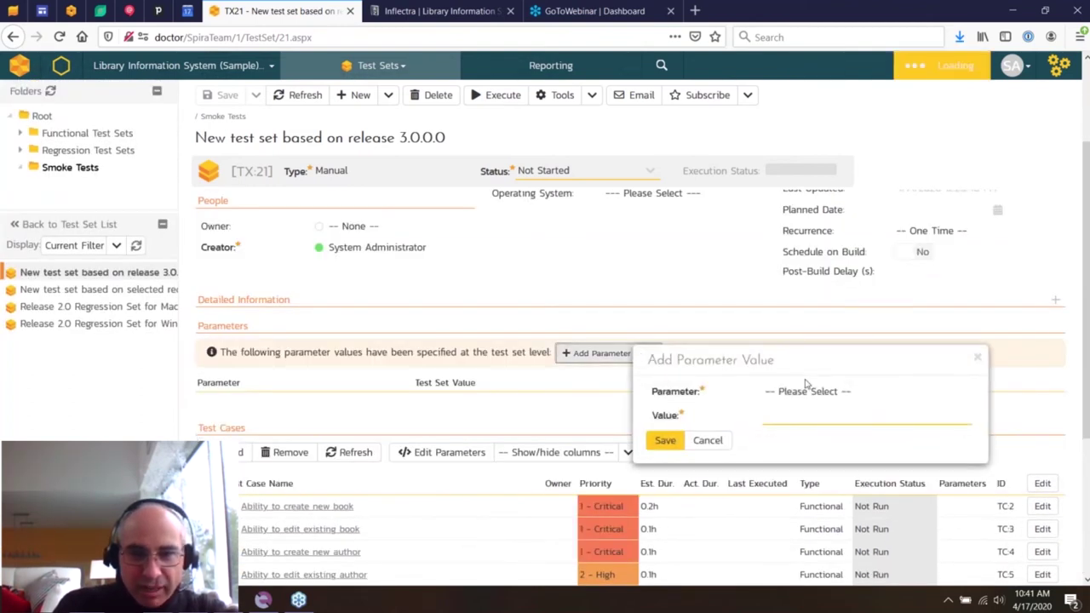
- Add a browserName parameter value of IE to the test set and save it
{"action": "left_click", "coordinate": [809, 390]}
{"action": "left_click", "coordinate": [904, 414]}
{"action": "left_click", "coordinate": [818, 415]}
{"action": "type", "text": "IUE"}
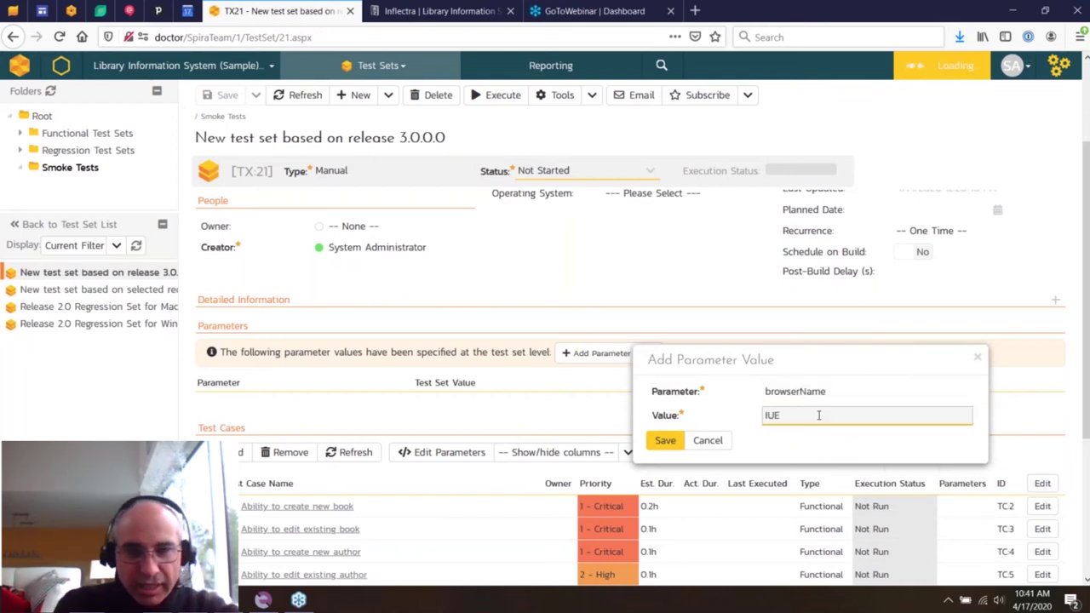
{"action": "key", "text": "BackSpace"}
{"action": "key", "text": "BackSpace"}
{"action": "type", "text": "e"}
{"action": "key", "text": "BackSpace"}
{"action": "type", "text": "E"}
{"action": "left_click", "coordinate": [673, 440]}
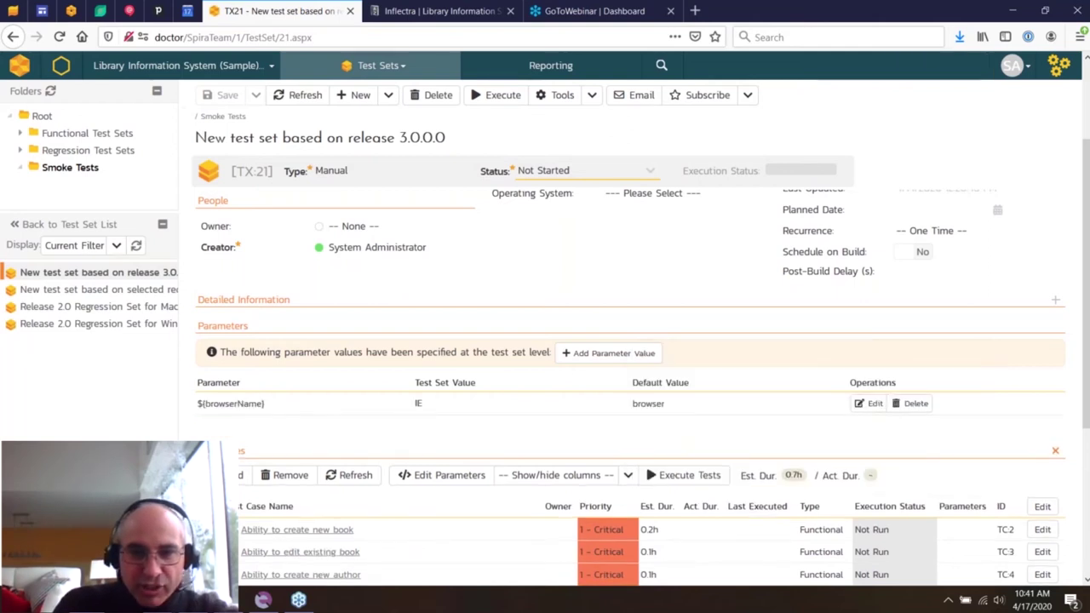
- Set test case TC2's login parameter to guest
{"action": "scroll", "coordinate": [939, 304], "scroll_direction": "down", "scroll_amount": 5}
{"action": "right_click", "coordinate": [939, 304]}
{"action": "left_click", "coordinate": [979, 388]}
{"action": "left_click", "coordinate": [855, 435]}
{"action": "type", "text": "guest"}
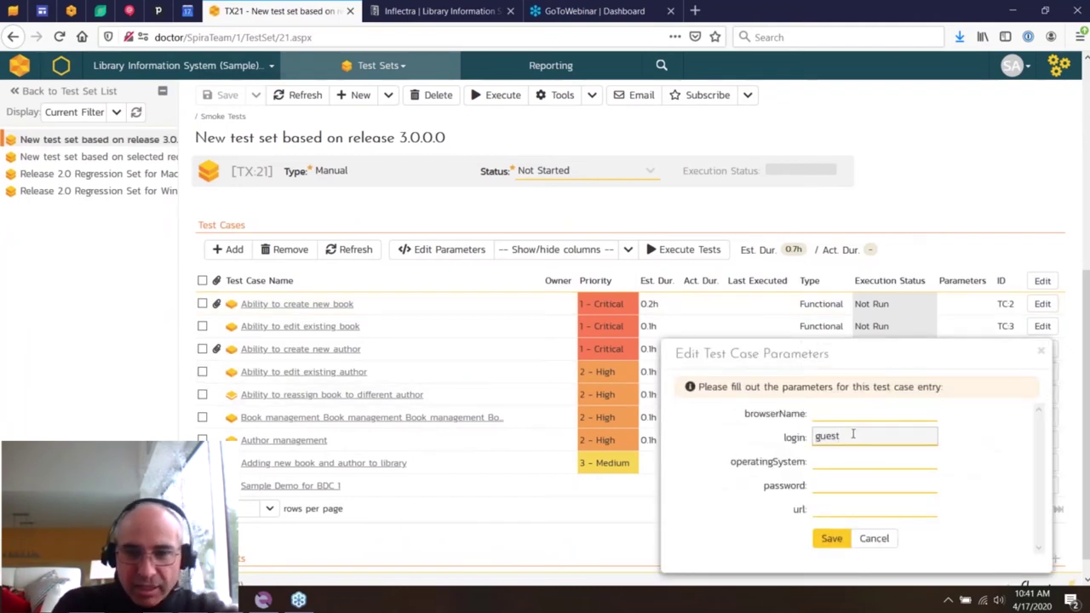
{"action": "left_click", "coordinate": [831, 538]}
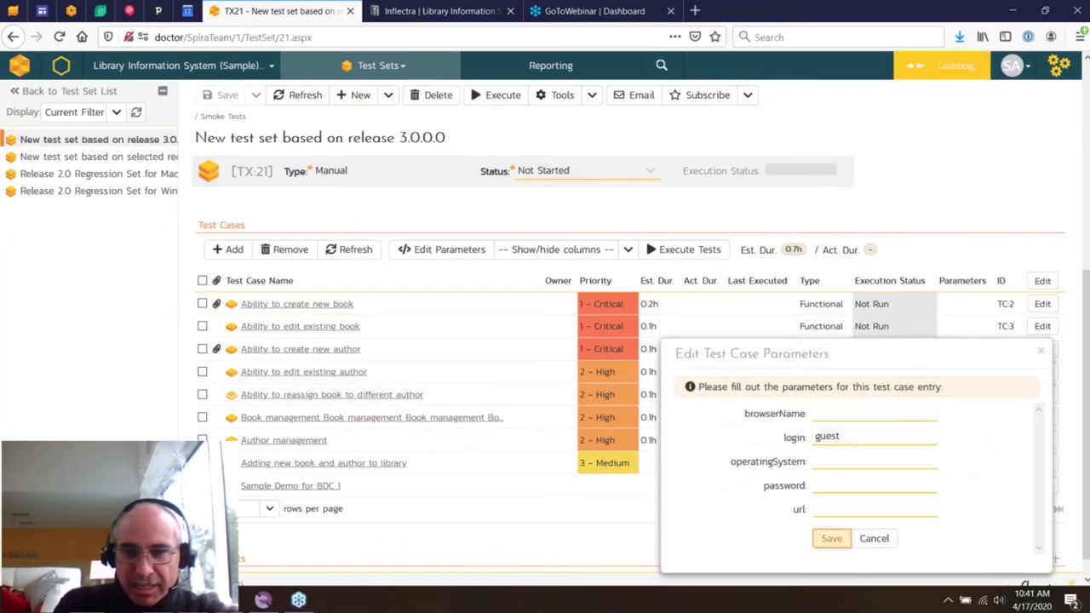
- Set test case TC3's login parameter to administrator
{"action": "right_click", "coordinate": [964, 329]}
{"action": "left_click", "coordinate": [1034, 427]}
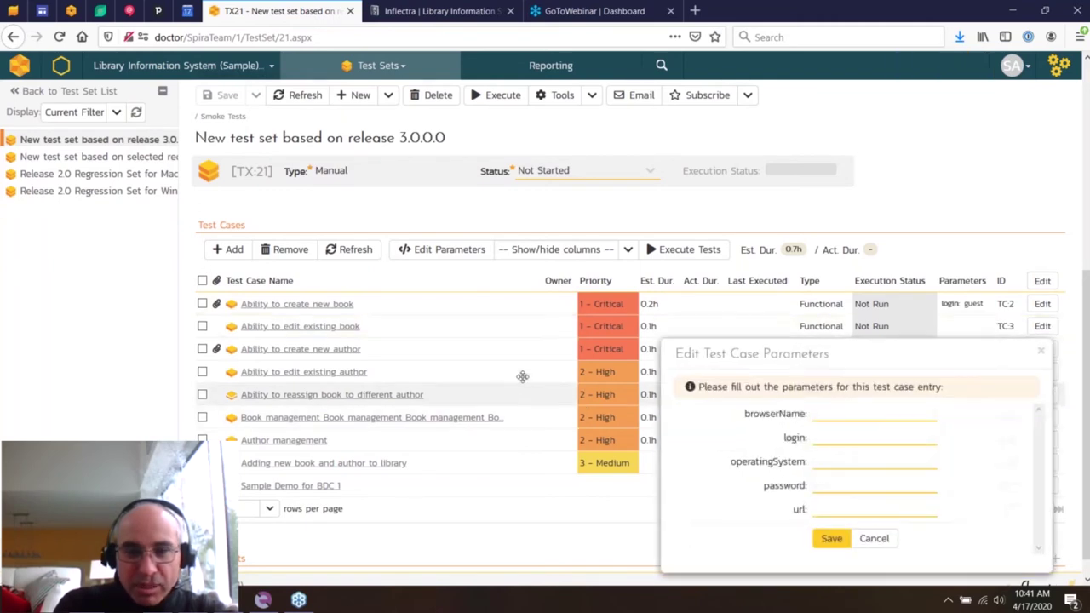
{"action": "left_click", "coordinate": [819, 414]}
{"action": "left_click", "coordinate": [818, 436]}
{"action": "type", "text": "administrator"}
{"action": "key", "text": "BackSpace"}
{"action": "key", "text": "BackSpace"}
{"action": "key", "text": "BackSpace"}
{"action": "type", "text": "ato"}
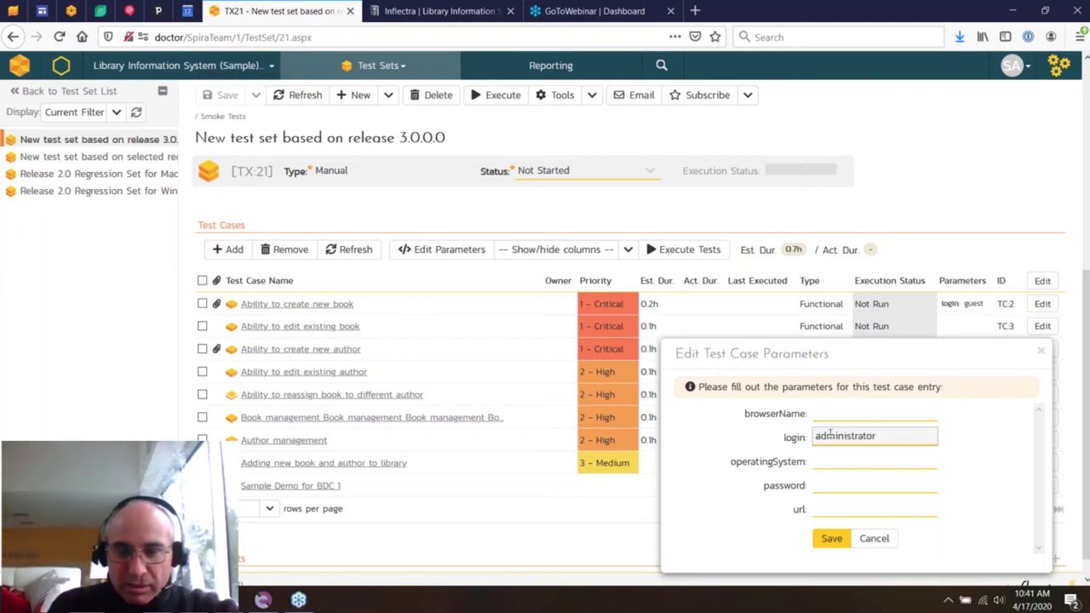
{"action": "left_click", "coordinate": [831, 538]}
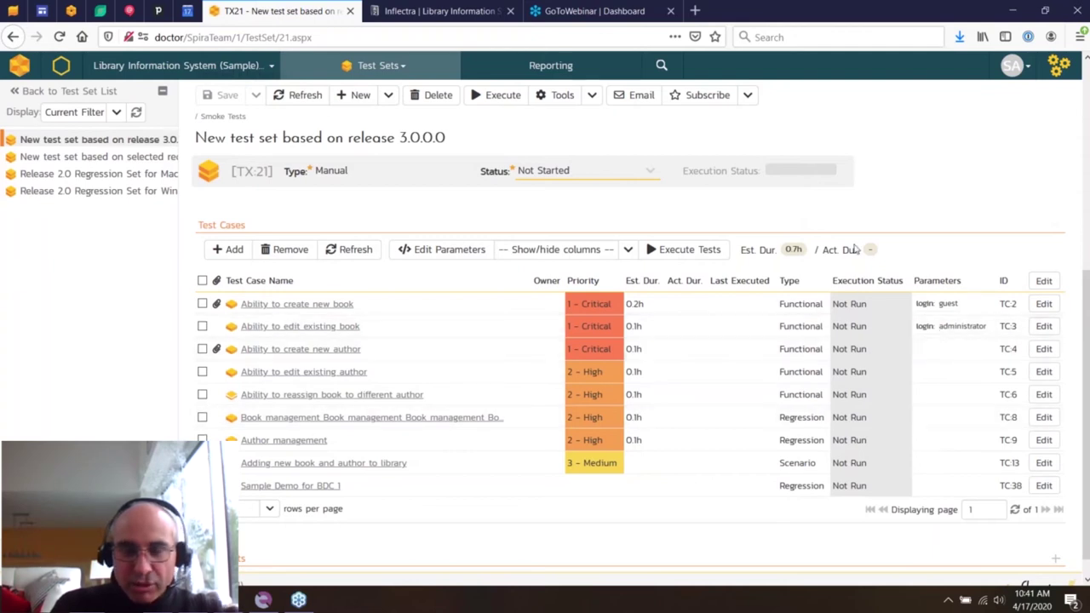
{"action": "scroll", "coordinate": [955, 496], "scroll_direction": "down", "scroll_amount": 3}
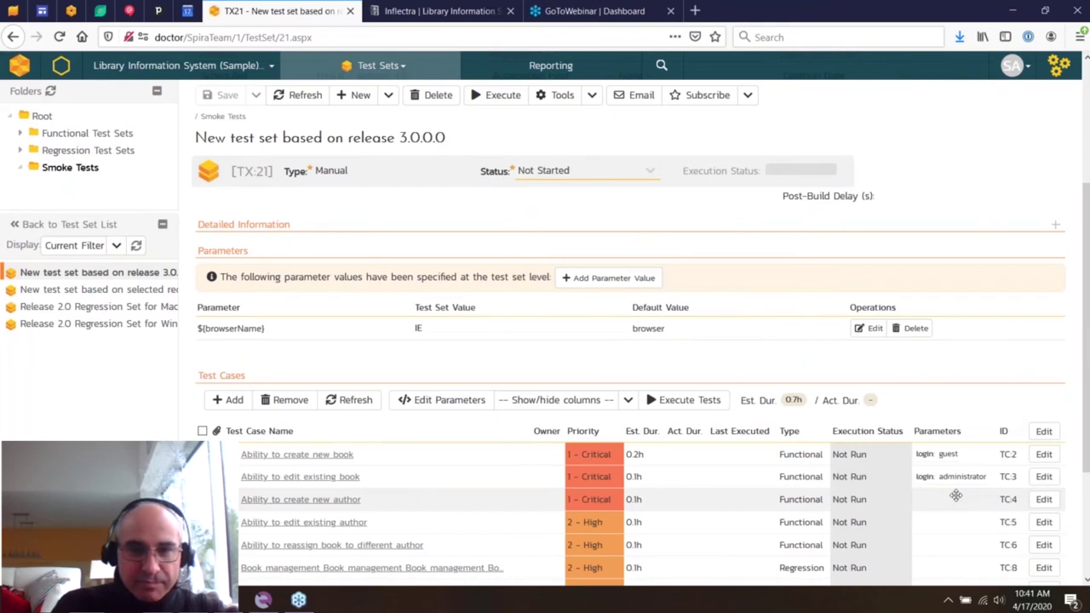
{"action": "scroll", "coordinate": [556, 482], "scroll_direction": "up", "scroll_amount": 4}
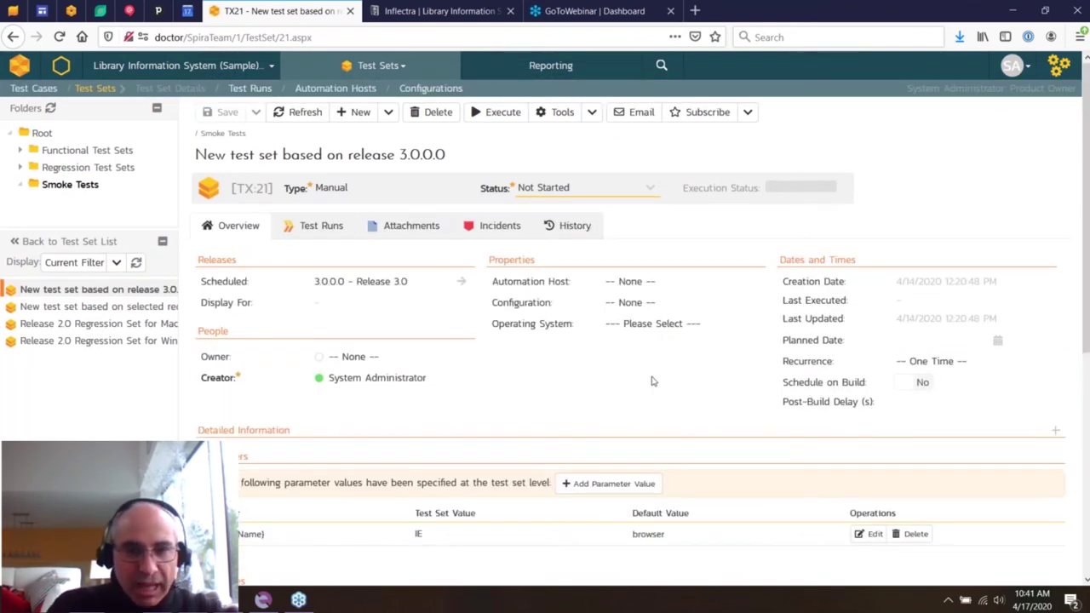
- Choose the Complete testing data configuration for the test set and open Configurations in a new tab
{"action": "left_click", "coordinate": [632, 300]}
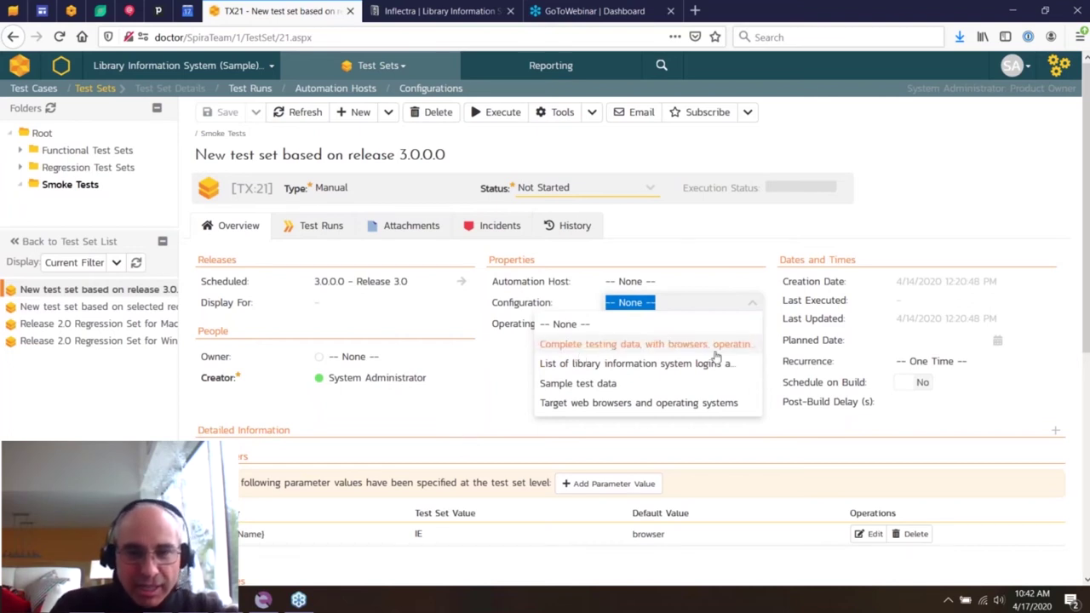
{"action": "left_click", "coordinate": [594, 344]}
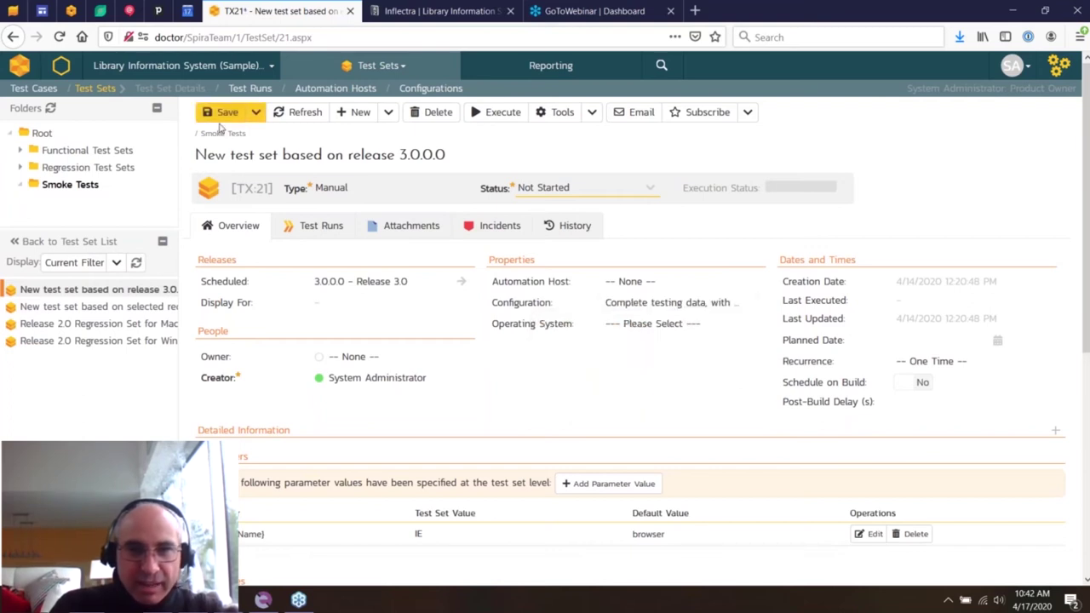
{"action": "middle_click", "coordinate": [425, 90]}
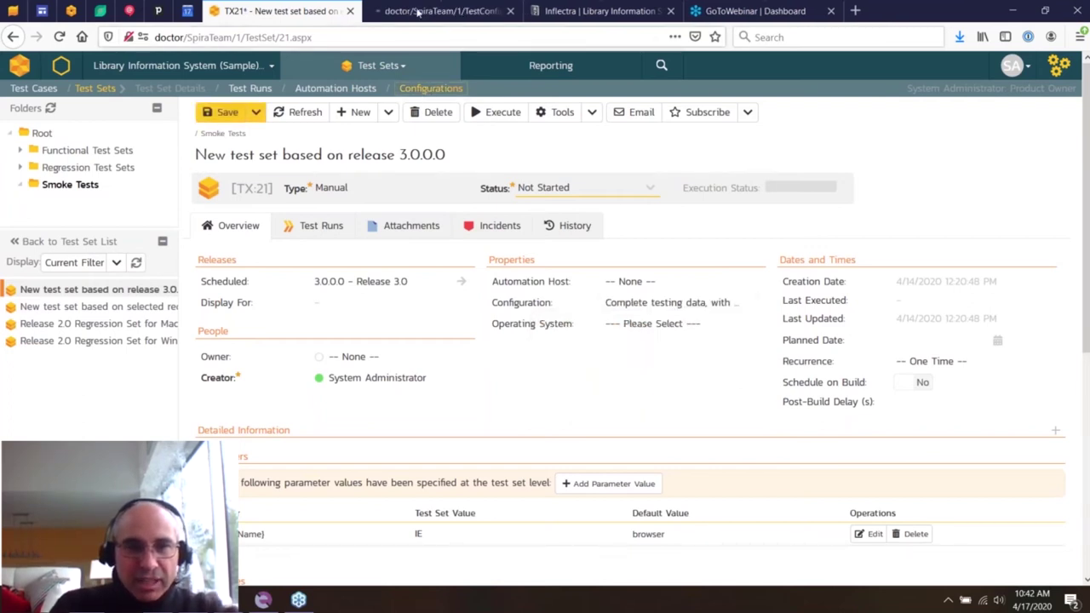
{"action": "left_click", "coordinate": [415, 10]}
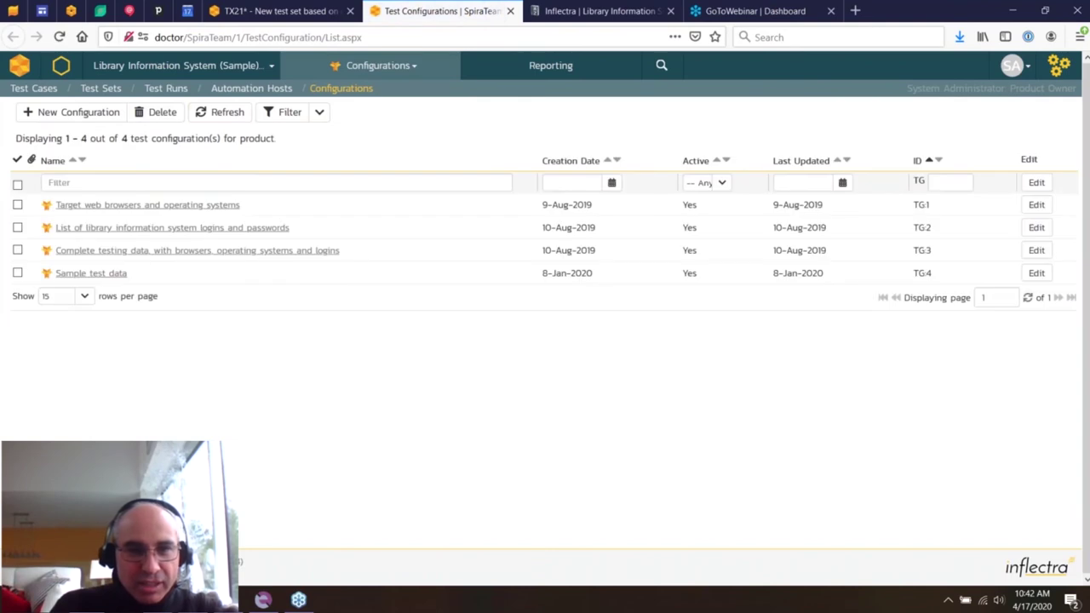
- Browse the logins, Complete testing data, Target web browsers and Sample test data configurations
{"action": "left_click", "coordinate": [158, 229]}
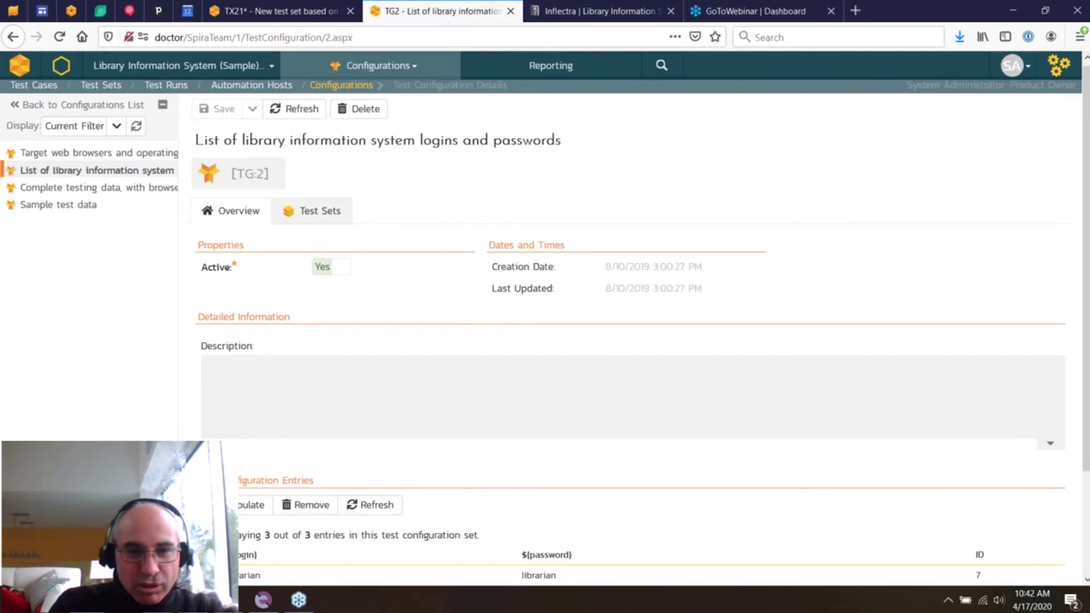
{"action": "scroll", "coordinate": [630, 341], "scroll_direction": "down", "scroll_amount": 3}
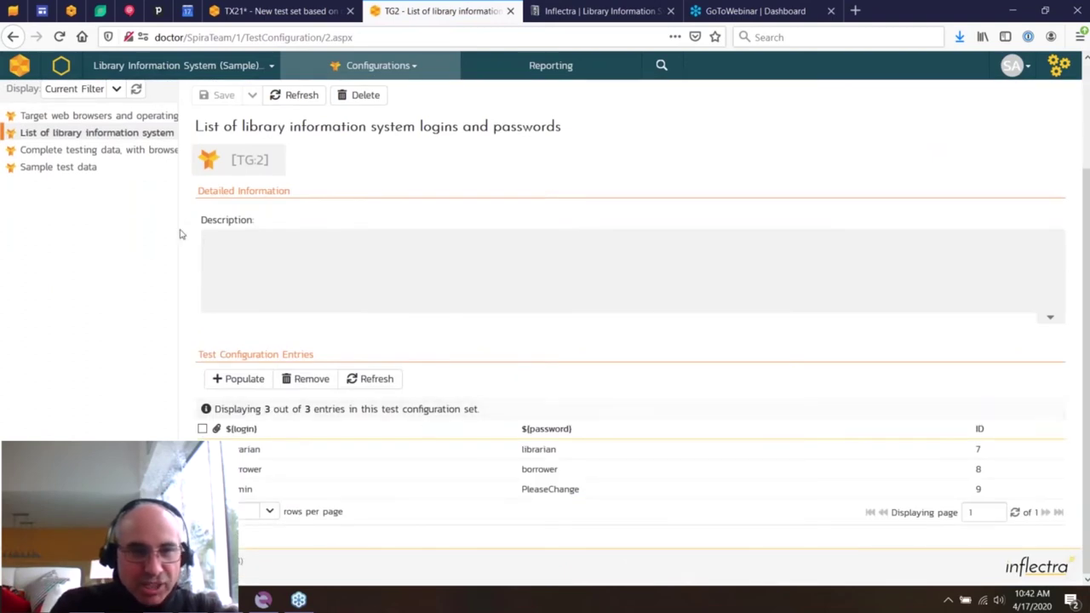
{"action": "left_click", "coordinate": [127, 149]}
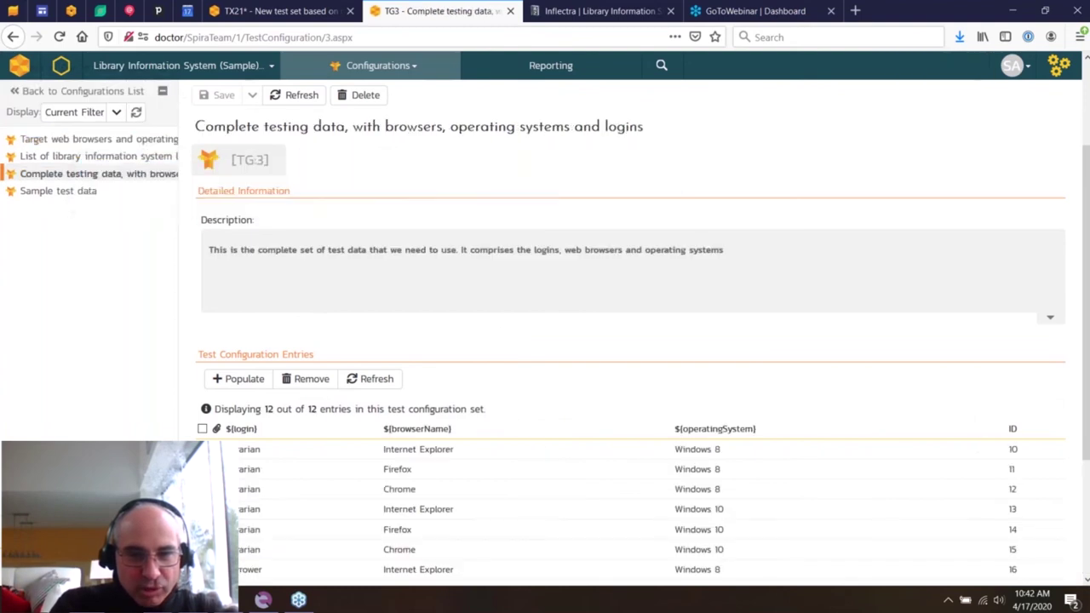
{"action": "scroll", "coordinate": [502, 316], "scroll_direction": "down", "scroll_amount": 4}
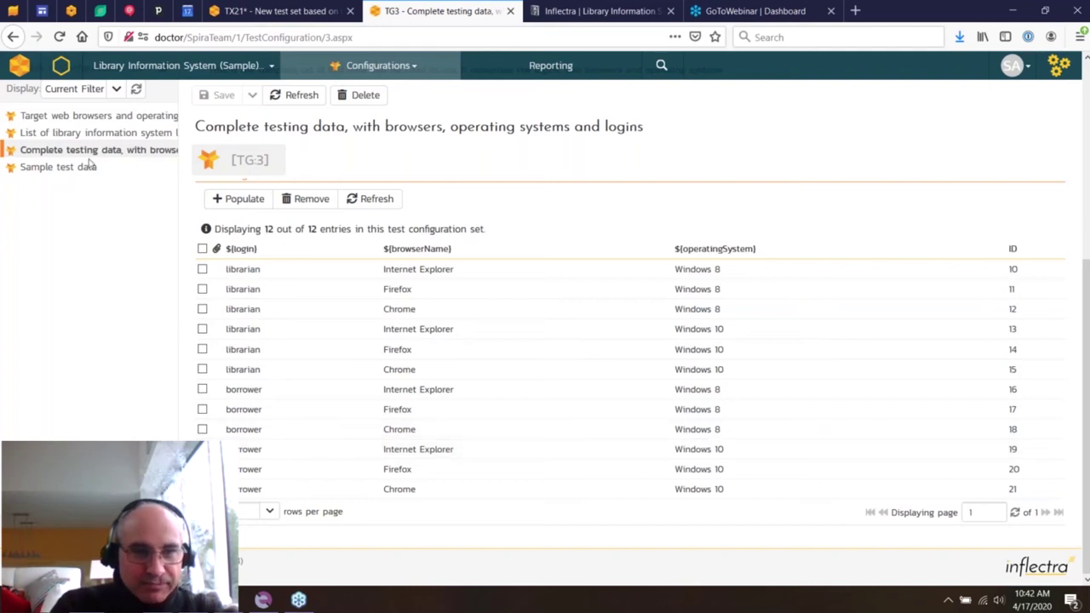
{"action": "left_click", "coordinate": [117, 141]}
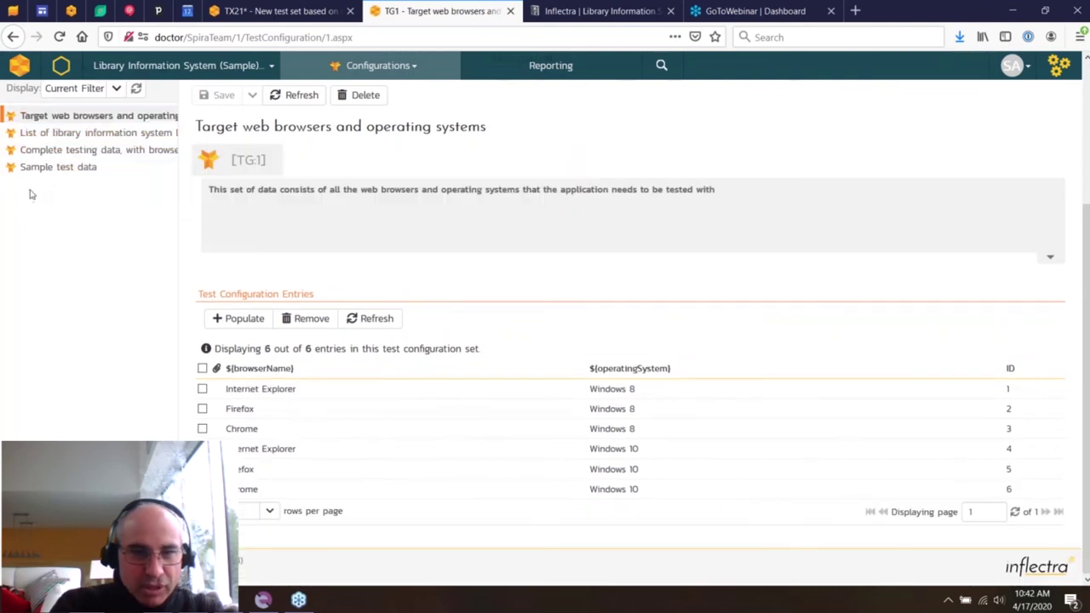
{"action": "left_click", "coordinate": [42, 191]}
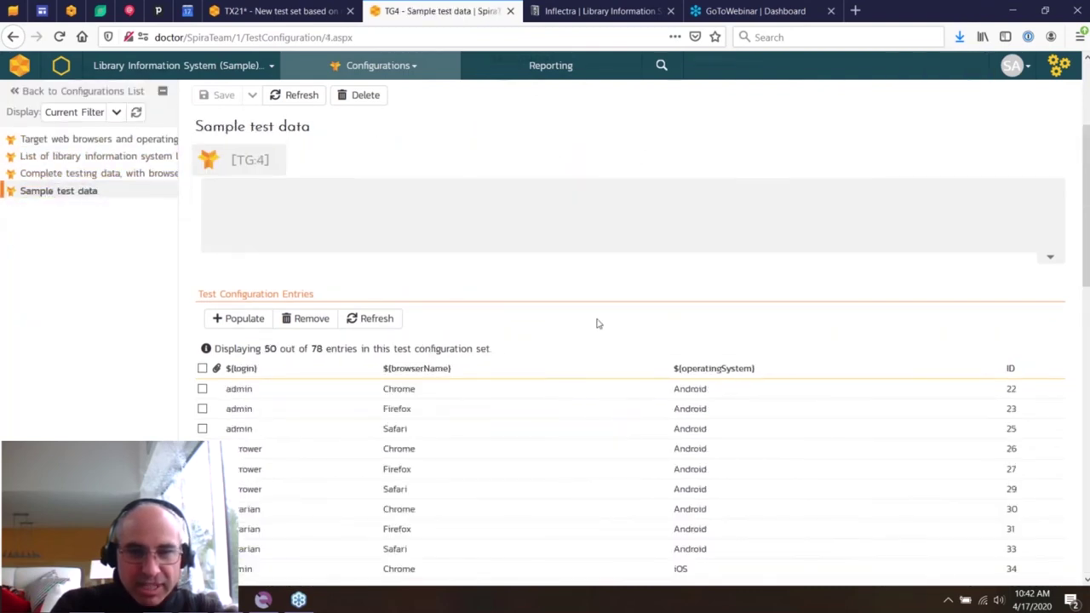
{"action": "scroll", "coordinate": [597, 323], "scroll_direction": "down", "scroll_amount": 6}
{"action": "scroll", "coordinate": [597, 317], "scroll_direction": "up", "scroll_amount": 6}
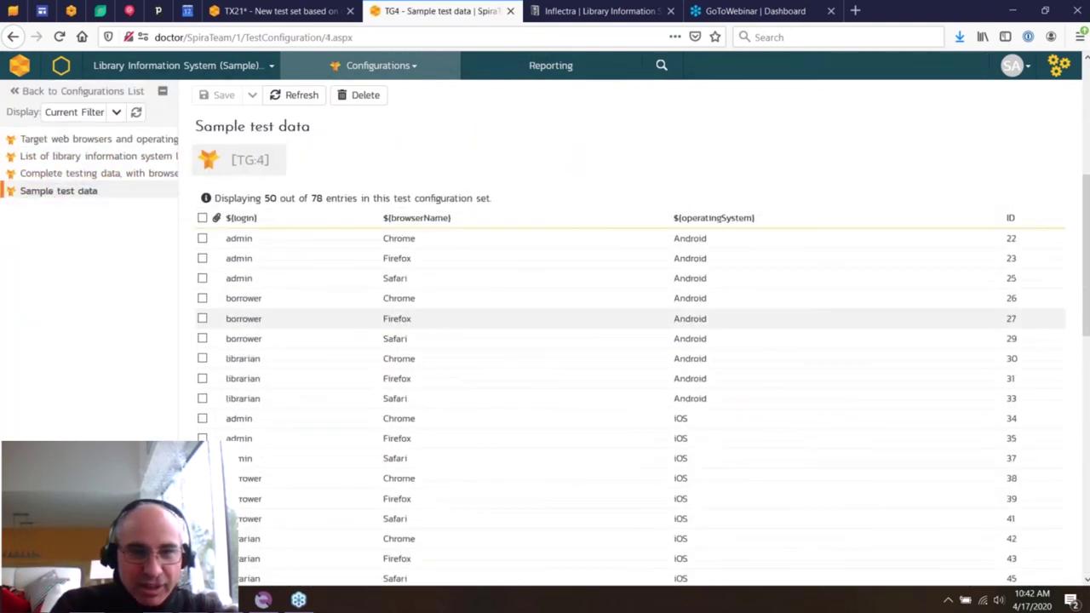
{"action": "scroll", "coordinate": [596, 317], "scroll_direction": "up", "scroll_amount": 3}
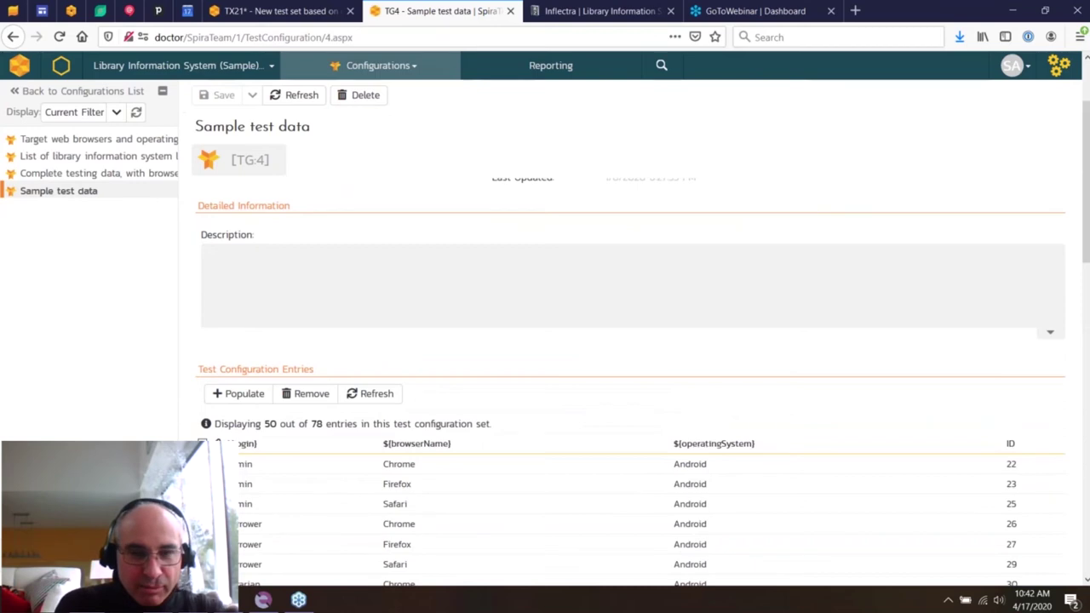
- Populate Sample test data entries by pairing the age parameter with the Classification list
{"action": "left_click", "coordinate": [241, 394]}
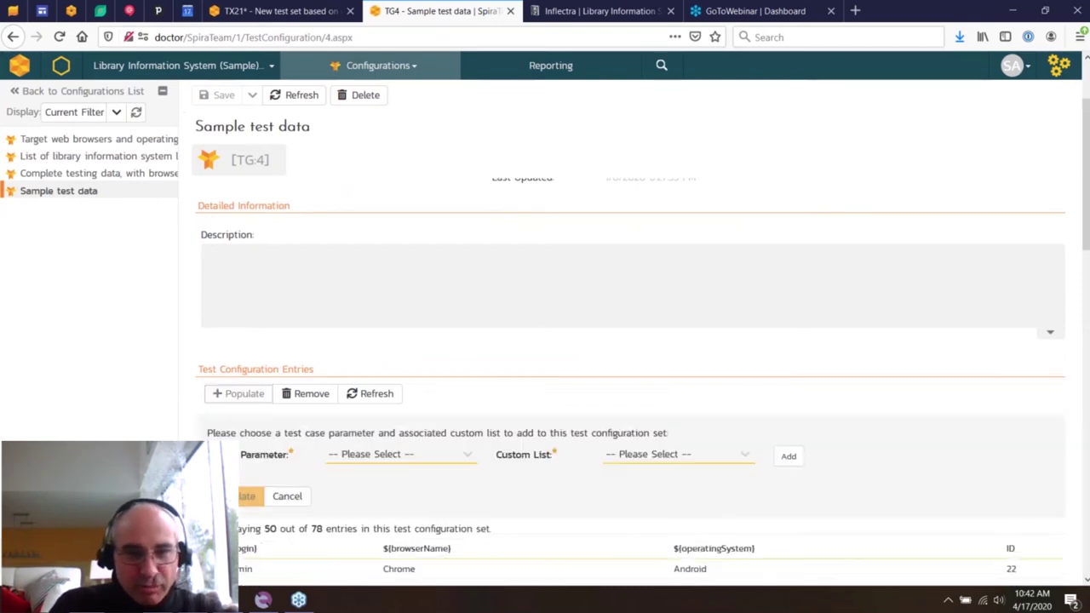
{"action": "left_click", "coordinate": [413, 453]}
{"action": "left_click", "coordinate": [407, 498]}
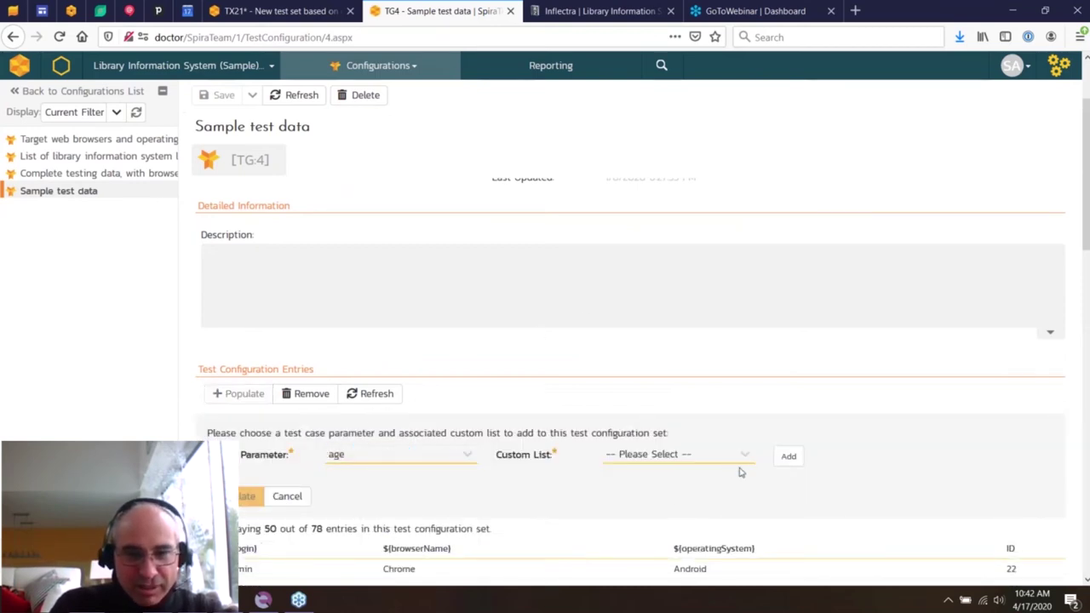
{"action": "left_click", "coordinate": [709, 459]}
{"action": "left_click", "coordinate": [689, 496]}
{"action": "left_click", "coordinate": [792, 465]}
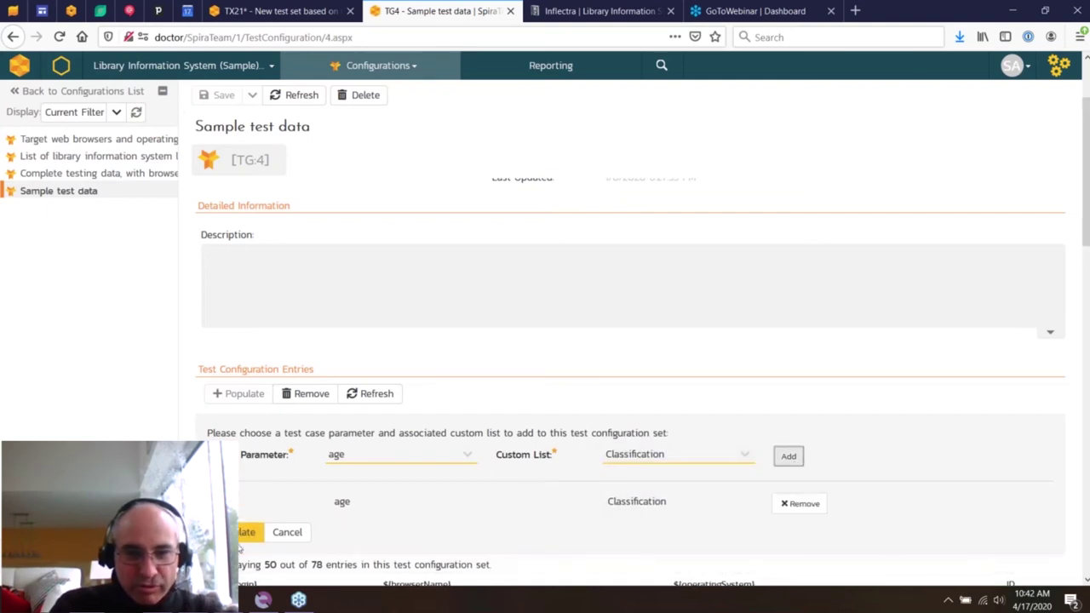
{"action": "left_click", "coordinate": [286, 533]}
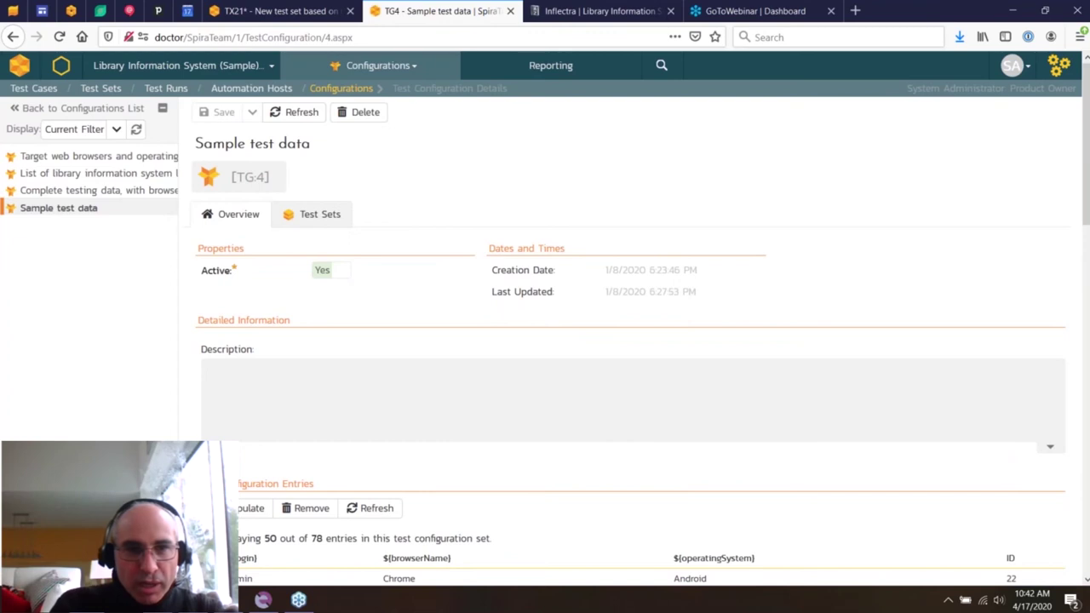
{"action": "left_click", "coordinate": [414, 66]}
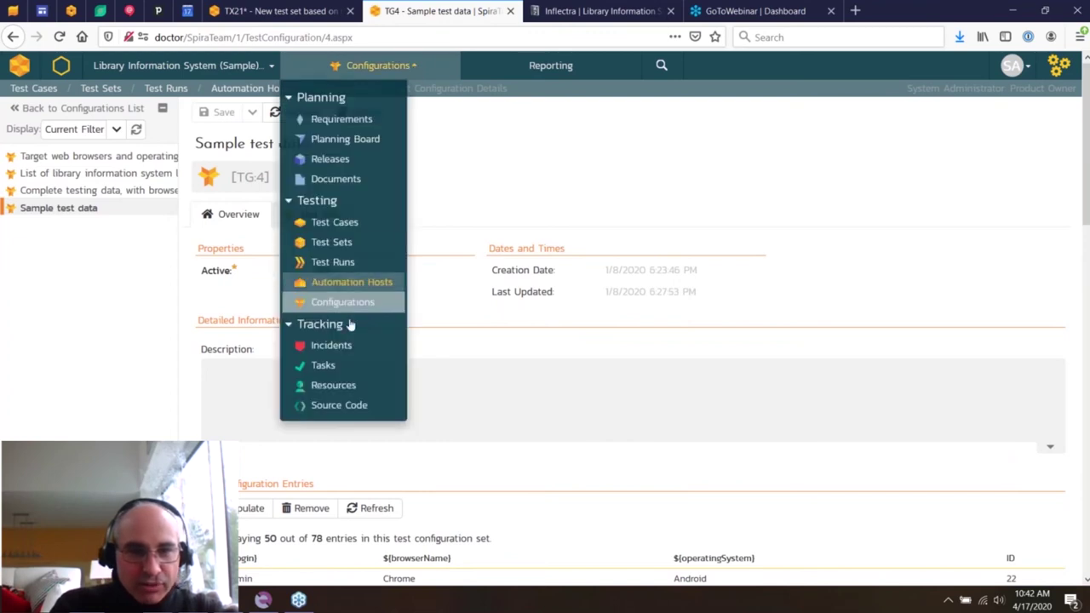
- Go to the Incidents list for Library Information System (Sample) and check the product dropdown
{"action": "left_click", "coordinate": [331, 345]}
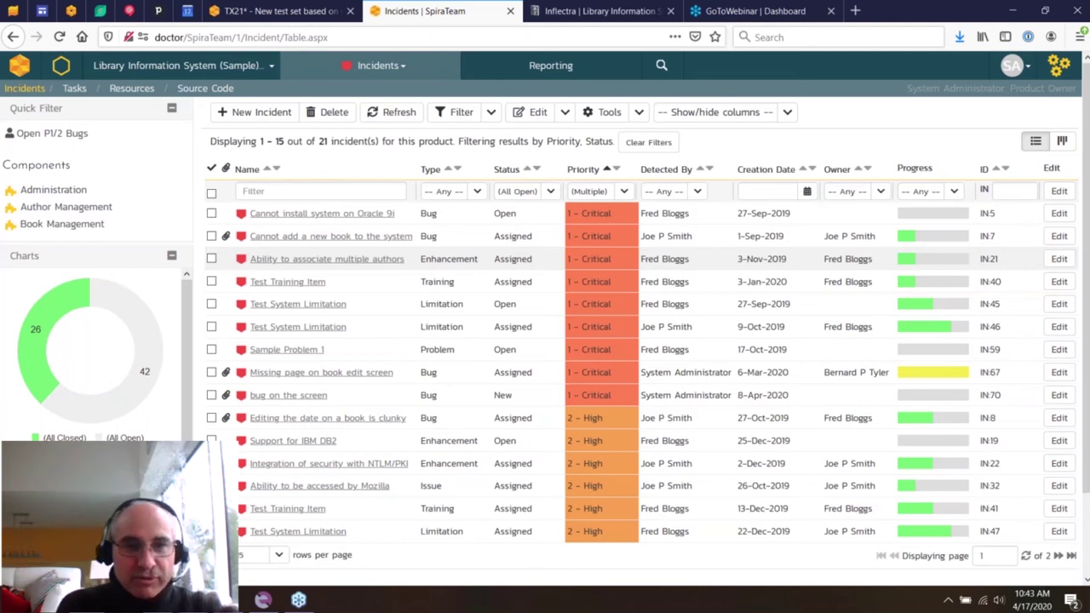
{"action": "left_click", "coordinate": [270, 65]}
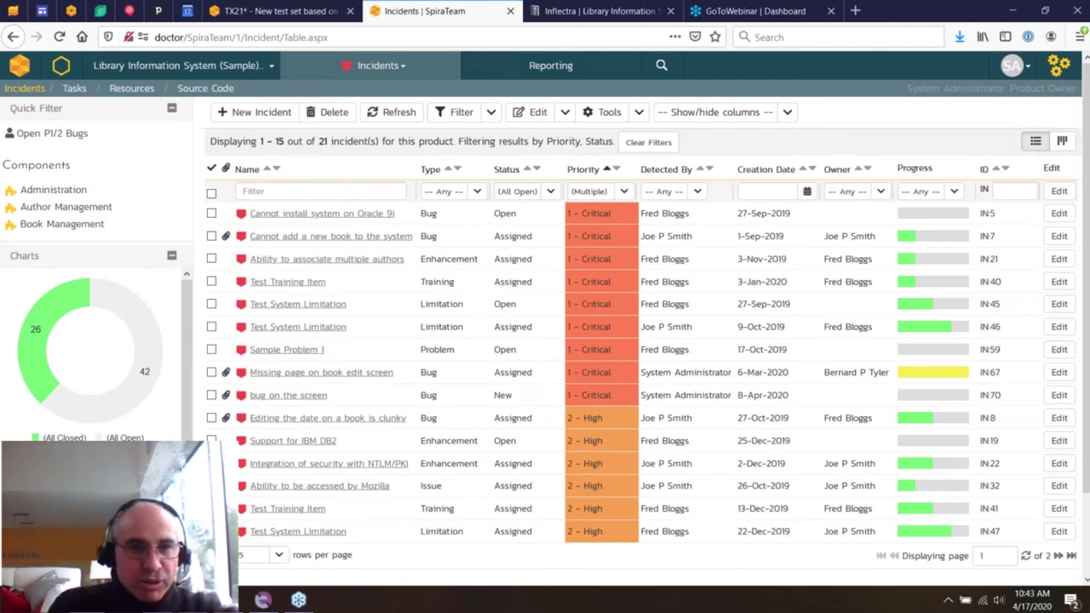
- Show the product's tasks as a status board for release 1.0.0
{"action": "left_click", "coordinate": [78, 90]}
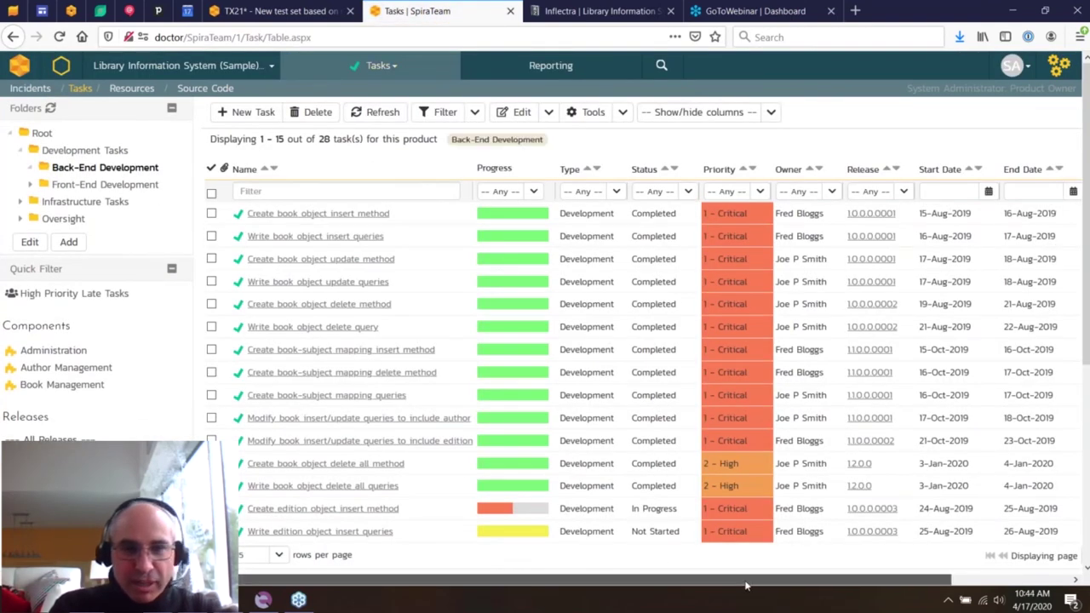
{"action": "scroll", "coordinate": [890, 583], "scroll_direction": "right", "scroll_amount": 1}
{"action": "scroll", "coordinate": [890, 583], "scroll_direction": "right", "scroll_amount": 3}
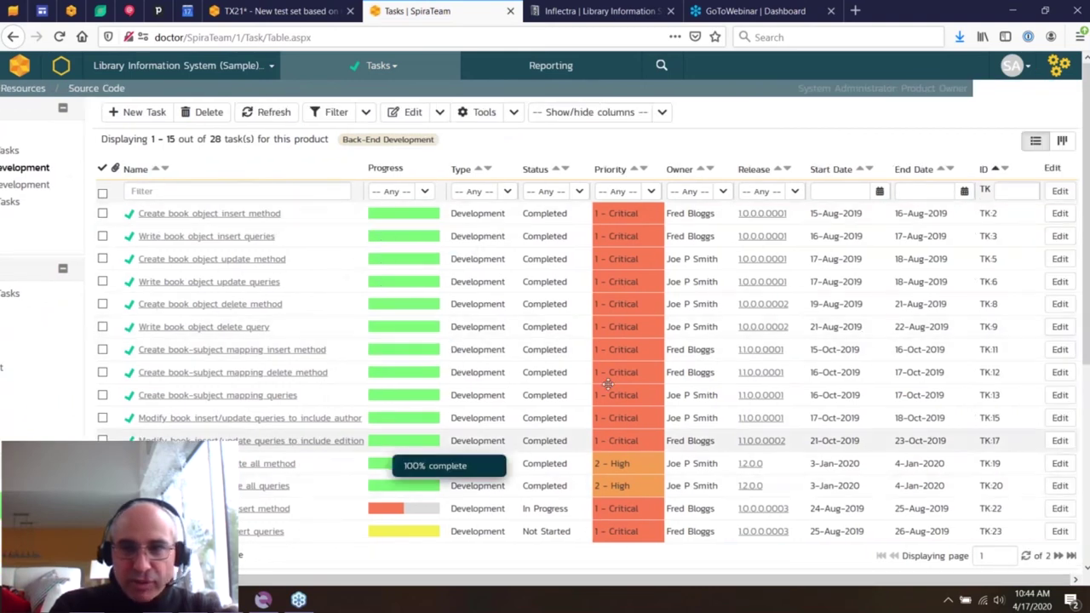
{"action": "left_click", "coordinate": [1061, 142]}
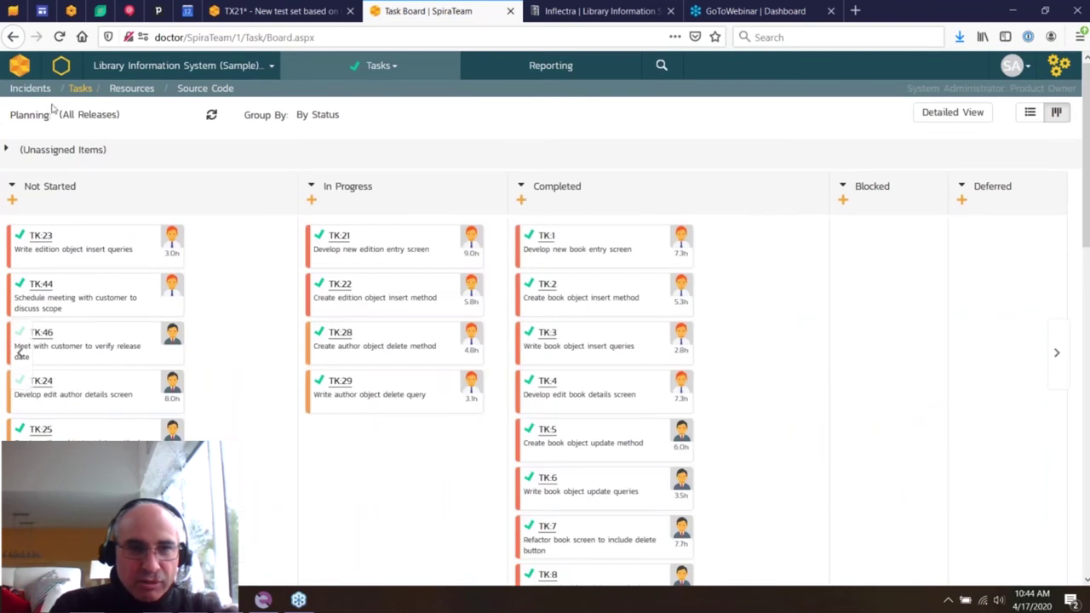
{"action": "left_click", "coordinate": [102, 114]}
{"action": "left_click", "coordinate": [161, 154]}
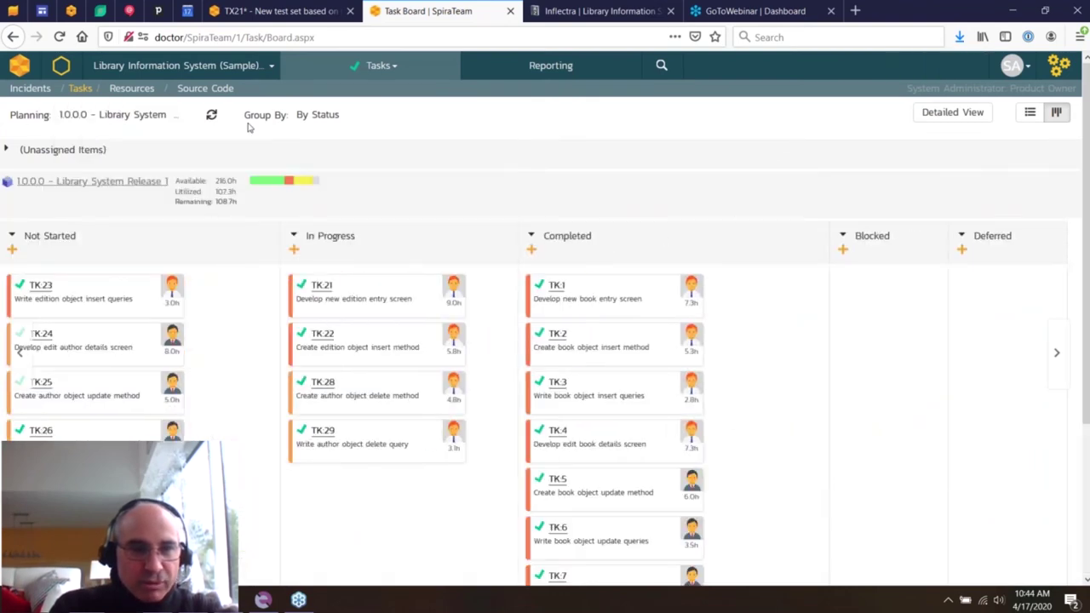
- Group the board by requirement, expand the book requirements, and turn on Detailed View
{"action": "left_click", "coordinate": [358, 120]}
{"action": "left_click", "coordinate": [385, 215]}
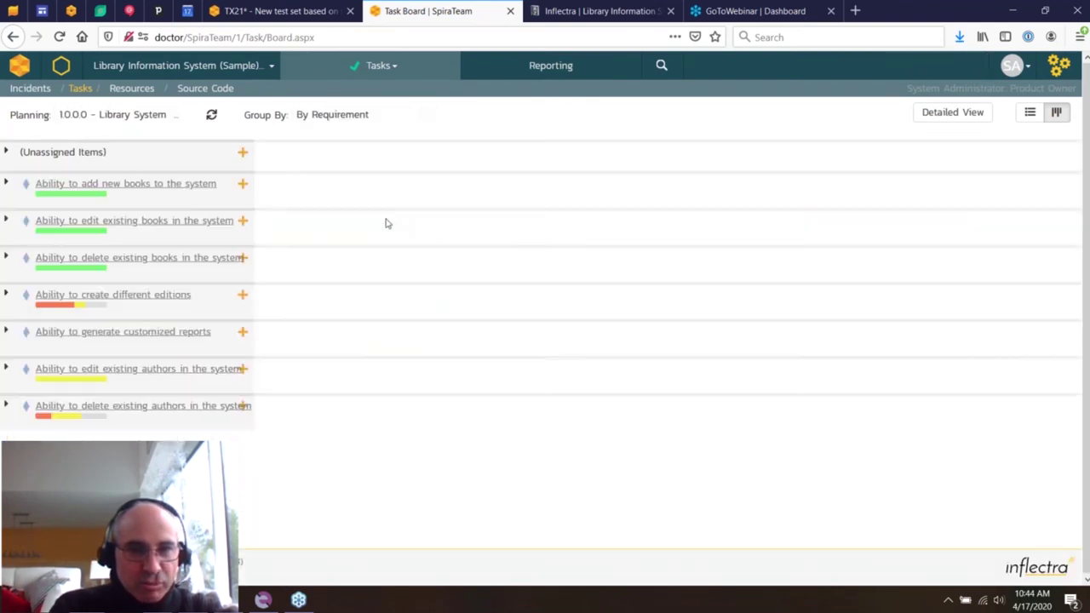
{"action": "left_click", "coordinate": [6, 182]}
{"action": "left_click", "coordinate": [6, 246]}
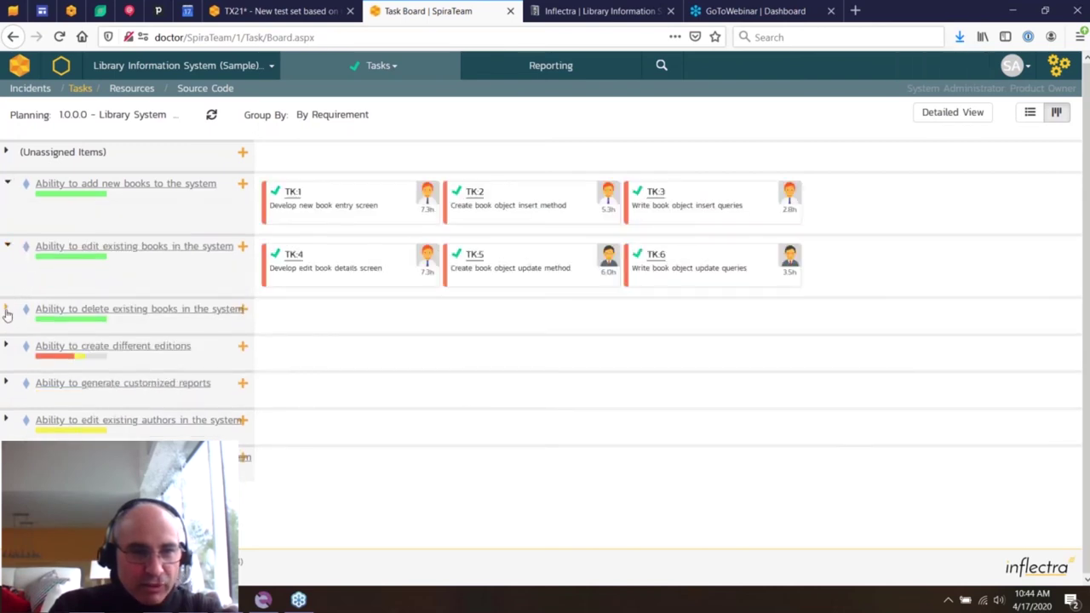
{"action": "left_click", "coordinate": [6, 310]}
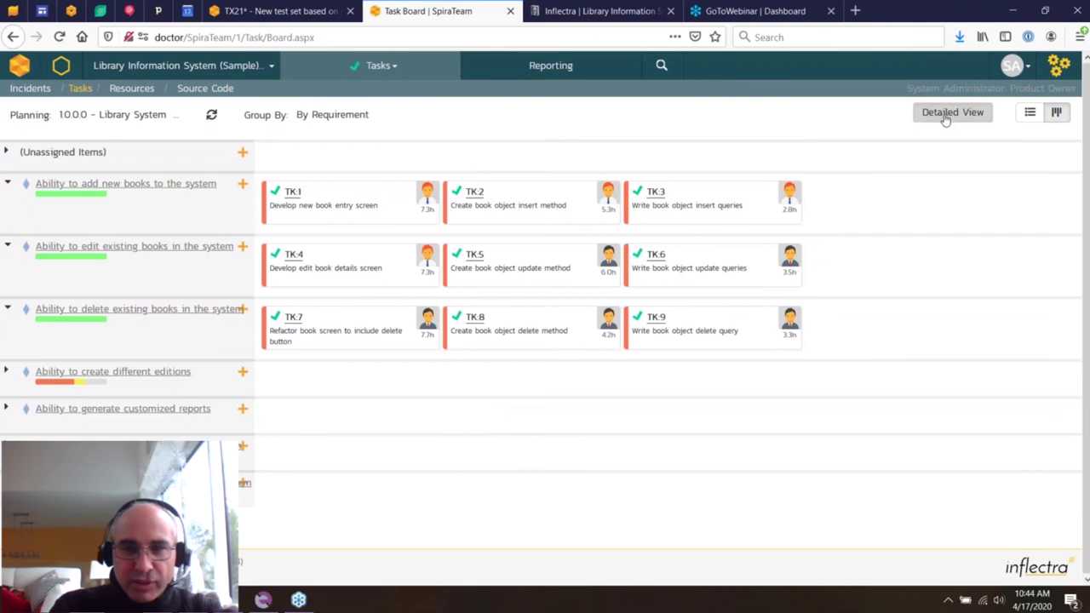
{"action": "left_click", "coordinate": [942, 113]}
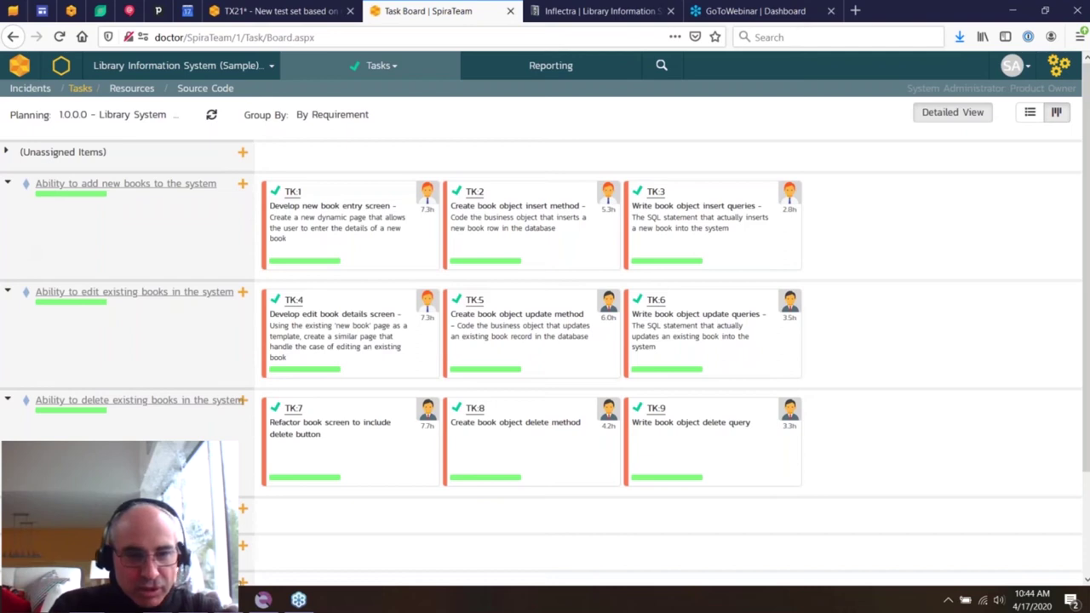
{"action": "left_click", "coordinate": [7, 508]}
{"action": "scroll", "coordinate": [364, 348], "scroll_direction": "down", "scroll_amount": 2}
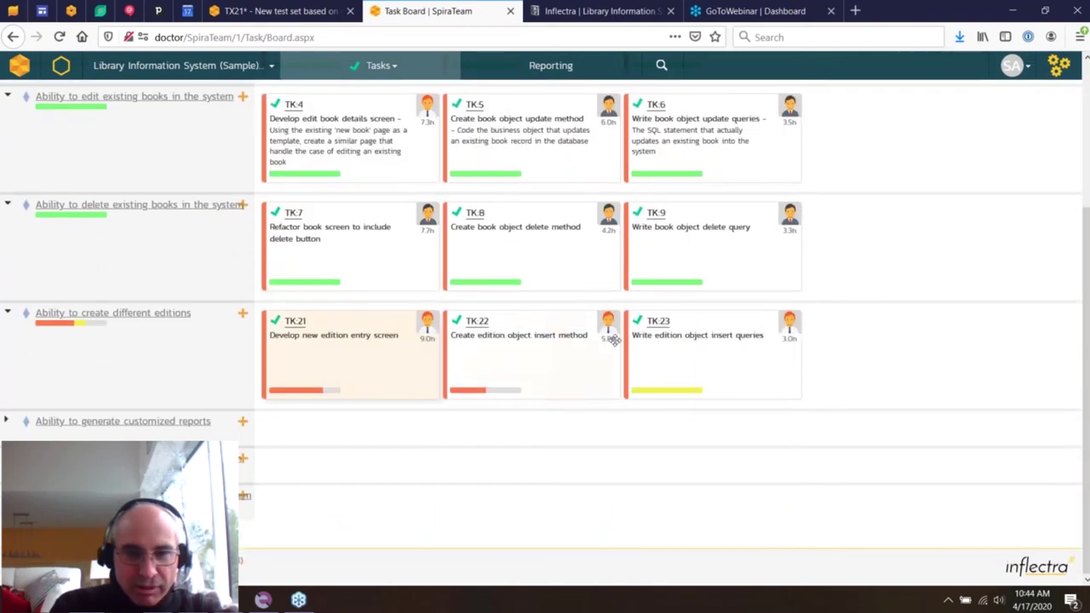
{"action": "mouse_move", "coordinate": [655, 390]}
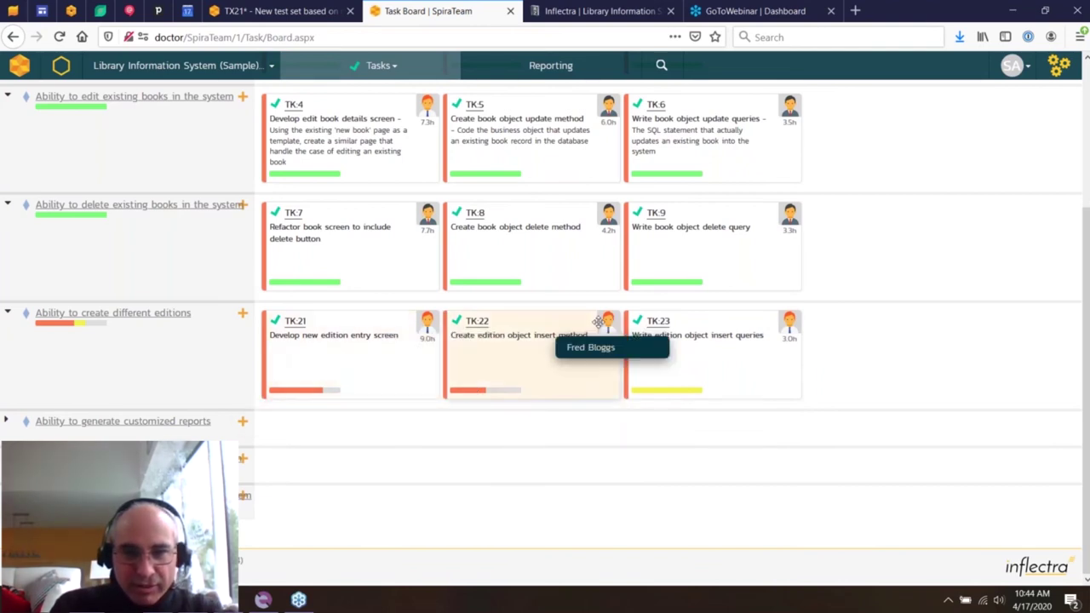
{"action": "mouse_move", "coordinate": [789, 322]}
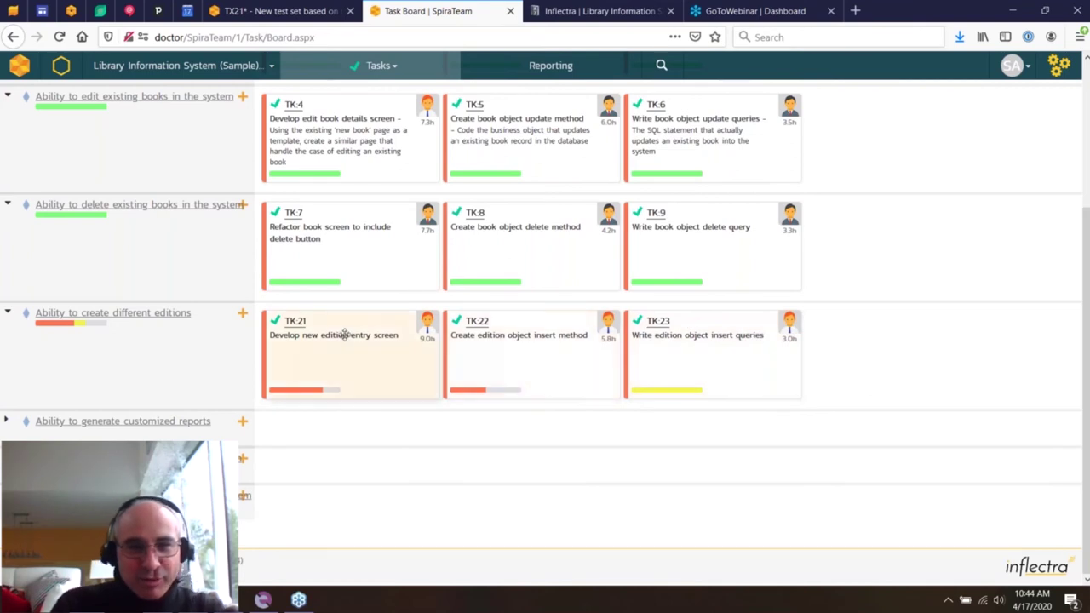
{"action": "scroll", "coordinate": [343, 333], "scroll_direction": "up", "scroll_amount": 3}
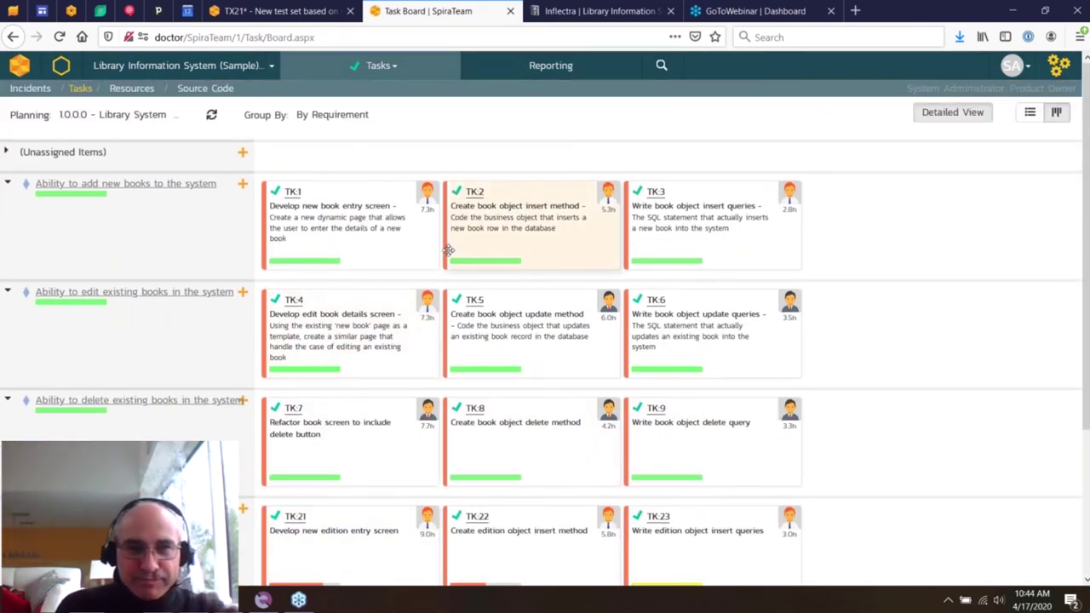
{"action": "left_click", "coordinate": [230, 91]}
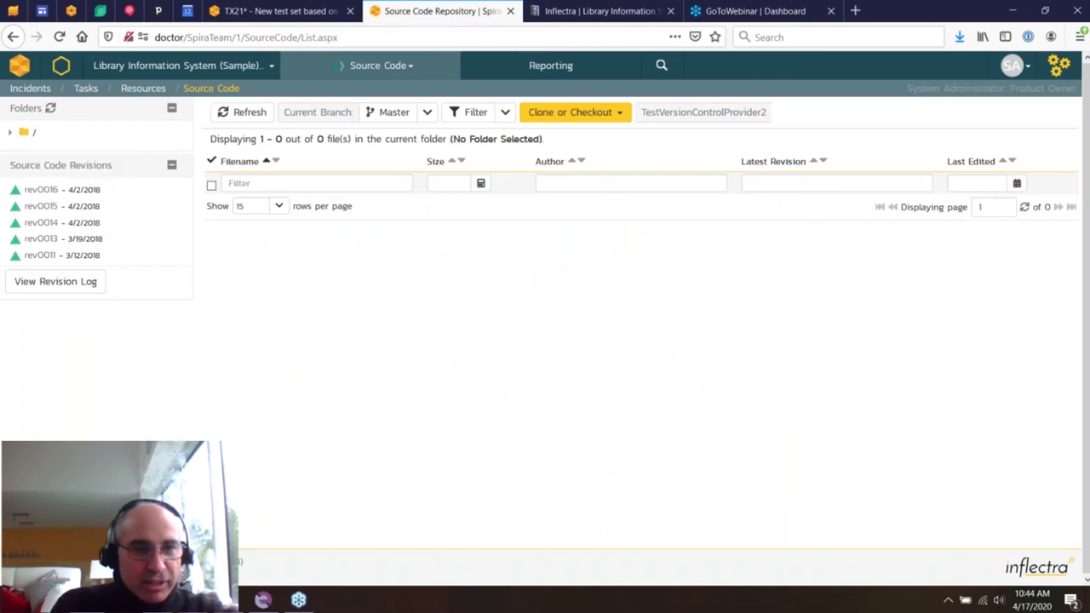
- Browse to Design > Business Design and open Document Filename 50.py's details
{"action": "left_click", "coordinate": [11, 133]}
{"action": "left_click", "coordinate": [35, 150]}
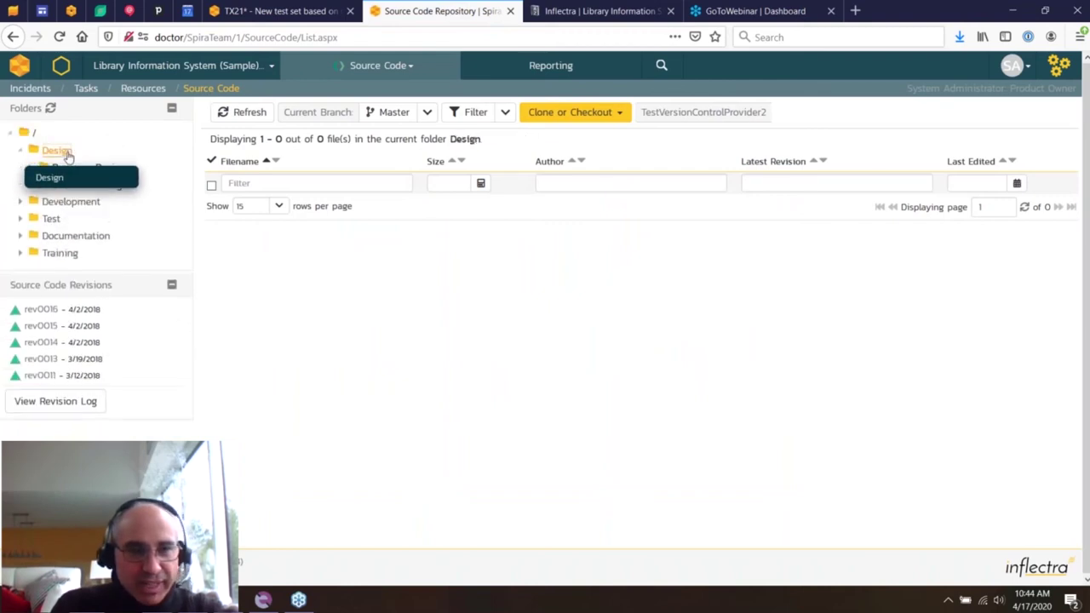
{"action": "left_click", "coordinate": [85, 170]}
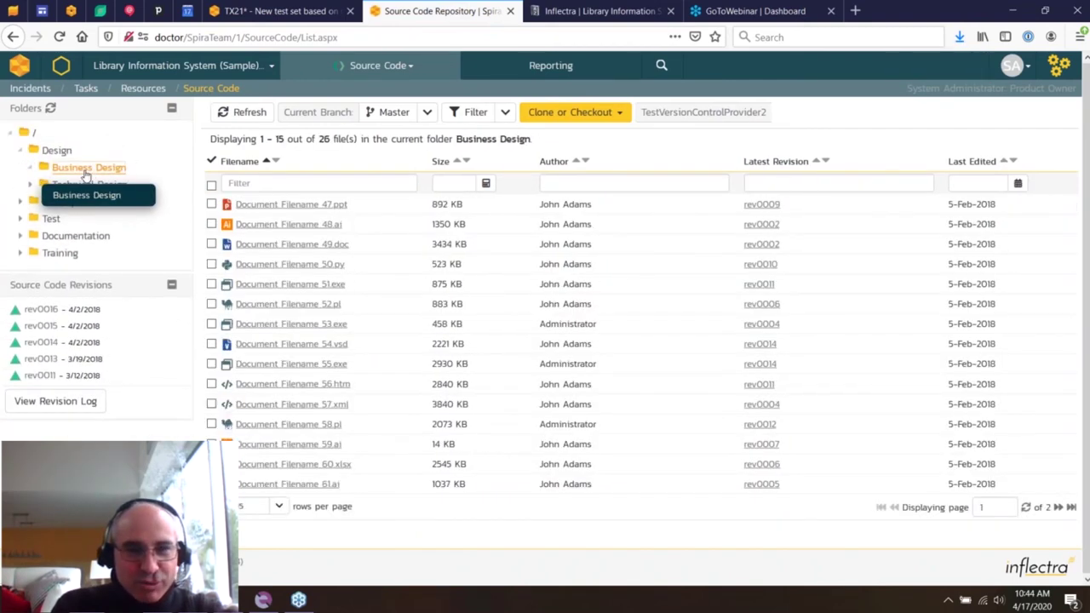
{"action": "left_click", "coordinate": [330, 266]}
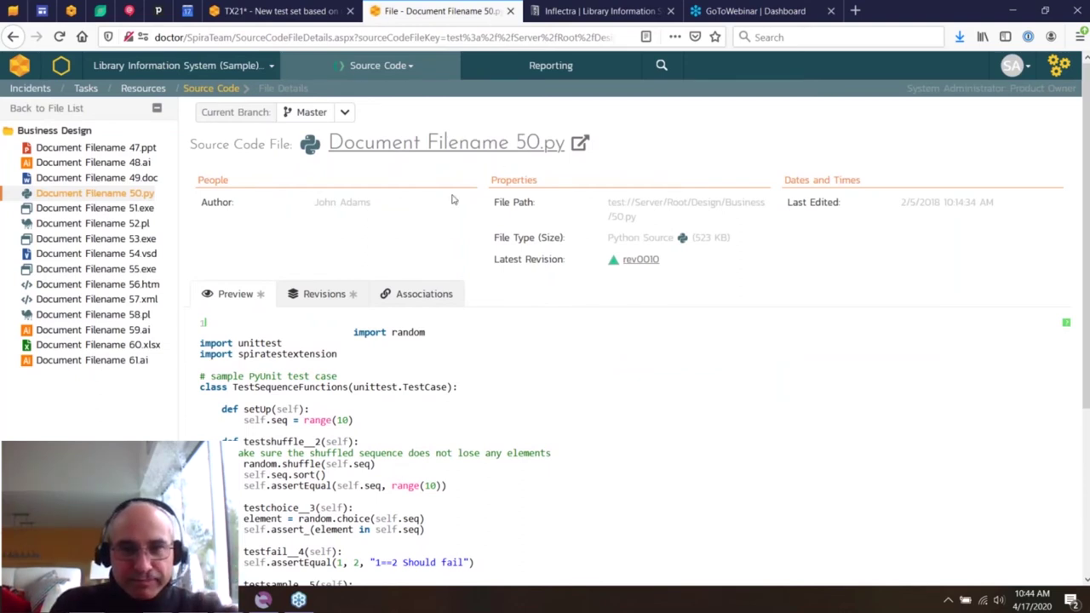
- Open the Reports Center and scroll through its graphs
{"action": "left_click", "coordinate": [549, 68]}
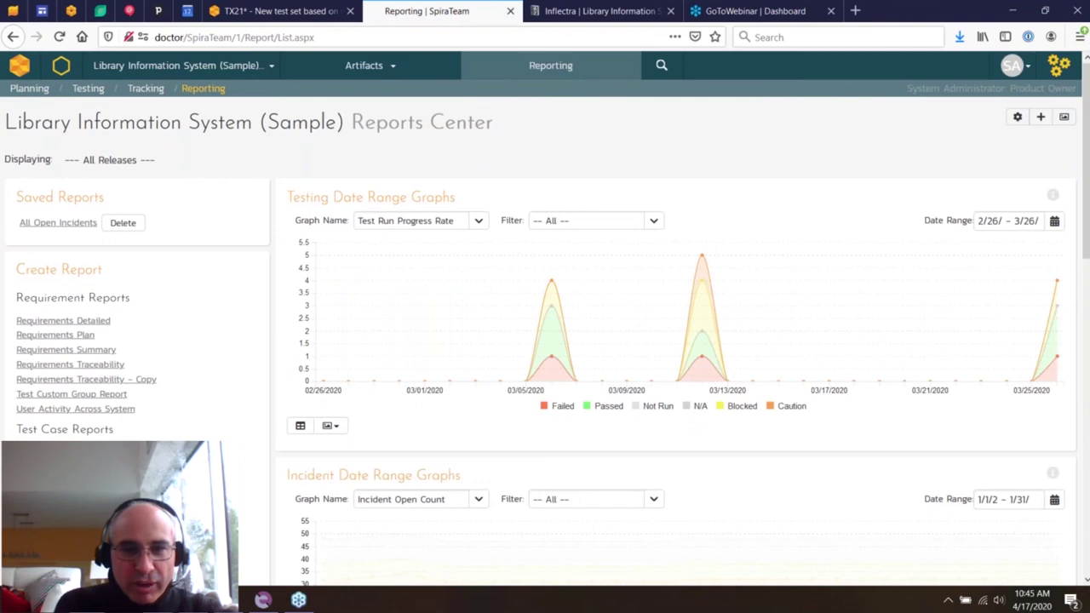
{"action": "scroll", "coordinate": [469, 263], "scroll_direction": "down", "scroll_amount": 4}
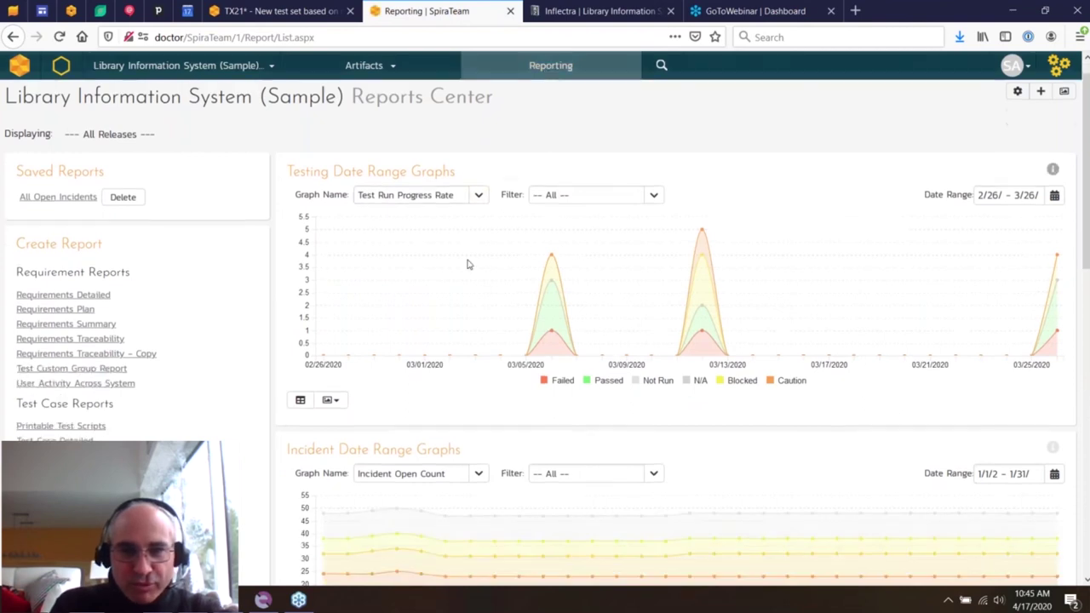
{"action": "scroll", "coordinate": [466, 264], "scroll_direction": "down", "scroll_amount": 5}
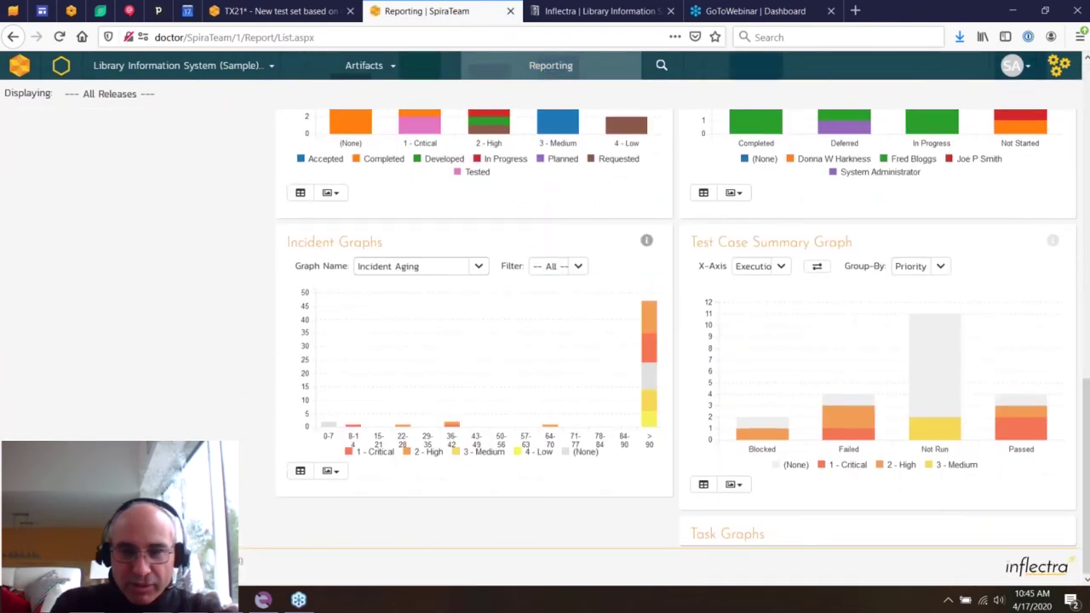
{"action": "scroll", "coordinate": [467, 264], "scroll_direction": "up", "scroll_amount": 4}
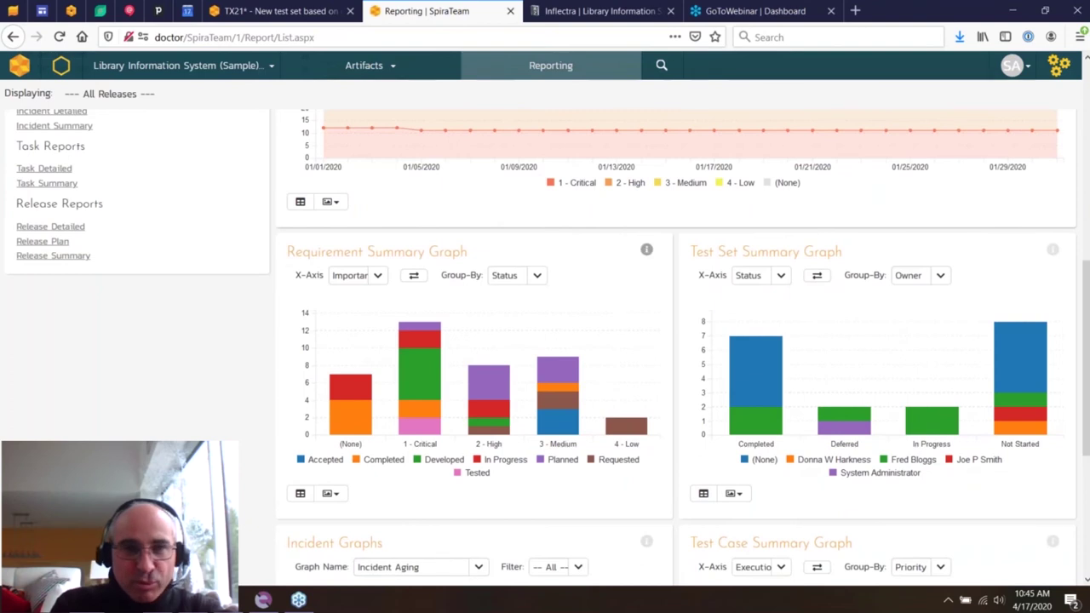
{"action": "scroll", "coordinate": [466, 264], "scroll_direction": "up", "scroll_amount": 6}
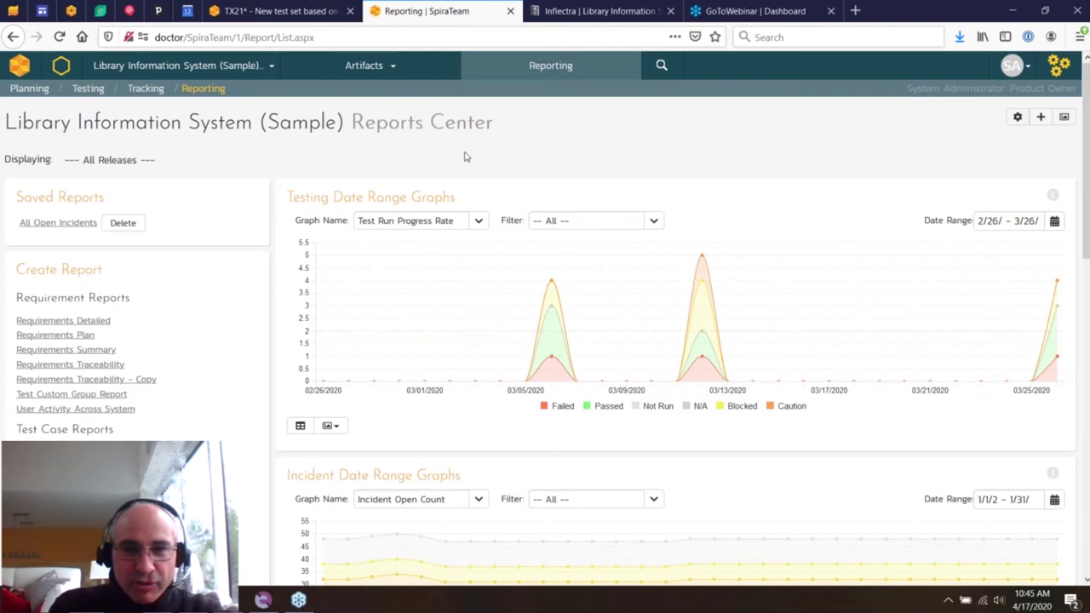
- Filter the report graphs to release 1.0.0.0, review them, then return to All Releases
{"action": "left_click", "coordinate": [115, 160]}
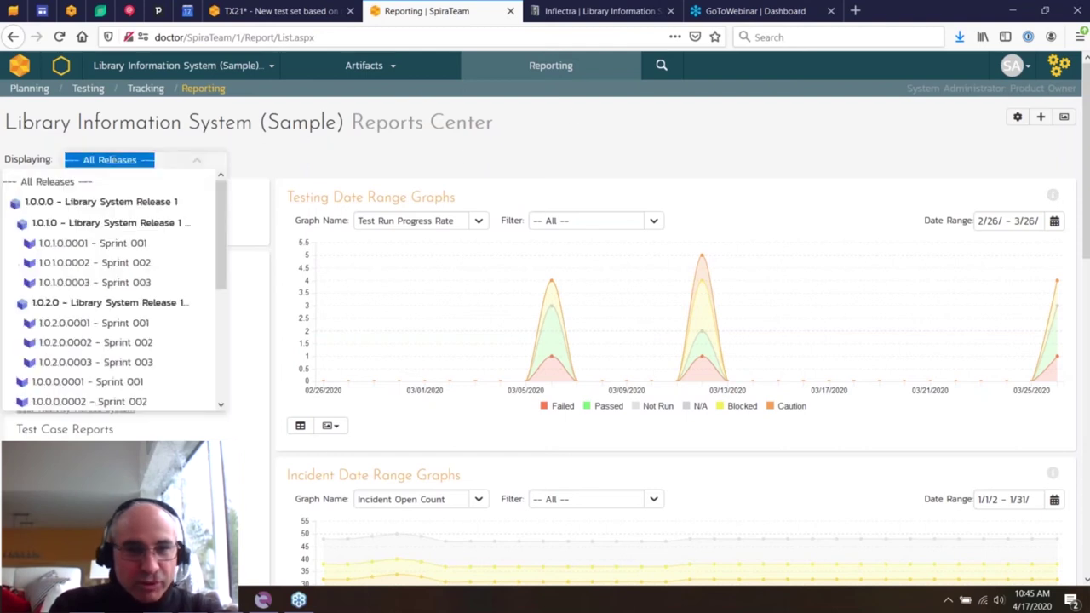
{"action": "left_click", "coordinate": [132, 202]}
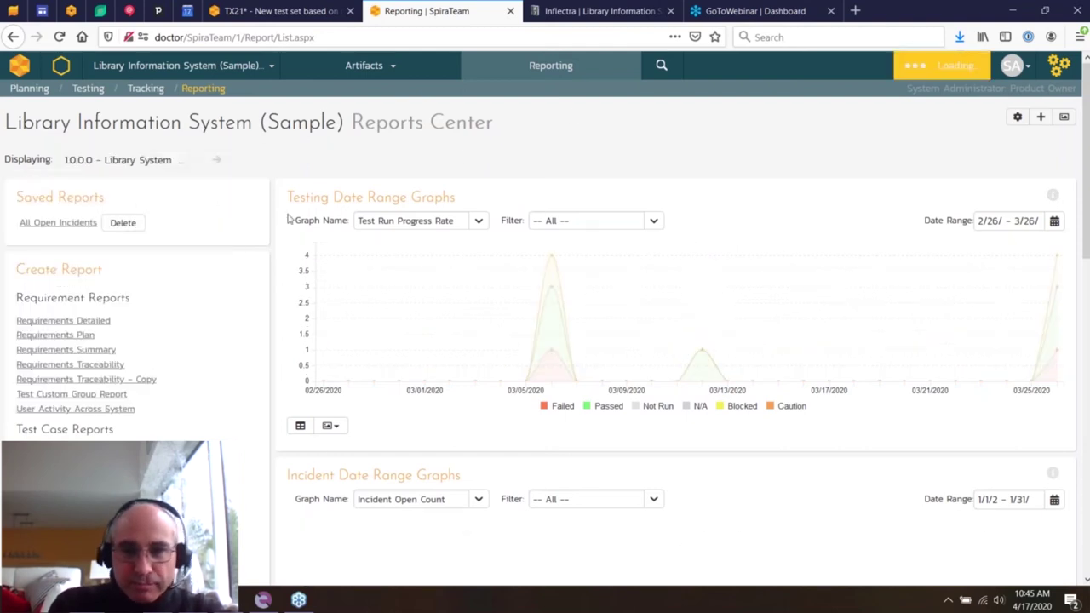
{"action": "scroll", "coordinate": [288, 218], "scroll_direction": "down", "scroll_amount": 3}
{"action": "scroll", "coordinate": [288, 219], "scroll_direction": "down", "scroll_amount": 8}
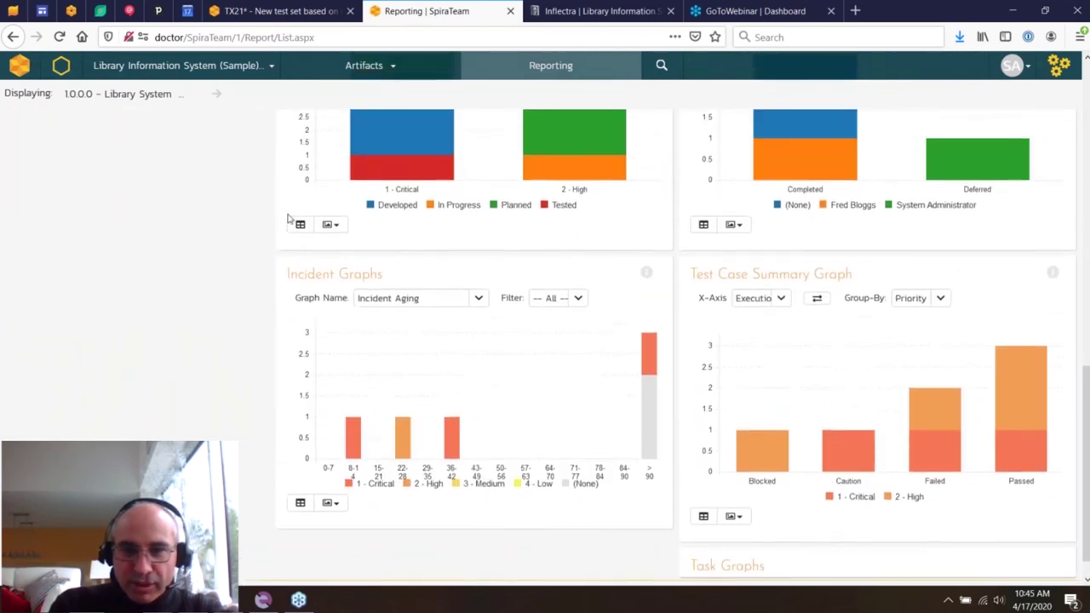
{"action": "scroll", "coordinate": [288, 219], "scroll_direction": "up", "scroll_amount": 9}
{"action": "scroll", "coordinate": [288, 219], "scroll_direction": "up", "scroll_amount": 2}
{"action": "left_click", "coordinate": [115, 159]}
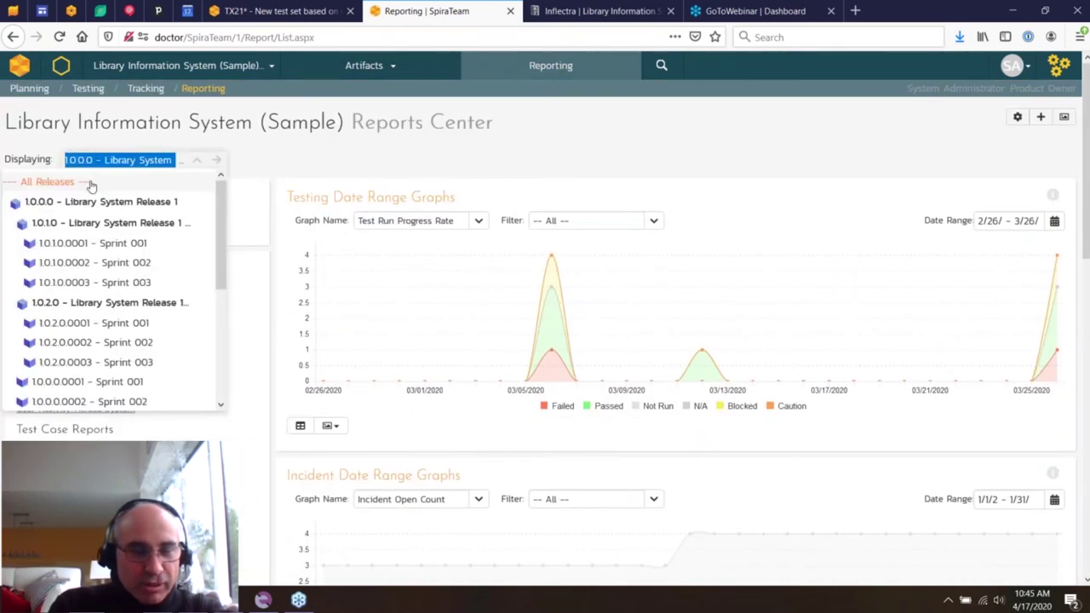
{"action": "left_click", "coordinate": [90, 181]}
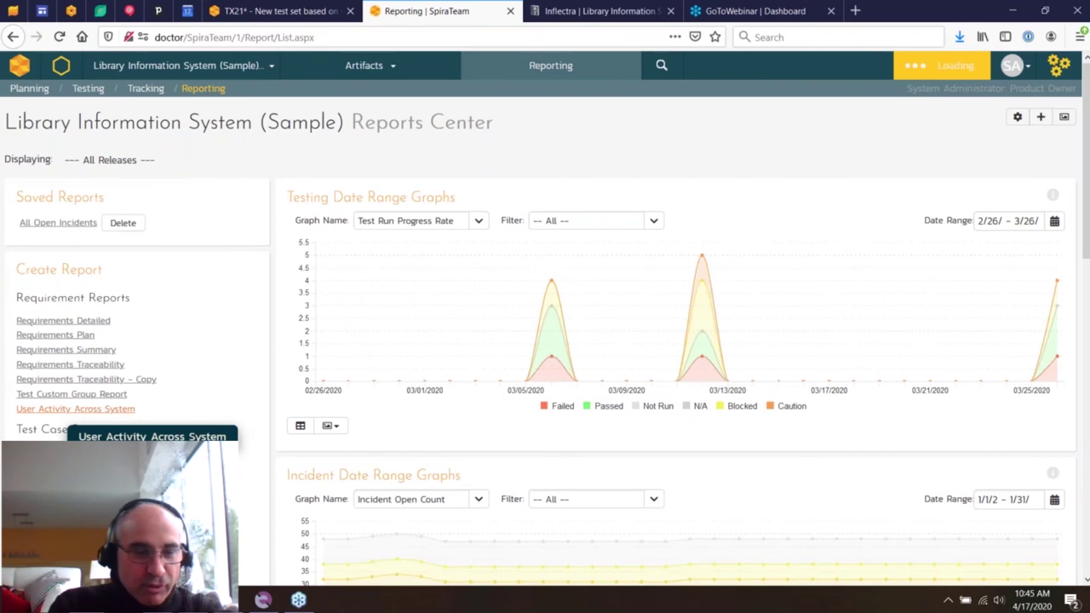
- Create a Requirements Traceability report in PDF format
{"action": "left_click", "coordinate": [106, 365]}
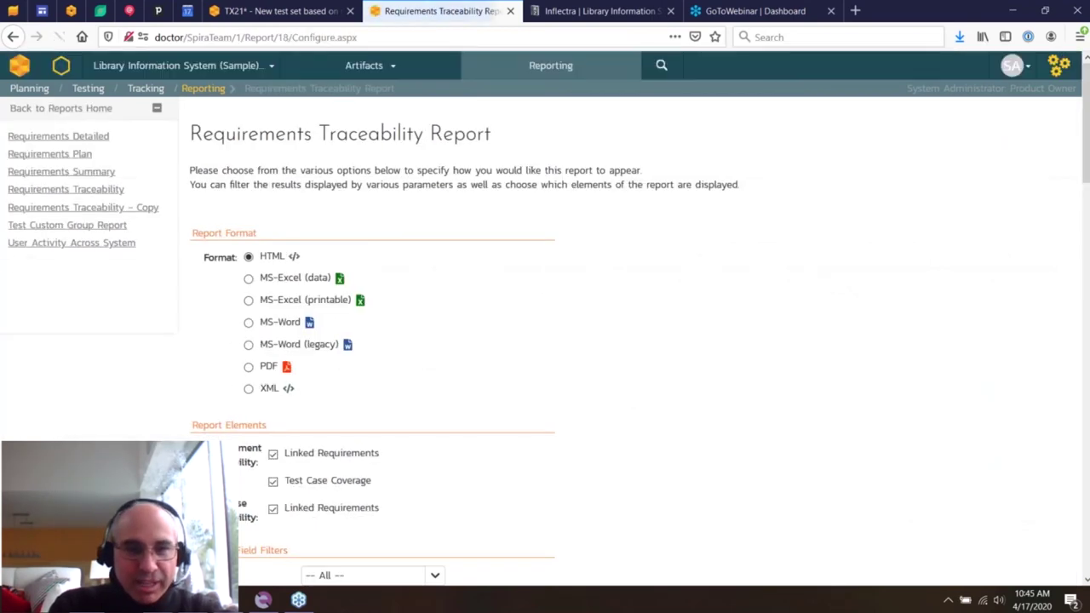
{"action": "left_click", "coordinate": [247, 367]}
{"action": "scroll", "coordinate": [247, 372], "scroll_direction": "down", "scroll_amount": 10}
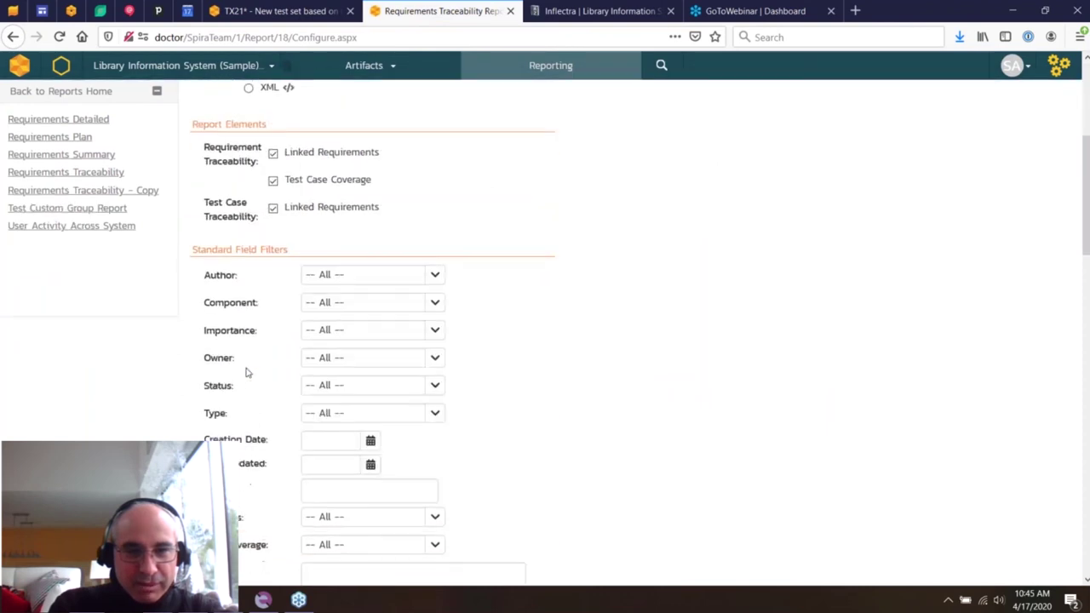
{"action": "scroll", "coordinate": [187, 408], "scroll_direction": "down", "scroll_amount": 15}
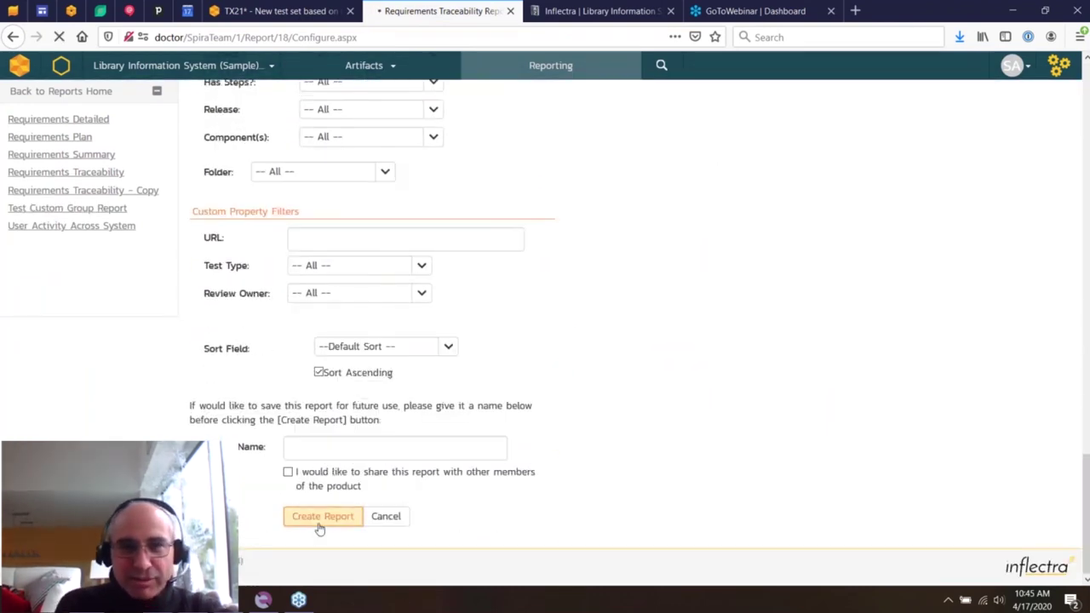
{"action": "left_click", "coordinate": [318, 519]}
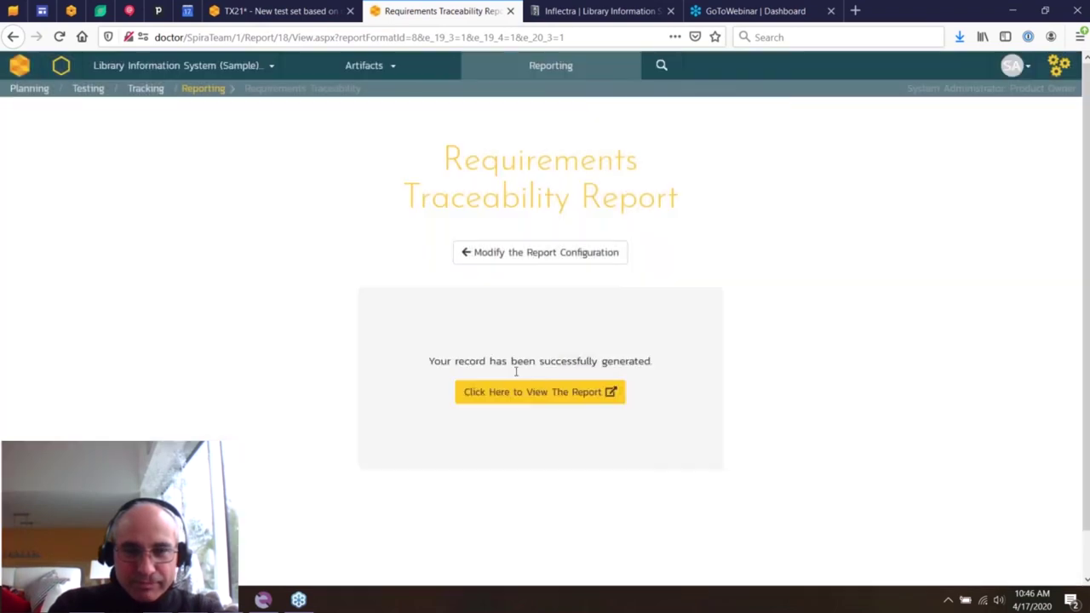
- View the generated traceability PDF, close it, and switch to Rapise
{"action": "left_click", "coordinate": [528, 393]}
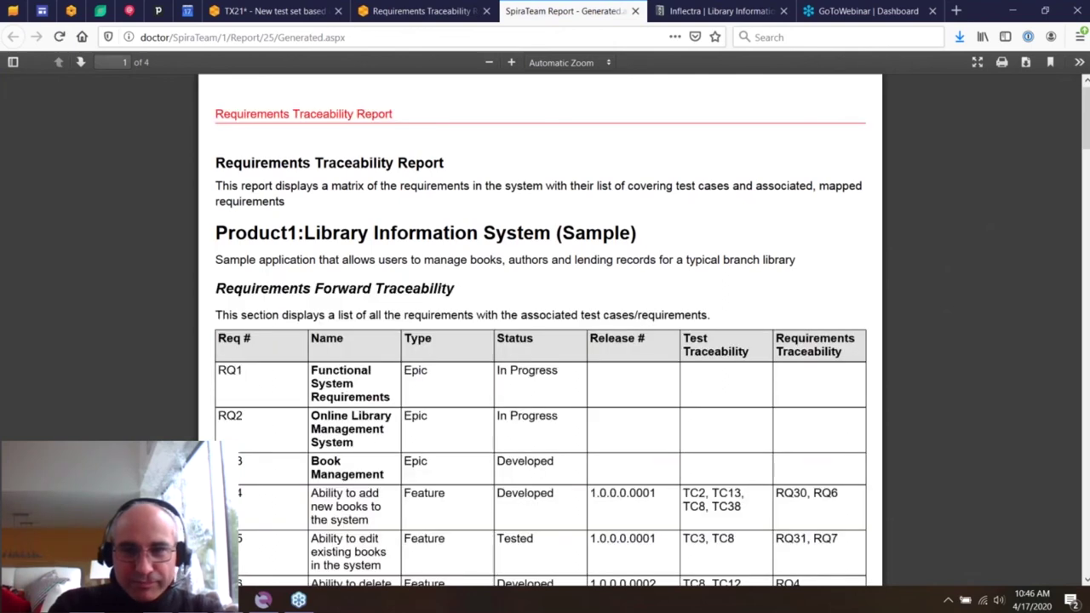
{"action": "scroll", "coordinate": [572, 105], "scroll_direction": "down", "scroll_amount": 8}
{"action": "scroll", "coordinate": [572, 106], "scroll_direction": "up", "scroll_amount": 8}
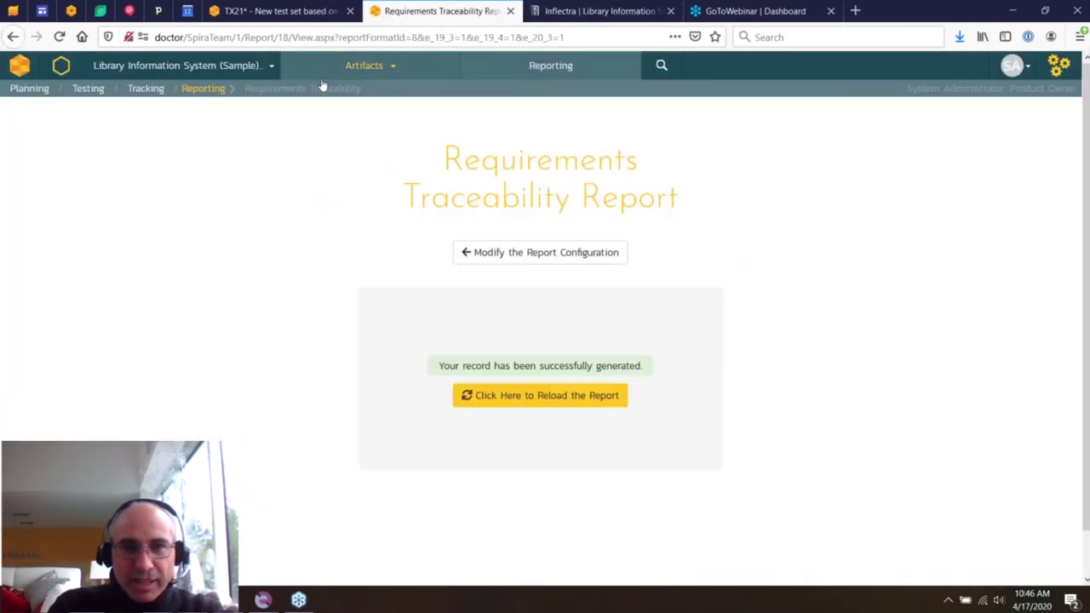
{"action": "left_click", "coordinate": [634, 11]}
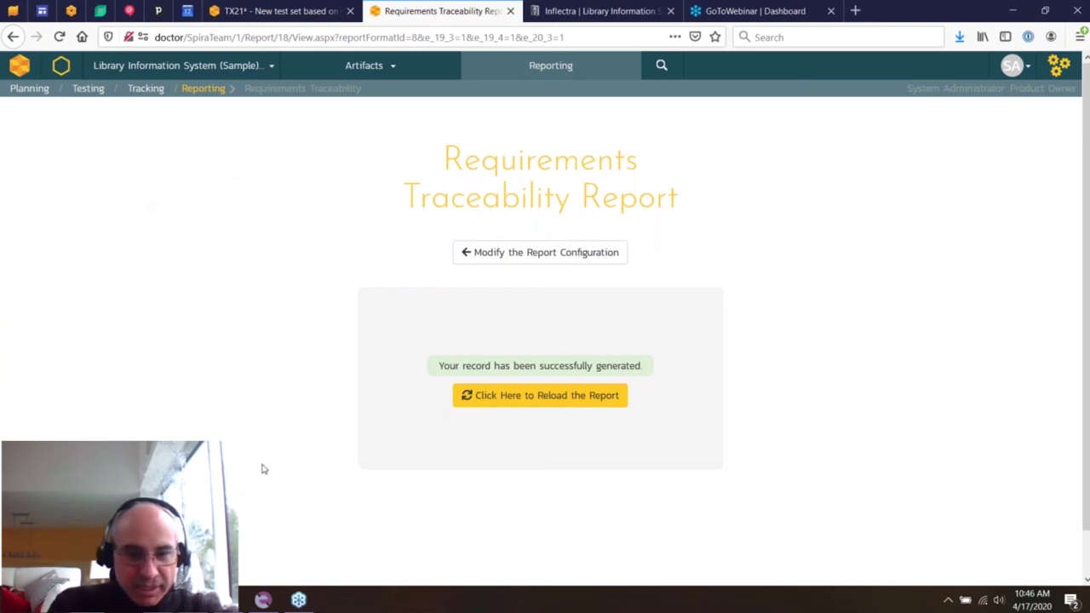
{"action": "left_click", "coordinate": [262, 599]}
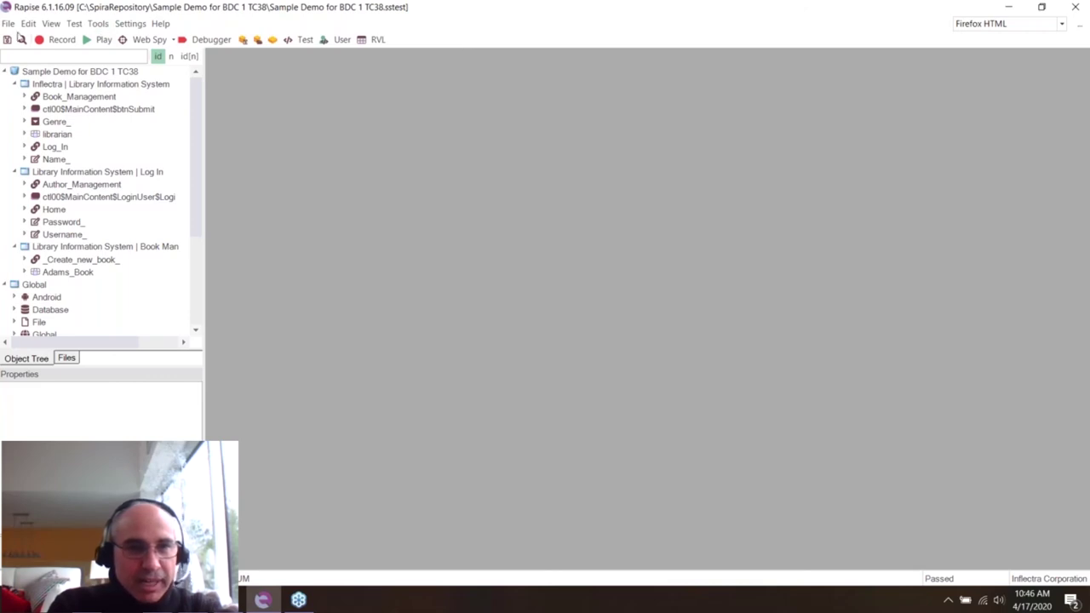
- Collapse the Library Information System, Log In and Book Management nodes in the Object Tree
{"action": "left_click", "coordinate": [13, 83]}
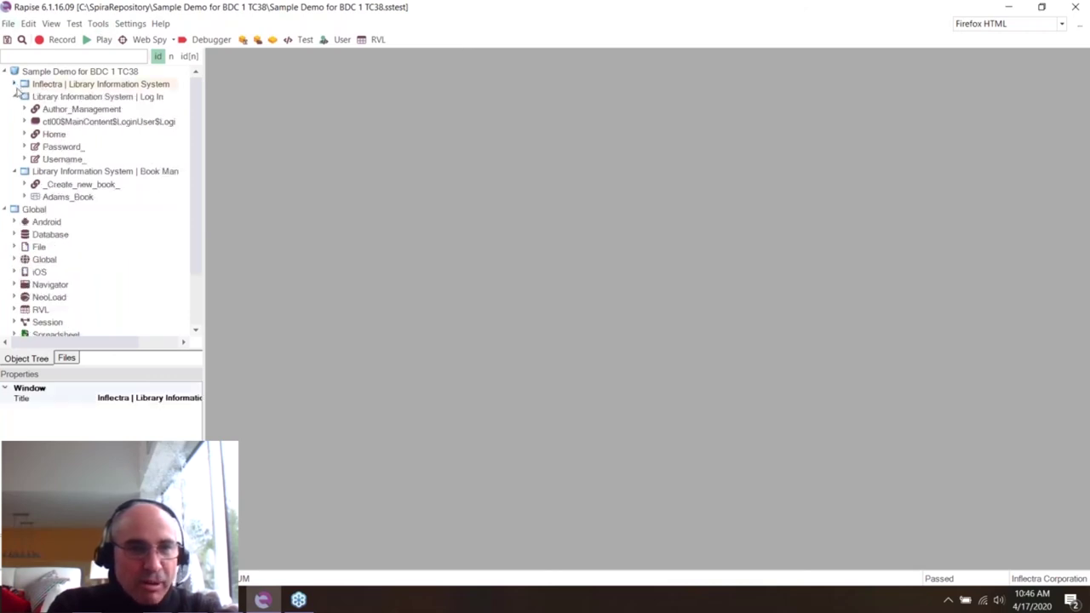
{"action": "left_click", "coordinate": [14, 96]}
{"action": "left_click", "coordinate": [13, 109]}
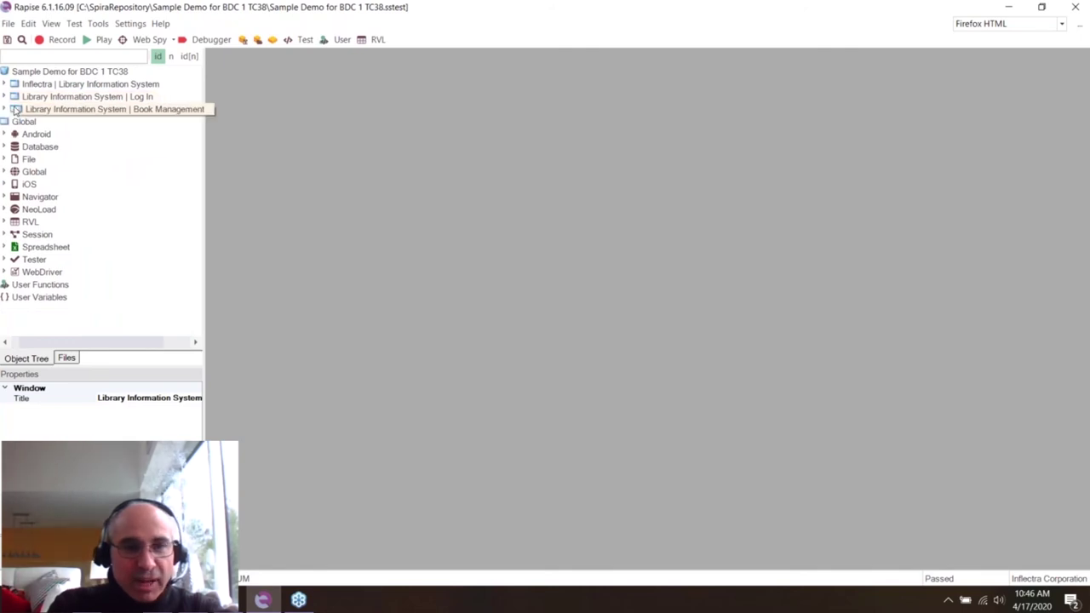
{"action": "left_click_drag", "start_coordinate": [74, 343], "coordinate": [65, 342]}
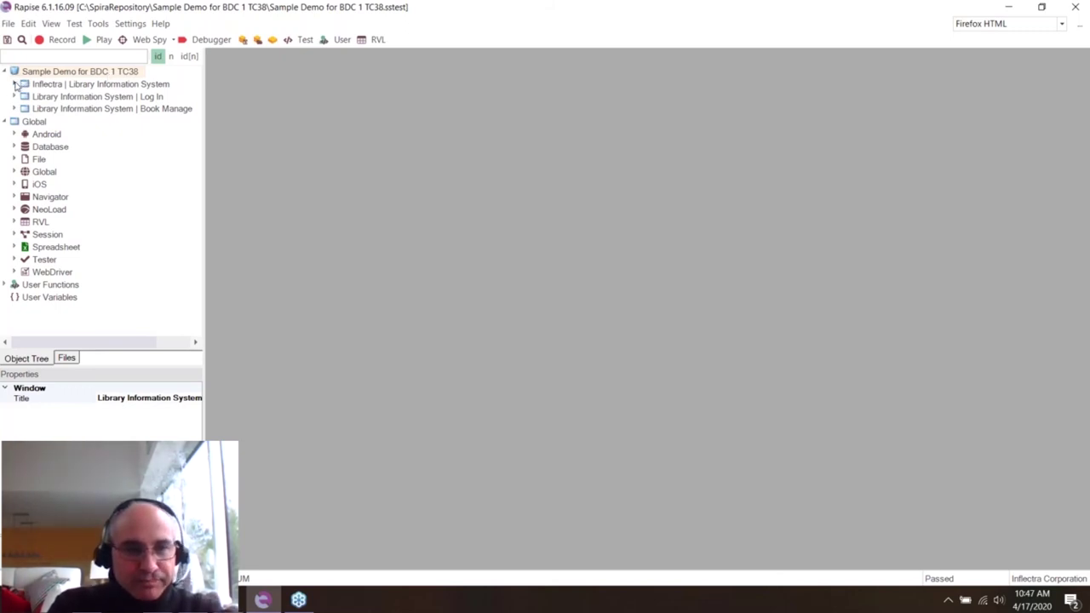
{"action": "left_click", "coordinate": [9, 23]}
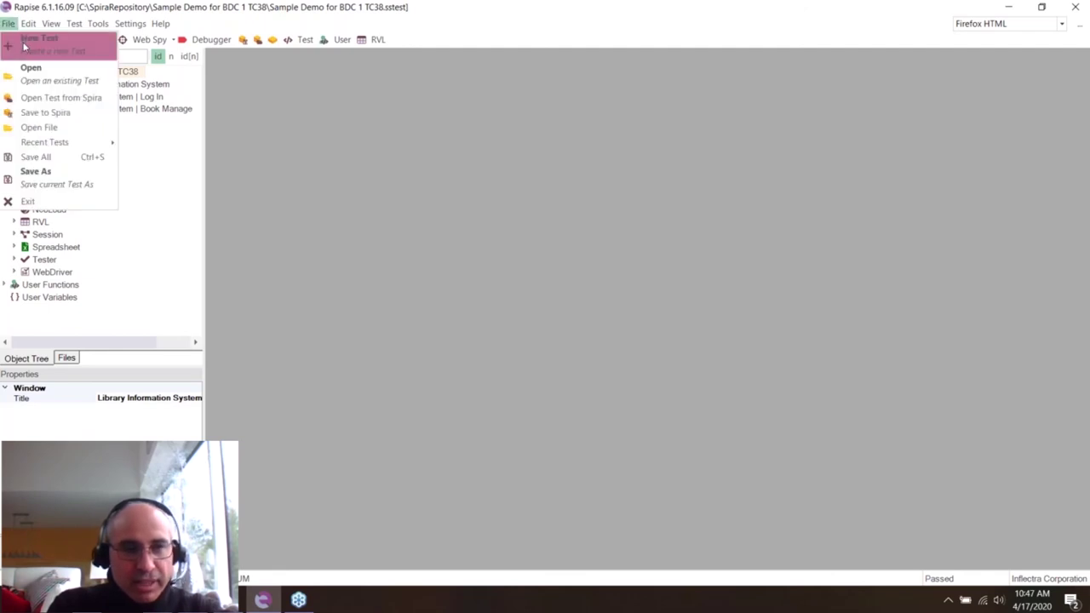
- Start a new Rapise test and close the Requirements Traceability Report page in the browser
{"action": "left_click", "coordinate": [34, 38]}
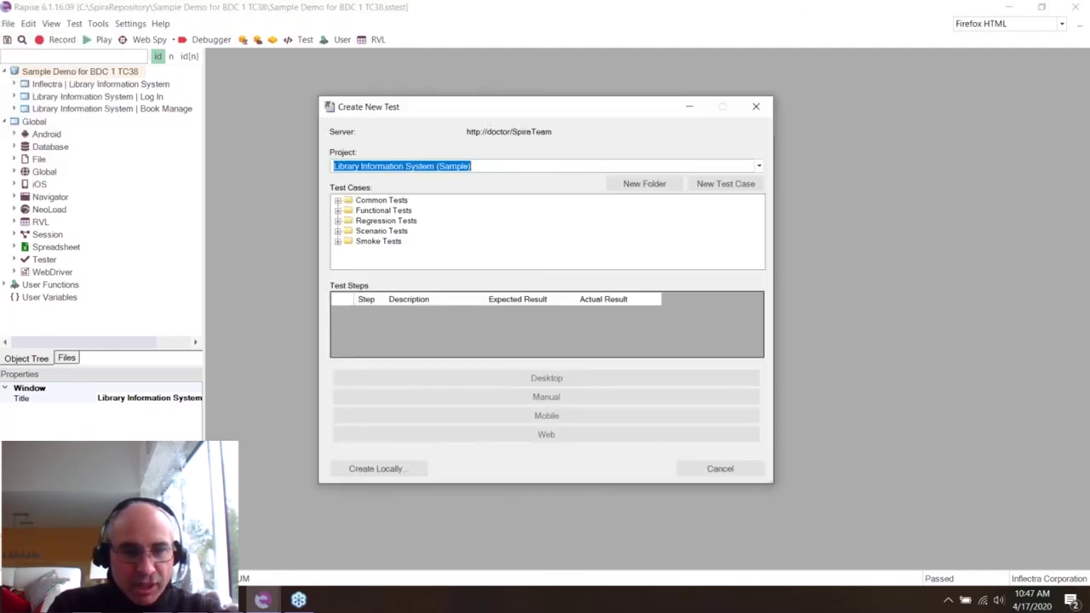
{"action": "left_click", "coordinate": [262, 600]}
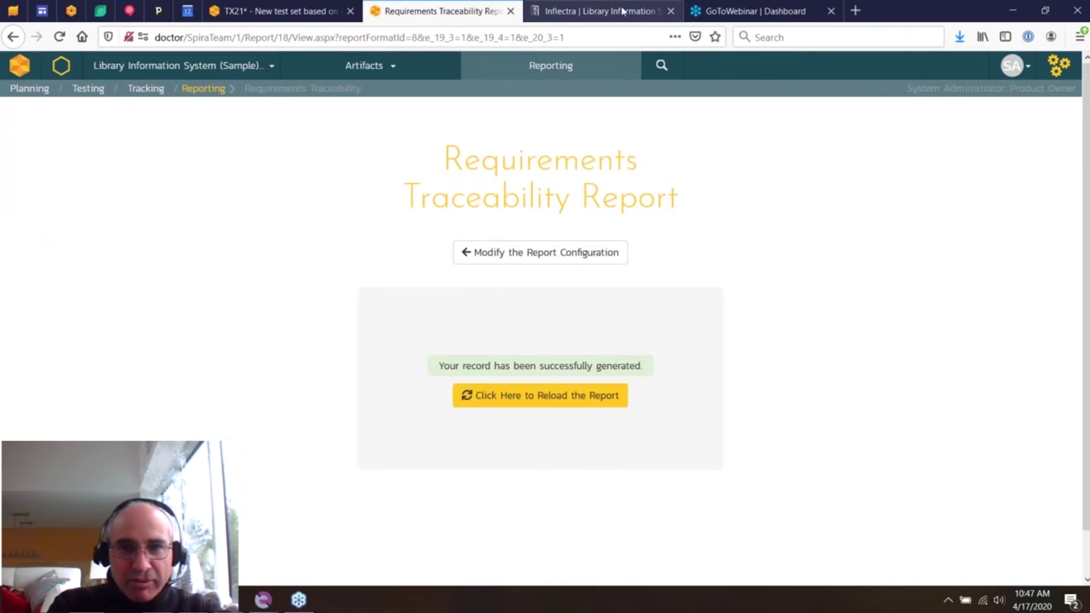
{"action": "left_click", "coordinate": [622, 11]}
{"action": "left_click", "coordinate": [509, 11]}
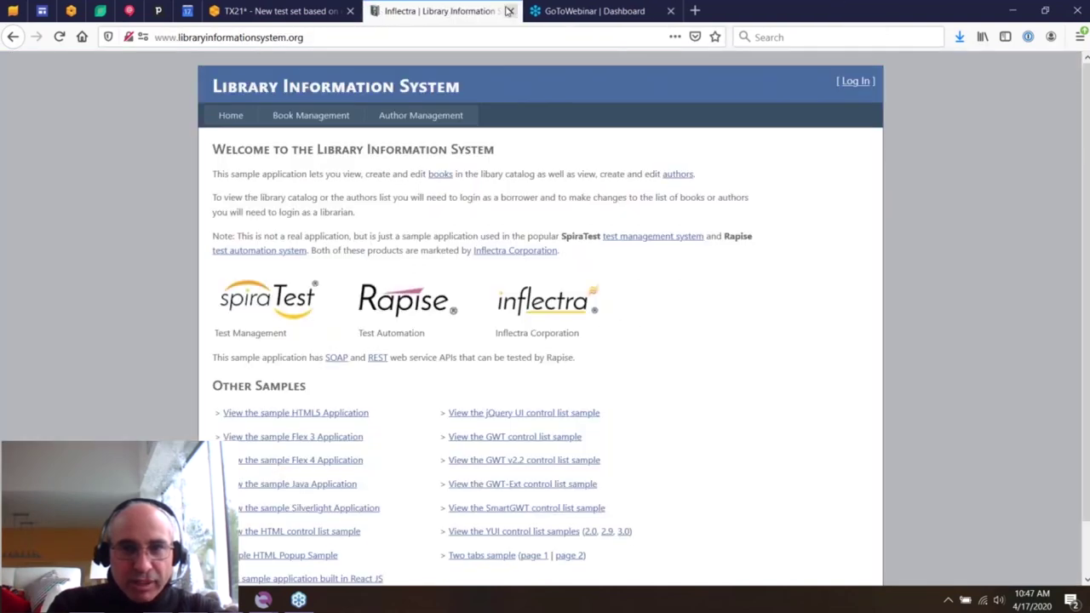
{"action": "mouse_move", "coordinate": [298, 600]}
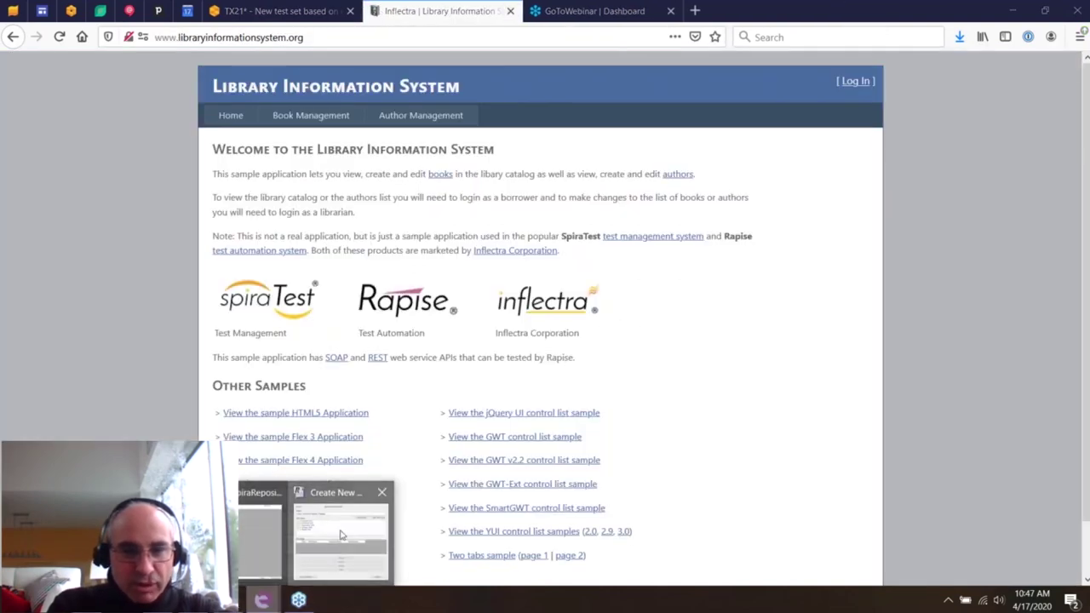
{"action": "left_click", "coordinate": [341, 534]}
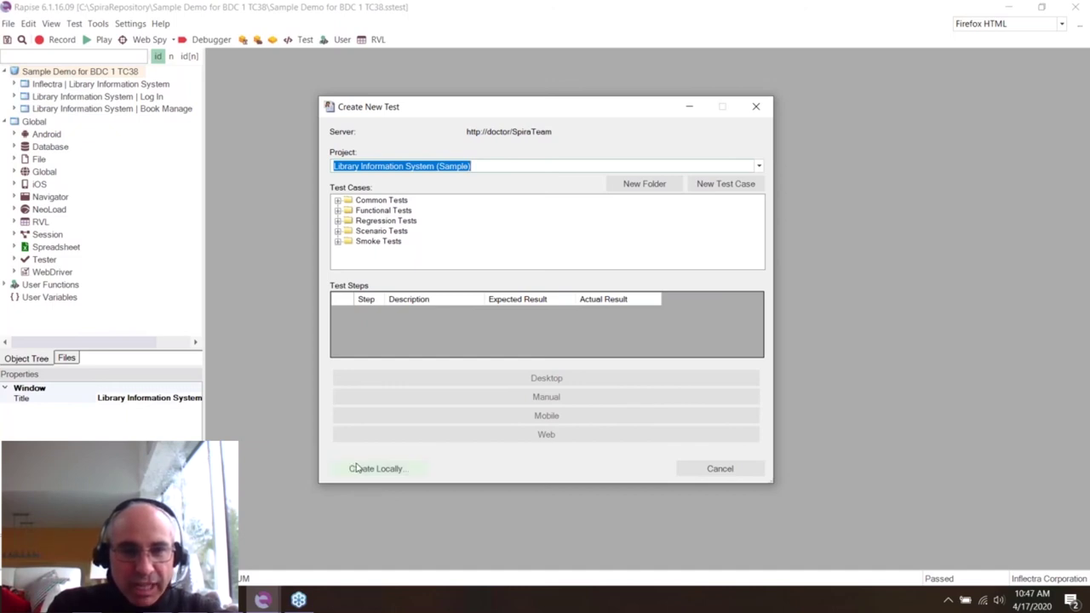
- Add the test case 'Simple Web Test of LIS' under Regression Tests
{"action": "left_click", "coordinate": [338, 211]}
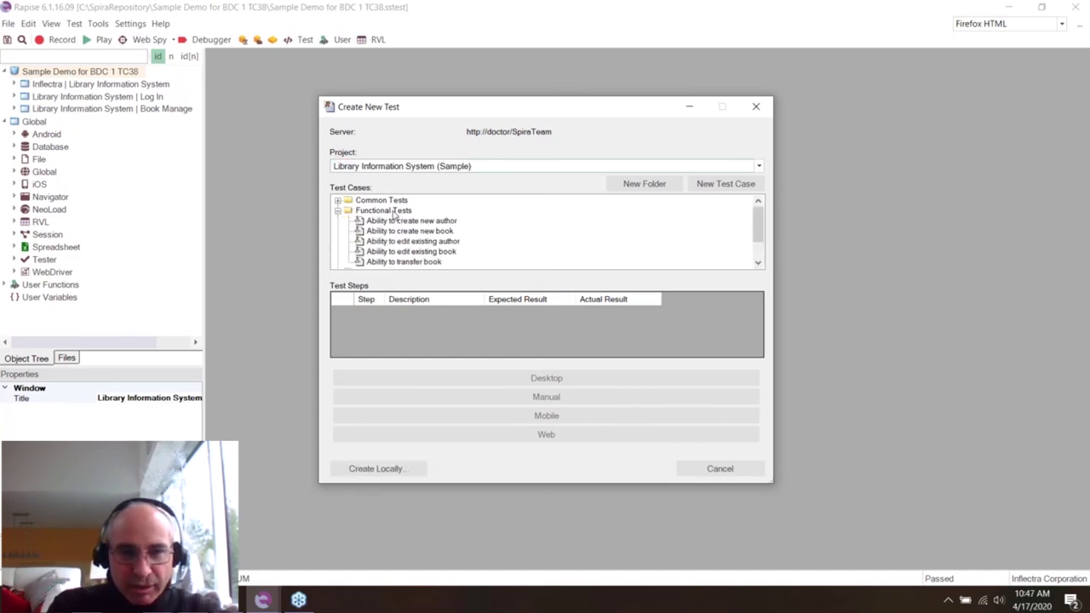
{"action": "left_click", "coordinate": [337, 211]}
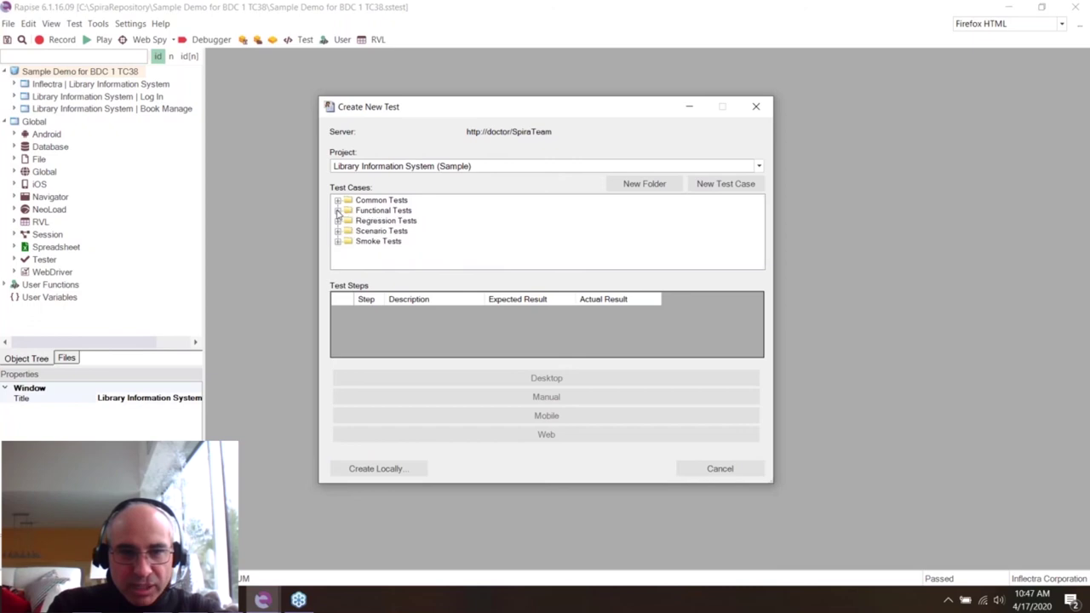
{"action": "left_click", "coordinate": [392, 223]}
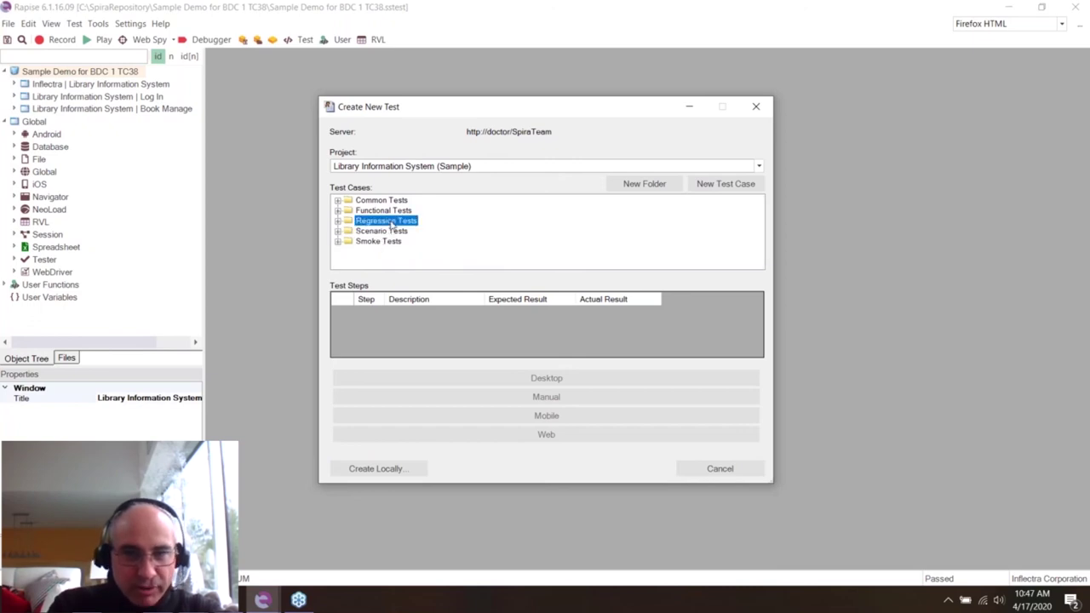
{"action": "left_click", "coordinate": [720, 191]}
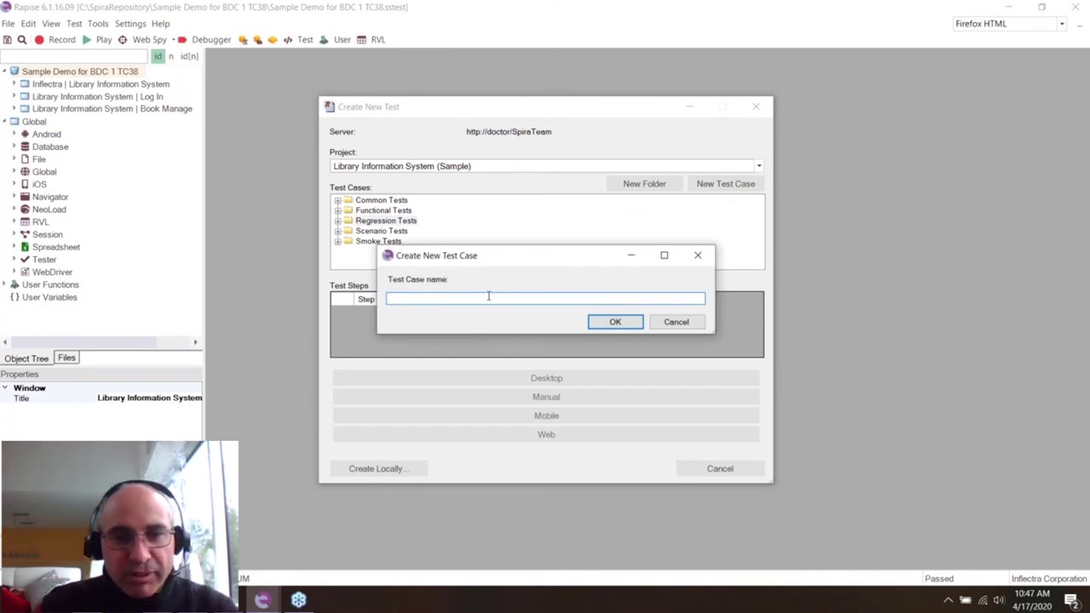
{"action": "type", "text": "Si"}
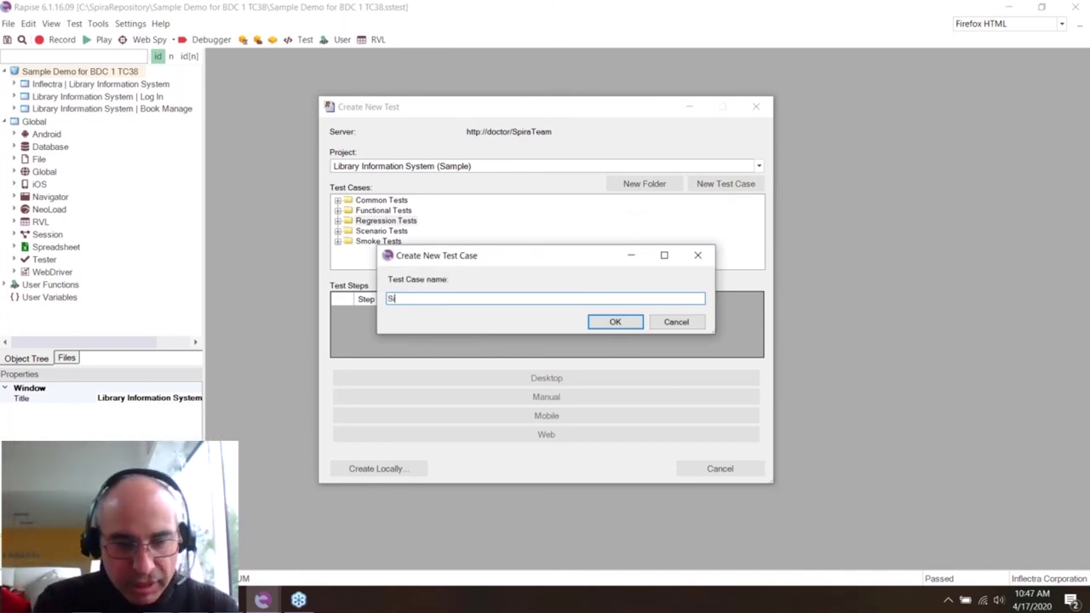
{"action": "type", "text": "mple Web Test of LIS"}
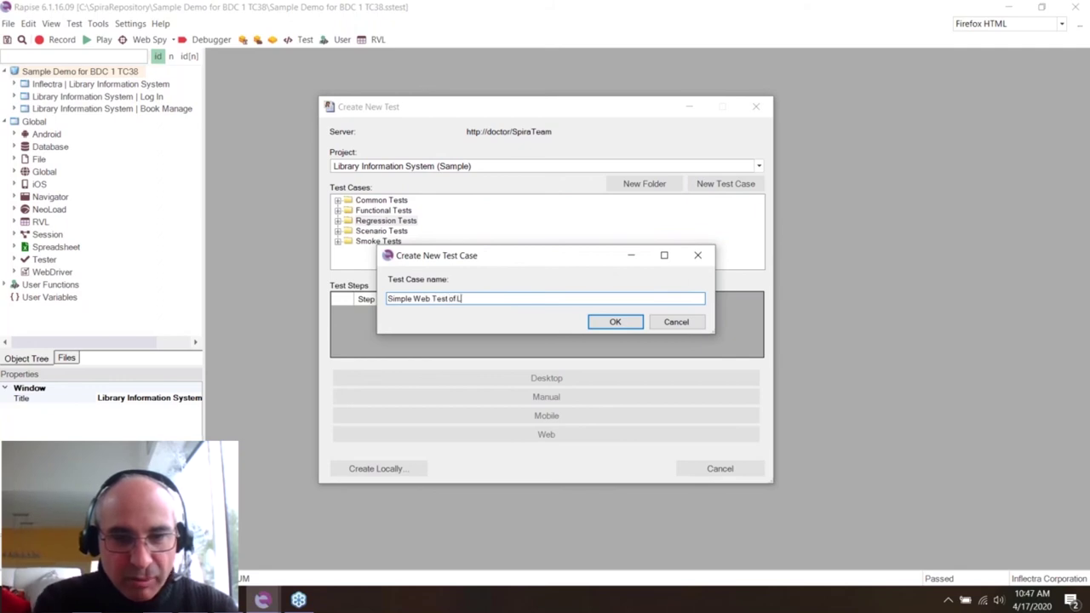
{"action": "left_click", "coordinate": [624, 326]}
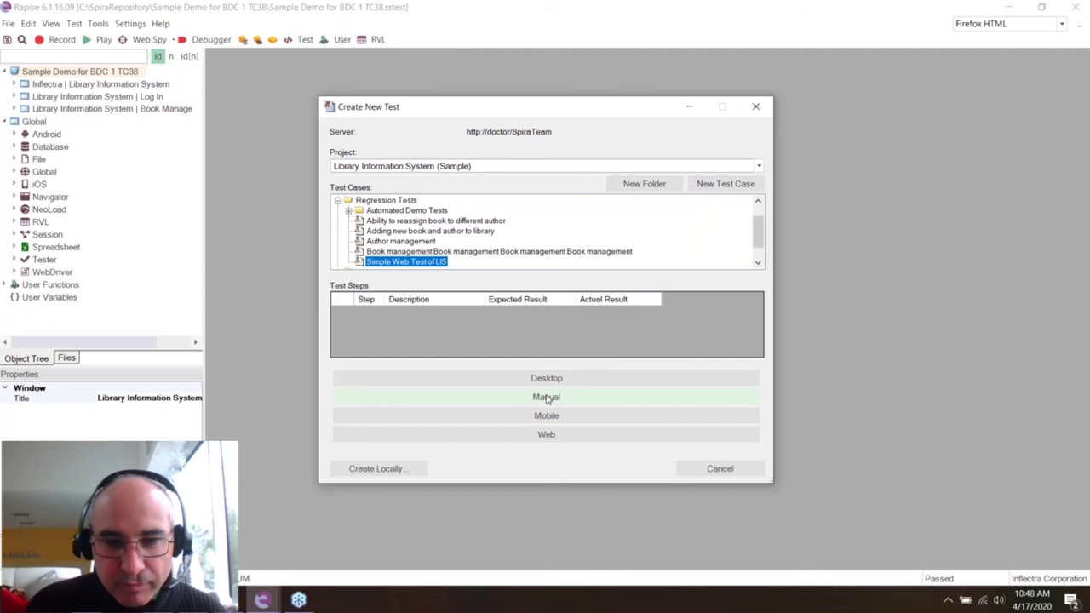
- Make the test a web test with the Firefox HTML profile and RVL scripting
{"action": "left_click", "coordinate": [558, 436]}
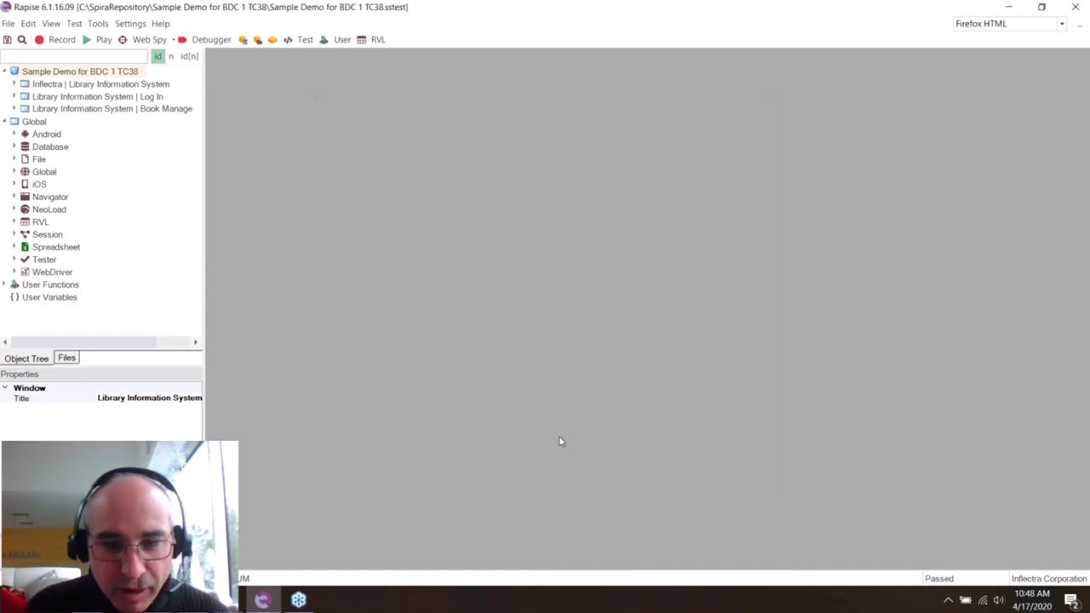
{"action": "left_click", "coordinate": [576, 289]}
{"action": "left_click", "coordinate": [536, 302]}
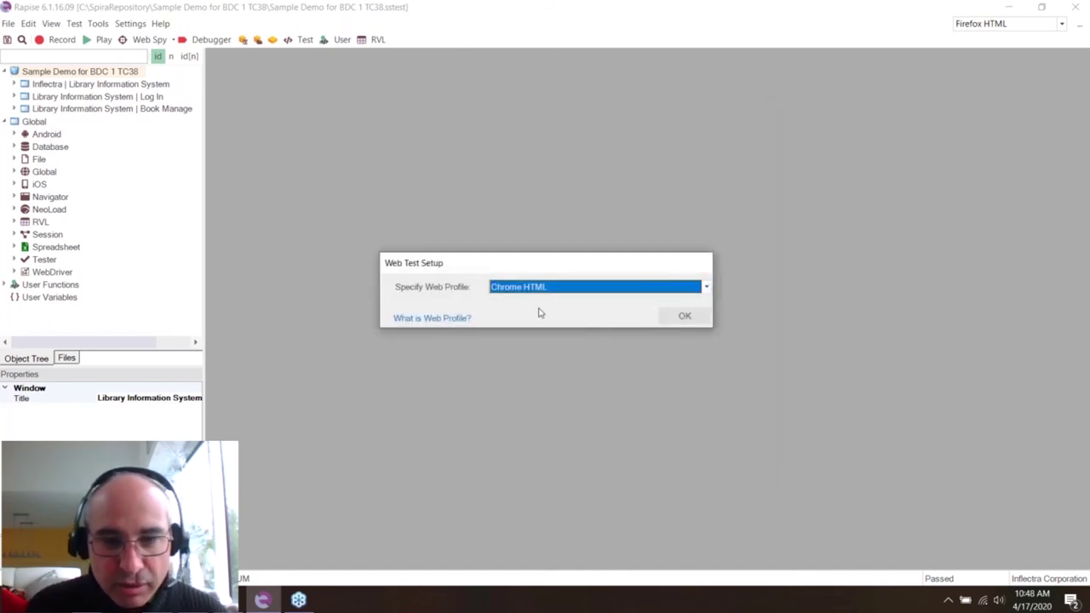
{"action": "left_click", "coordinate": [548, 296]}
{"action": "left_click", "coordinate": [543, 315]}
{"action": "left_click", "coordinate": [687, 317]}
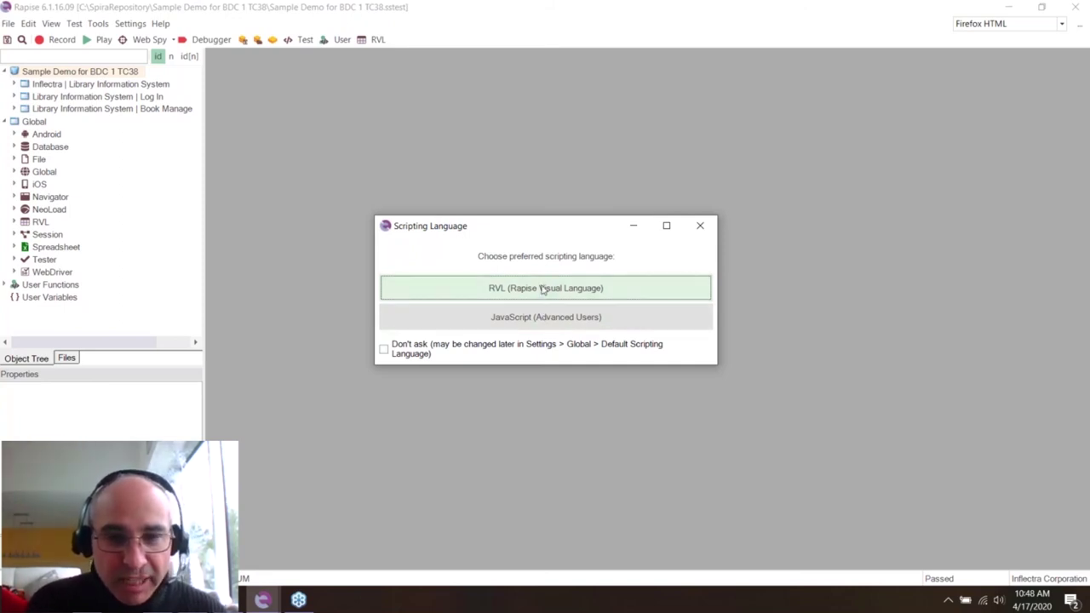
{"action": "left_click", "coordinate": [541, 290]}
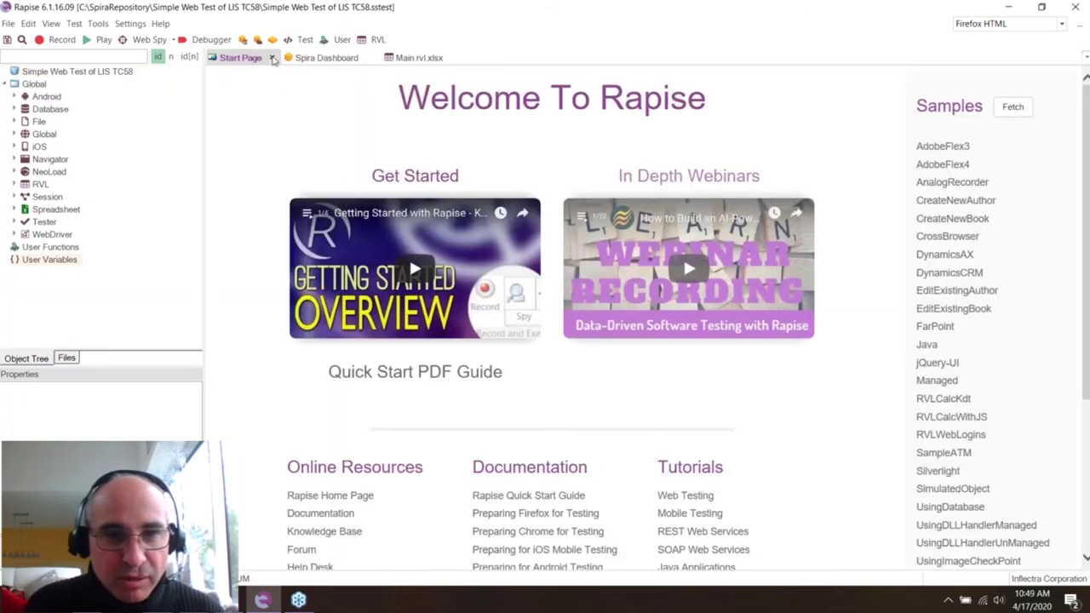
- Close the Start Page and Spira Dashboard tabs and bring up the library site in Firefox
{"action": "left_click", "coordinate": [274, 60]}
{"action": "left_click", "coordinate": [296, 58]}
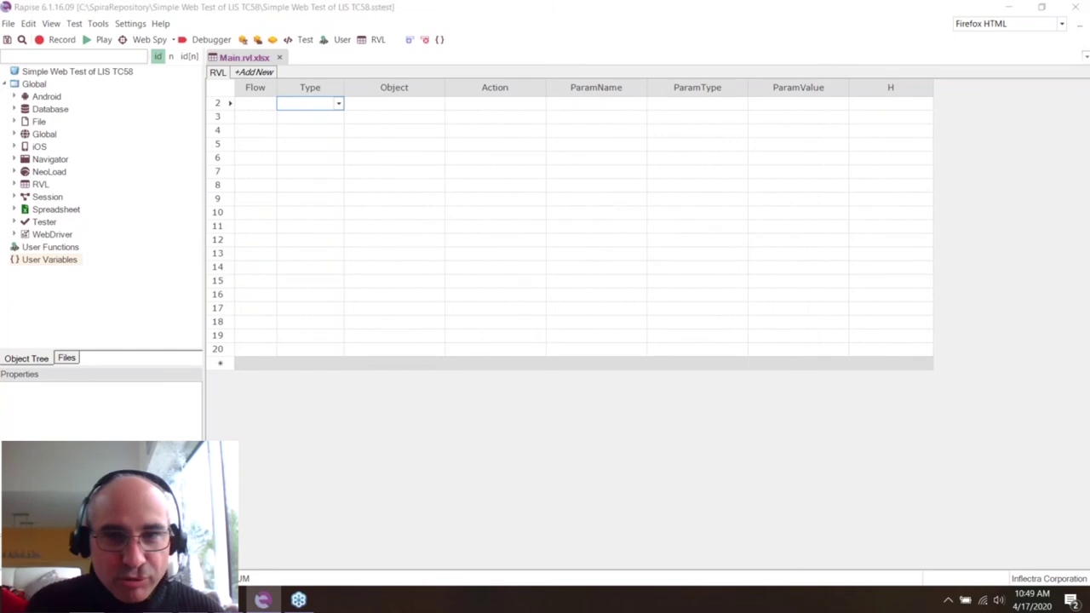
{"action": "left_click", "coordinate": [264, 600]}
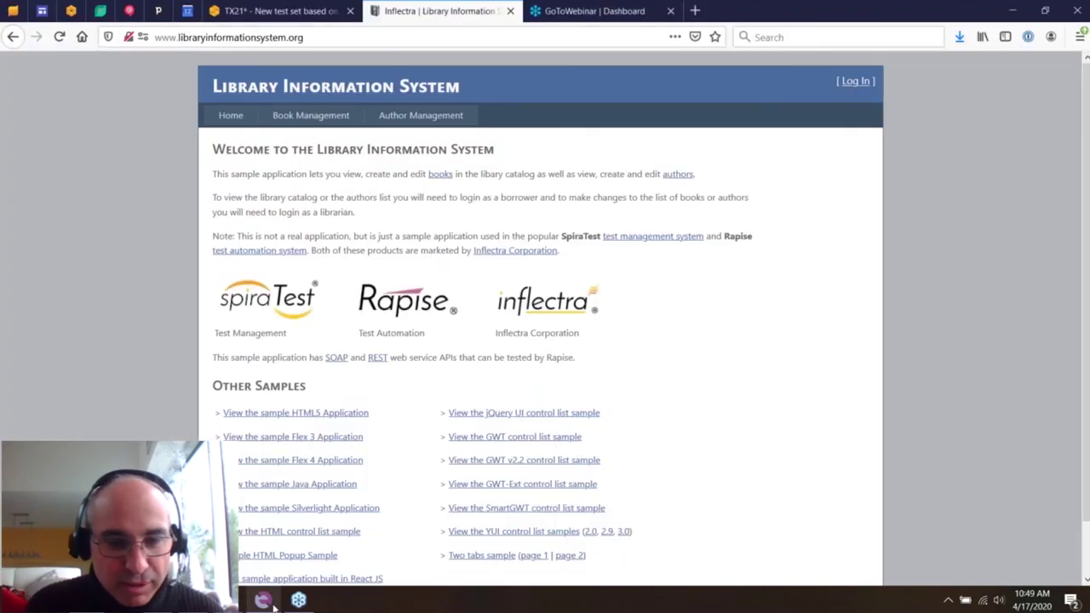
- Start Rapise recording and go to the Library Information System Log In page
{"action": "left_click", "coordinate": [264, 600]}
{"action": "left_click", "coordinate": [62, 40]}
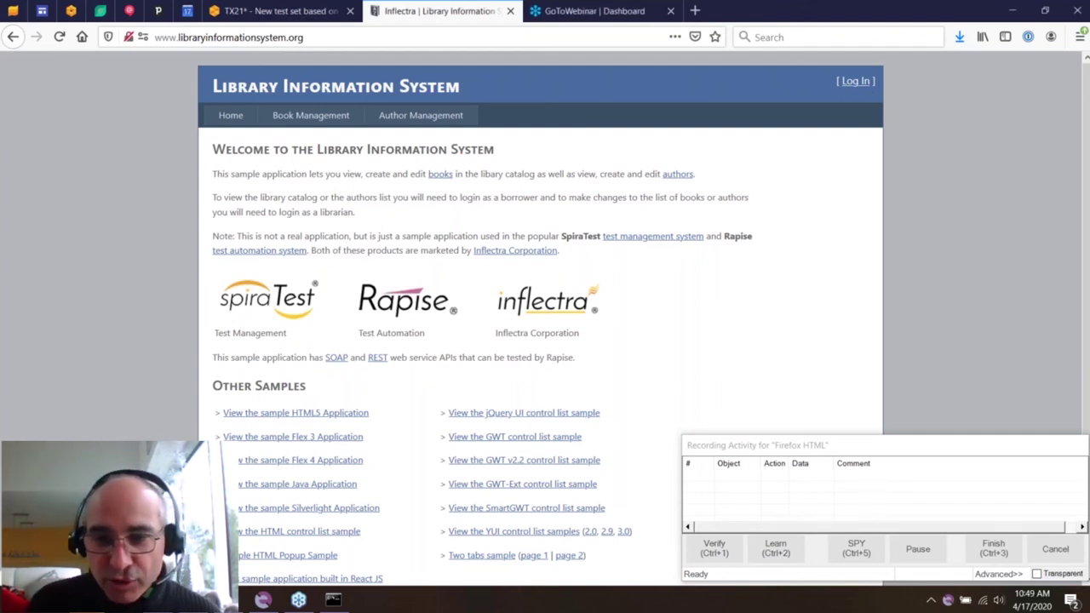
{"action": "left_click", "coordinate": [854, 83]}
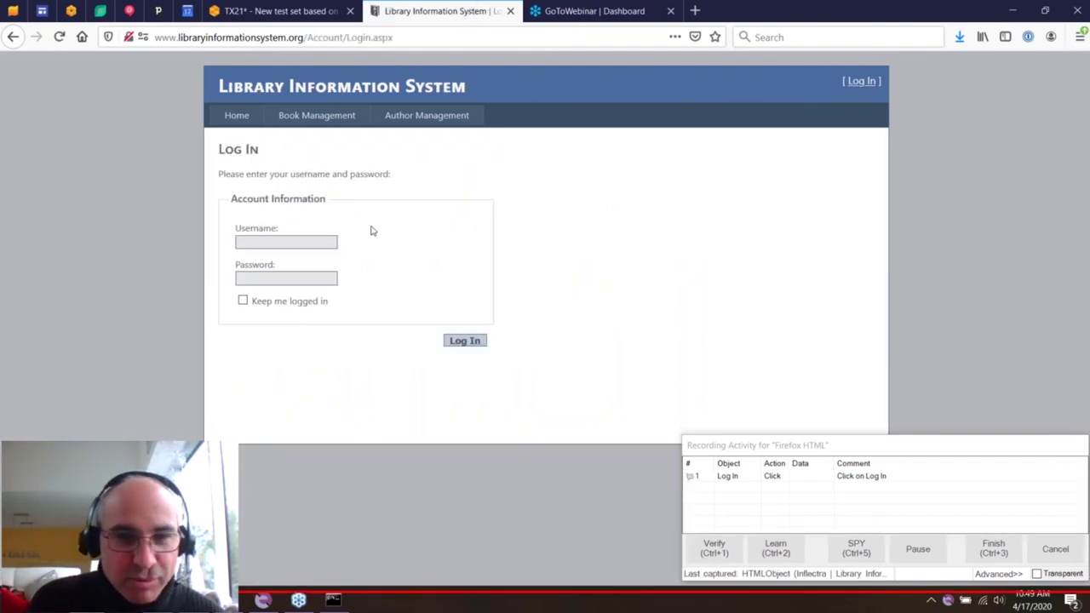
- Enter the librarian username and account password and submit the login form
{"action": "left_click", "coordinate": [281, 241]}
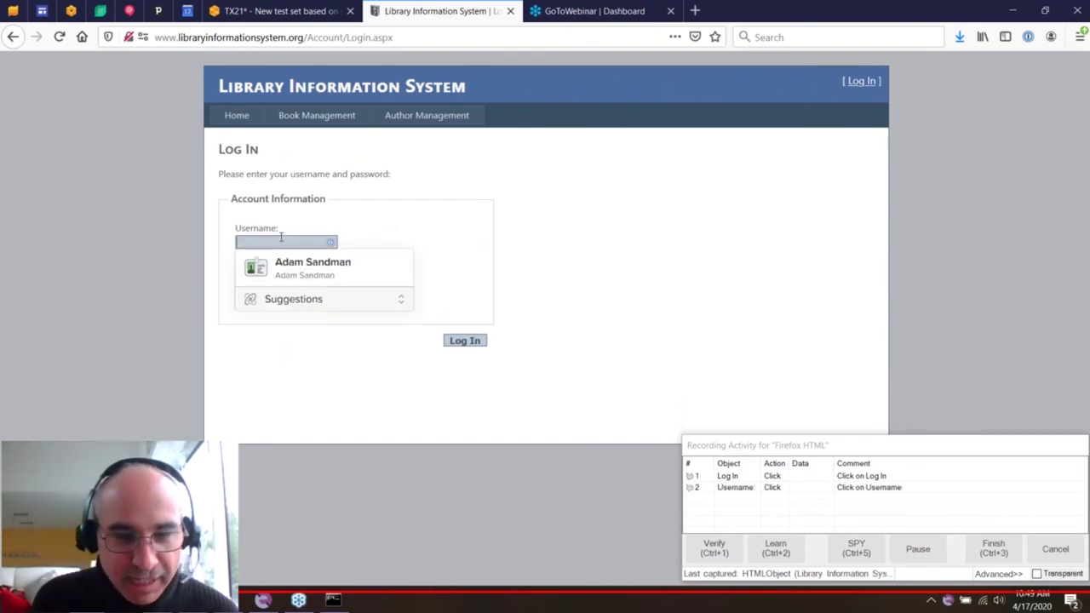
{"action": "type", "text": "librarian"}
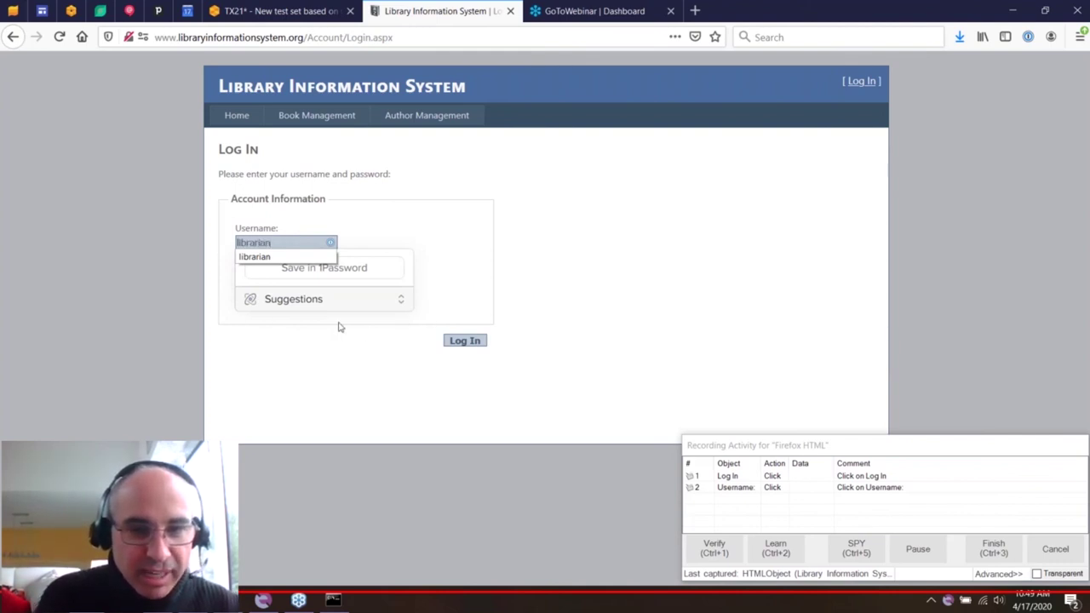
{"action": "left_click", "coordinate": [210, 277]}
{"action": "left_click", "coordinate": [264, 278]}
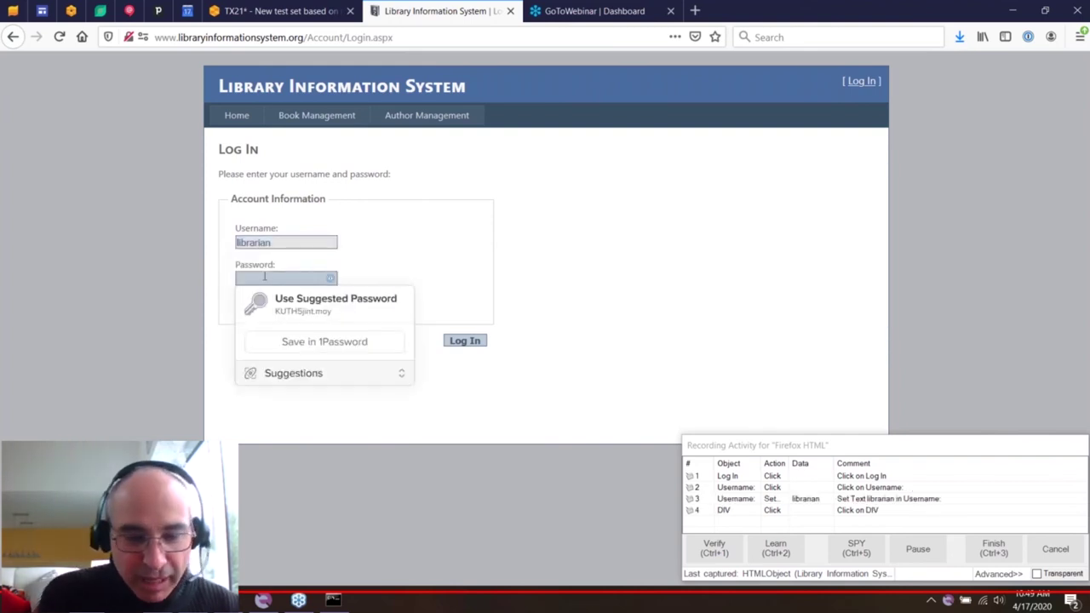
{"action": "type", "text": "librarian"}
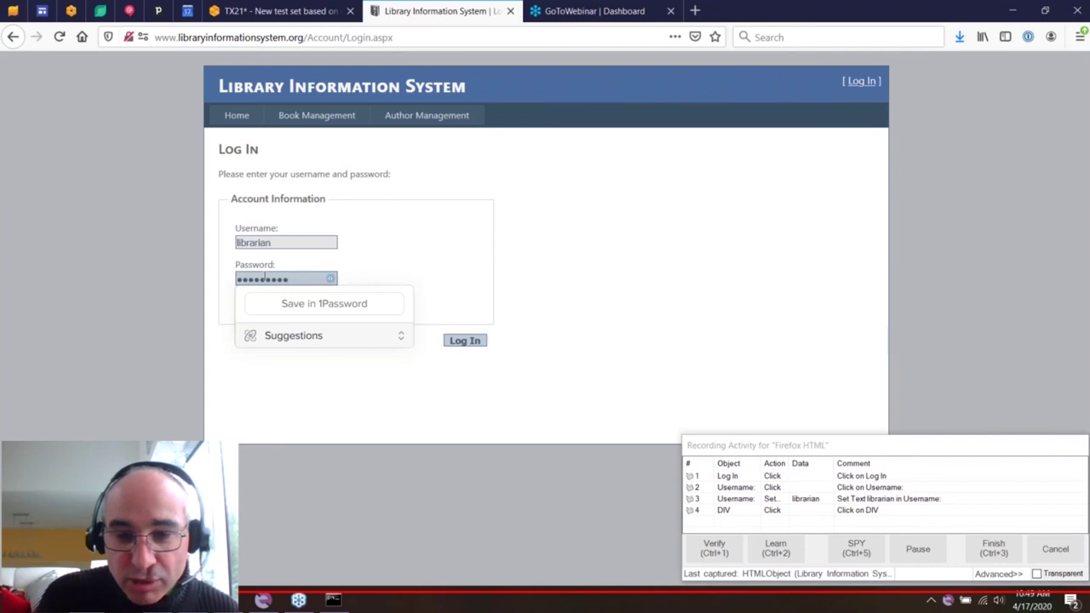
{"action": "left_click", "coordinate": [454, 342]}
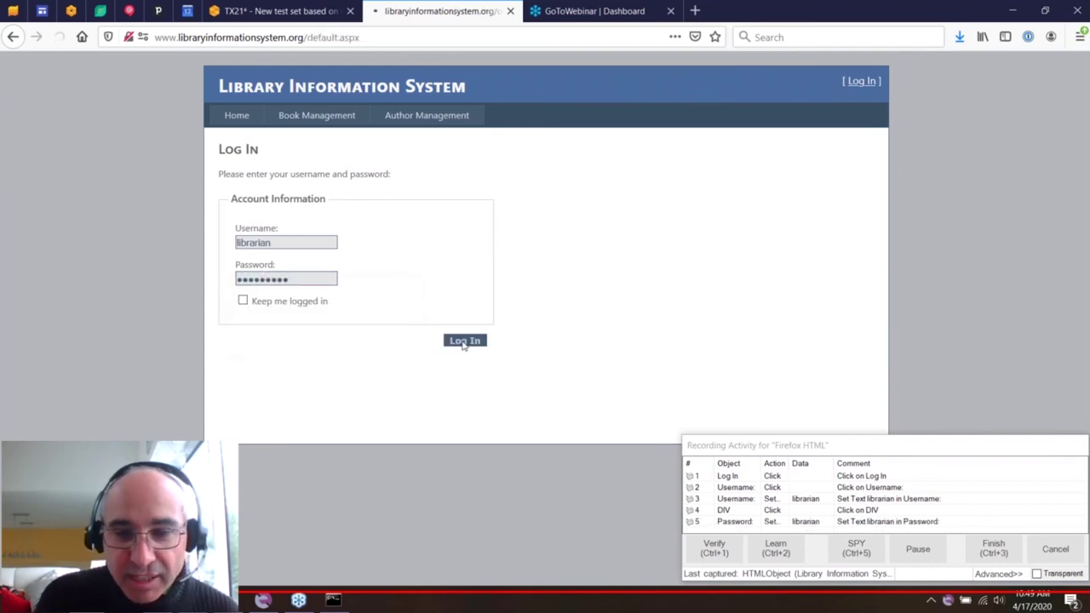
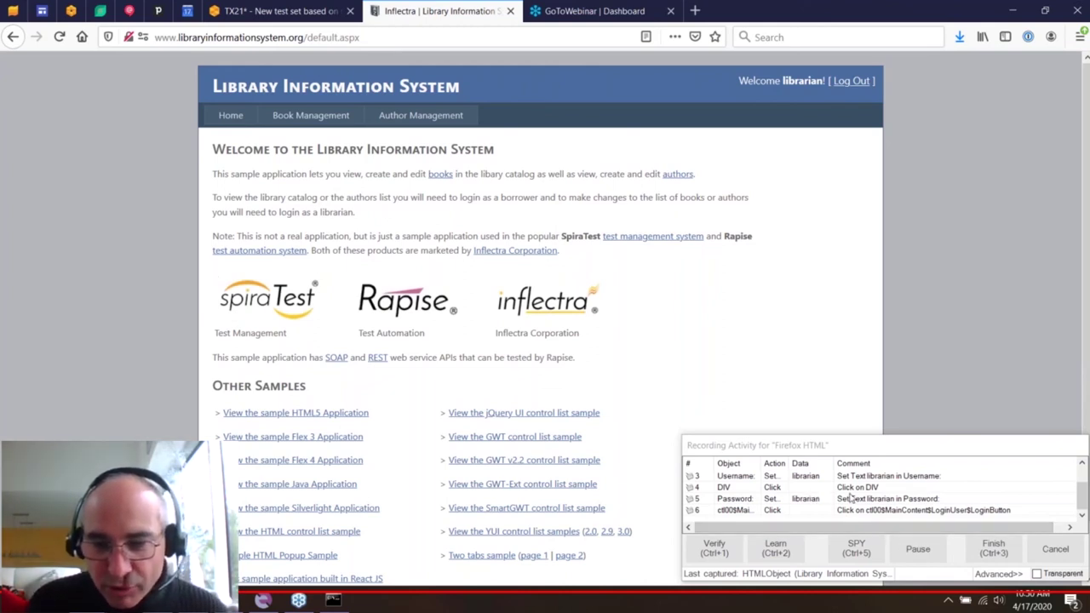
- Delete the stray DIV Click step from the Recording Activity list
{"action": "left_click", "coordinate": [698, 489]}
{"action": "right_click", "coordinate": [698, 491]}
{"action": "left_click", "coordinate": [770, 494]}
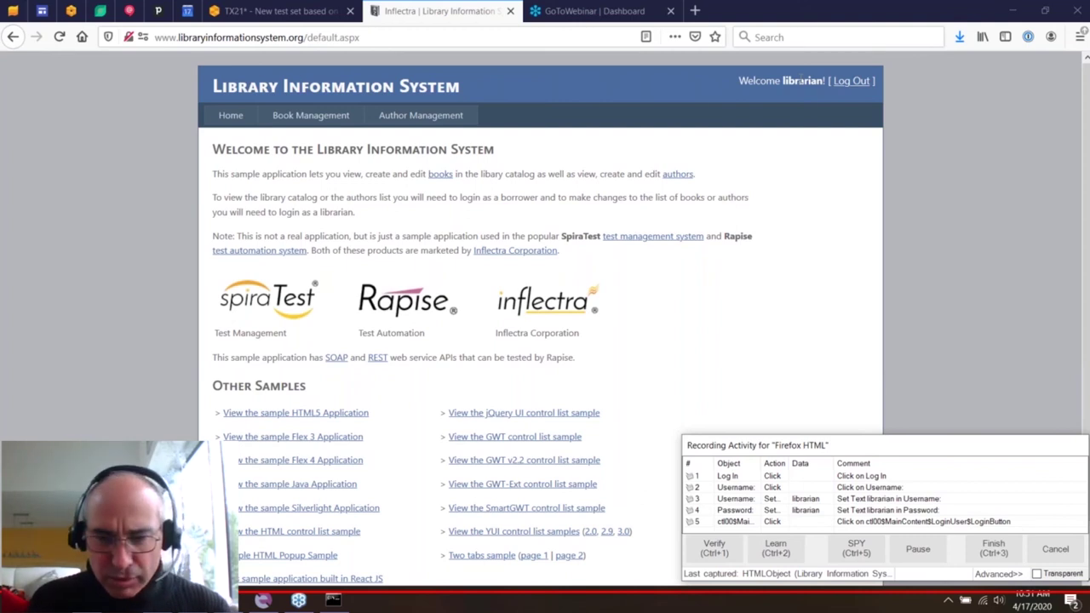
- Add a check that the header user name's InnerText equals librarian
{"action": "key", "text": "ctrl+1"}
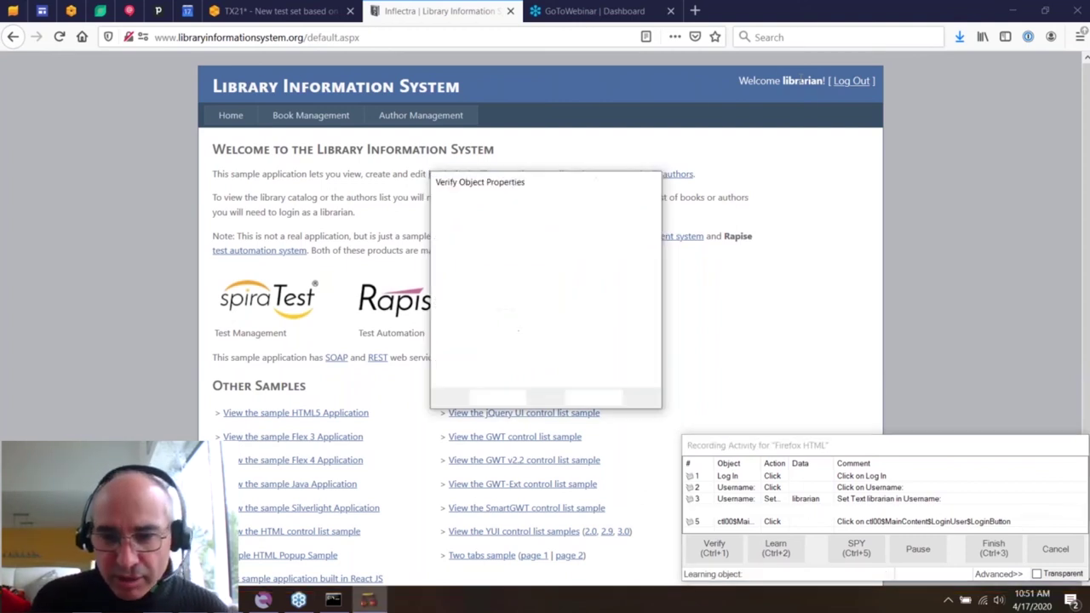
{"action": "left_click", "coordinate": [445, 231]}
{"action": "left_click", "coordinate": [444, 231]}
{"action": "left_click", "coordinate": [445, 363]}
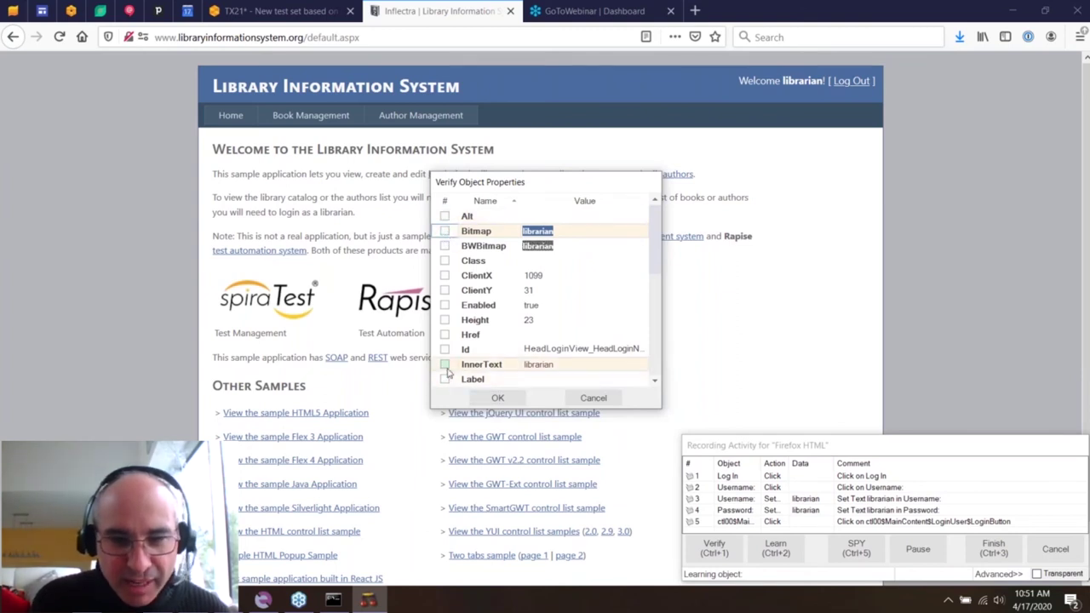
{"action": "left_click", "coordinate": [497, 398]}
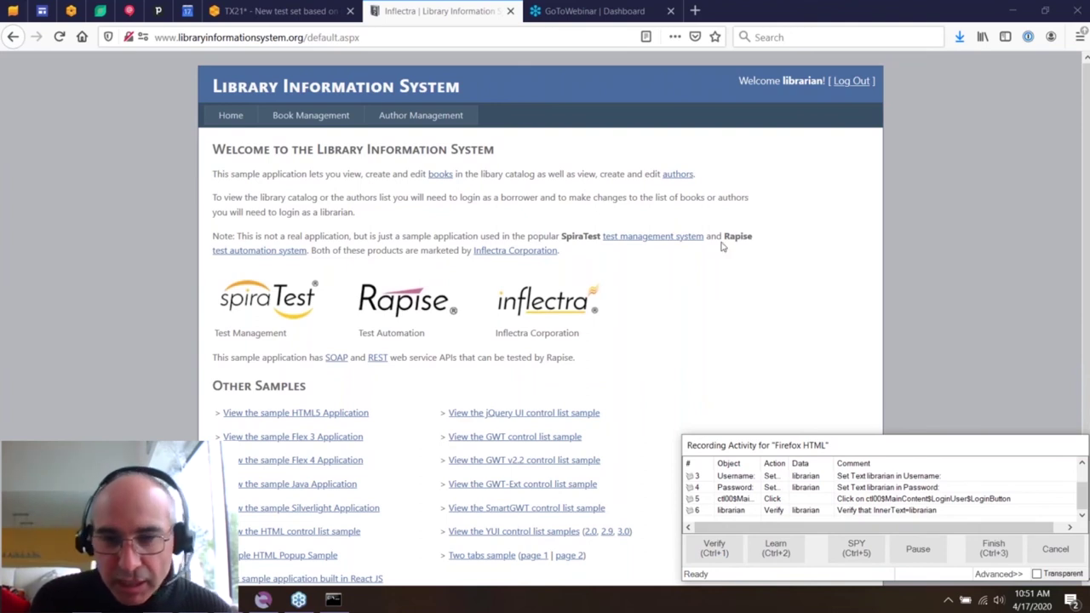
- Create a new book named 'Adams Book' with genre Historical Fiction in Book Management
{"action": "left_click", "coordinate": [307, 119]}
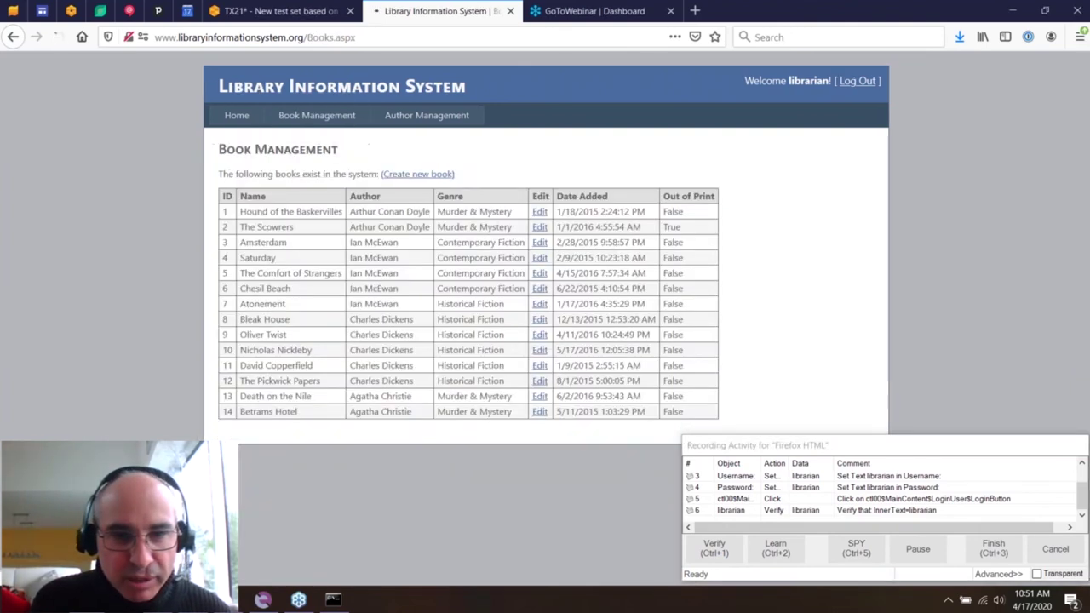
{"action": "left_click", "coordinate": [417, 178]}
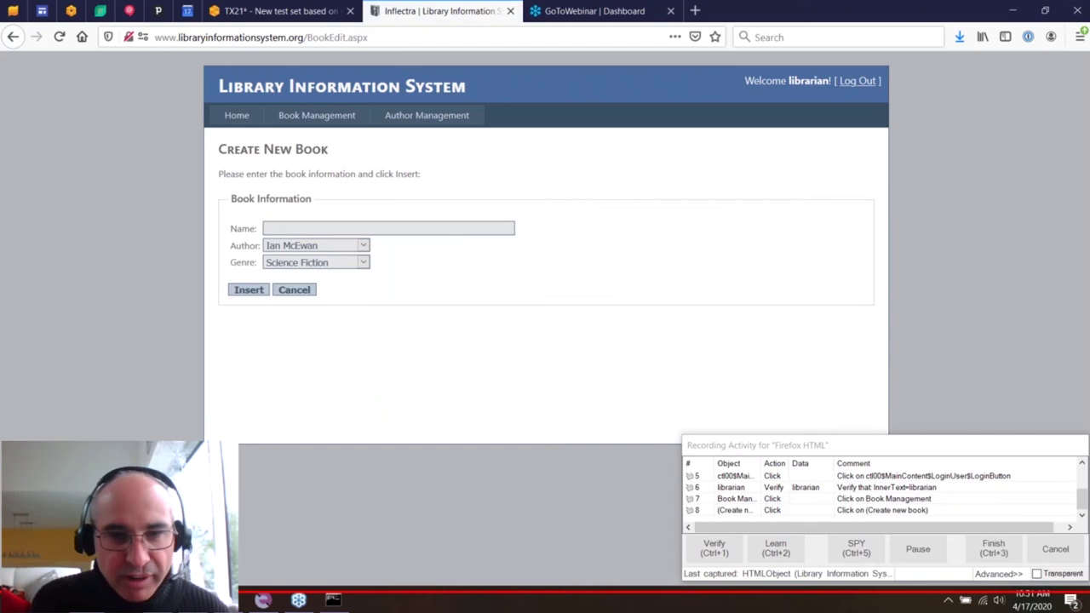
{"action": "left_click", "coordinate": [440, 228]}
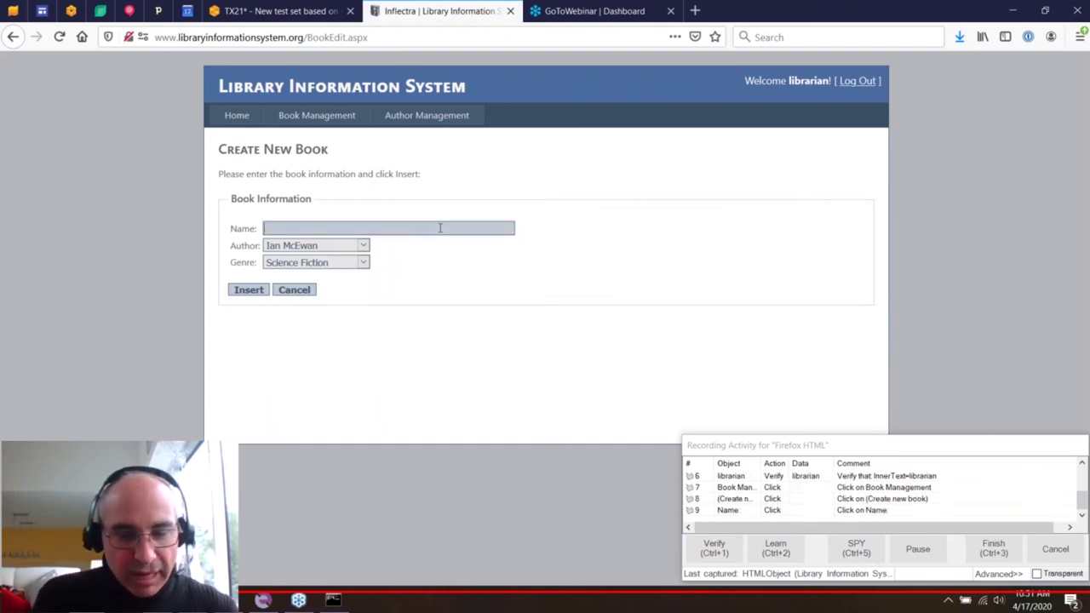
{"action": "type", "text": "Adams"}
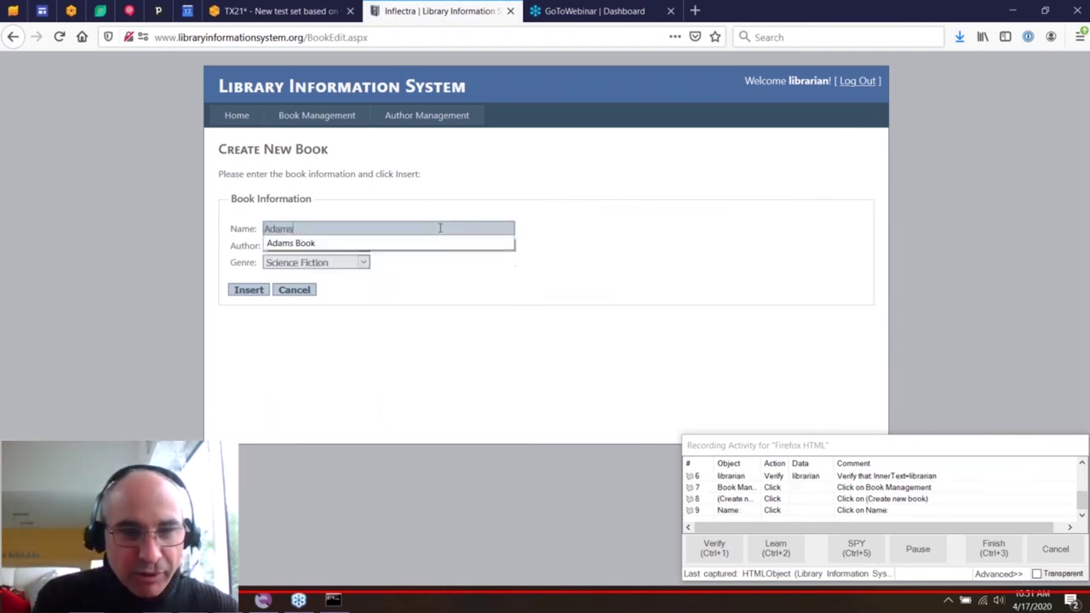
{"action": "type", "text": " Book"}
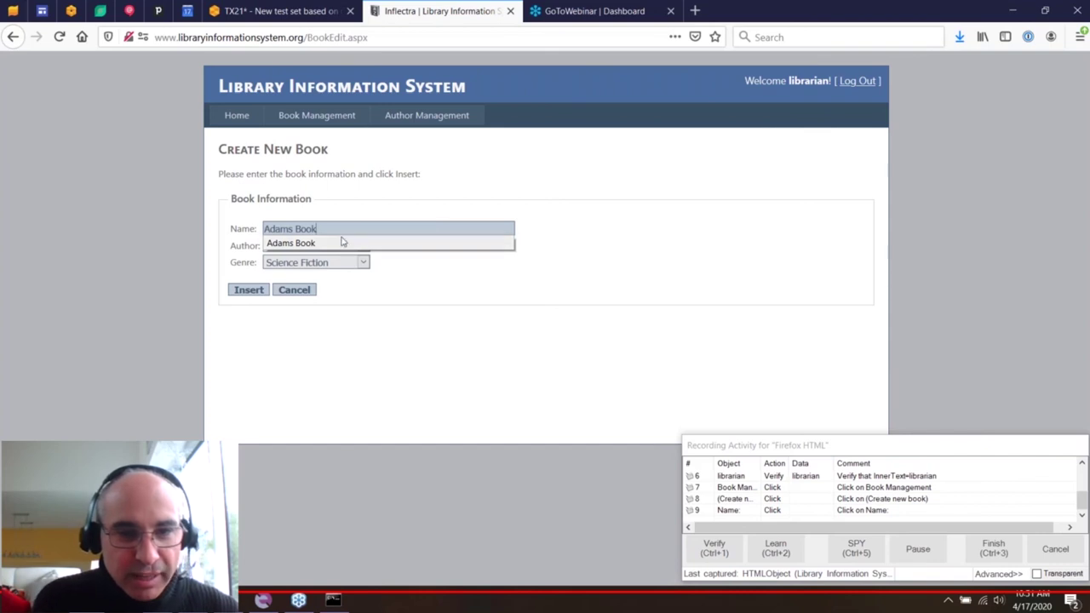
{"action": "left_click", "coordinate": [335, 264]}
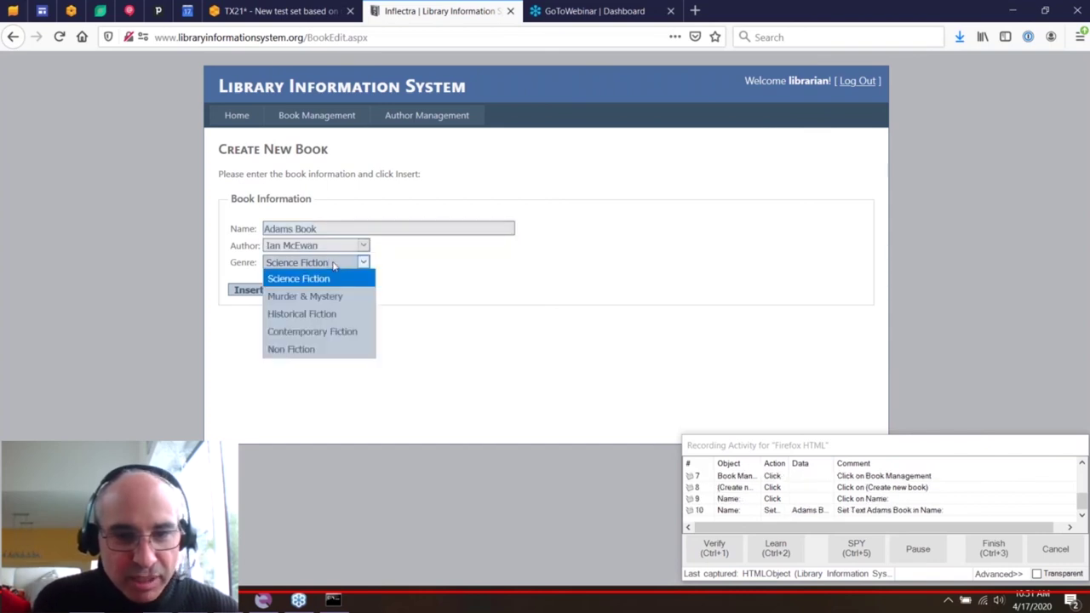
{"action": "left_click", "coordinate": [302, 313]}
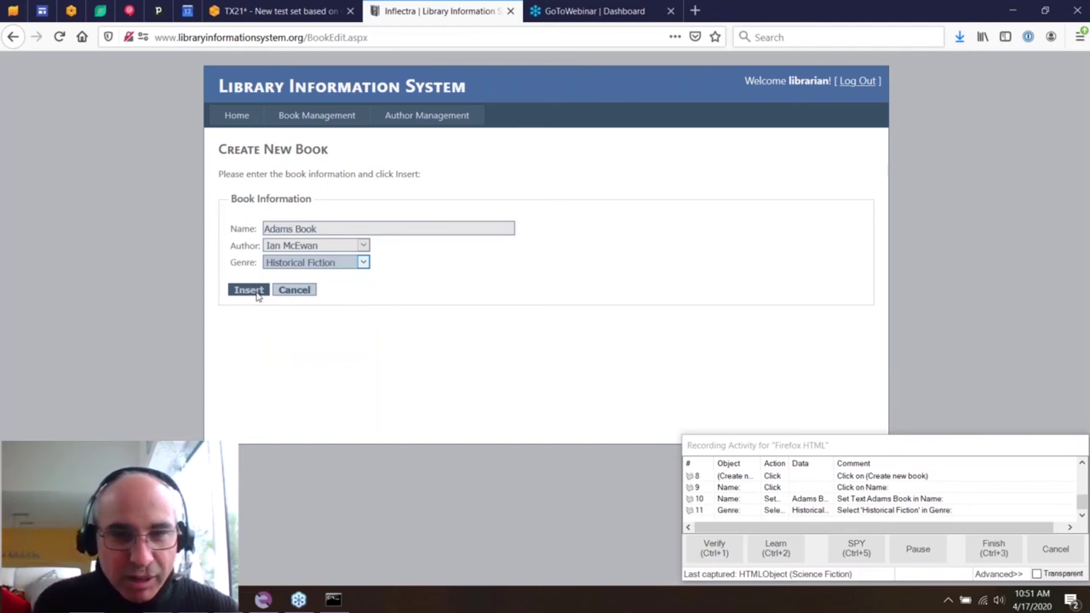
{"action": "left_click", "coordinate": [256, 292]}
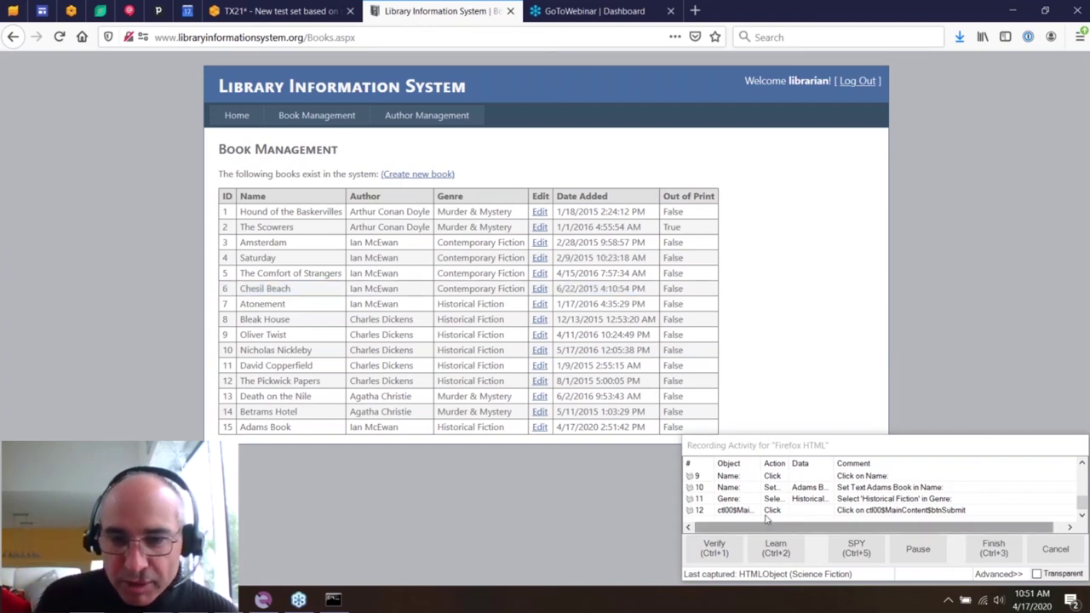
- Verify the Adams Book row's InnerText, log out, and finish the recording
{"action": "left_click", "coordinate": [771, 559]}
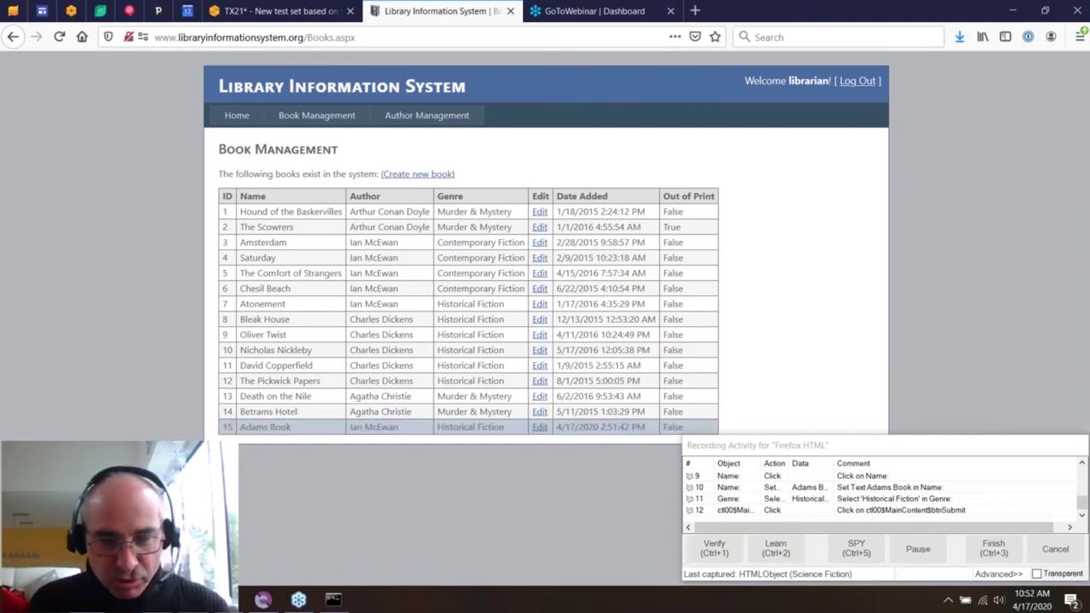
{"action": "left_click", "coordinate": [265, 427]}
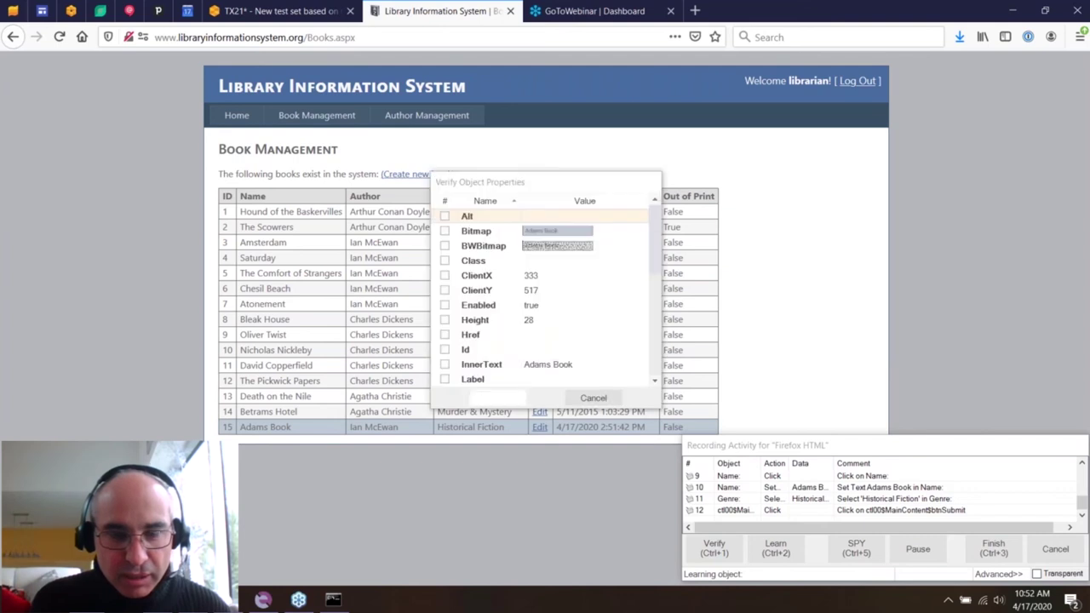
{"action": "left_click", "coordinate": [444, 364]}
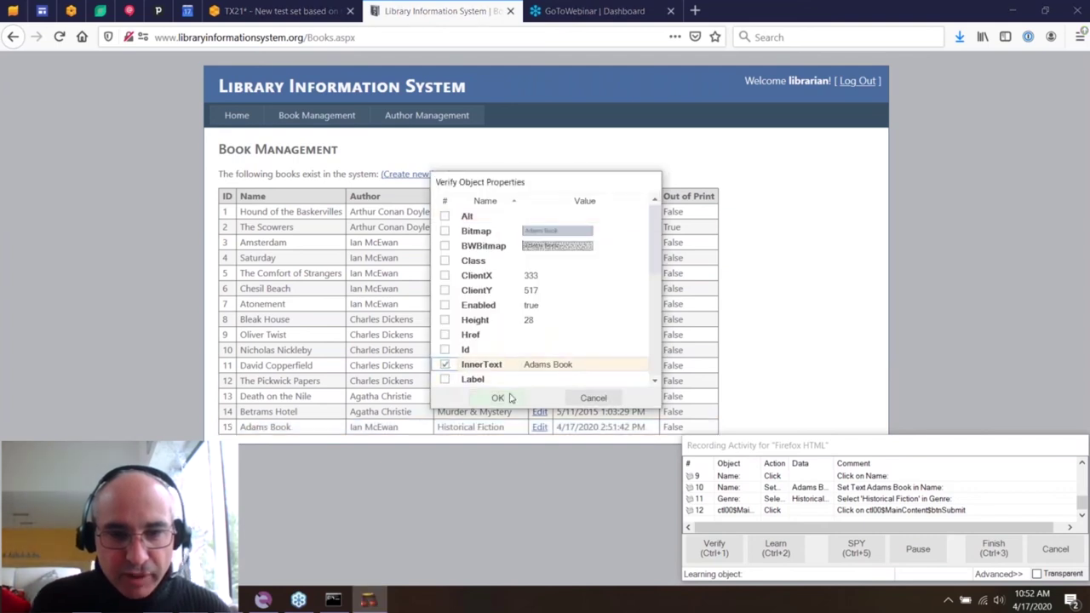
{"action": "left_click", "coordinate": [497, 397]}
{"action": "left_click", "coordinate": [854, 81]}
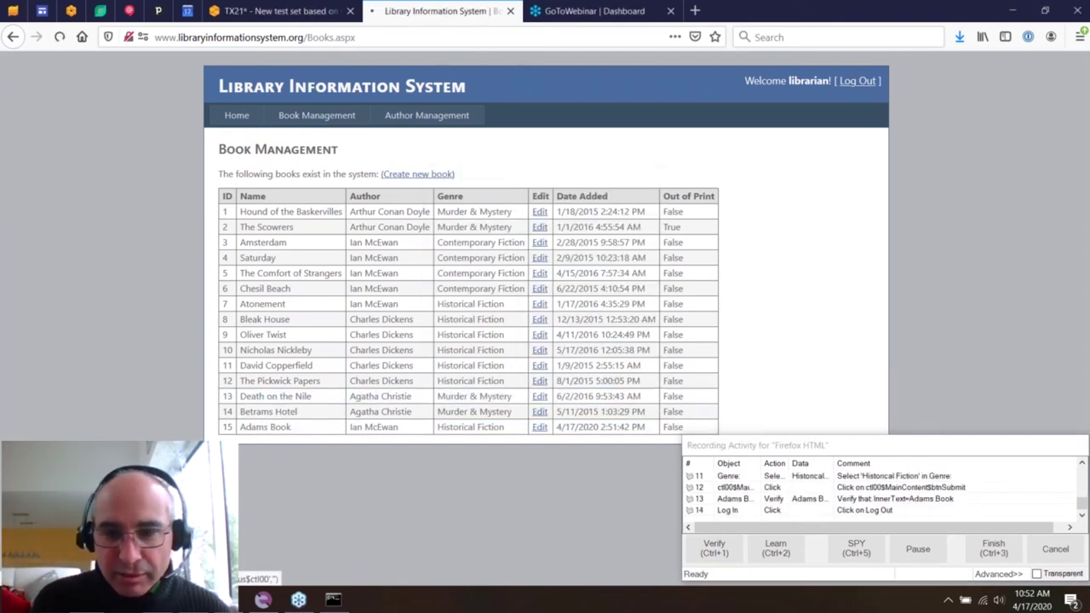
{"action": "left_click", "coordinate": [993, 549]}
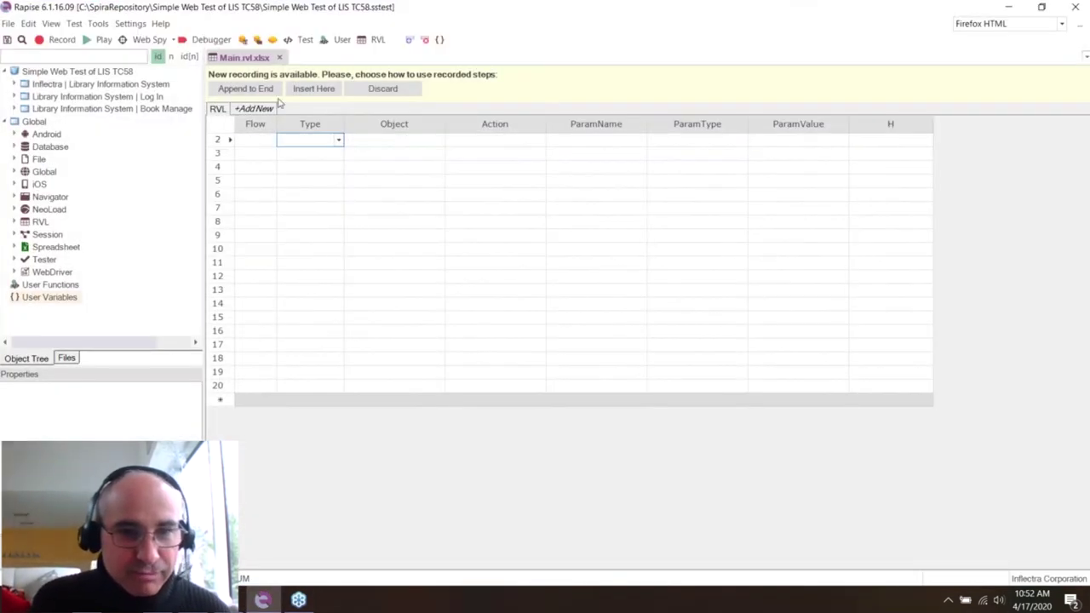
- Append the recorded steps to the end of the Main.rvl sheet
{"action": "left_click", "coordinate": [274, 90]}
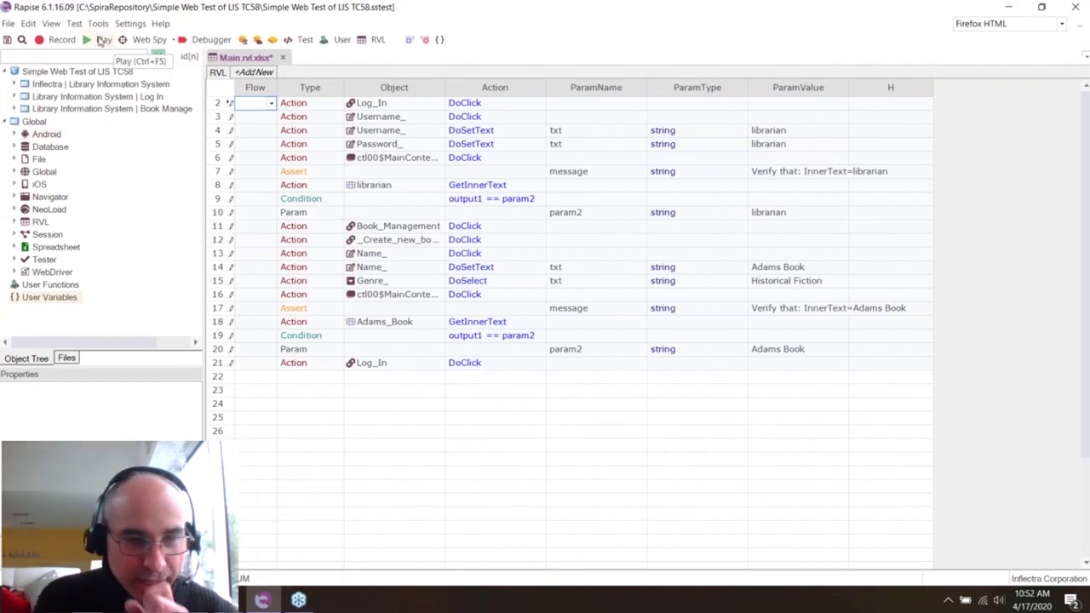
{"action": "left_click", "coordinate": [131, 23]}
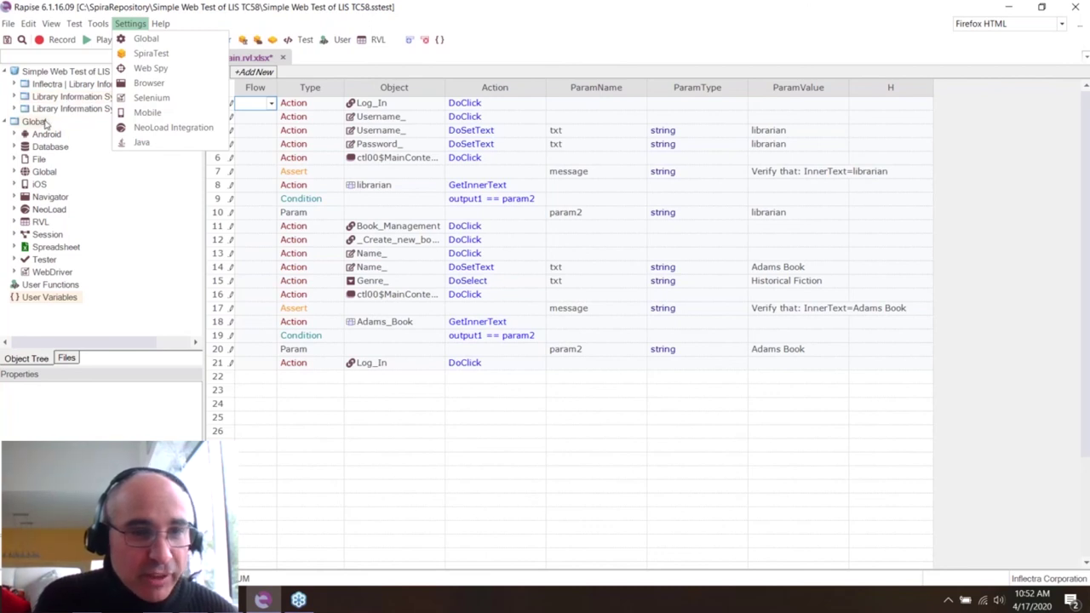
- Expand the Inflectra | Library Information System and Log In nodes in the Object Tree
{"action": "left_click", "coordinate": [12, 86]}
{"action": "left_click", "coordinate": [13, 85]}
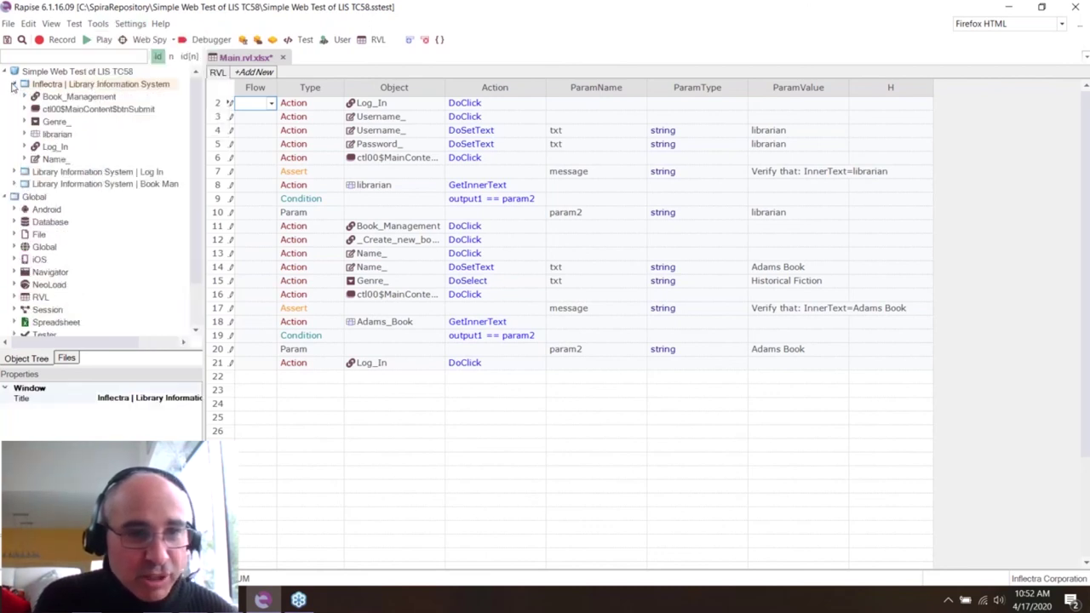
{"action": "left_click", "coordinate": [14, 172]}
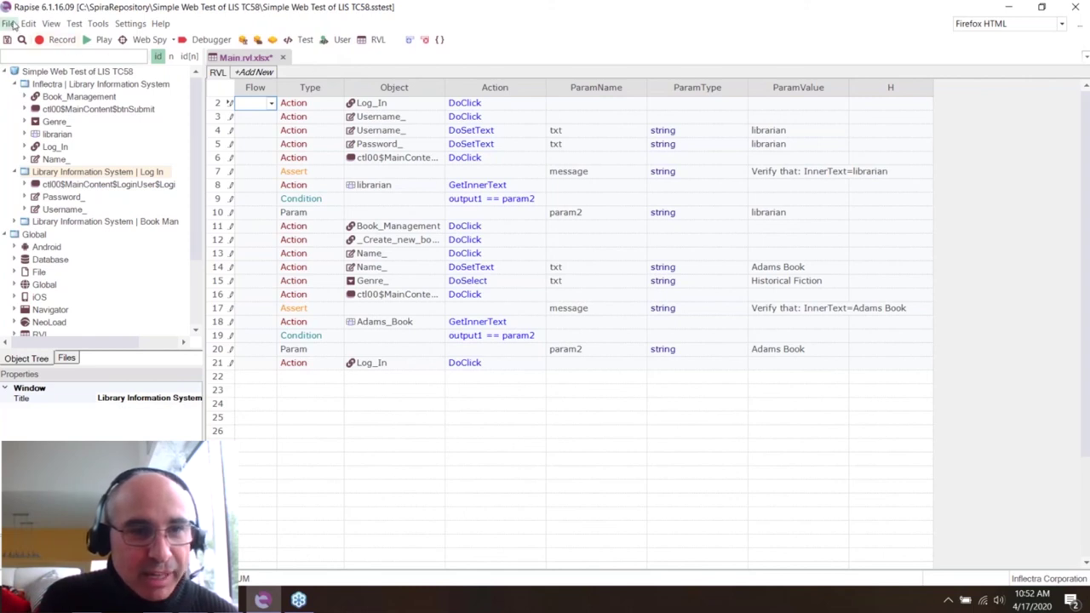
- Save the test to Spira, creating its repository folder and uploading the files
{"action": "left_click", "coordinate": [11, 23]}
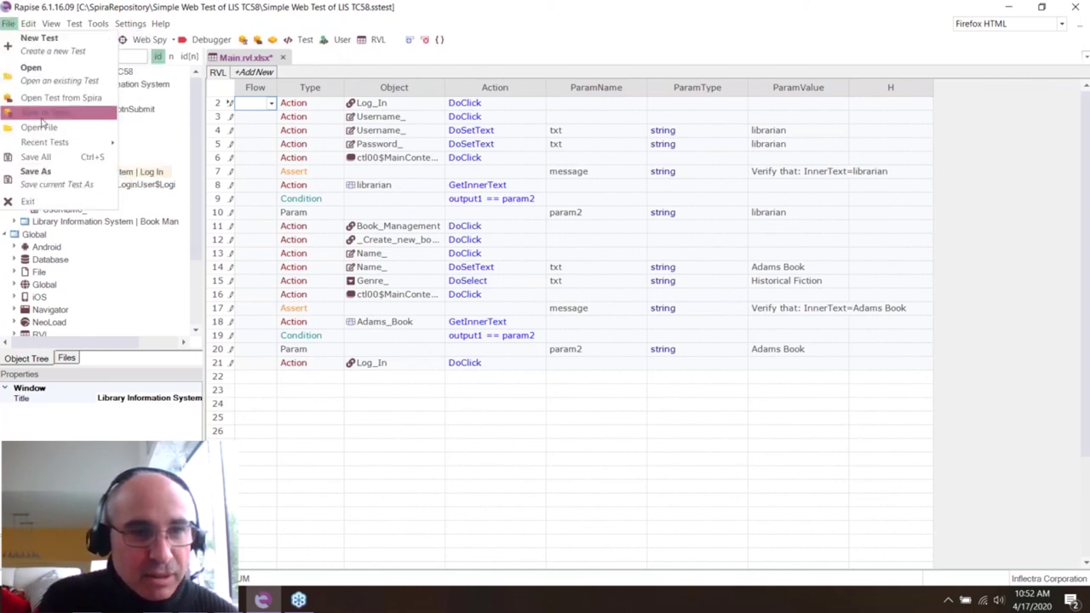
{"action": "left_click", "coordinate": [41, 114]}
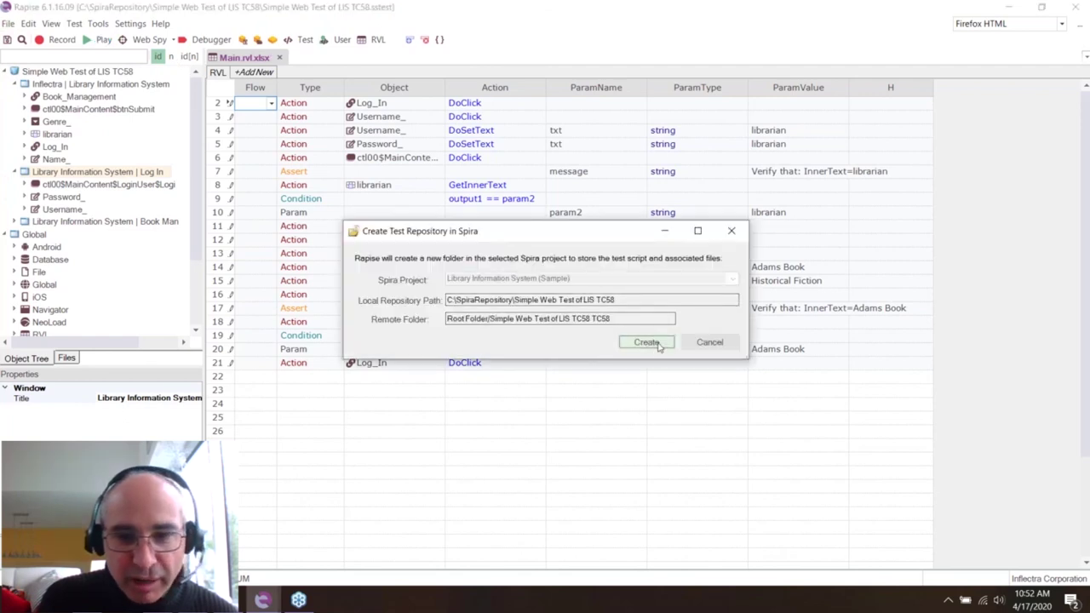
{"action": "left_click", "coordinate": [656, 344]}
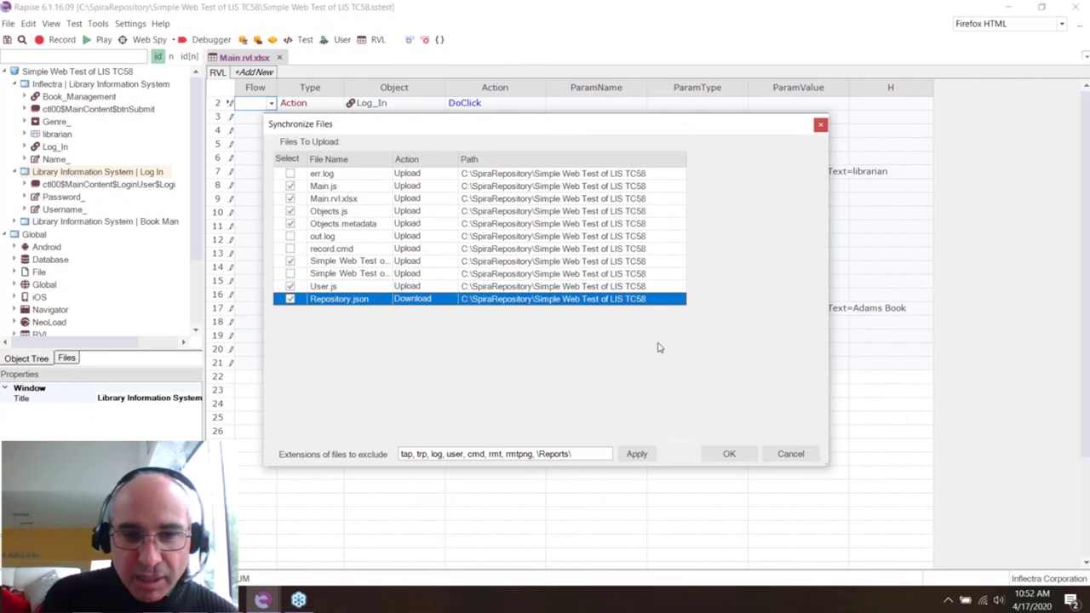
{"action": "left_click", "coordinate": [729, 454]}
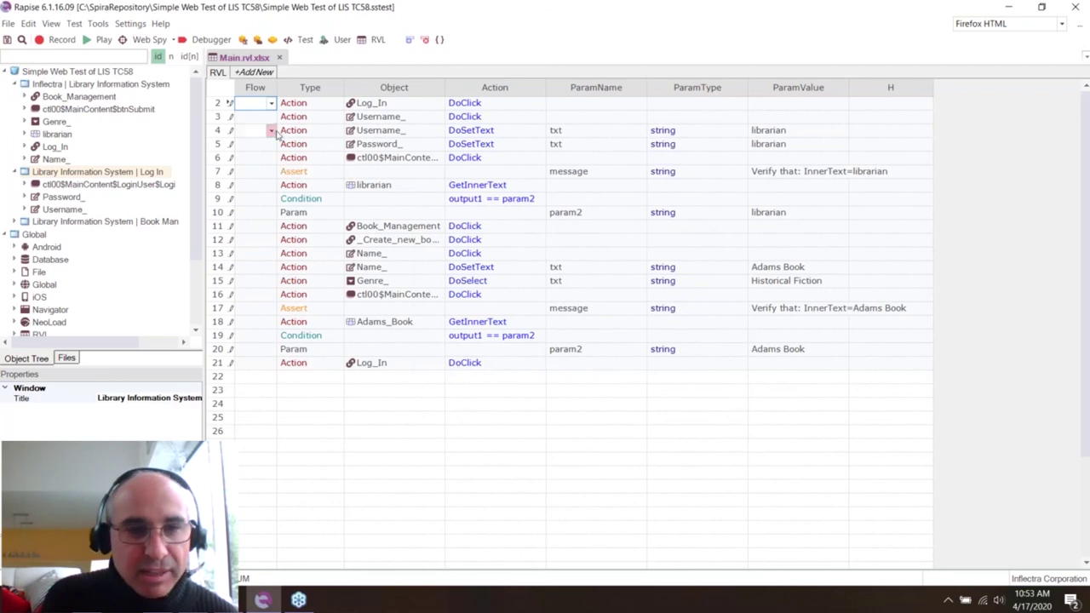
- Run the test to a Test Pass report (15 pass, 0 fail), then return to SpiraTeam TX21
{"action": "left_click", "coordinate": [97, 48]}
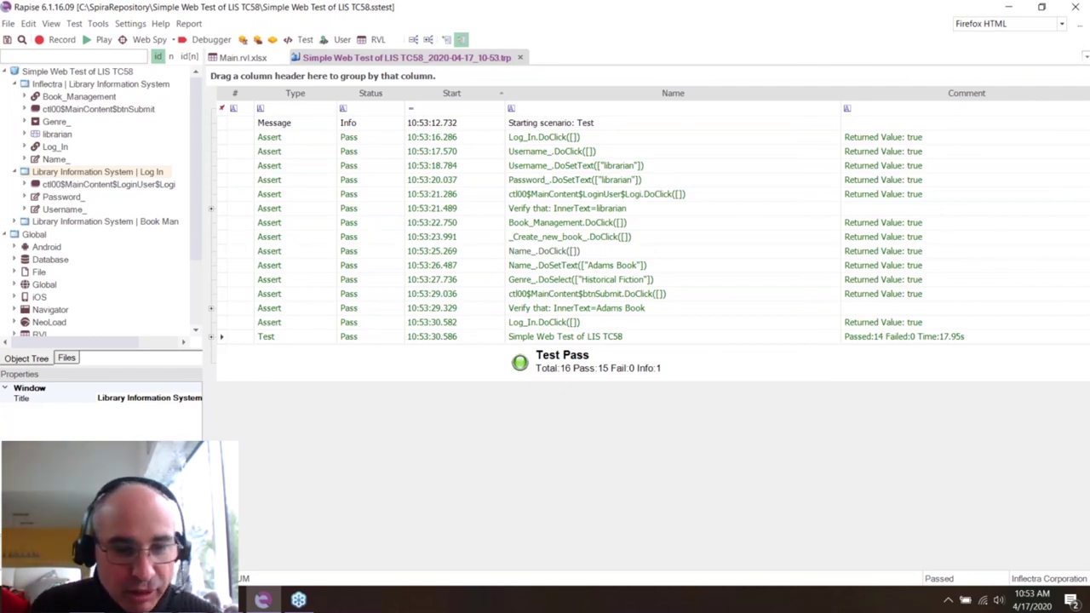
{"action": "key", "text": "alt+Tab"}
{"action": "left_click", "coordinate": [256, 10]}
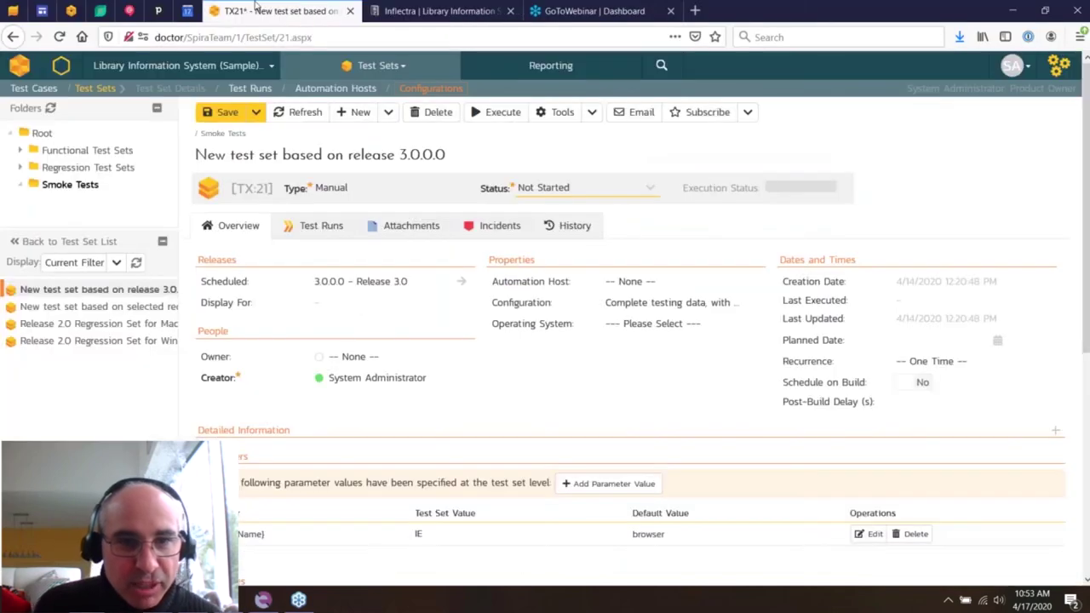
- Leave the test set unsaved, browse Regression Tests test cases, then go to Test Sets
{"action": "left_click", "coordinate": [377, 66]}
{"action": "left_click", "coordinate": [332, 222]}
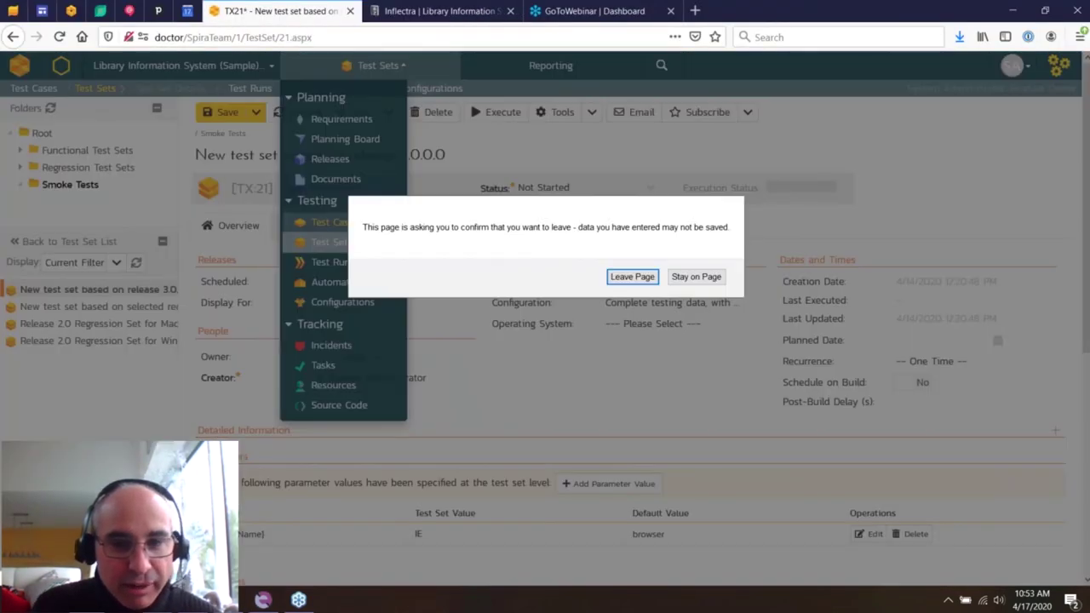
{"action": "left_click", "coordinate": [632, 275]}
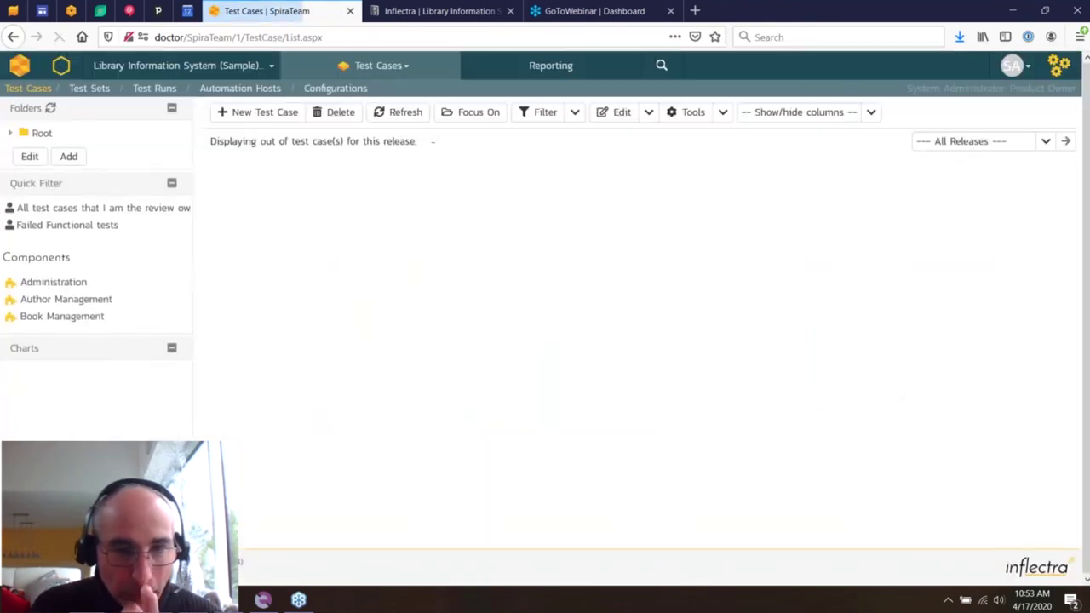
{"action": "left_click", "coordinate": [81, 185]}
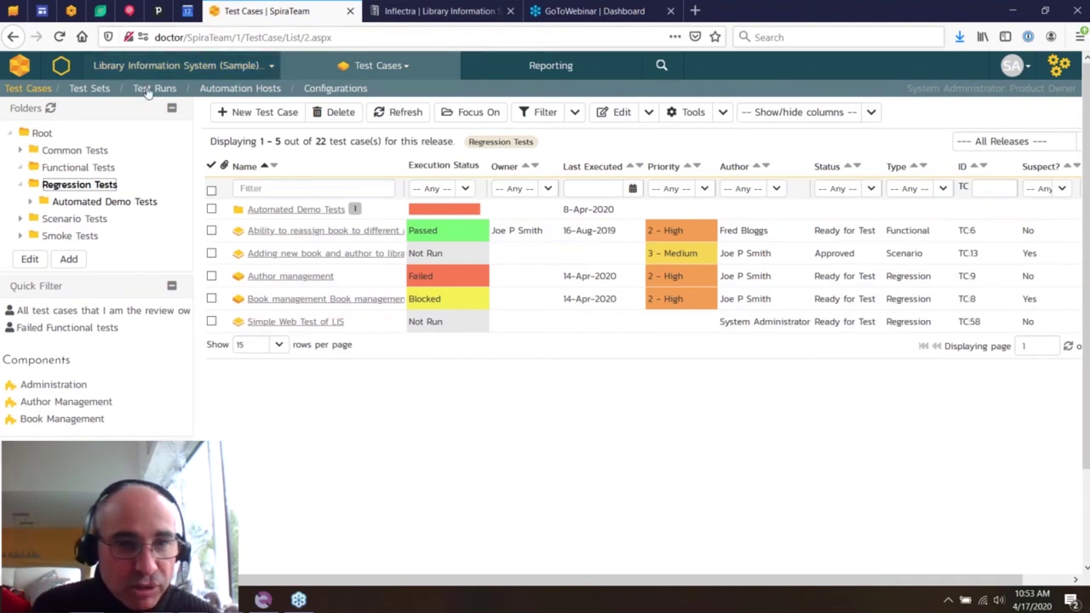
{"action": "left_click", "coordinate": [374, 66]}
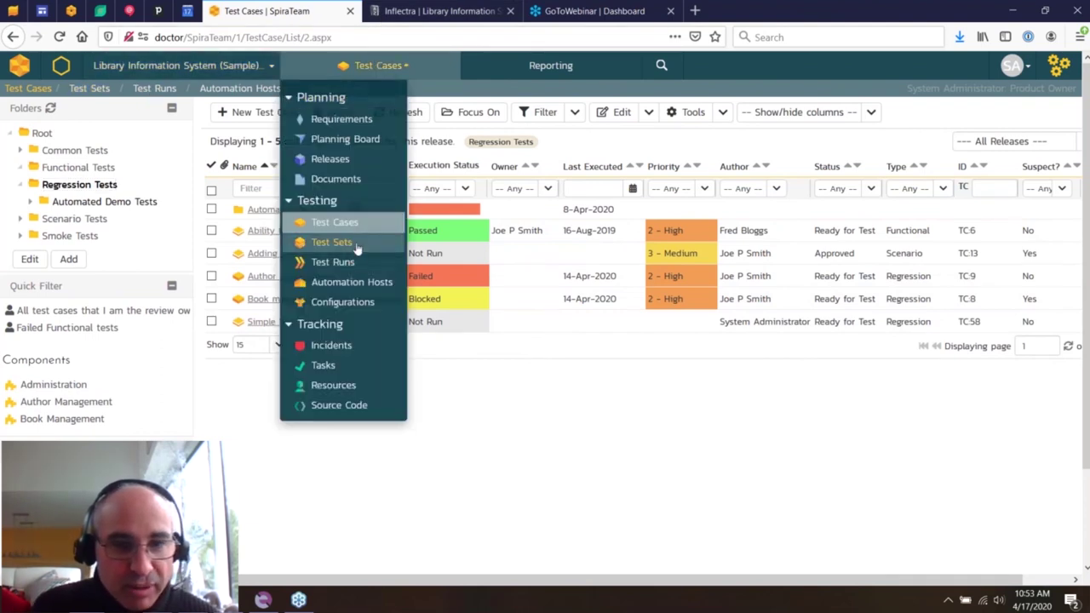
{"action": "left_click", "coordinate": [354, 245]}
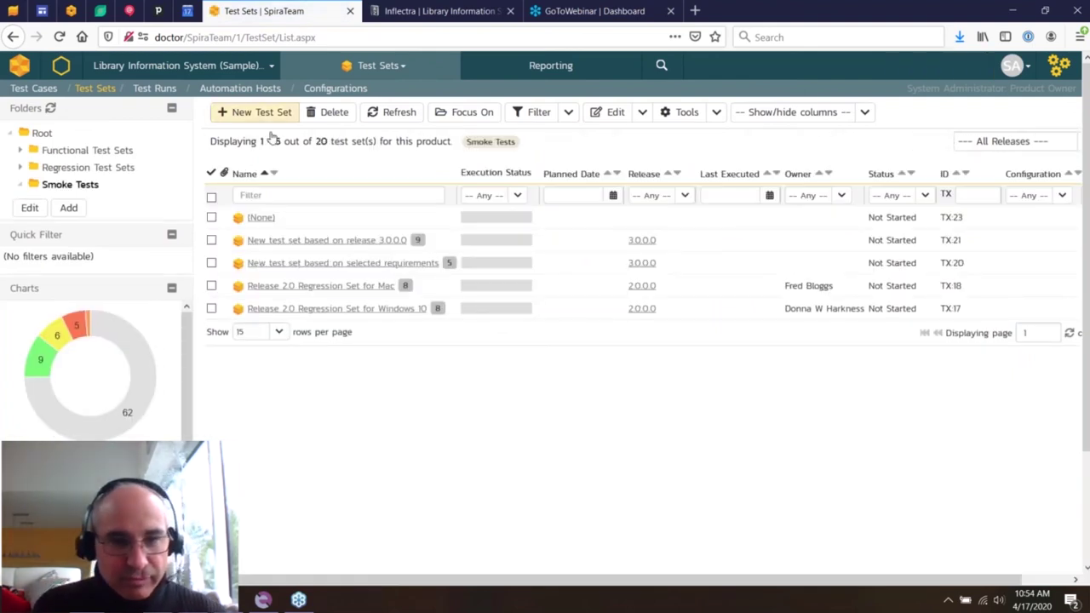
- Create a new test set named 'Automation Set for Webinar'
{"action": "left_click", "coordinate": [258, 111]}
{"action": "type", "text": "Automation Set for We"}
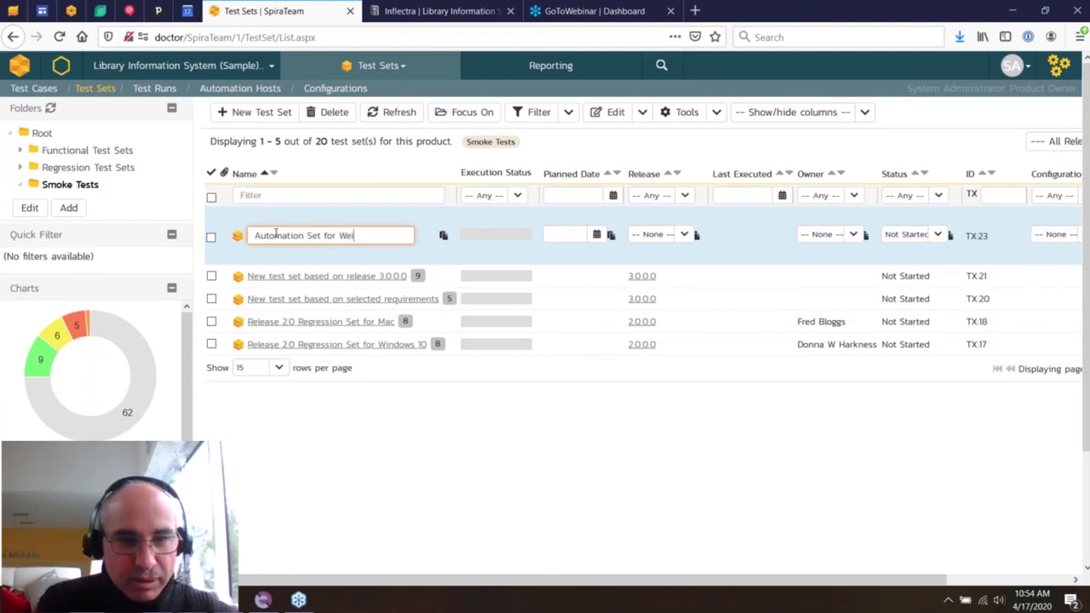
{"action": "type", "text": "binar"}
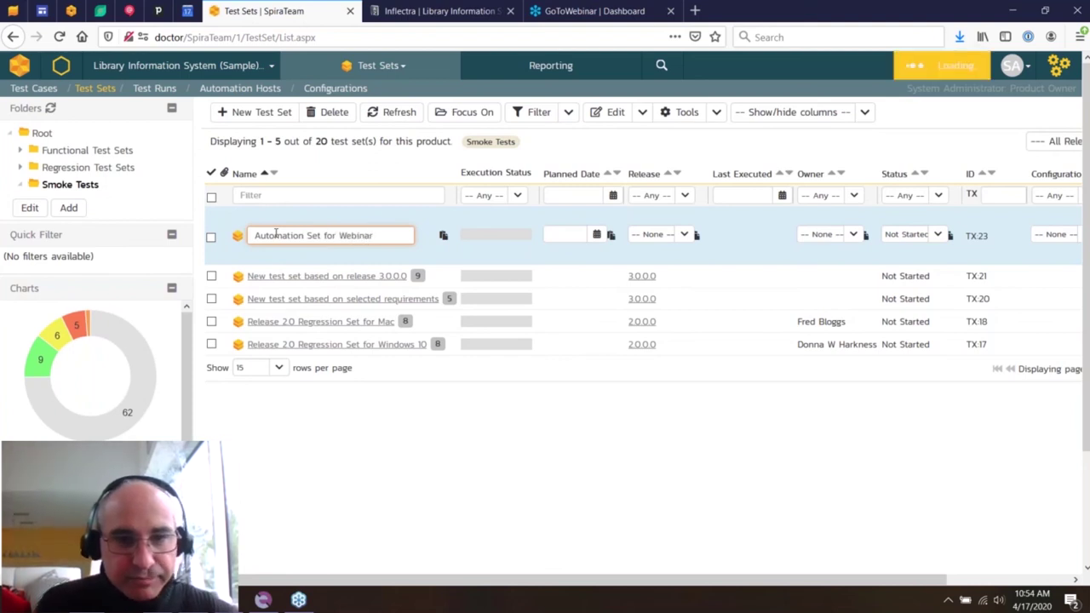
{"action": "key", "text": "Return"}
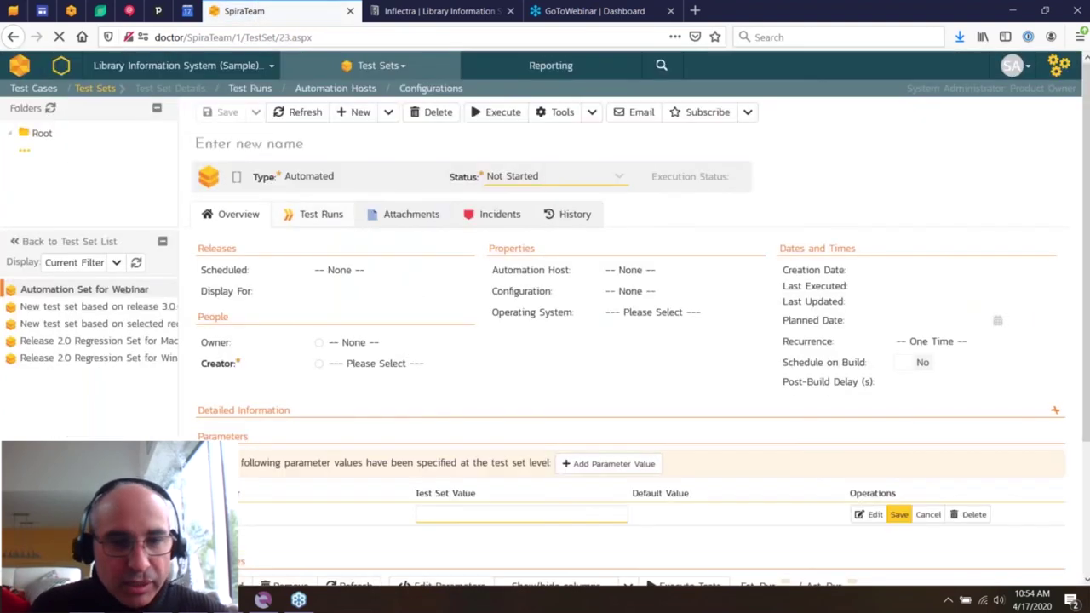
- Schedule the set for release 1.0.0.0 on host Tardis, save it, and start adding test cases
{"action": "left_click", "coordinate": [367, 282]}
{"action": "left_click", "coordinate": [375, 322]}
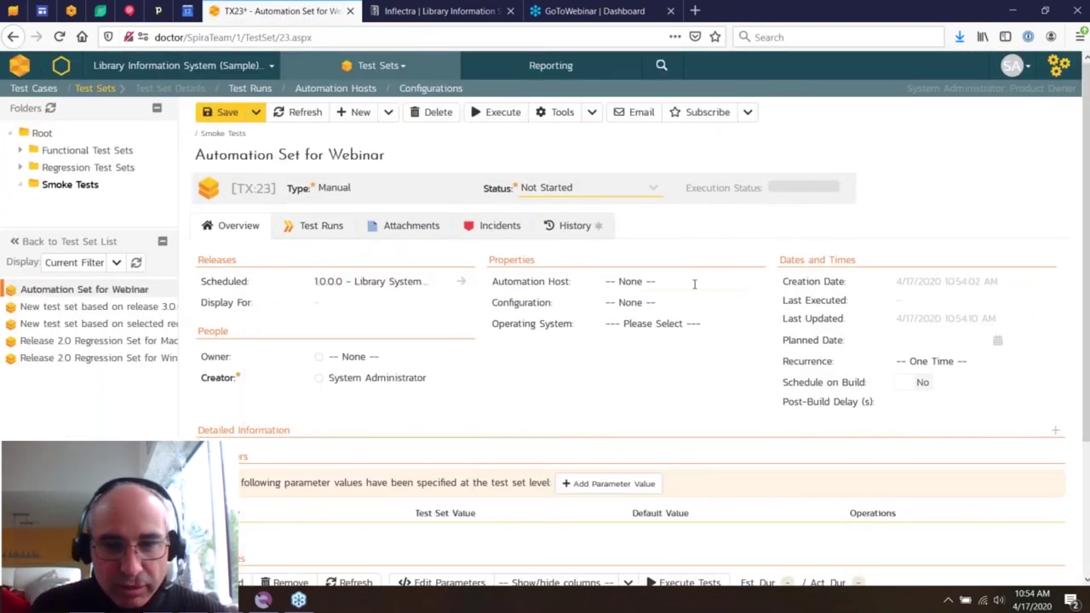
{"action": "left_click", "coordinate": [693, 284]}
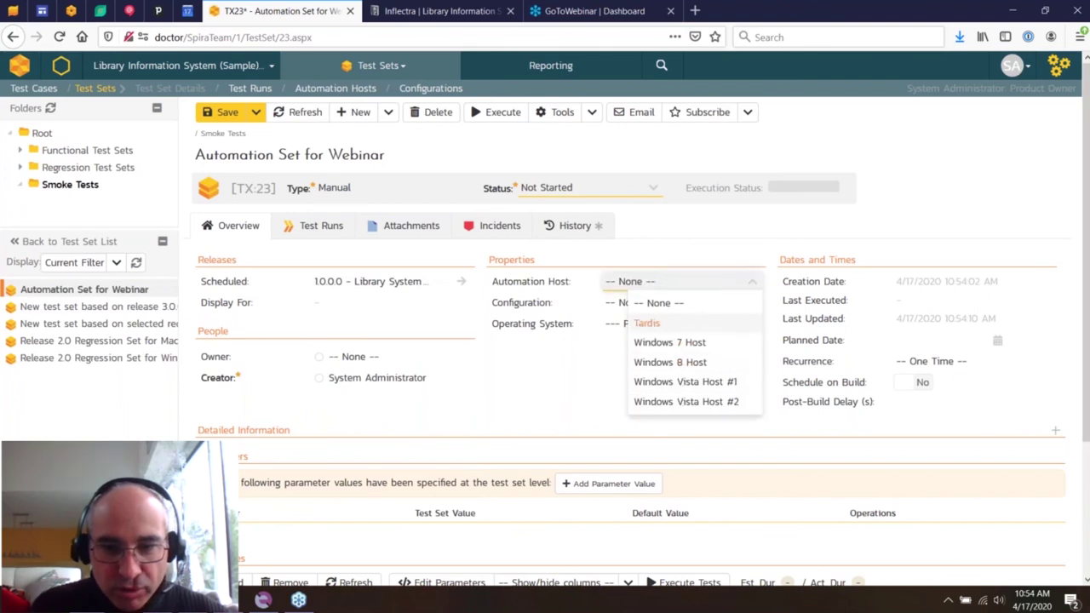
{"action": "left_click", "coordinate": [638, 320]}
{"action": "scroll", "coordinate": [523, 295], "scroll_direction": "down", "scroll_amount": 2}
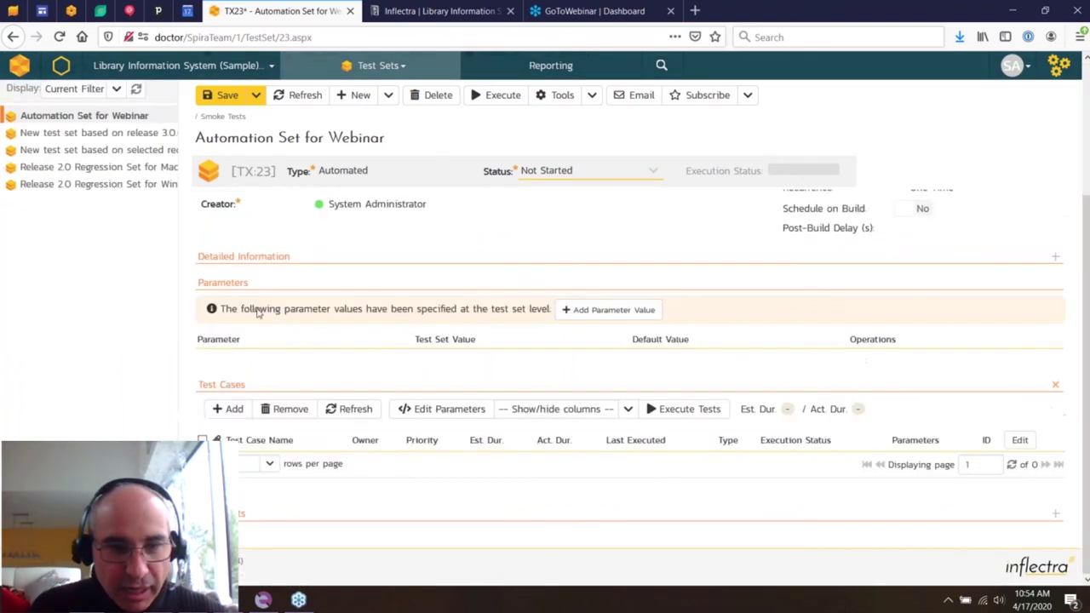
{"action": "left_click", "coordinate": [223, 95]}
{"action": "left_click", "coordinate": [237, 436]}
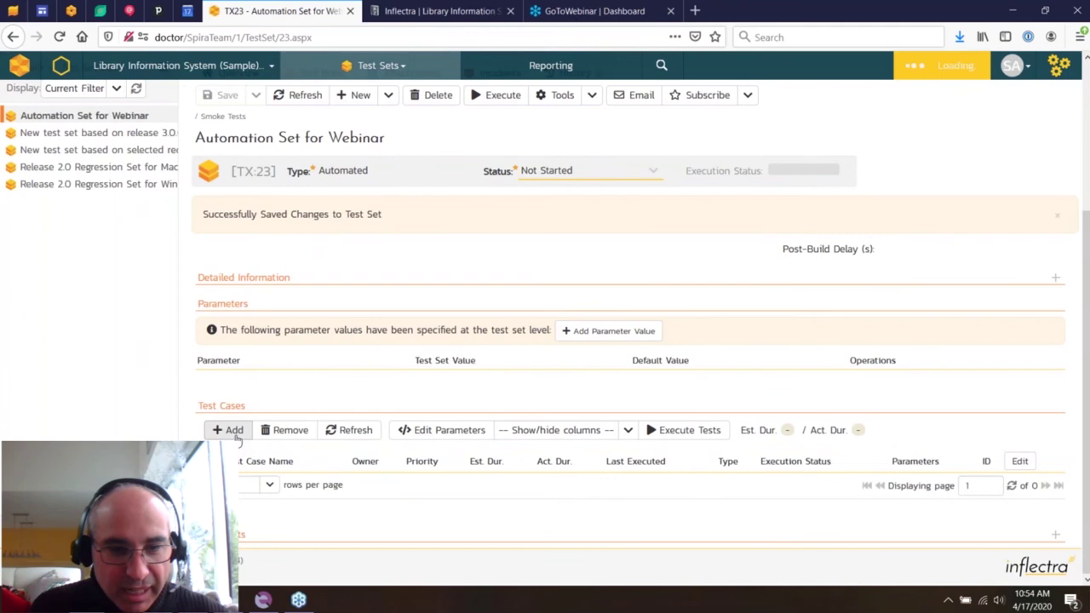
{"action": "left_click", "coordinate": [240, 451]}
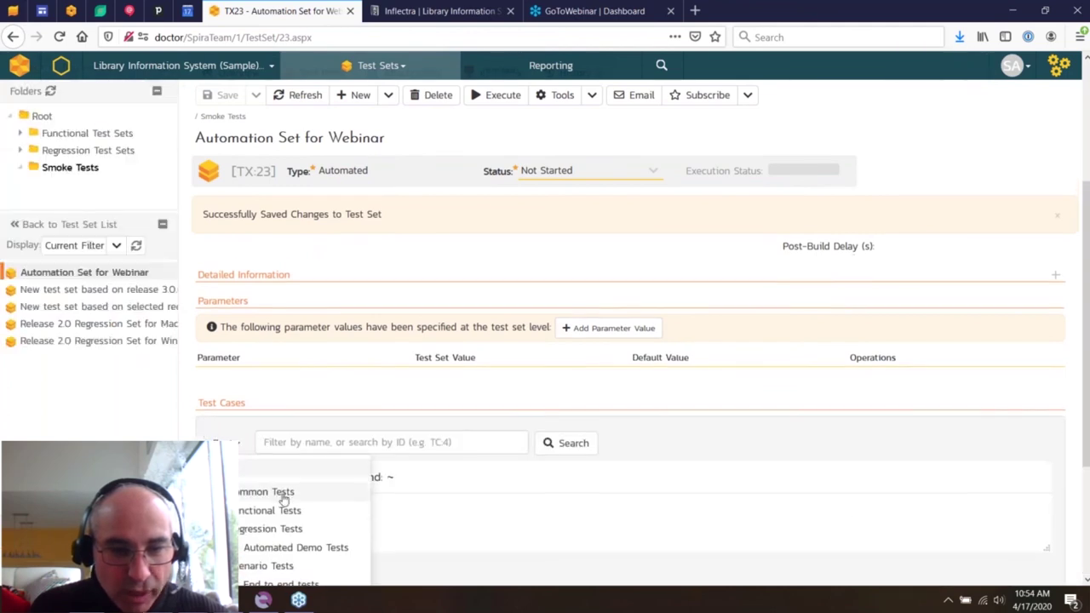
- Add Simple Web Test of LIS (TC:58) from Regression Tests to the test set
{"action": "scroll", "coordinate": [255, 510], "scroll_direction": "down", "scroll_amount": 2}
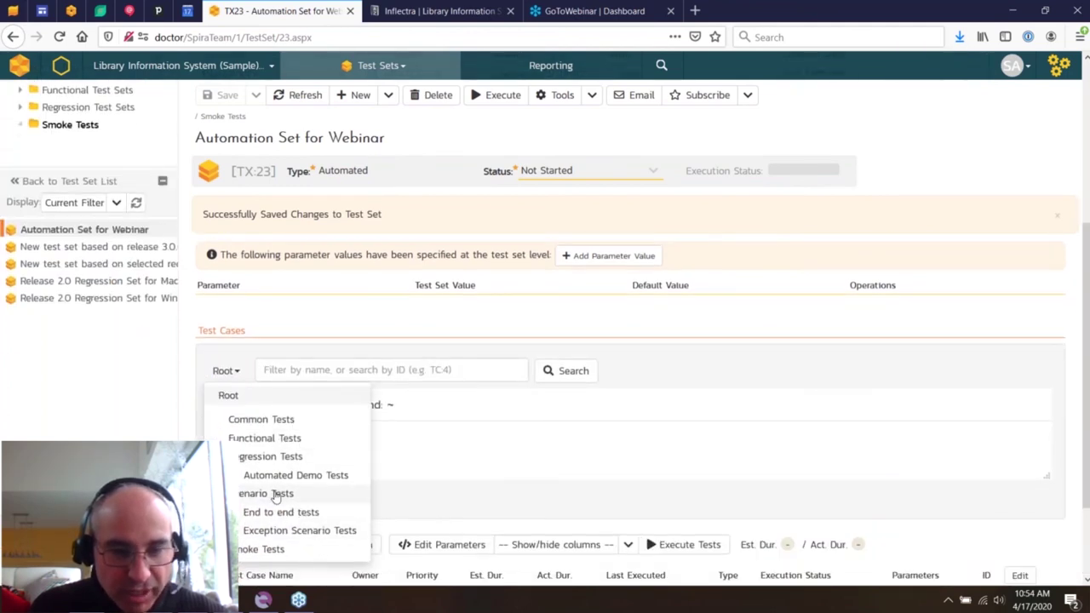
{"action": "left_click", "coordinate": [275, 492]}
{"action": "left_click", "coordinate": [246, 371]}
{"action": "left_click", "coordinate": [264, 456]}
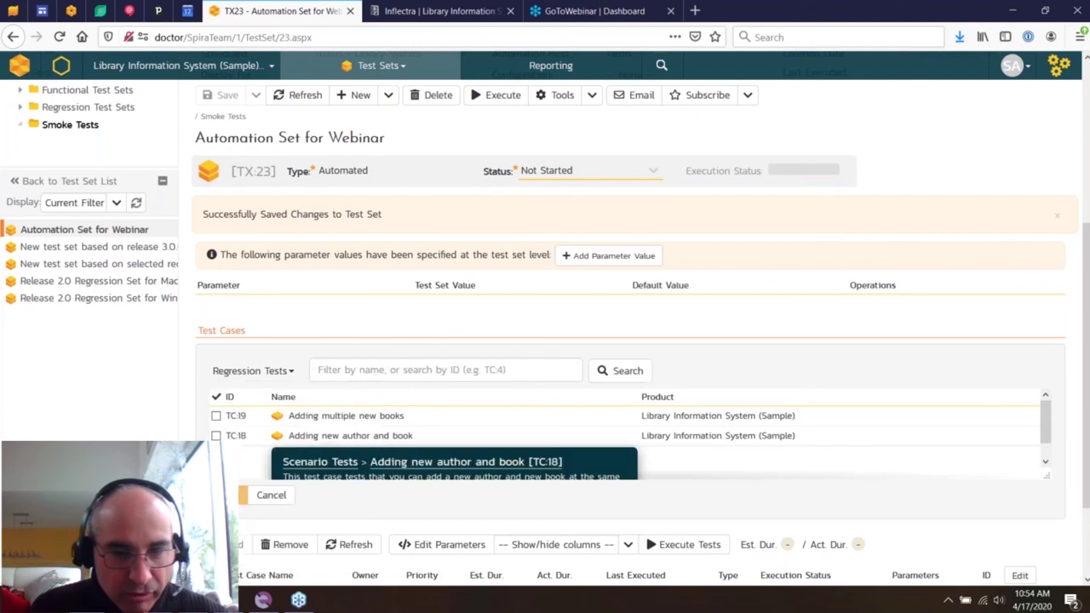
{"action": "left_click", "coordinate": [215, 495]}
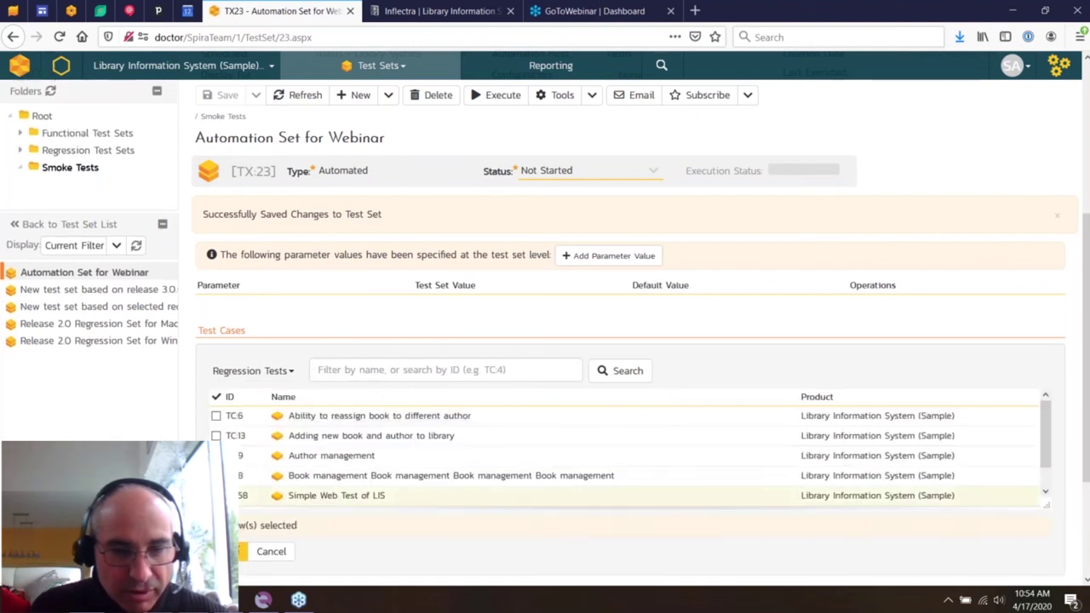
{"action": "left_click", "coordinate": [244, 550]}
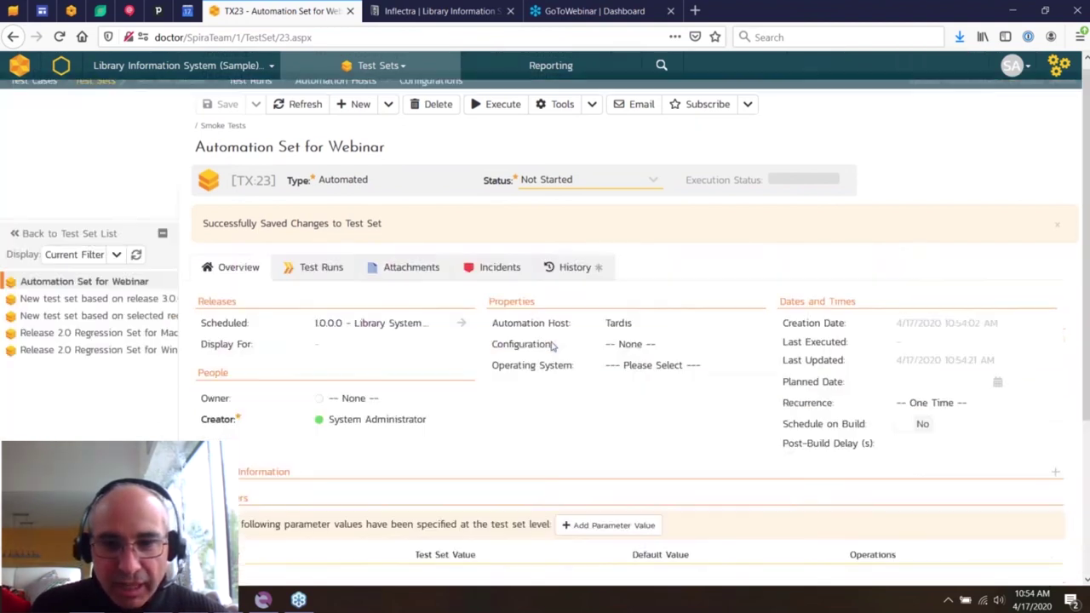
- Set and save the planned date 04/17/2020 10:54, then switch to Rapise
{"action": "left_click", "coordinate": [994, 388]}
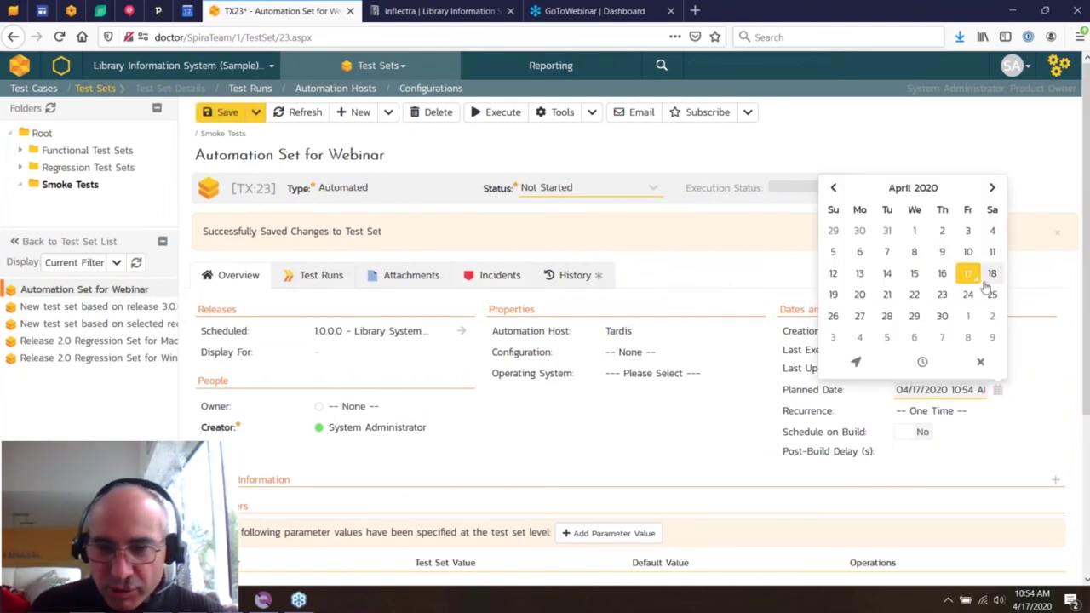
{"action": "left_click", "coordinate": [220, 112]}
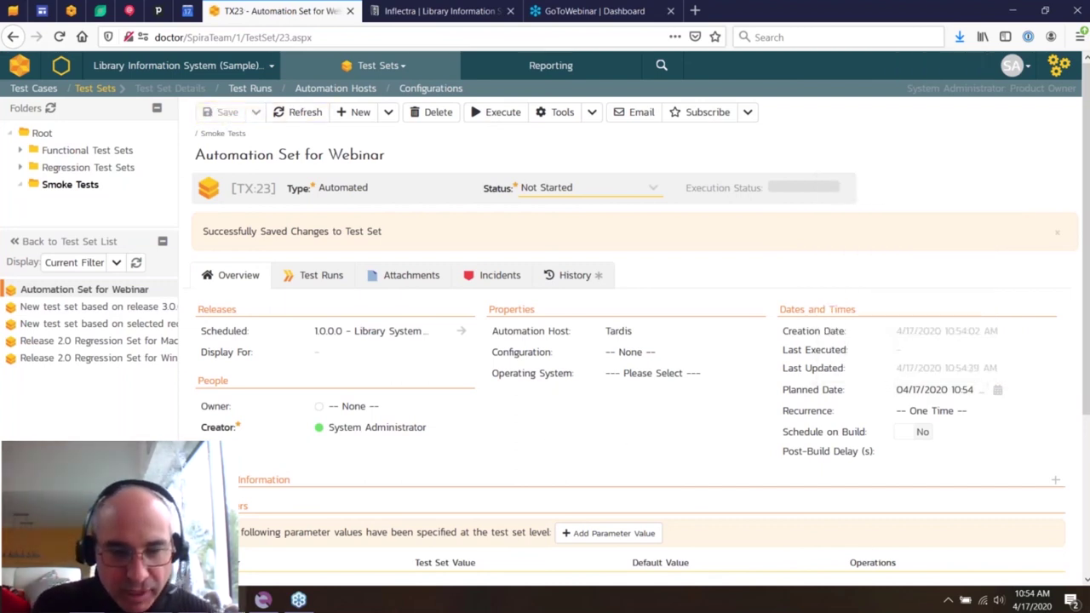
{"action": "left_click", "coordinate": [262, 599]}
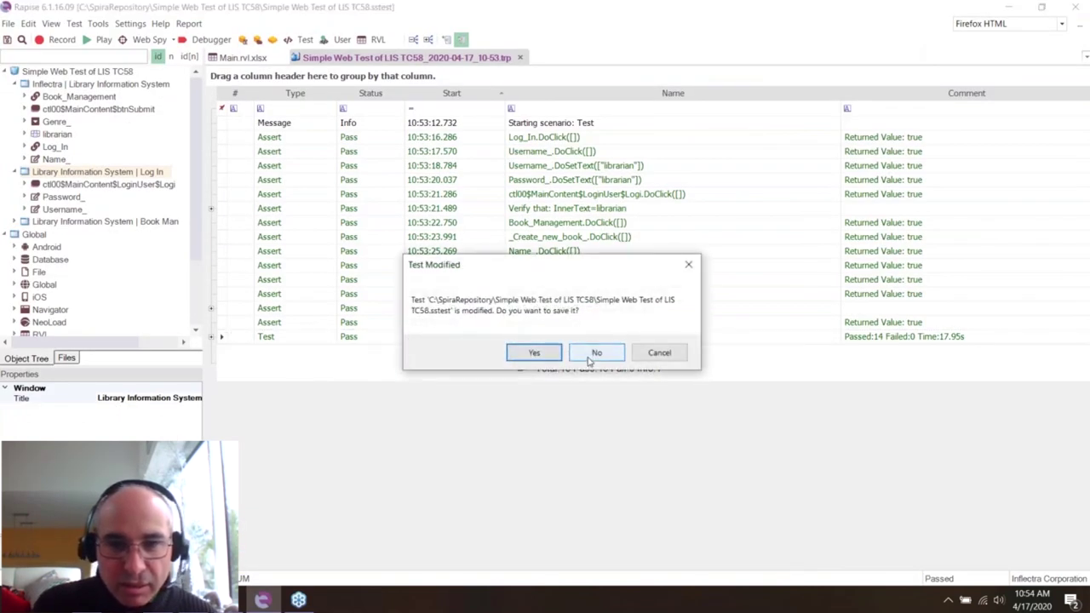
- Close the test without saving and launch Rapise Launcher from Windows search
{"action": "left_click", "coordinate": [595, 353]}
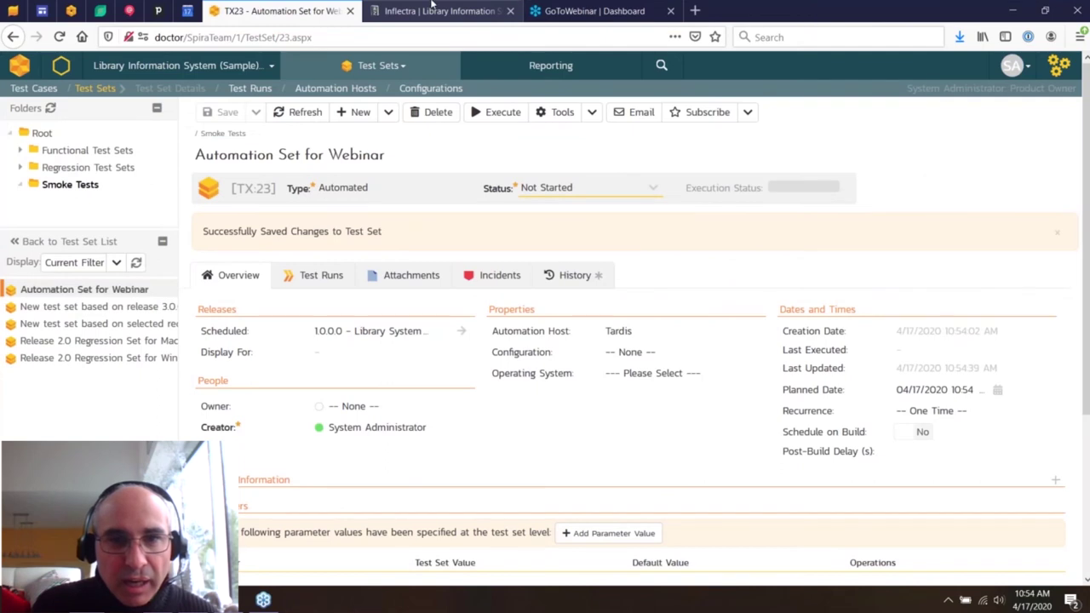
{"action": "left_click", "coordinate": [432, 9]}
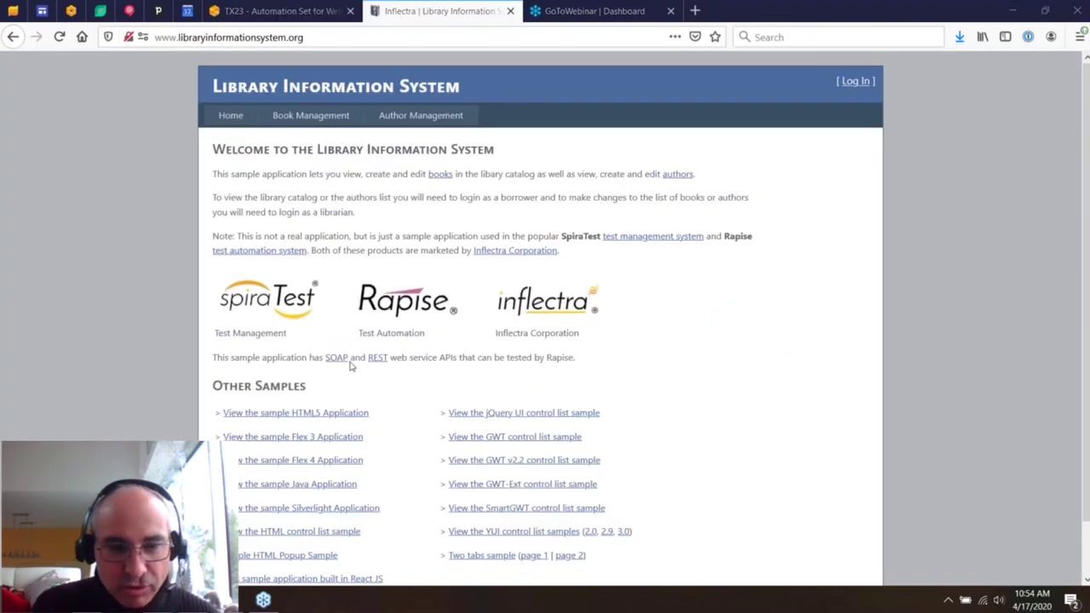
{"action": "key", "text": "super"}
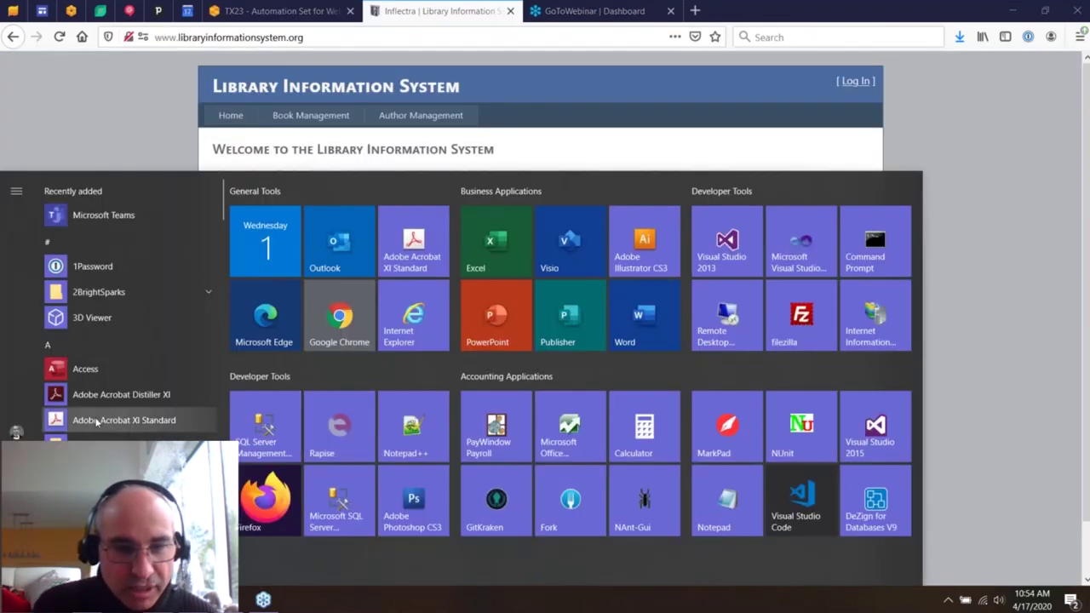
{"action": "scroll", "coordinate": [97, 422], "scroll_direction": "down", "scroll_amount": 5}
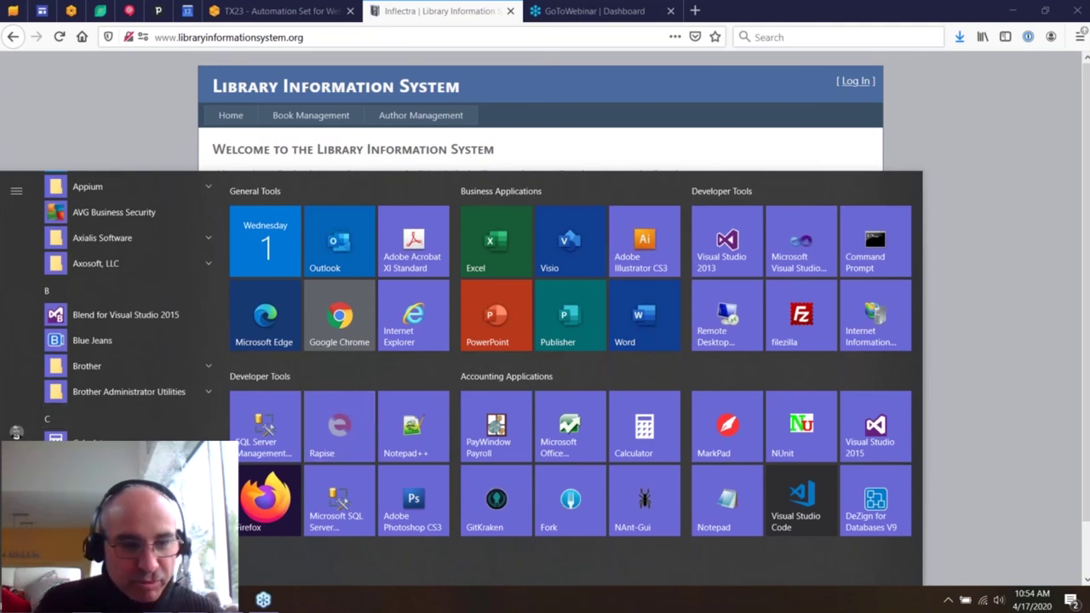
{"action": "key", "text": "Escape"}
{"action": "key", "text": "super"}
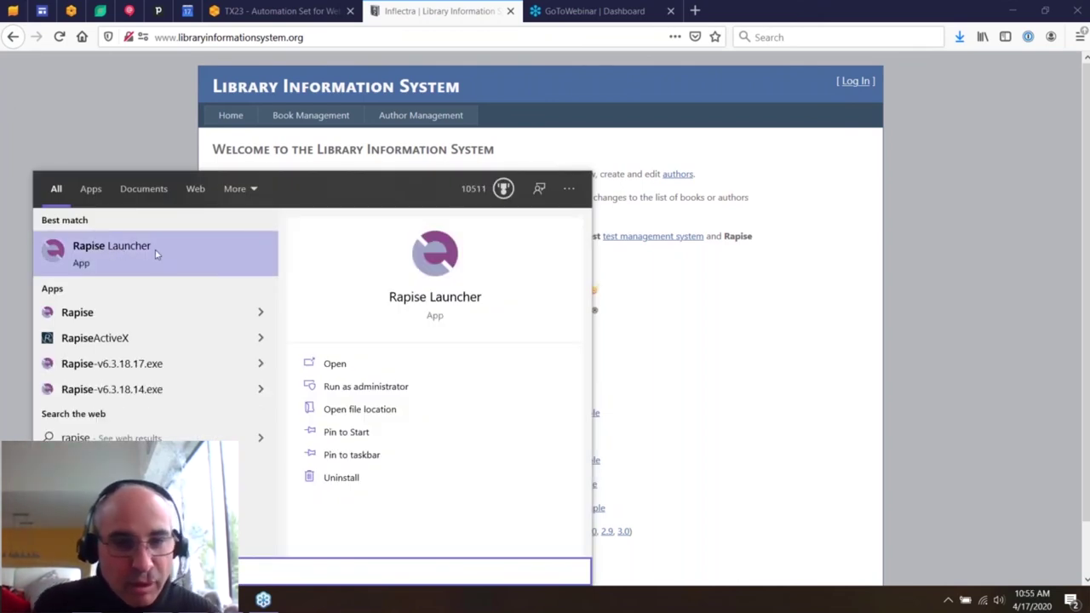
{"action": "left_click", "coordinate": [146, 258]}
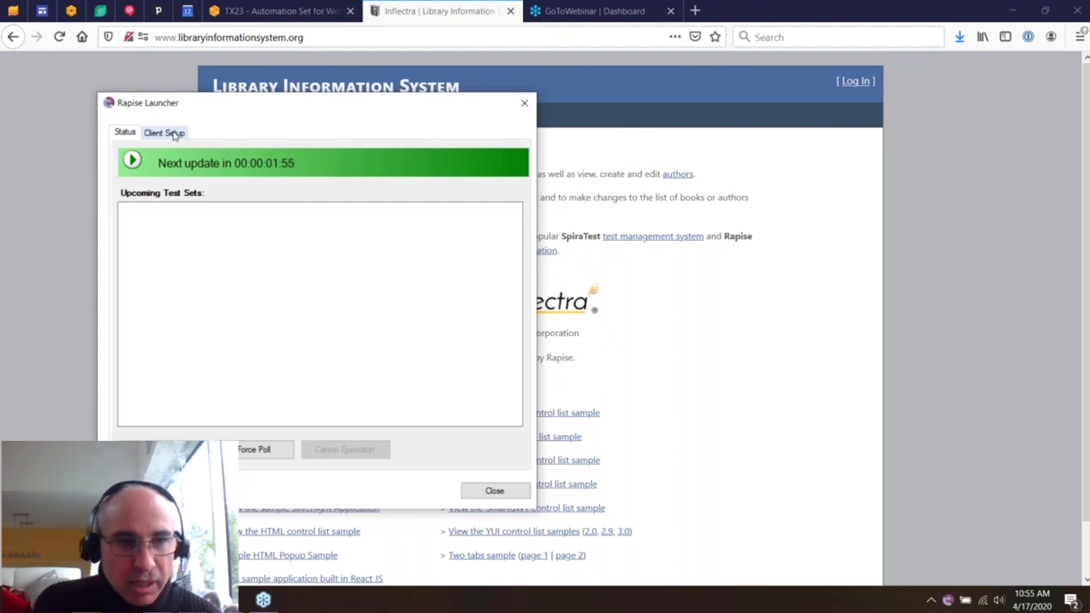
- Check the launcher's Client Setup, then Force Poll so TX23 appears as upcoming
{"action": "left_click", "coordinate": [165, 133]}
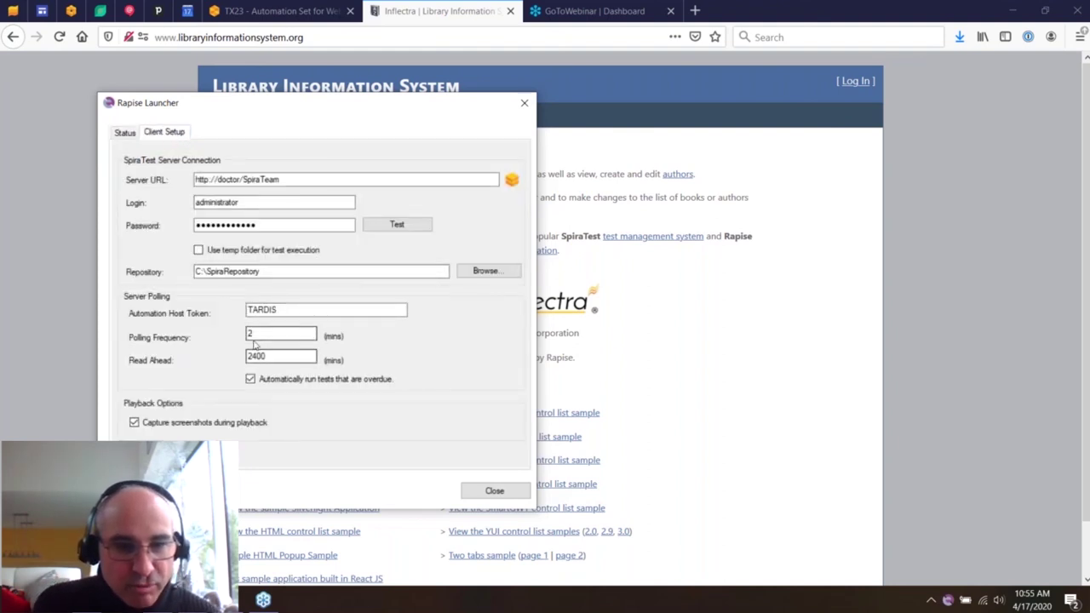
{"action": "left_click", "coordinate": [124, 132]}
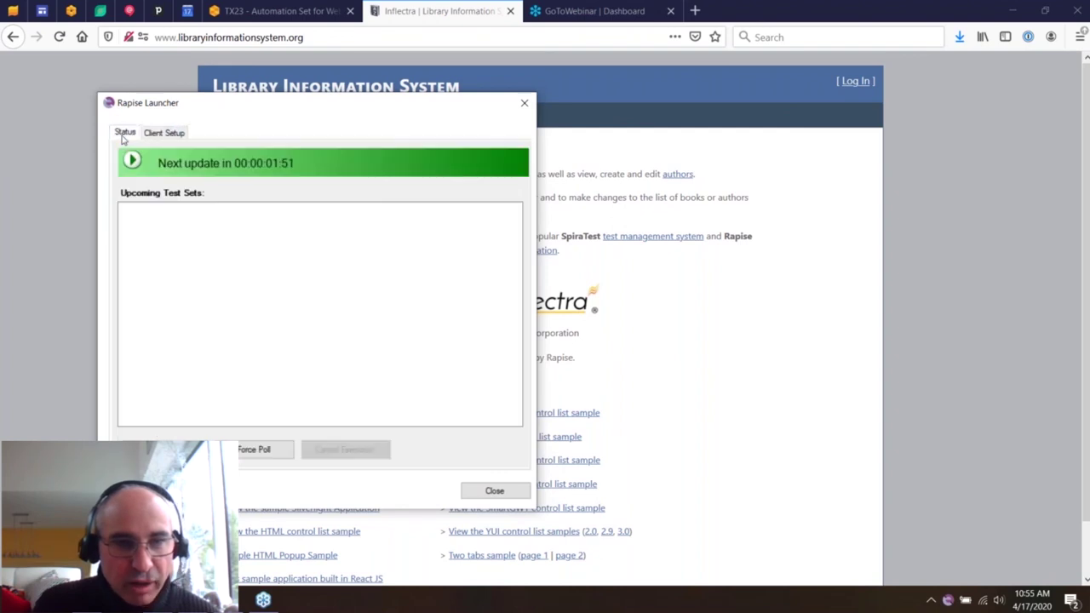
{"action": "left_click", "coordinate": [264, 451]}
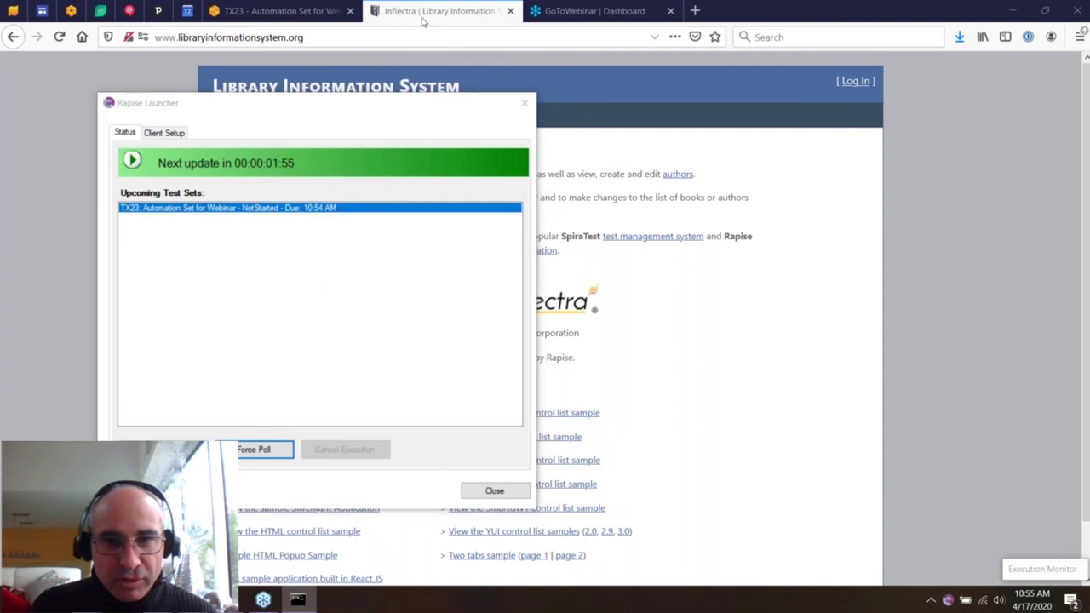
{"action": "left_click", "coordinate": [421, 22]}
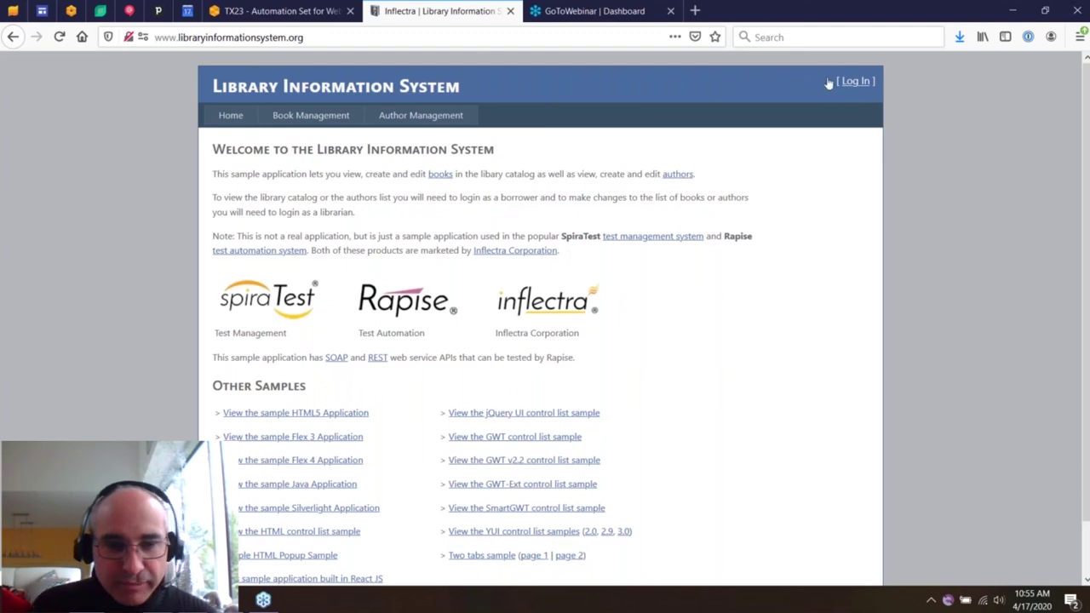
- Refresh the webinar test set and open its passed Simple Web Test of LIS run
{"action": "left_click", "coordinate": [271, 11]}
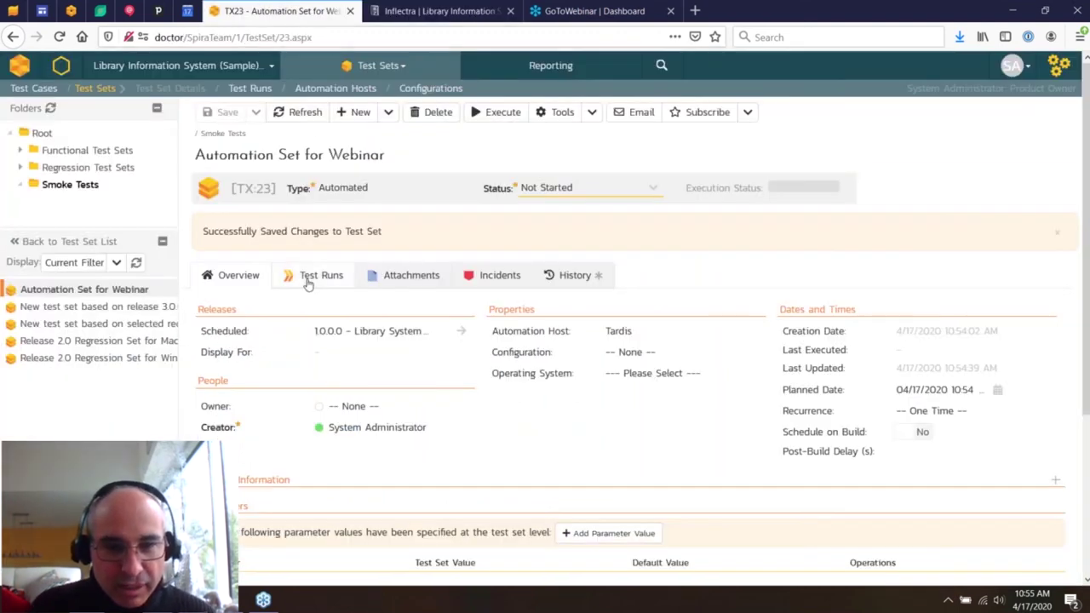
{"action": "left_click", "coordinate": [302, 112]}
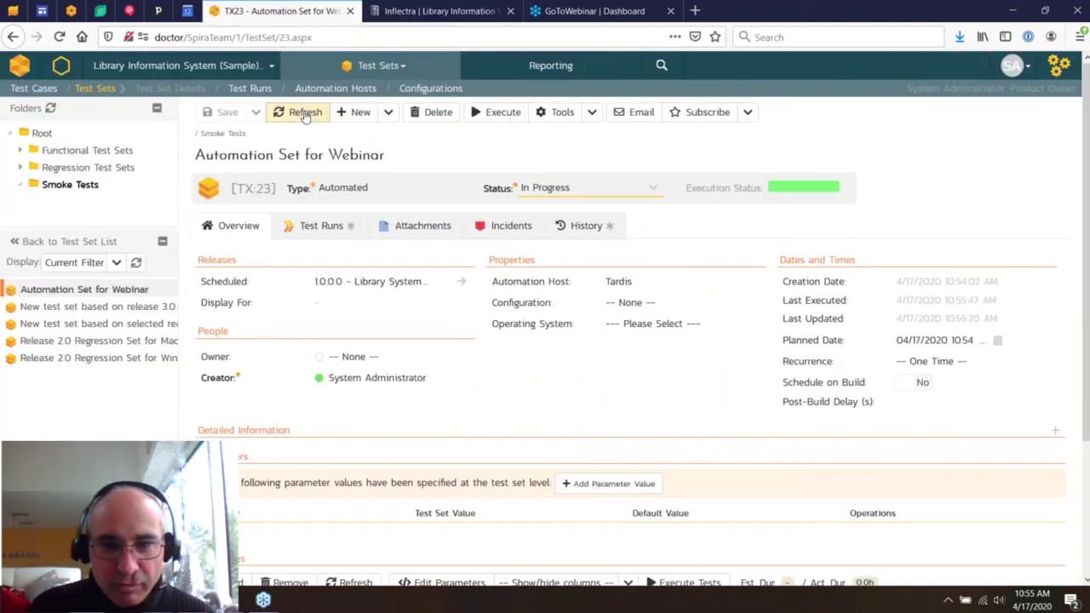
{"action": "mouse_move", "coordinate": [839, 195]}
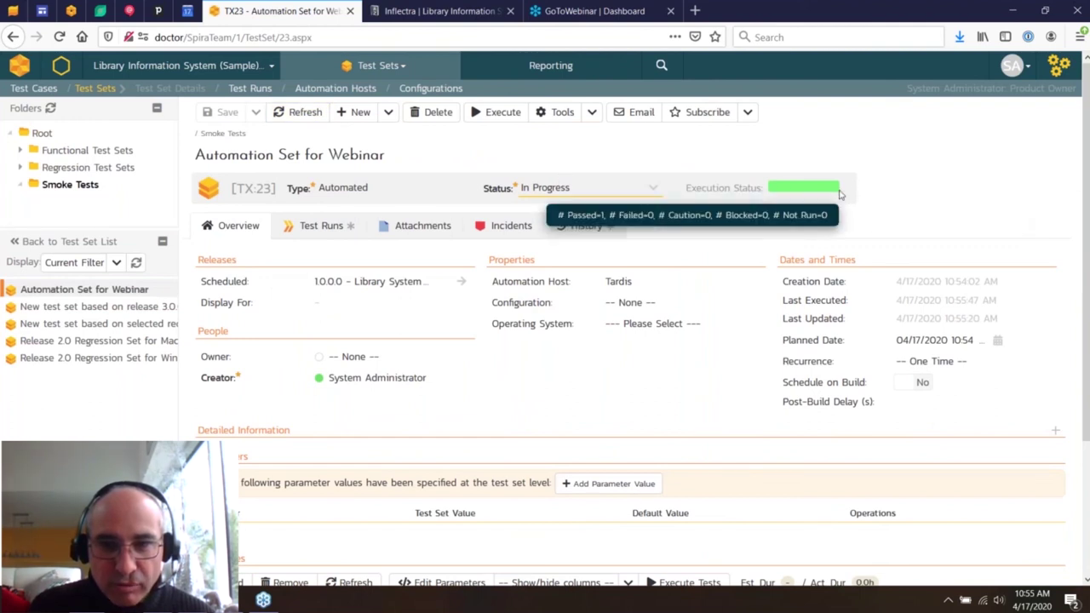
{"action": "left_click", "coordinate": [312, 115]}
{"action": "left_click", "coordinate": [315, 117]}
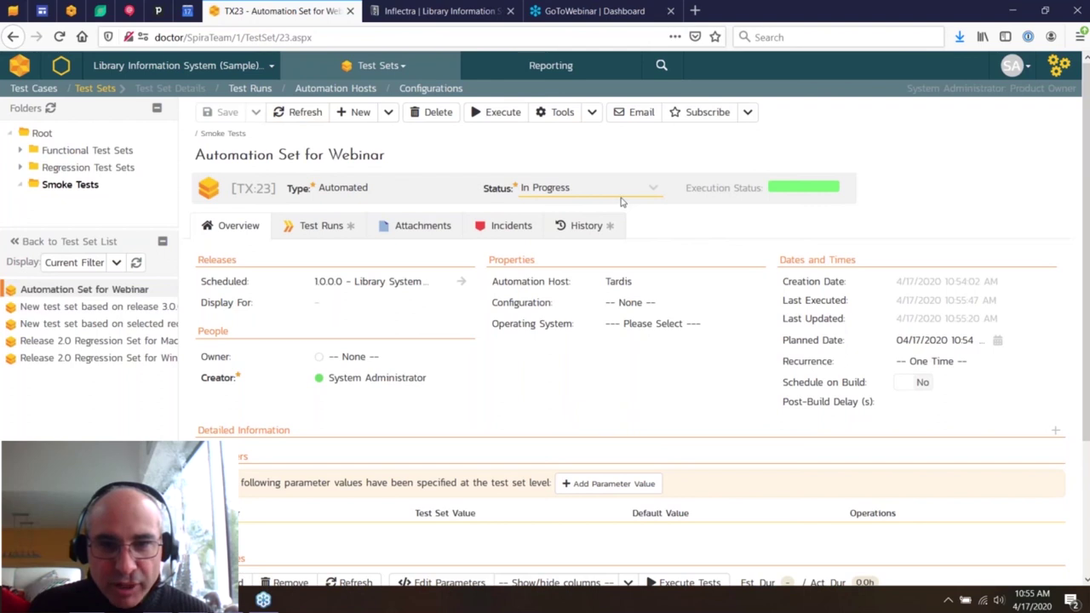
{"action": "left_click", "coordinate": [326, 228]}
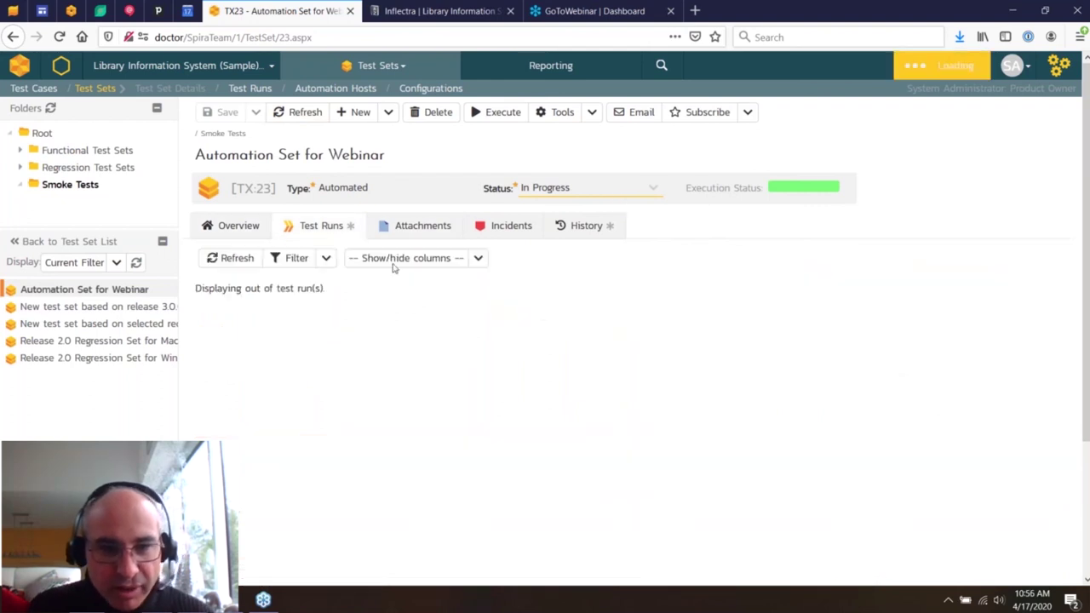
{"action": "left_click", "coordinate": [281, 363]}
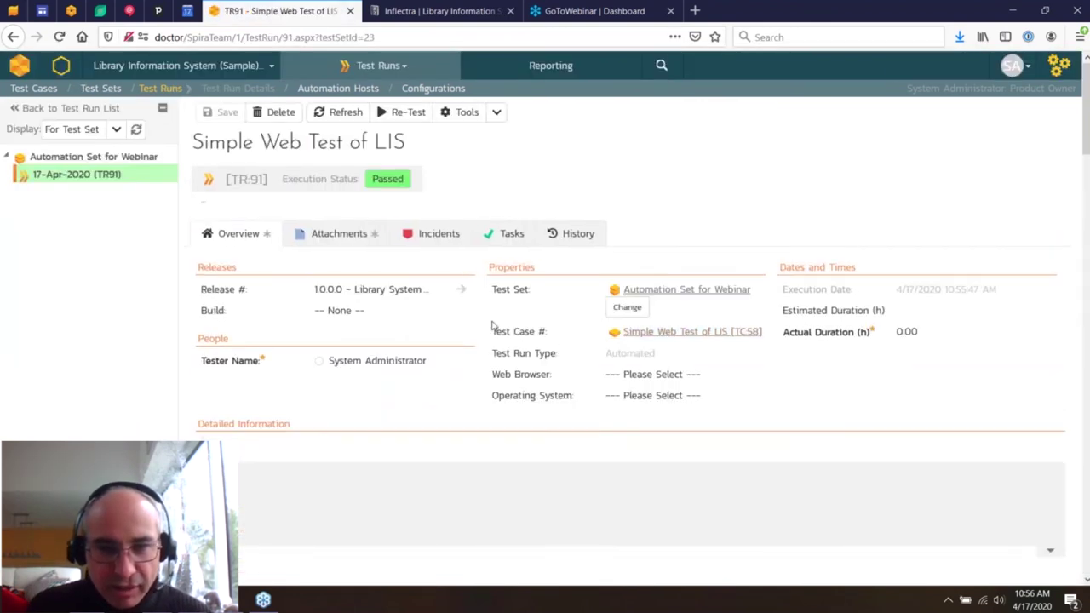
- Review the run's step results and console output, then reopen Rapise from Start
{"action": "scroll", "coordinate": [491, 325], "scroll_direction": "down", "scroll_amount": 10}
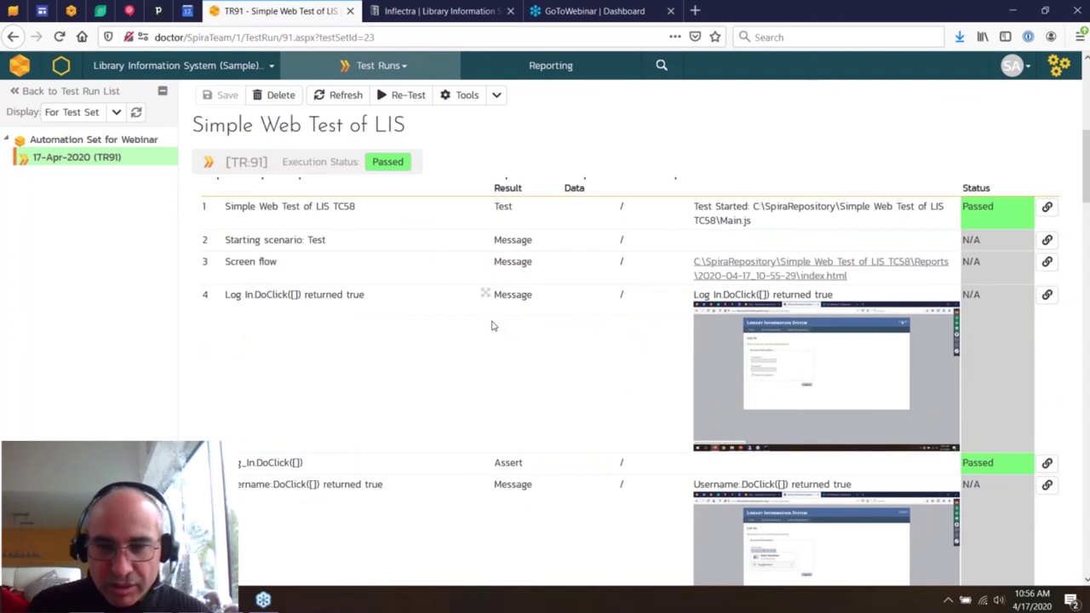
{"action": "scroll", "coordinate": [491, 325], "scroll_direction": "down", "scroll_amount": 15}
{"action": "scroll", "coordinate": [491, 326], "scroll_direction": "down", "scroll_amount": 15}
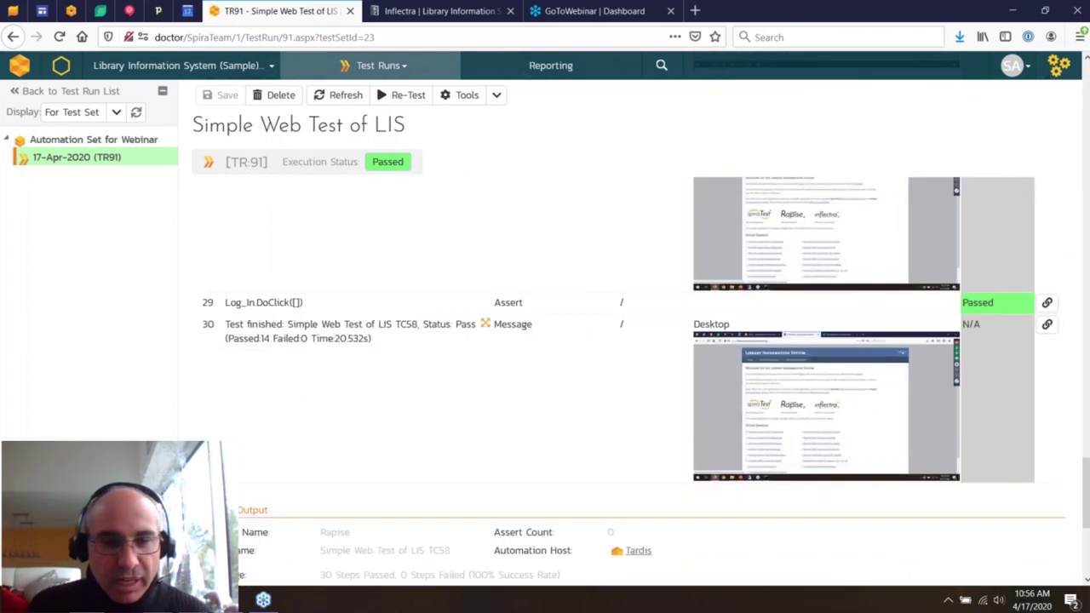
{"action": "scroll", "coordinate": [492, 325], "scroll_direction": "down", "scroll_amount": 5}
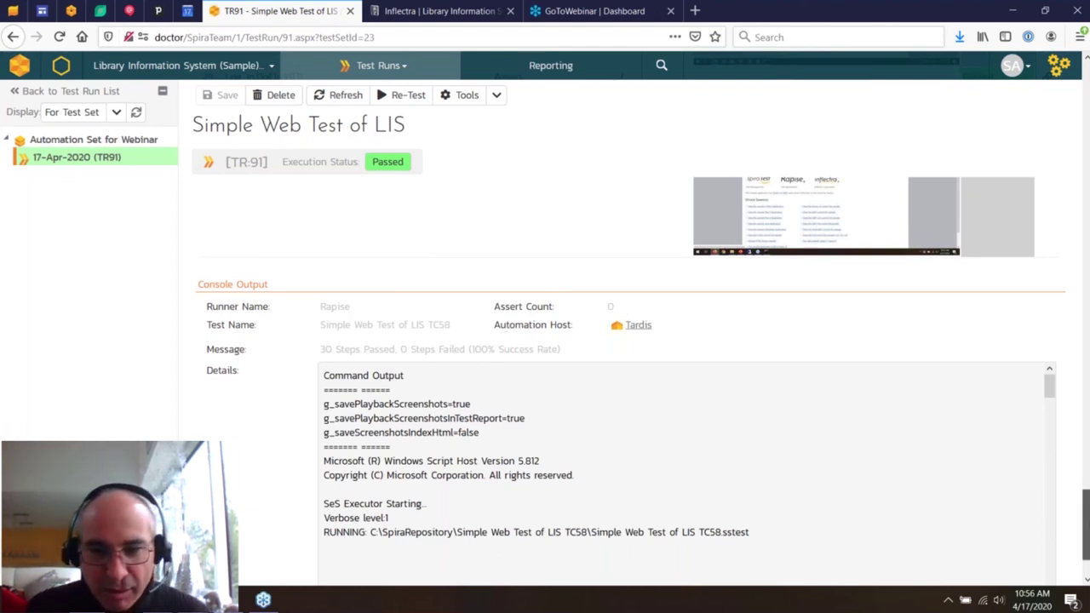
{"action": "scroll", "coordinate": [622, 312], "scroll_direction": "up", "scroll_amount": 5}
{"action": "scroll", "coordinate": [670, 269], "scroll_direction": "up", "scroll_amount": 15}
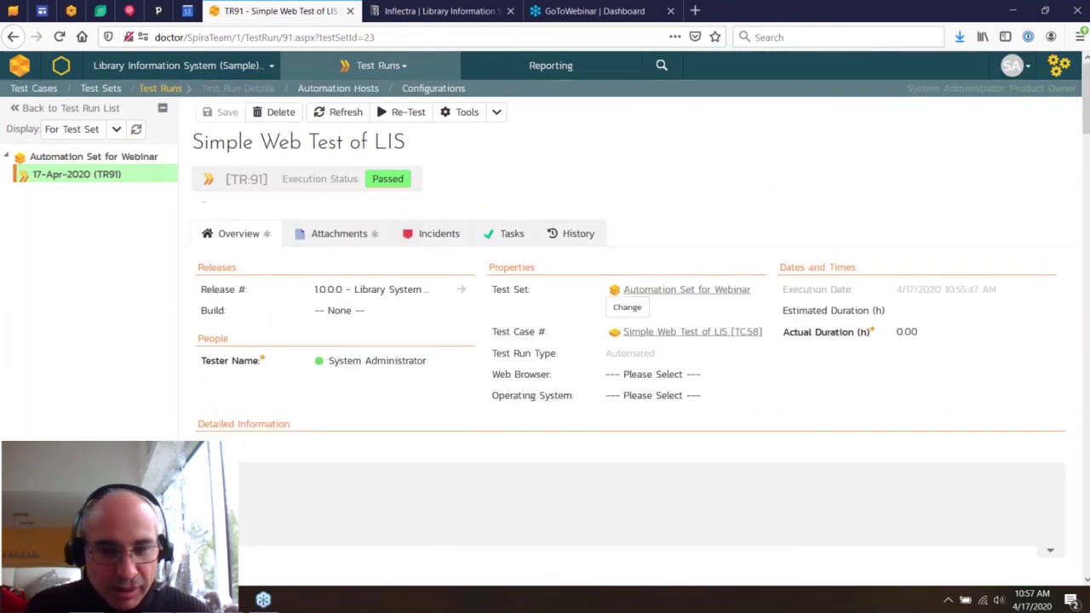
{"action": "key", "text": "super"}
{"action": "left_click", "coordinate": [337, 448]}
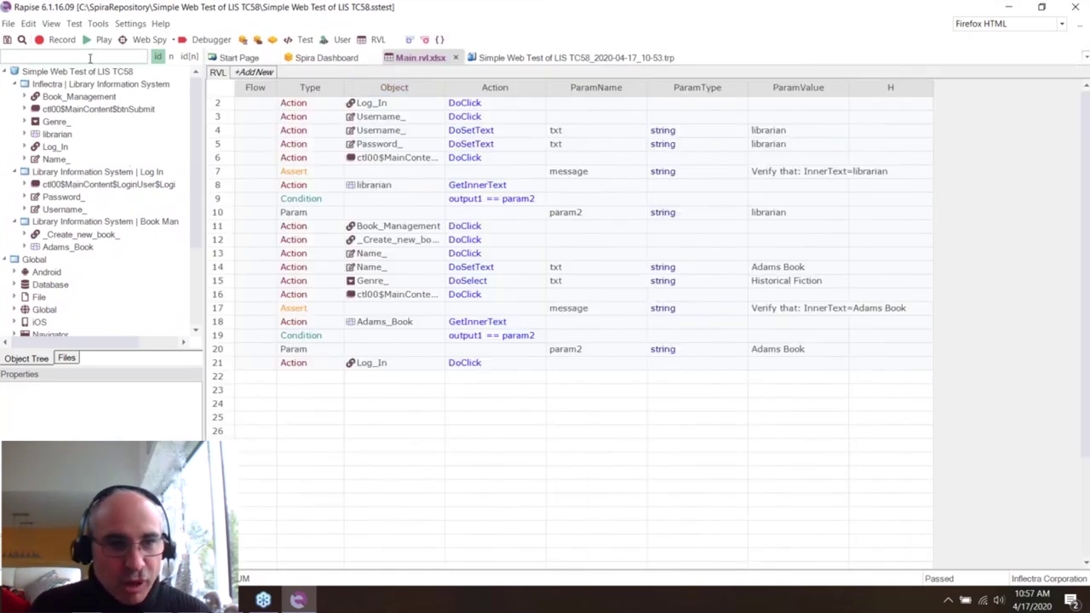
- Record the SpiraTest, Rapise and Inflectra logos as learned objects and append the recording to the sheet
{"action": "left_click", "coordinate": [59, 39]}
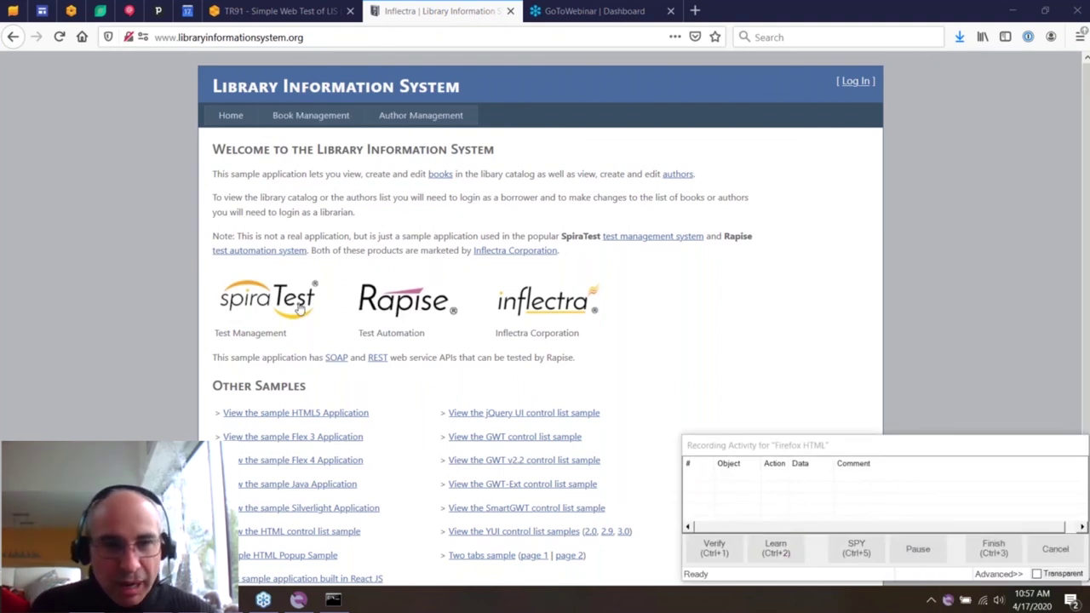
{"action": "key", "text": "ctrl+2"}
{"action": "key", "text": "ctrl+2"}
{"action": "key", "text": "ctrl+2"}
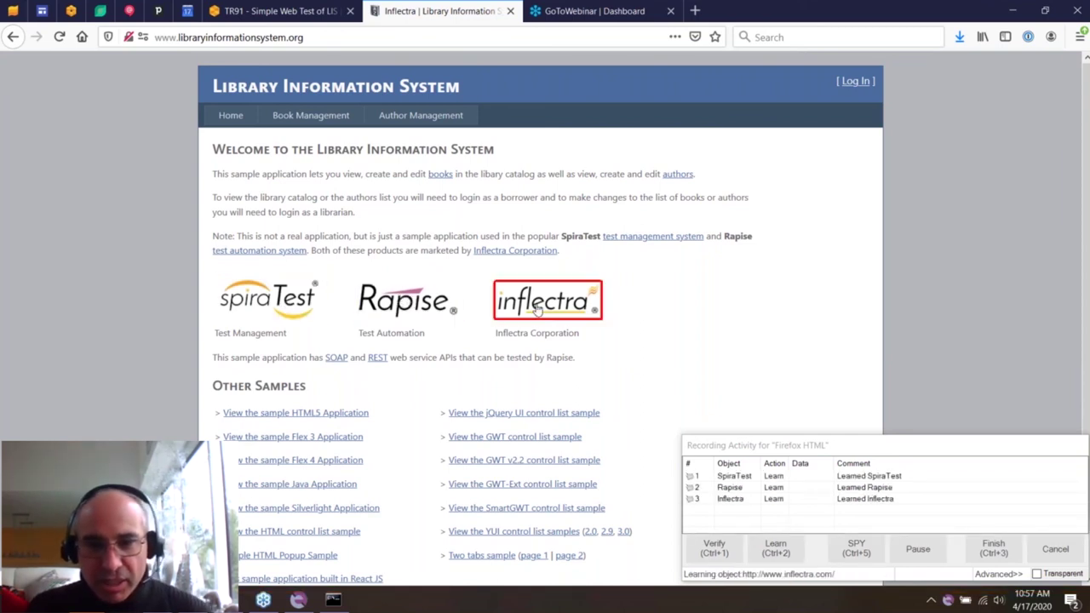
{"action": "left_click", "coordinate": [992, 548]}
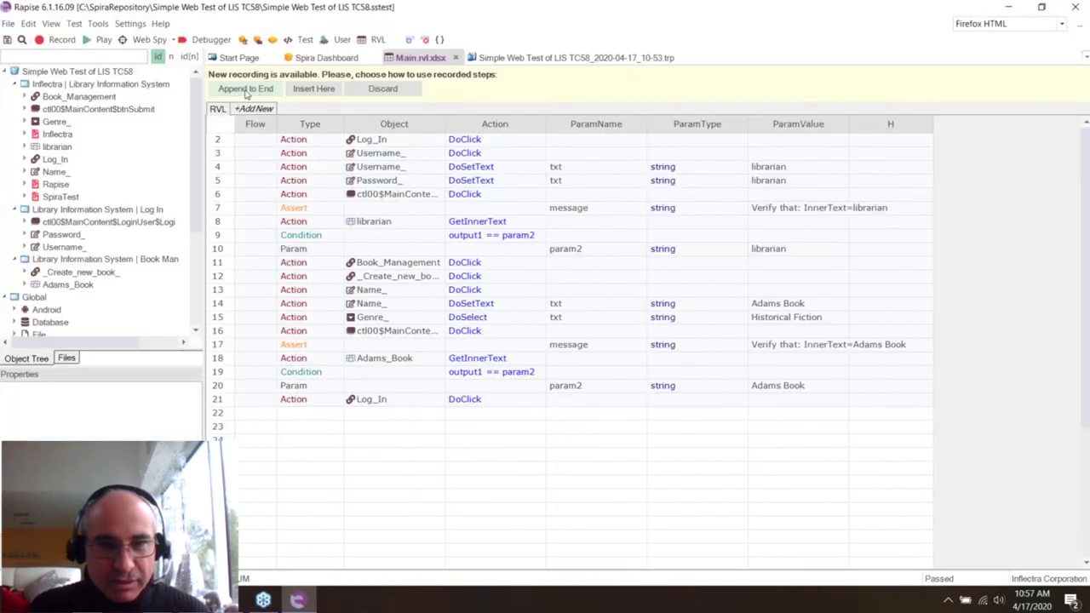
{"action": "left_click", "coordinate": [245, 90]}
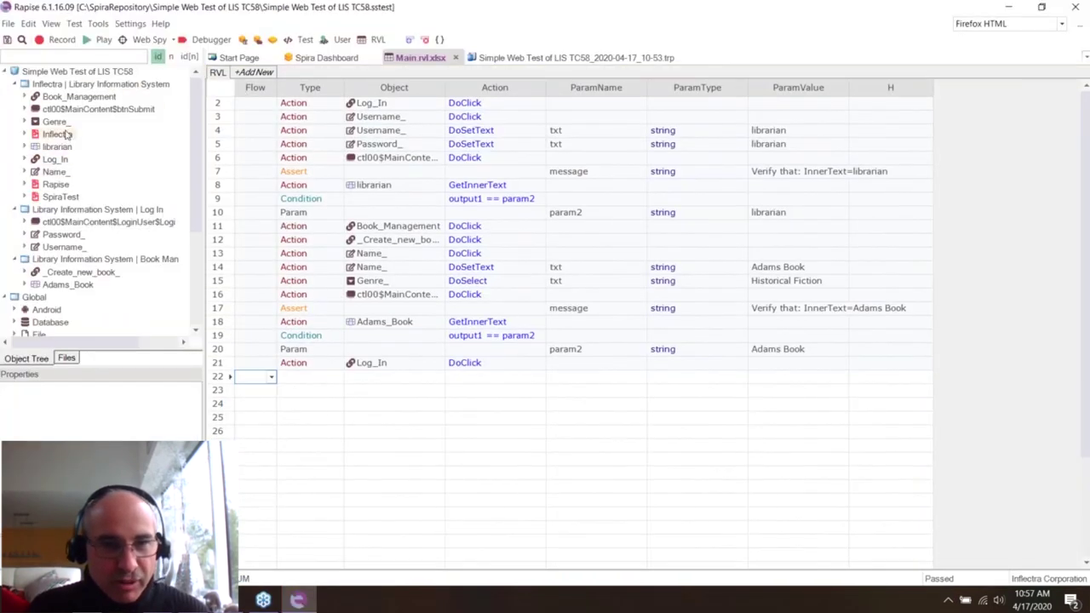
- Add Inflectra DoClick and DoDblClick action steps to the sheet as rows 23–24
{"action": "left_click", "coordinate": [66, 133]}
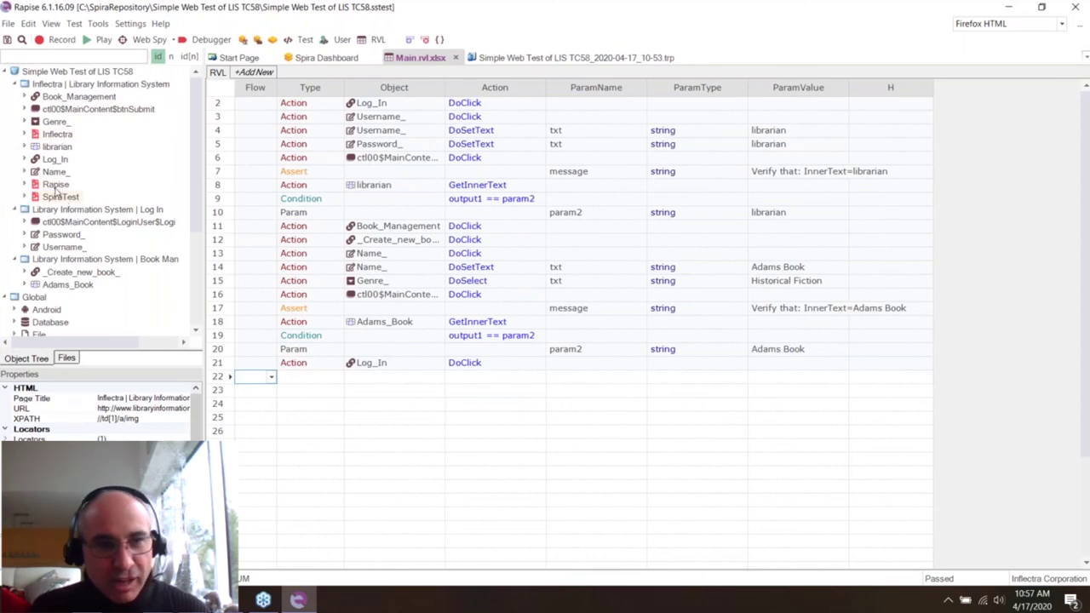
{"action": "left_click", "coordinate": [25, 133]}
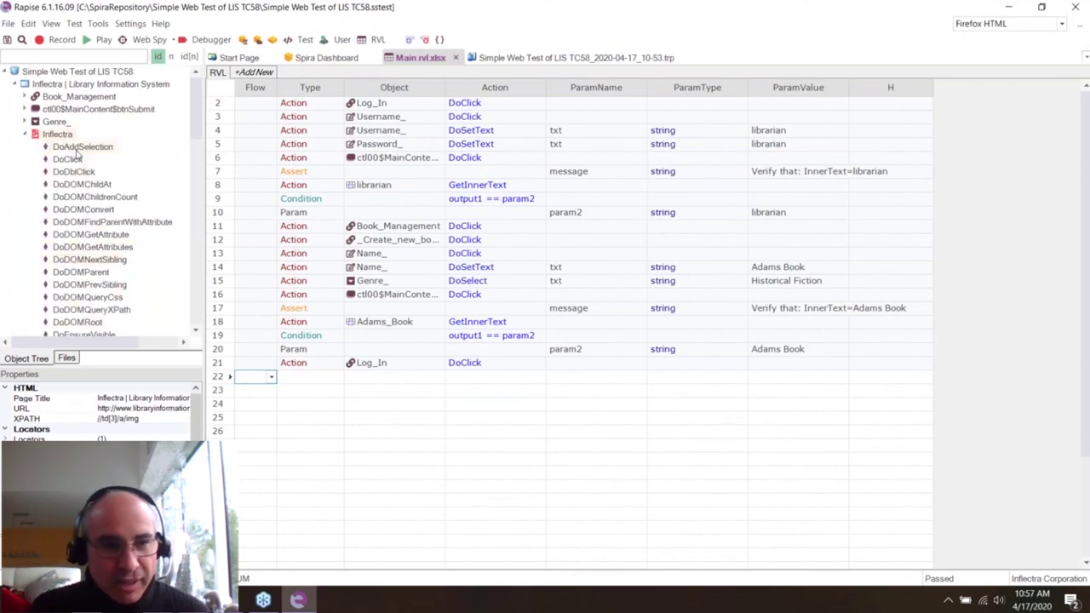
{"action": "left_click_drag", "start_coordinate": [73, 160], "coordinate": [300, 387]}
{"action": "left_click_drag", "start_coordinate": [242, 342], "coordinate": [308, 403]}
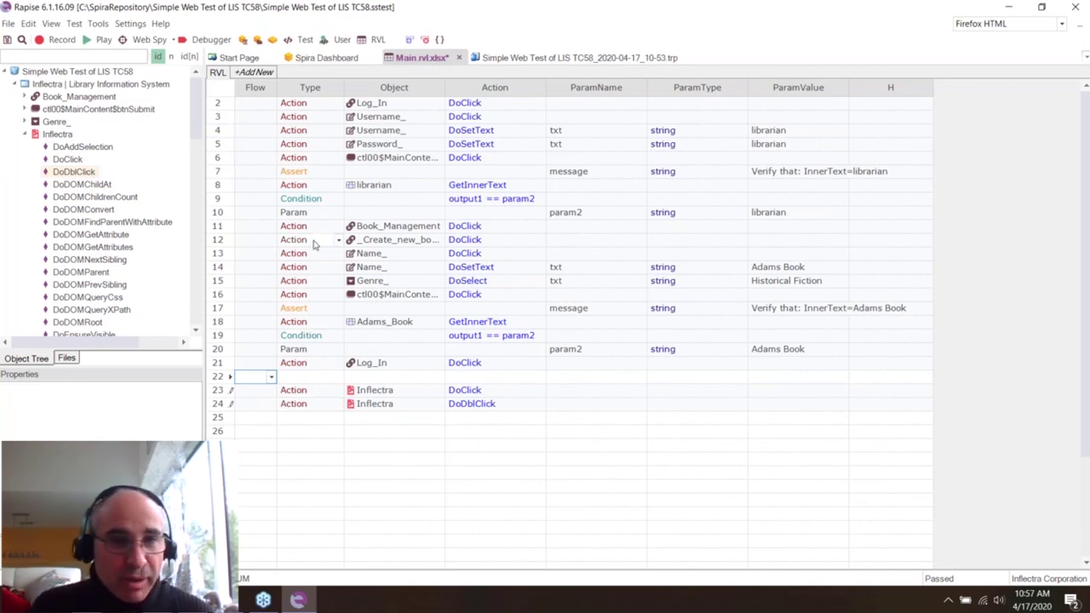
- Set row 26's Flow to Map to create the MyMap1 map block
{"action": "left_click", "coordinate": [254, 431]}
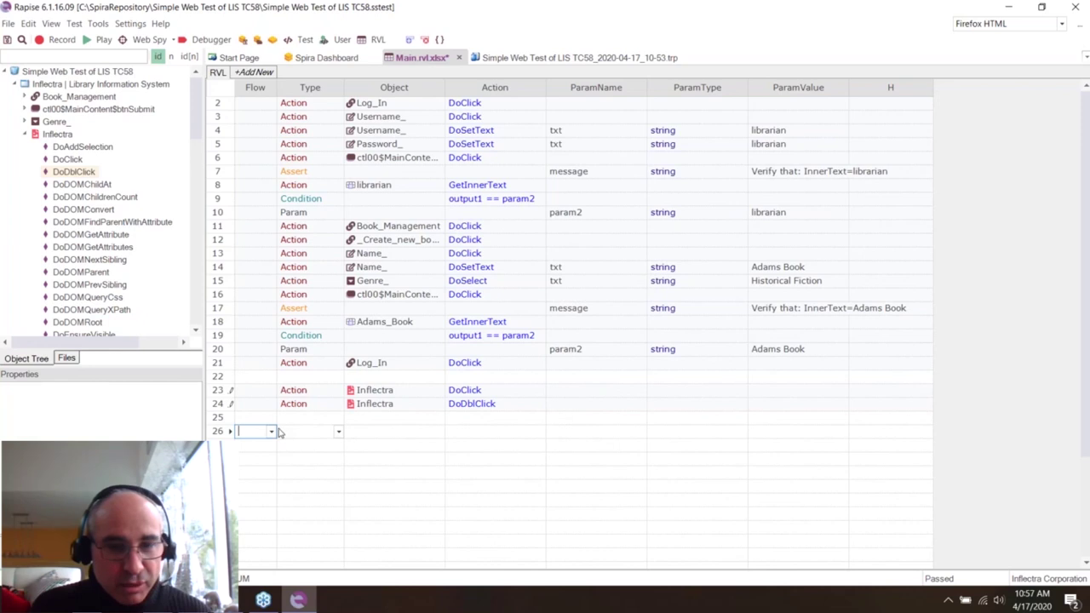
{"action": "left_click", "coordinate": [270, 432]}
{"action": "left_click", "coordinate": [271, 504]}
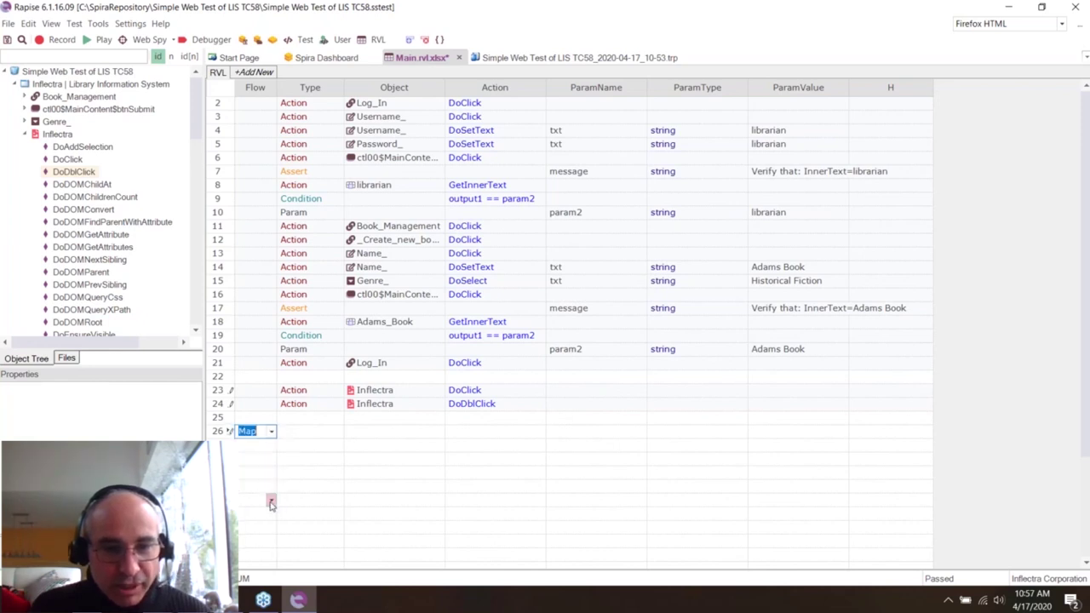
{"action": "key", "text": "Return"}
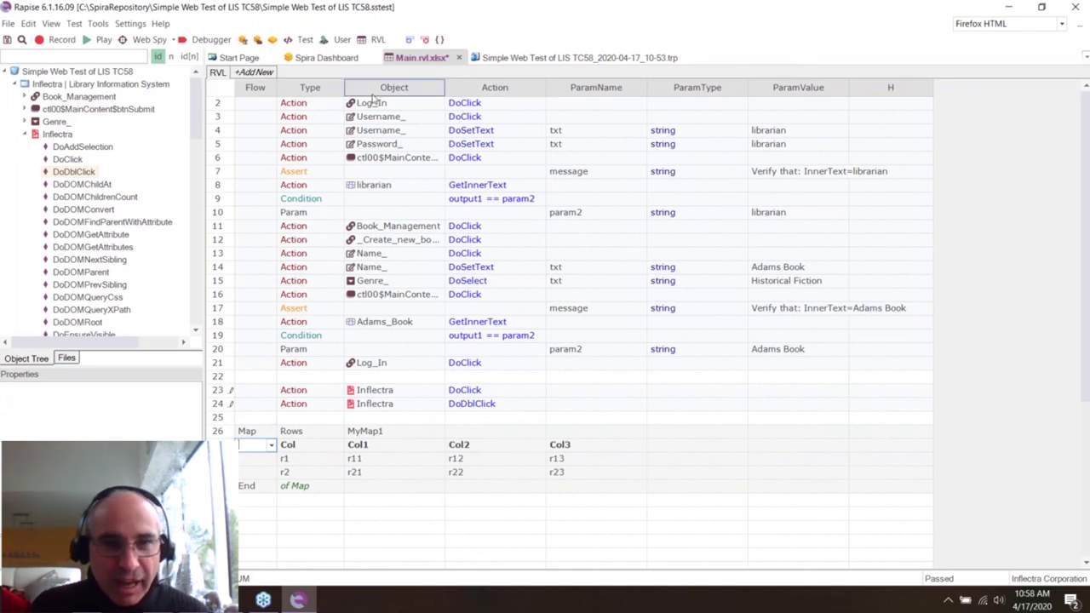
- Select sheet rows 2 through 9 and dismiss their row actions menu unused
{"action": "left_click_drag", "start_coordinate": [223, 104], "coordinate": [223, 203]}
{"action": "right_click", "coordinate": [223, 149]}
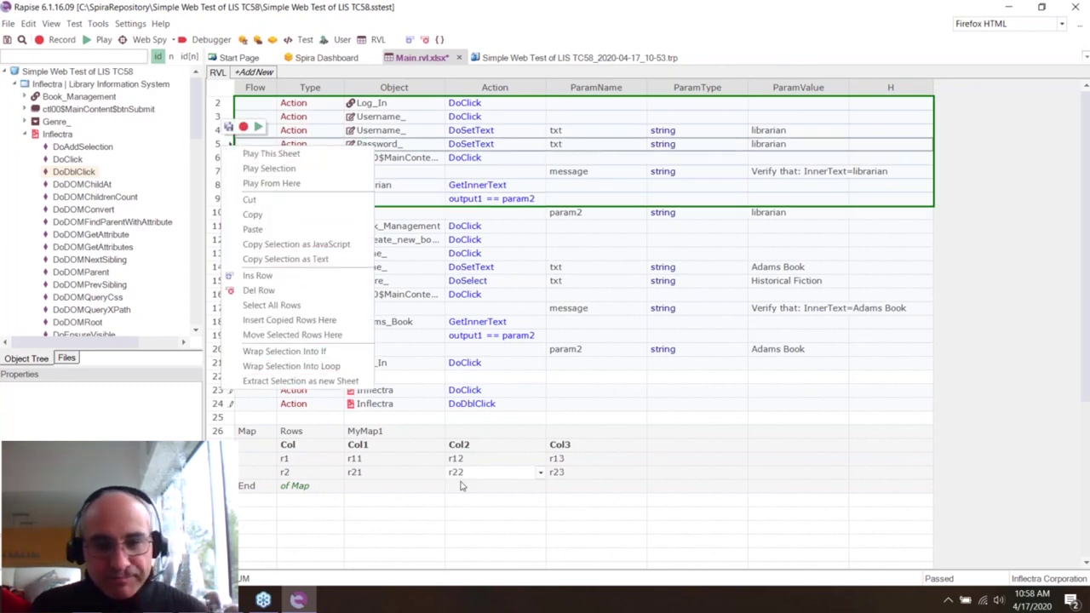
{"action": "left_click", "coordinate": [484, 529]}
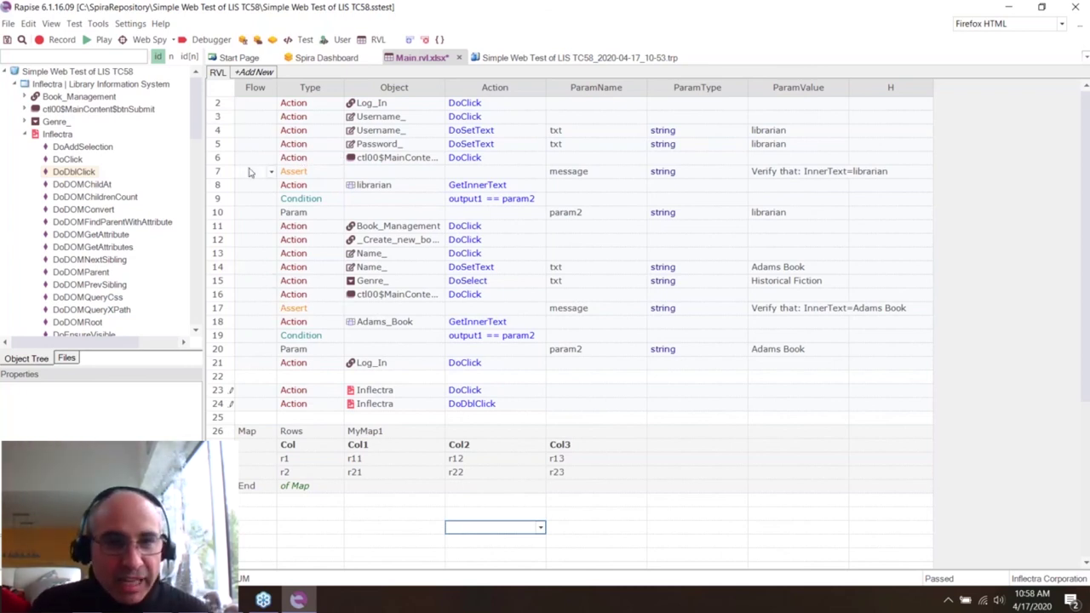
- Copy sheet rows 2–11 as JavaScript
{"action": "left_click", "coordinate": [223, 103]}
{"action": "left_click_drag", "start_coordinate": [224, 103], "coordinate": [219, 225]}
{"action": "right_click", "coordinate": [219, 226]}
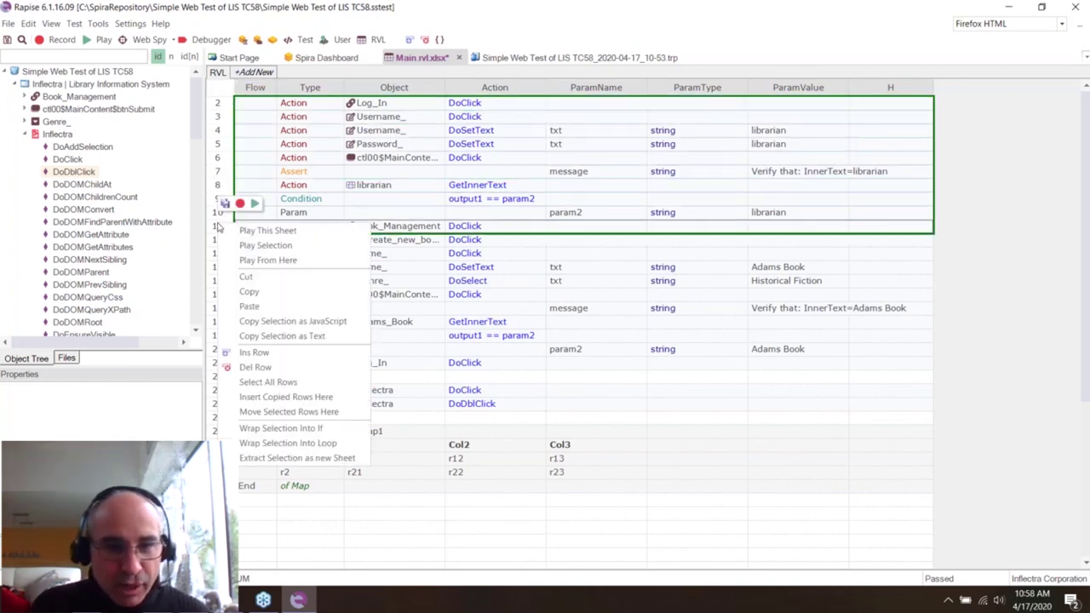
{"action": "left_click", "coordinate": [297, 322]}
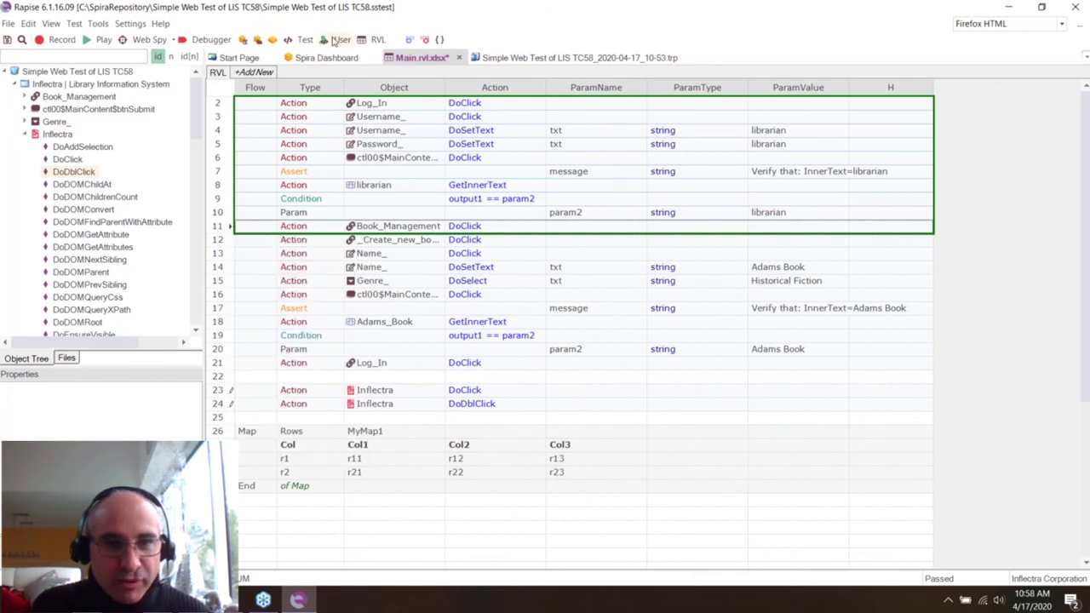
- In User.js, write function DoSomething(param1, param2) and paste the copied steps as its body
{"action": "left_click", "coordinate": [330, 42]}
{"action": "key", "text": "Down"}
{"action": "type", "text": "functio"}
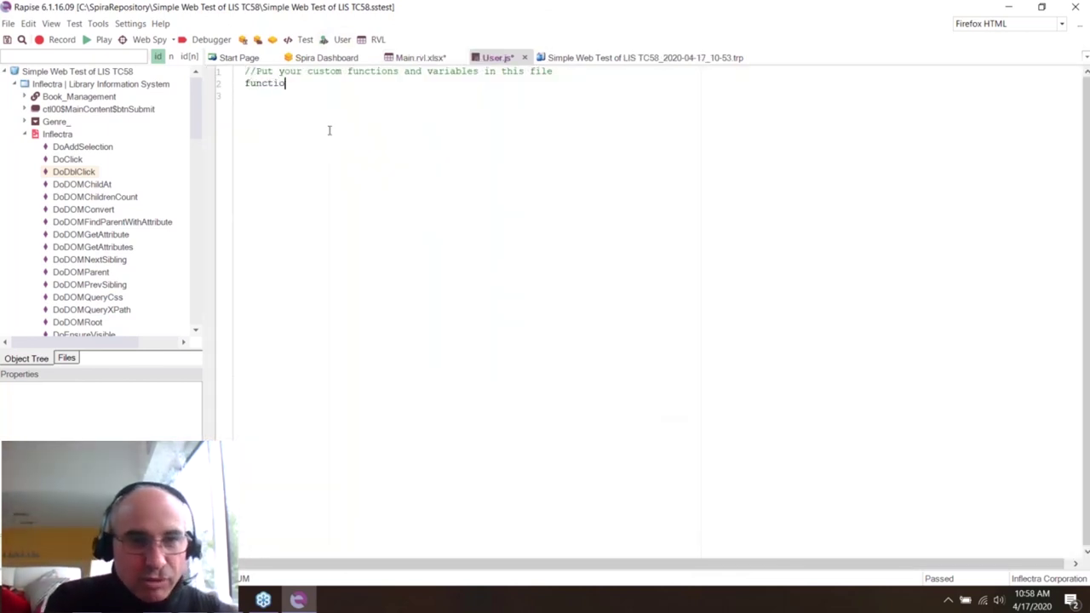
{"action": "type", "text": "n Do"}
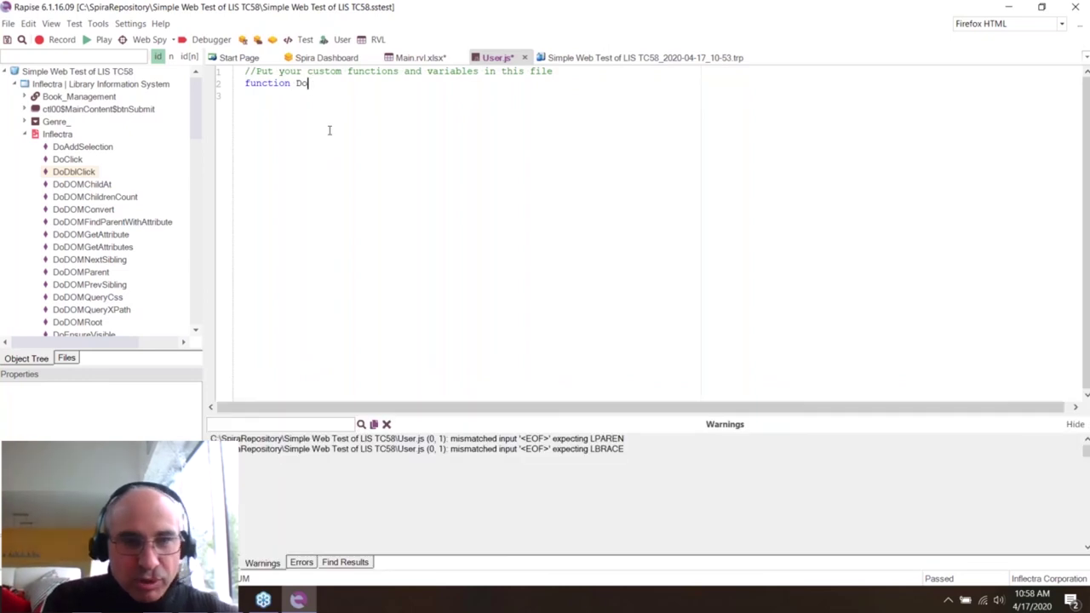
{"action": "type", "text": "Something("}
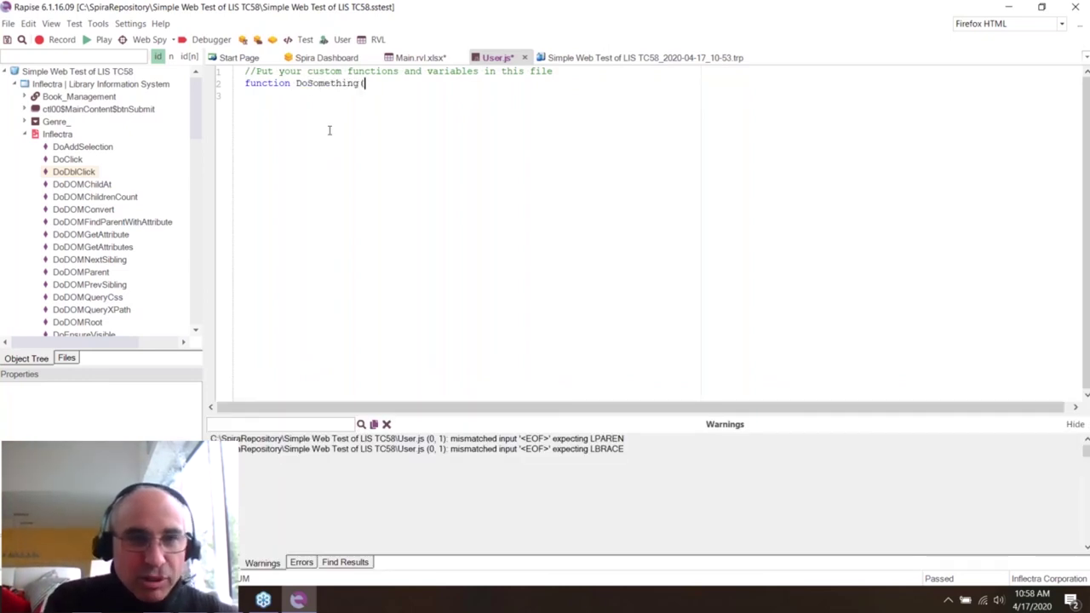
{"action": "type", "text": "param1, parm"}
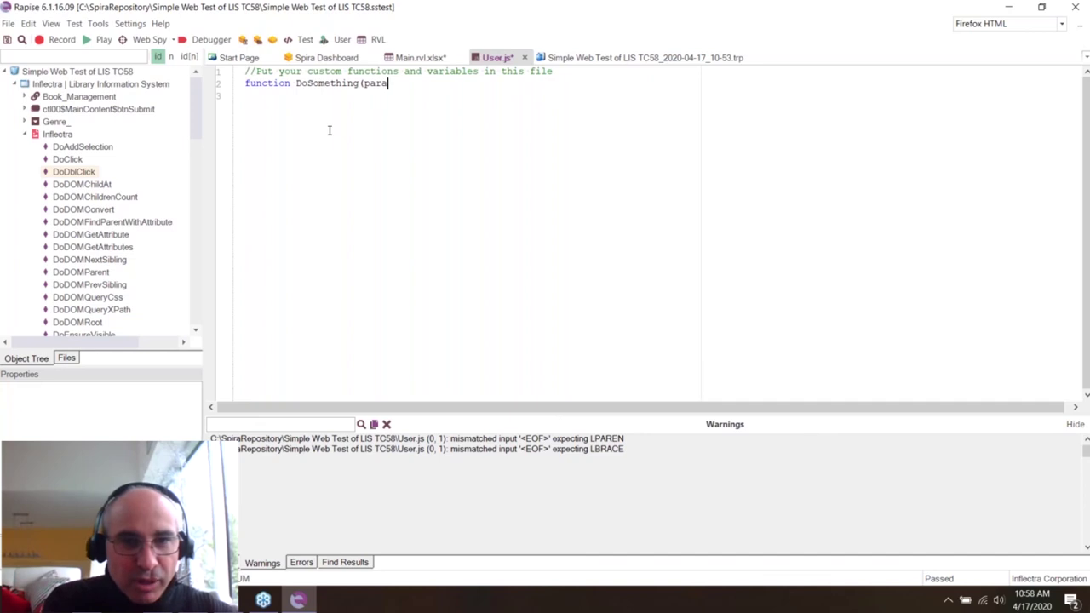
{"action": "key", "text": "BackSpace"}
{"action": "type", "text": "am2)"}
{"action": "key", "text": "Return"}
{"action": "type", "text": "{"}
{"action": "key", "text": "Return"}
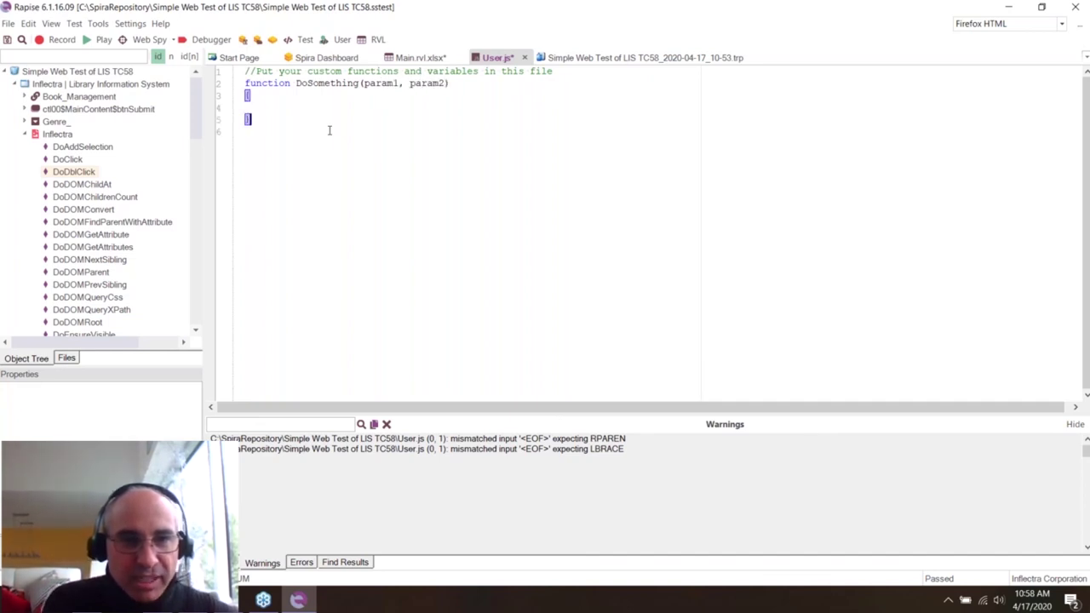
{"action": "key", "text": "ctrl+v"}
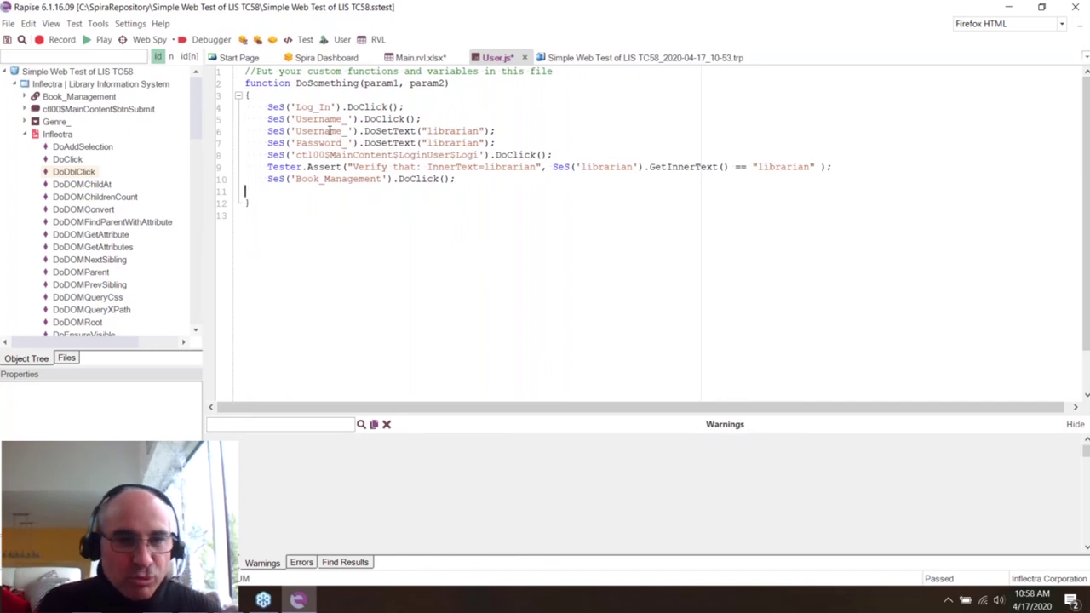
{"action": "key", "text": "BackSpace"}
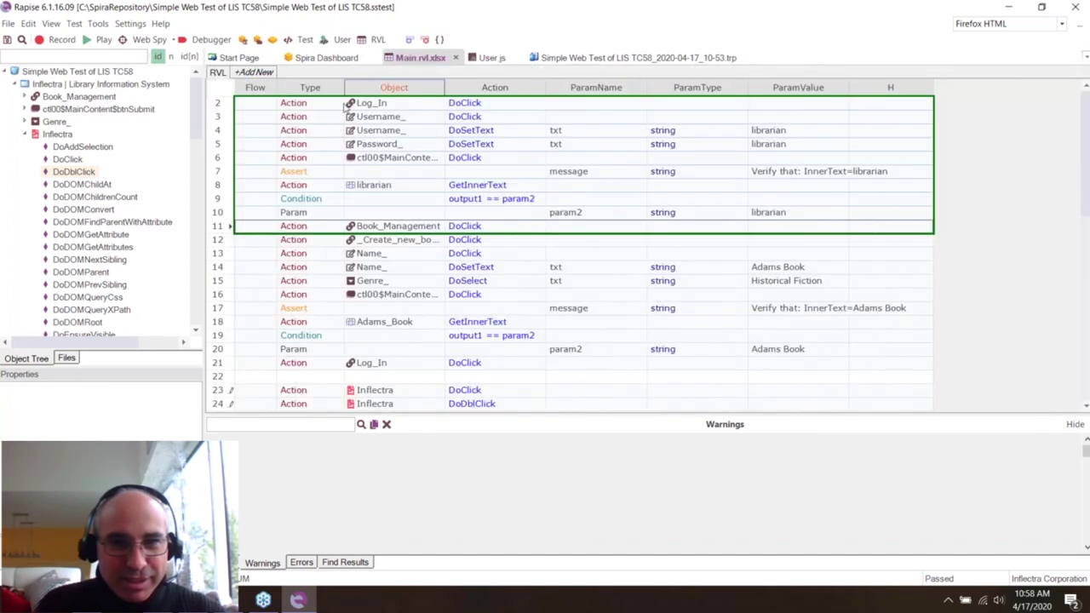
- Back in Main.rvl, switch row 13's Type from Action to Assert
{"action": "left_click", "coordinate": [493, 59]}
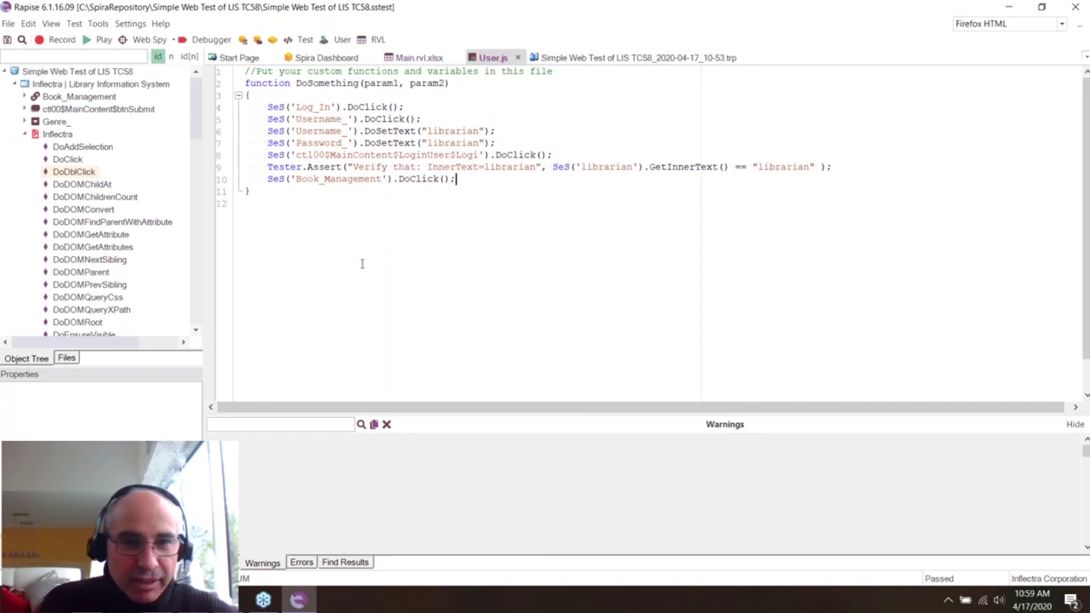
{"action": "left_click", "coordinate": [418, 58]}
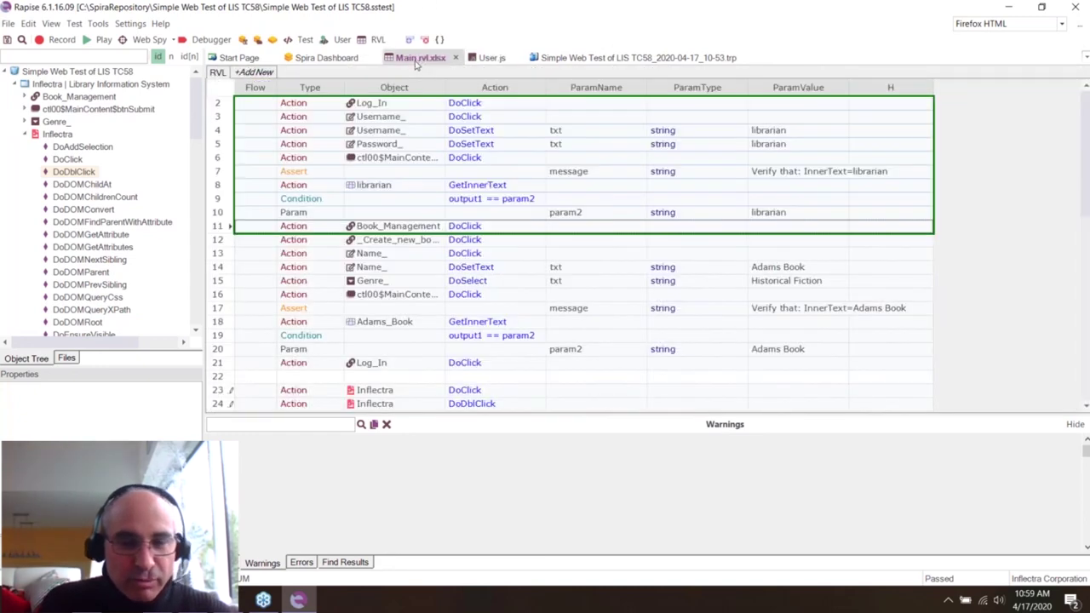
{"action": "left_click", "coordinate": [306, 253]}
{"action": "key", "text": "Down"}
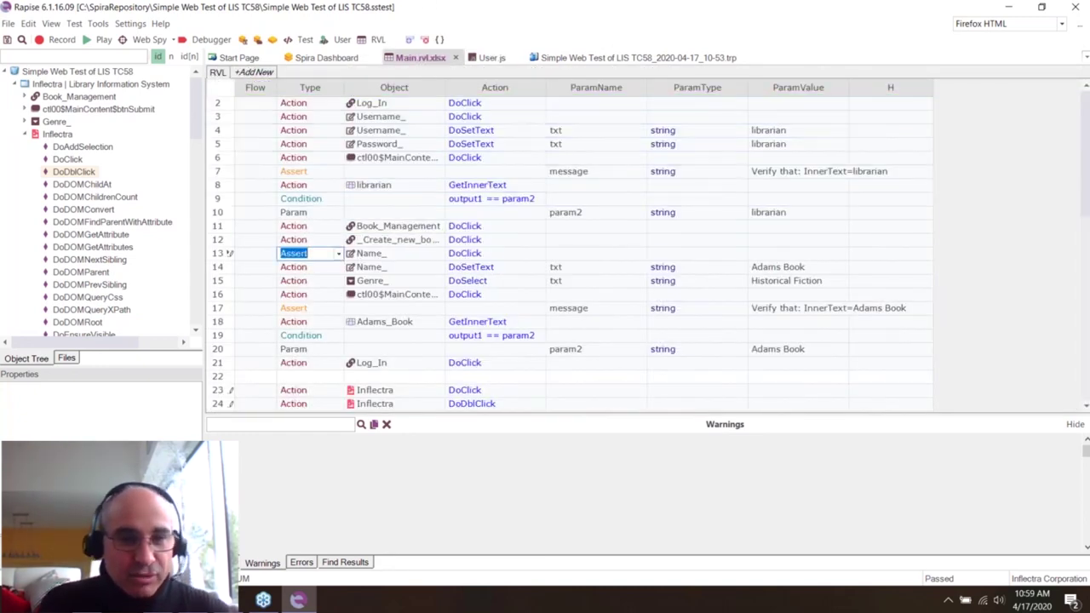
{"action": "key", "text": "Return"}
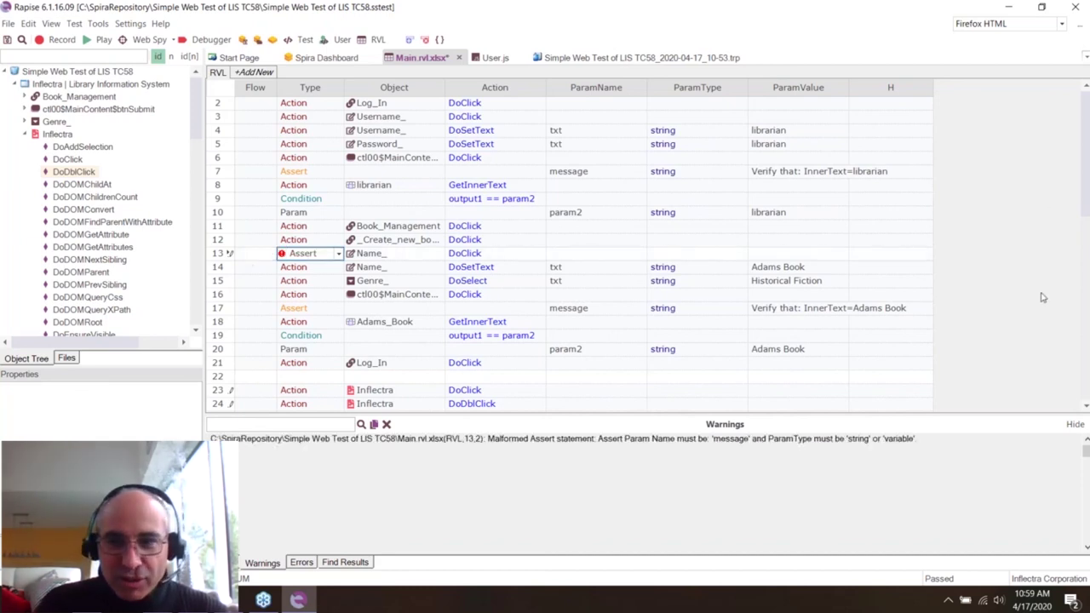
{"action": "scroll", "coordinate": [406, 275], "scroll_direction": "down", "scroll_amount": 6}
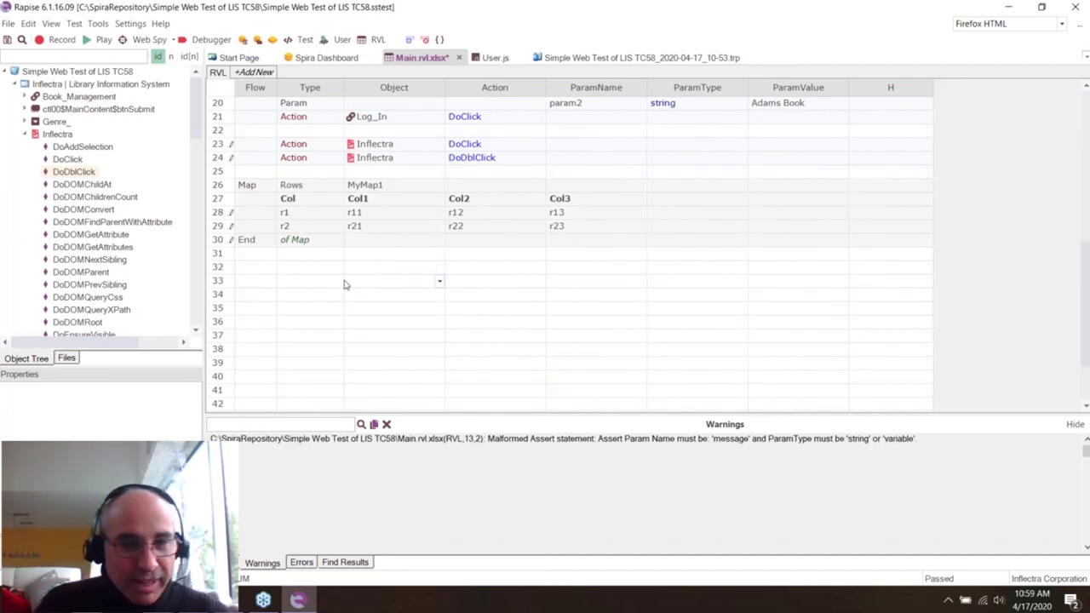
- Make row 33 an Action step calling Functions DoSomething
{"action": "left_click", "coordinate": [339, 282]}
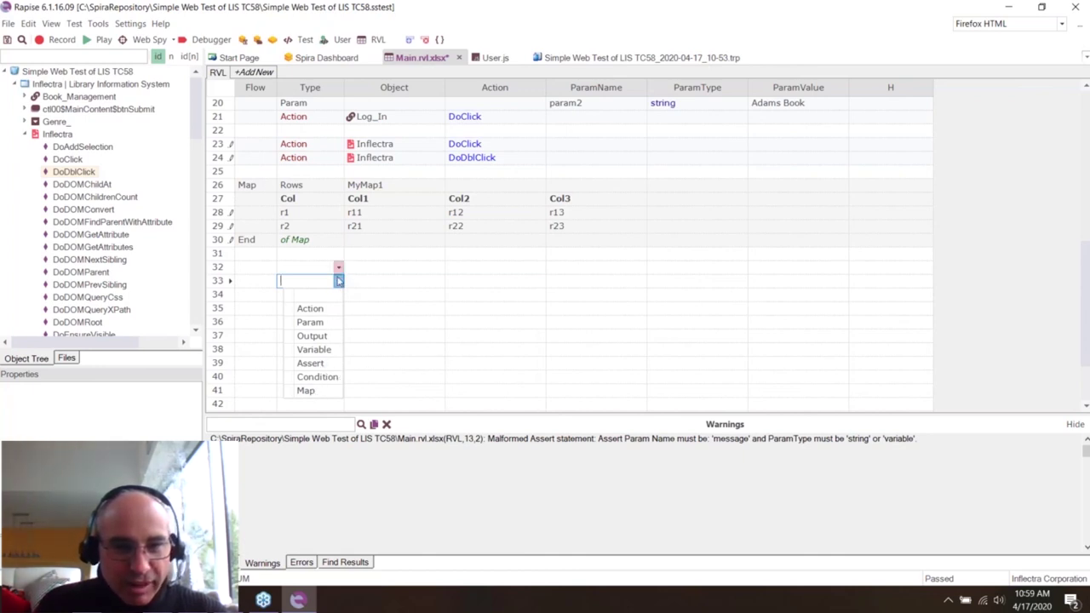
{"action": "left_click", "coordinate": [331, 310]}
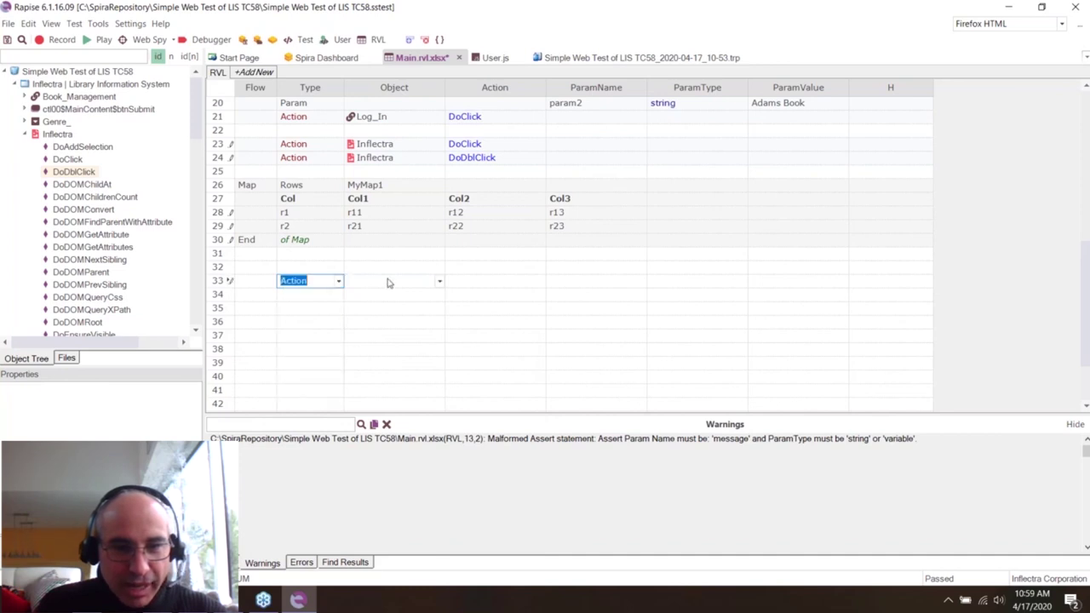
{"action": "left_click", "coordinate": [439, 281]}
{"action": "left_click", "coordinate": [439, 282]}
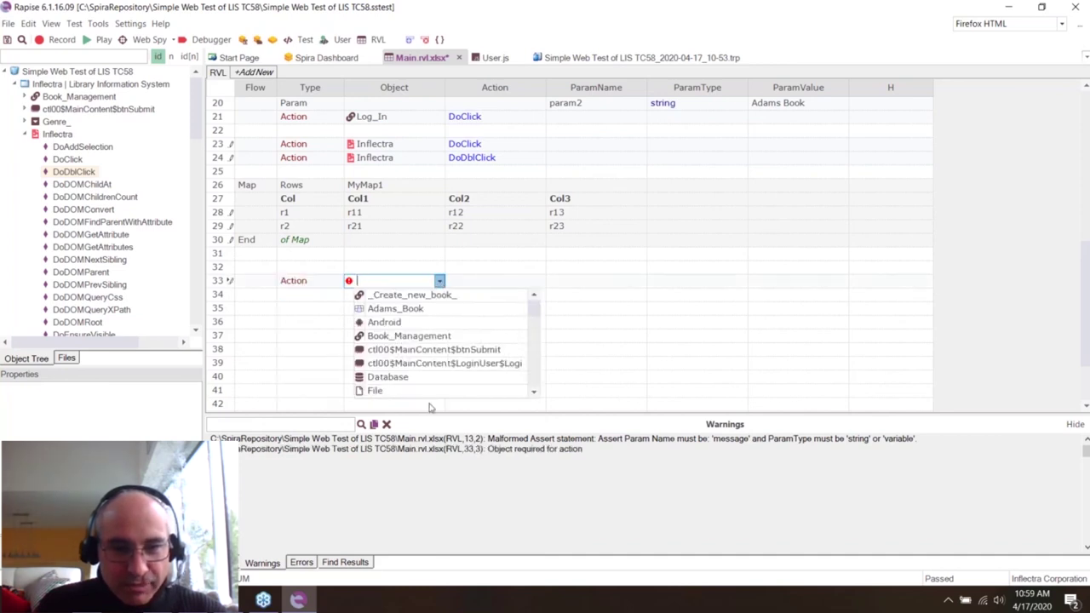
{"action": "scroll", "coordinate": [379, 339], "scroll_direction": "down", "scroll_amount": 2}
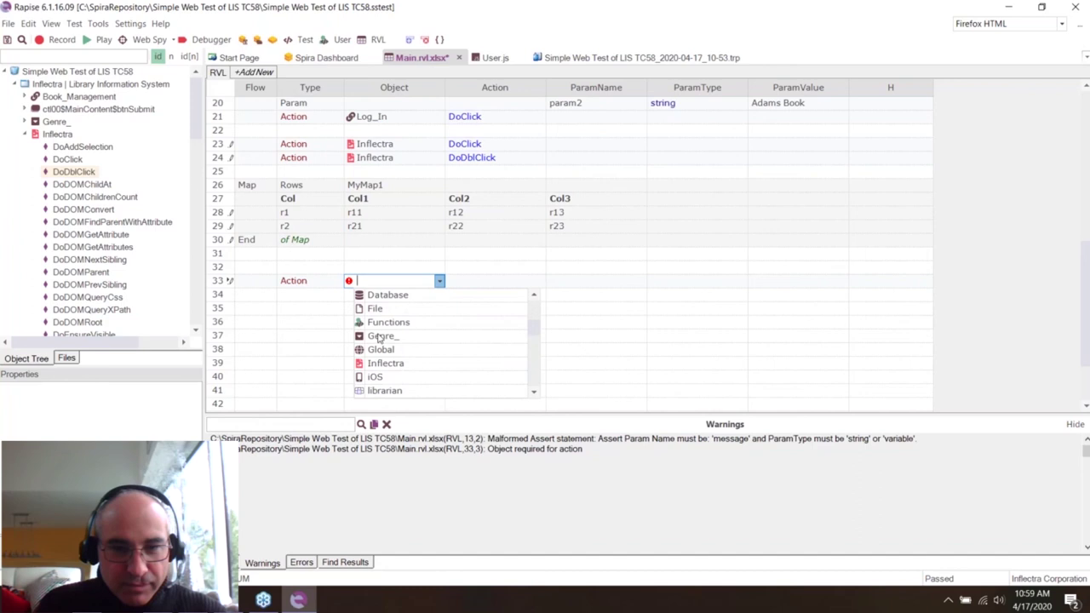
{"action": "left_click", "coordinate": [379, 323]}
{"action": "left_click", "coordinate": [540, 281]}
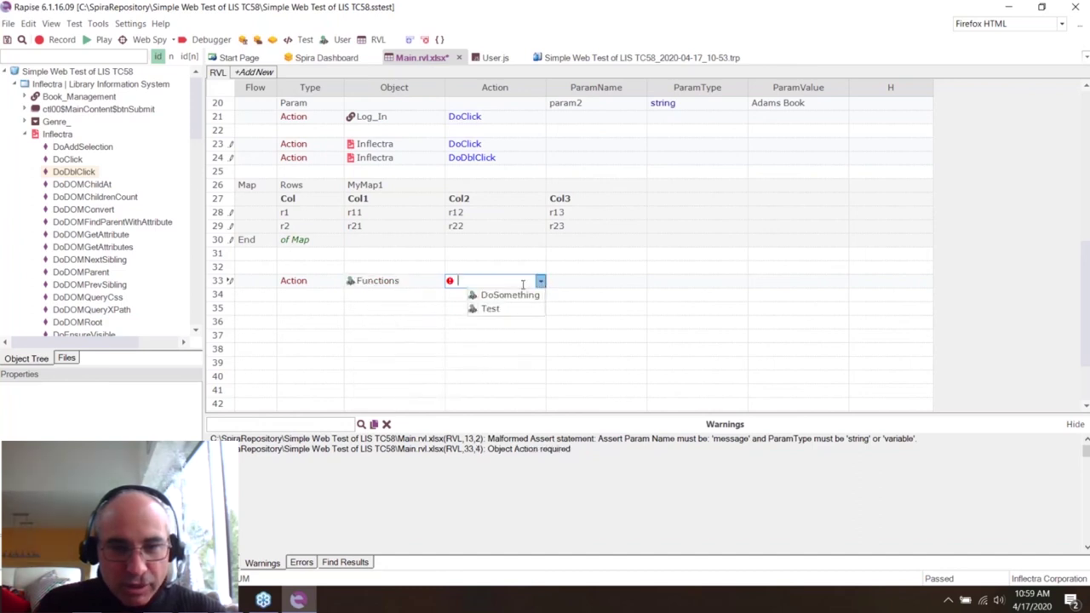
{"action": "left_click", "coordinate": [508, 295]}
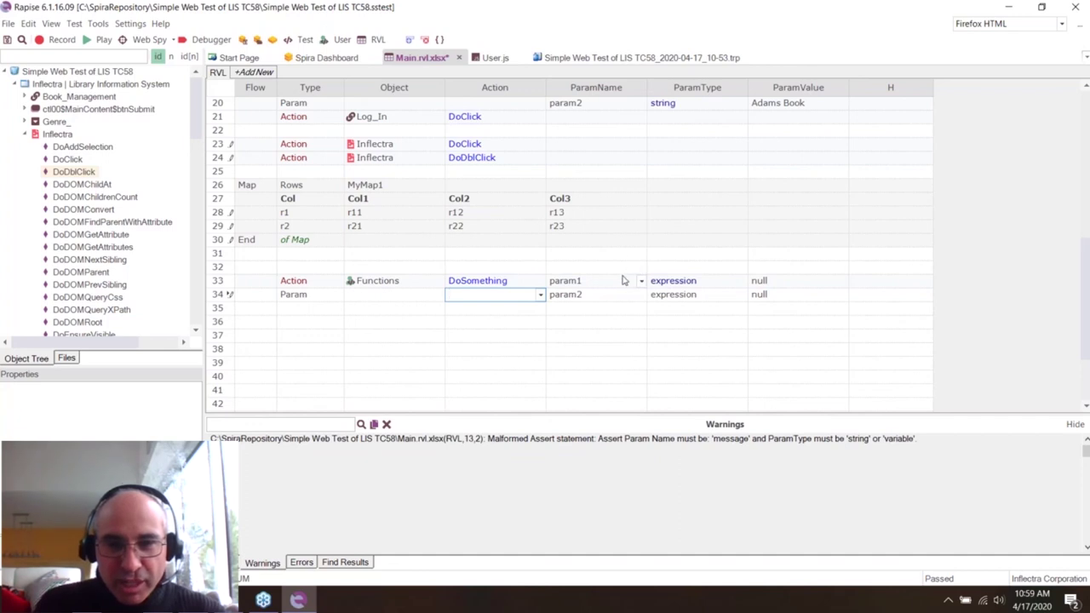
- Set row 33's param1 to guest and param2 to changeme
{"action": "left_click", "coordinate": [783, 281]}
{"action": "type", "text": "L"}
{"action": "key", "text": "BackSpace"}
{"action": "type", "text": "guest"}
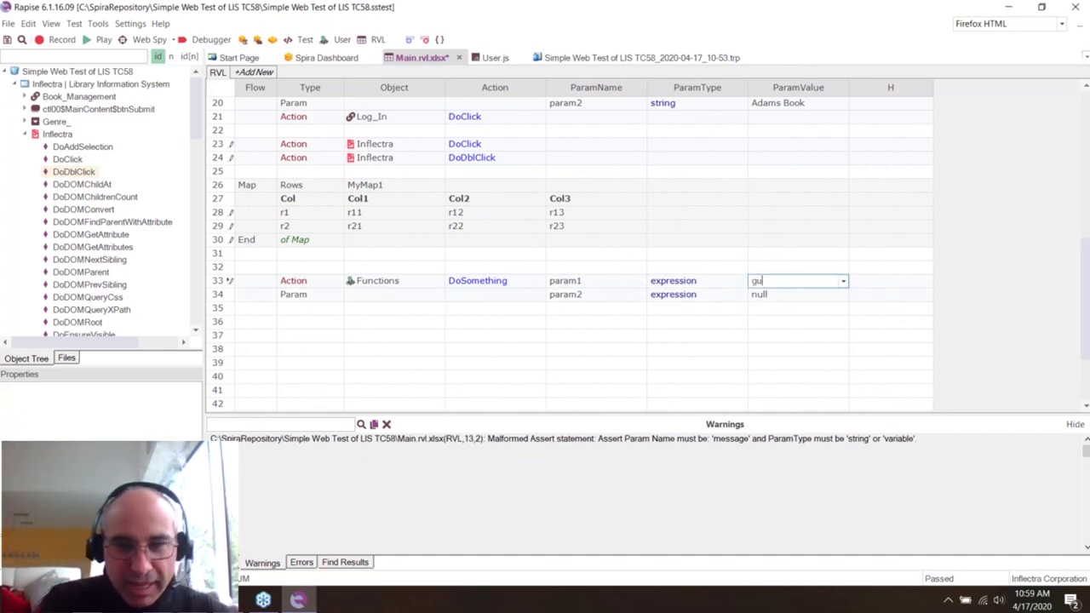
{"action": "left_click", "coordinate": [787, 296]}
{"action": "type", "text": "changeme"}
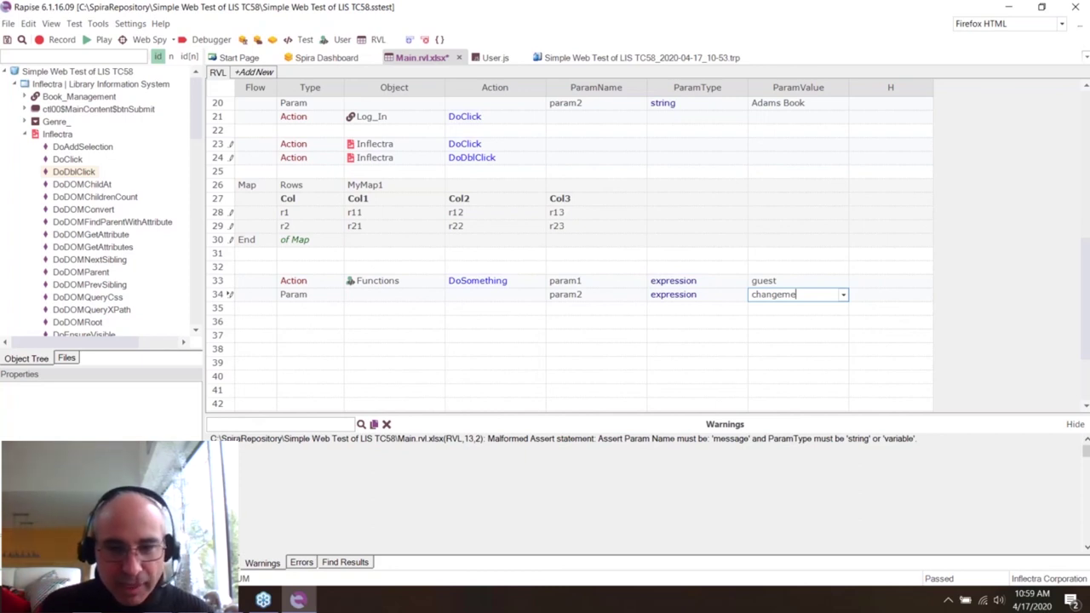
{"action": "left_click", "coordinate": [358, 257]}
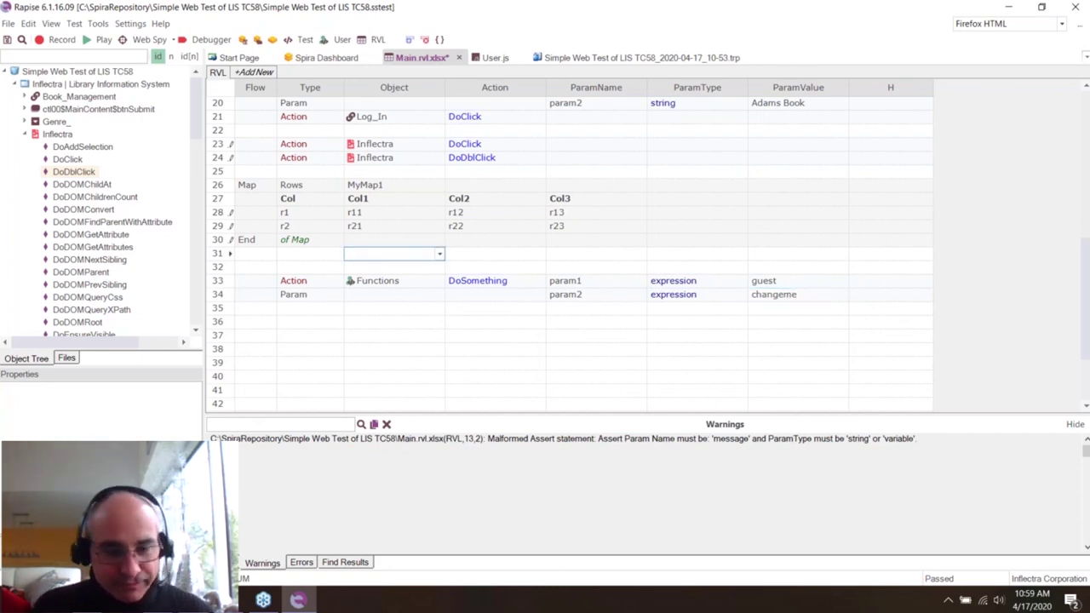
- Save Main.rvl.xlsx with Ctrl+S
{"action": "key", "text": "ctrl+s"}
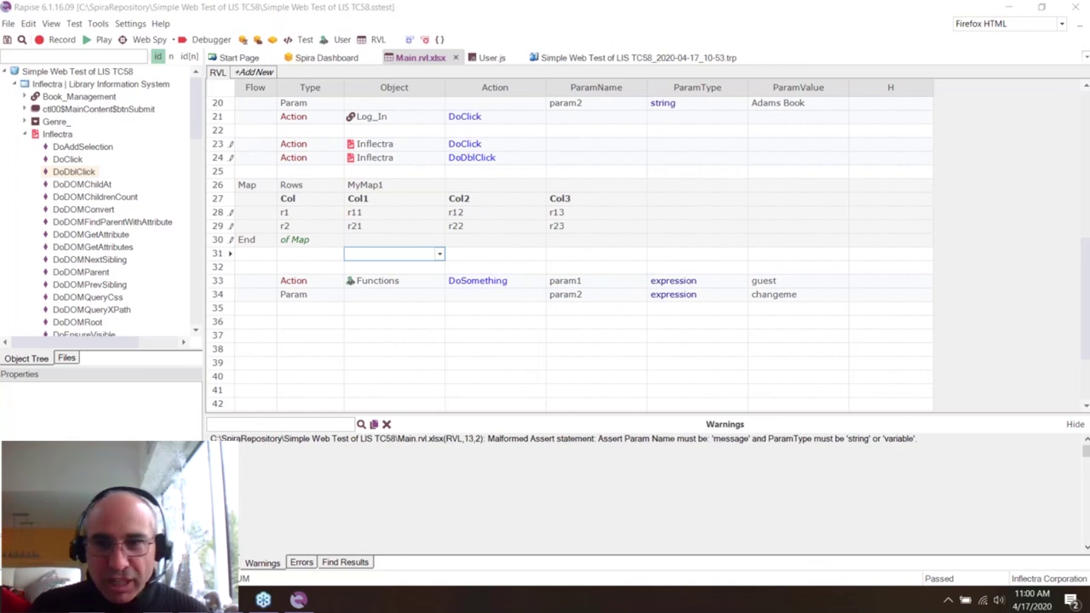
- In the browser, go to the Inflectra home page and search the site for 'uft migration'
{"action": "key", "text": "alt+Tab"}
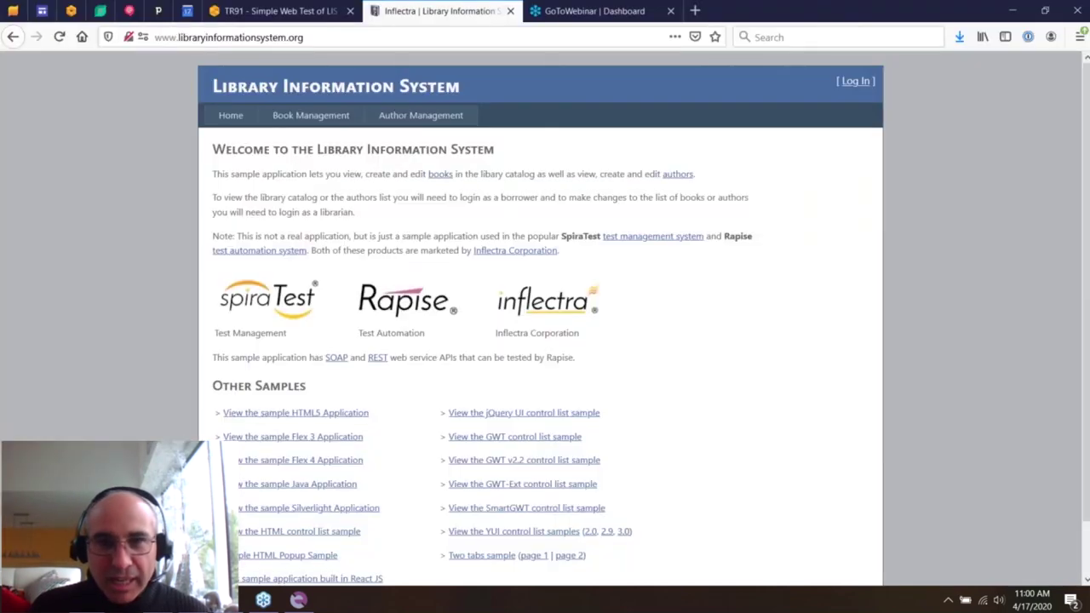
{"action": "left_click", "coordinate": [585, 10]}
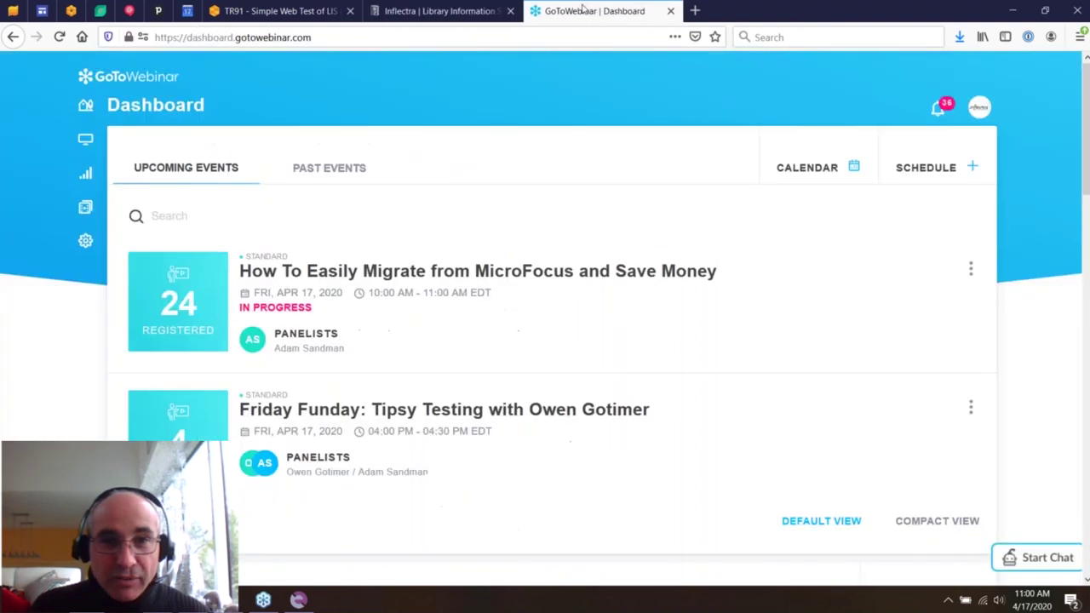
{"action": "left_click", "coordinate": [81, 37]}
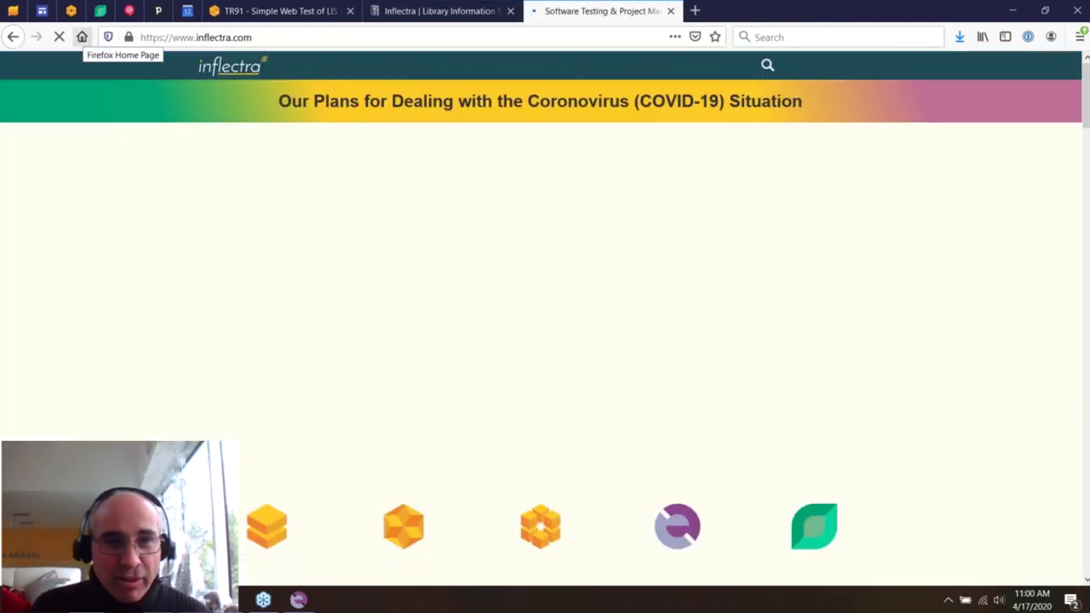
{"action": "left_click", "coordinate": [768, 65]}
{"action": "type", "text": "uft migration"}
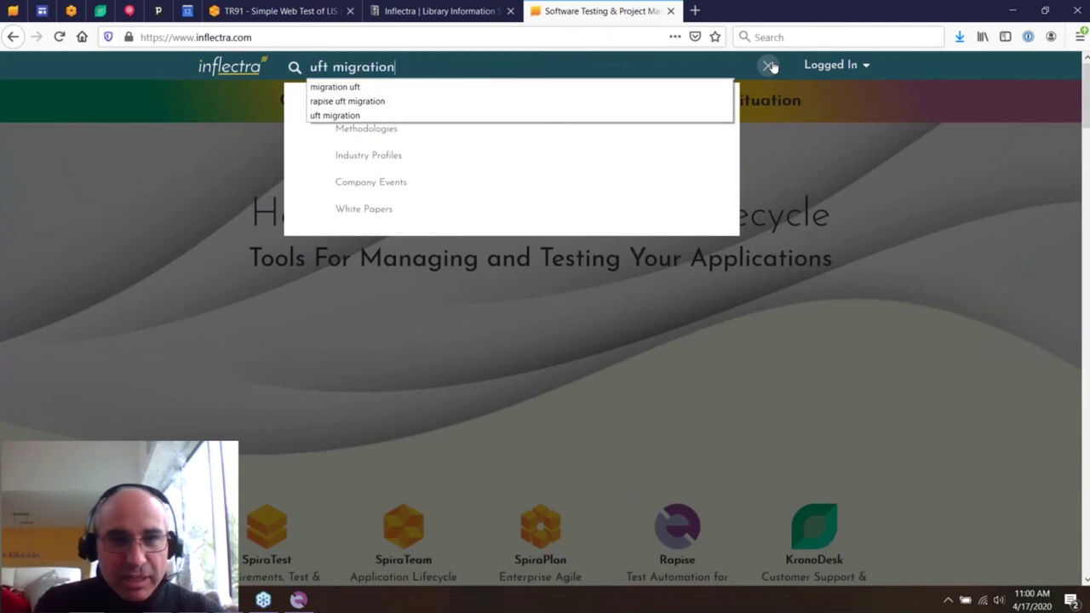
{"action": "key", "text": "Return"}
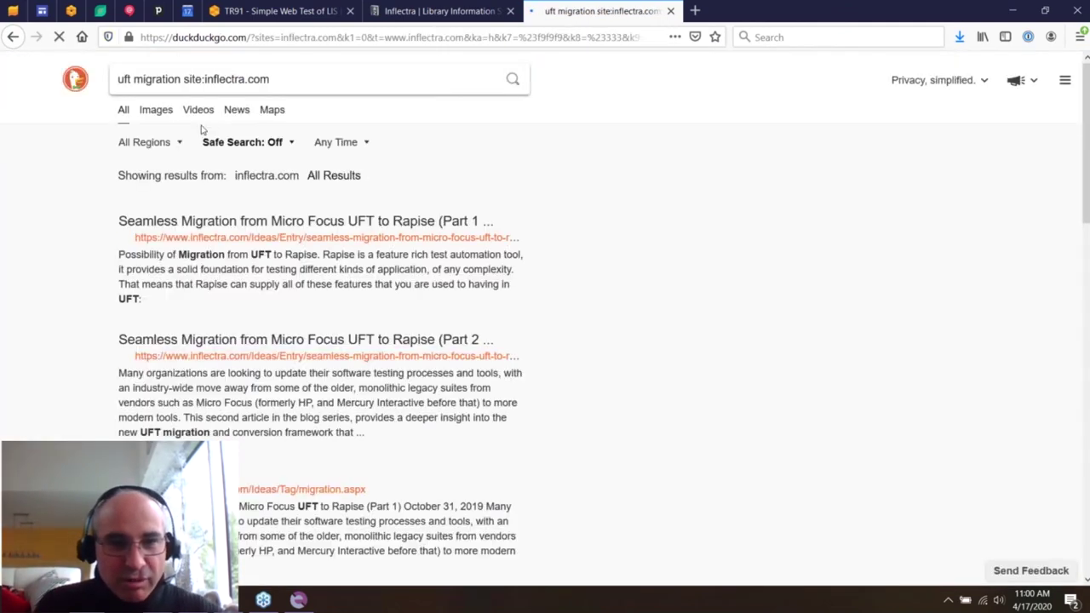
- Open the 'Seamless Migration from Micro Focus UFT to Rapise (Part 1)' result and scroll to its end
{"action": "left_click", "coordinate": [201, 223]}
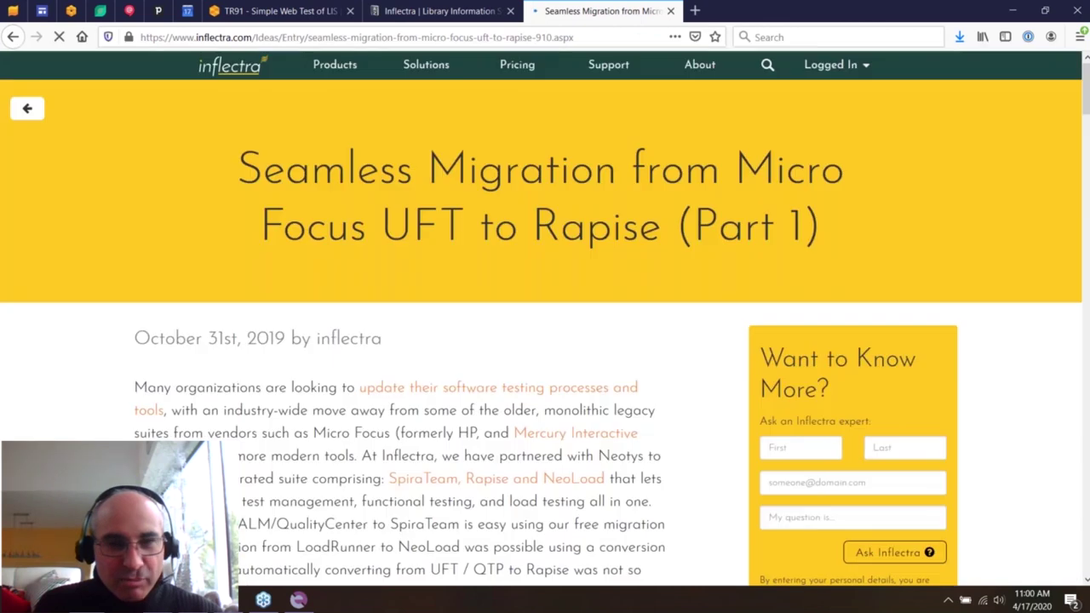
{"action": "scroll", "coordinate": [545, 324], "scroll_direction": "down", "scroll_amount": 15}
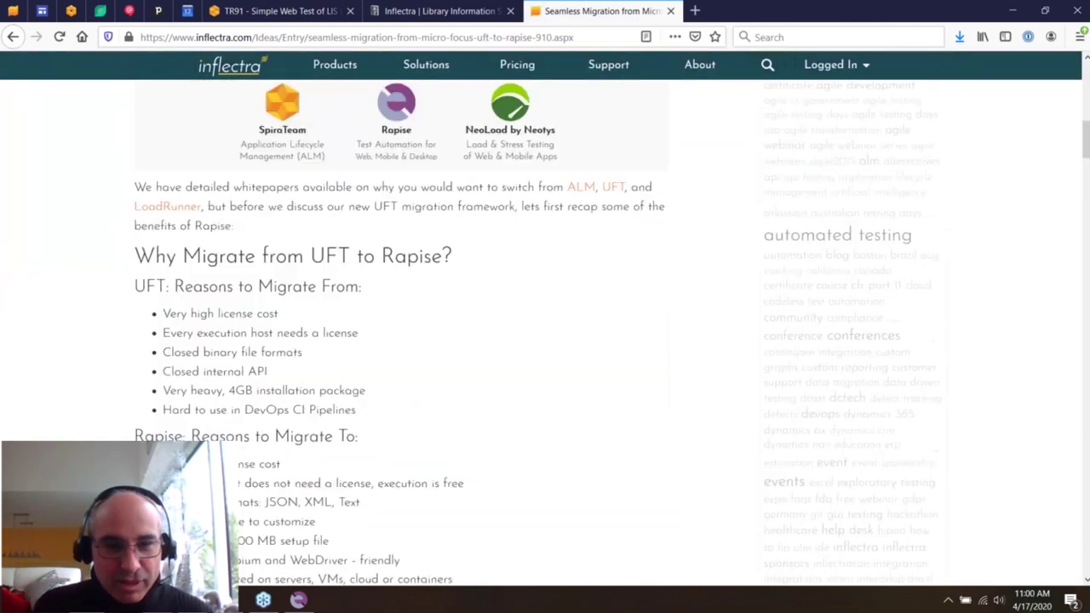
{"action": "scroll", "coordinate": [544, 323], "scroll_direction": "down", "scroll_amount": 15}
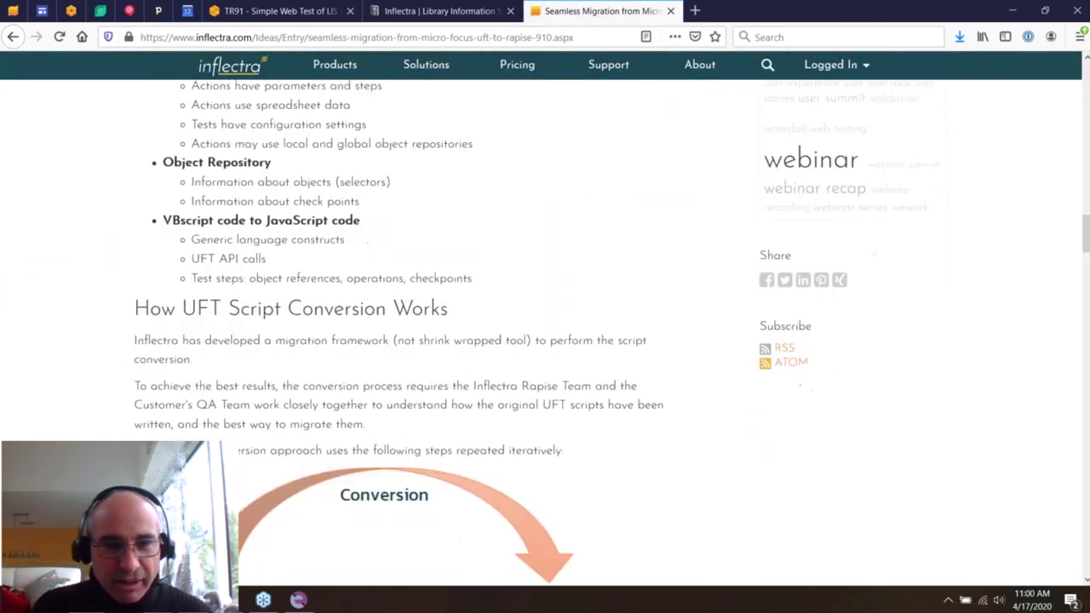
{"action": "scroll", "coordinate": [545, 324], "scroll_direction": "down", "scroll_amount": 15}
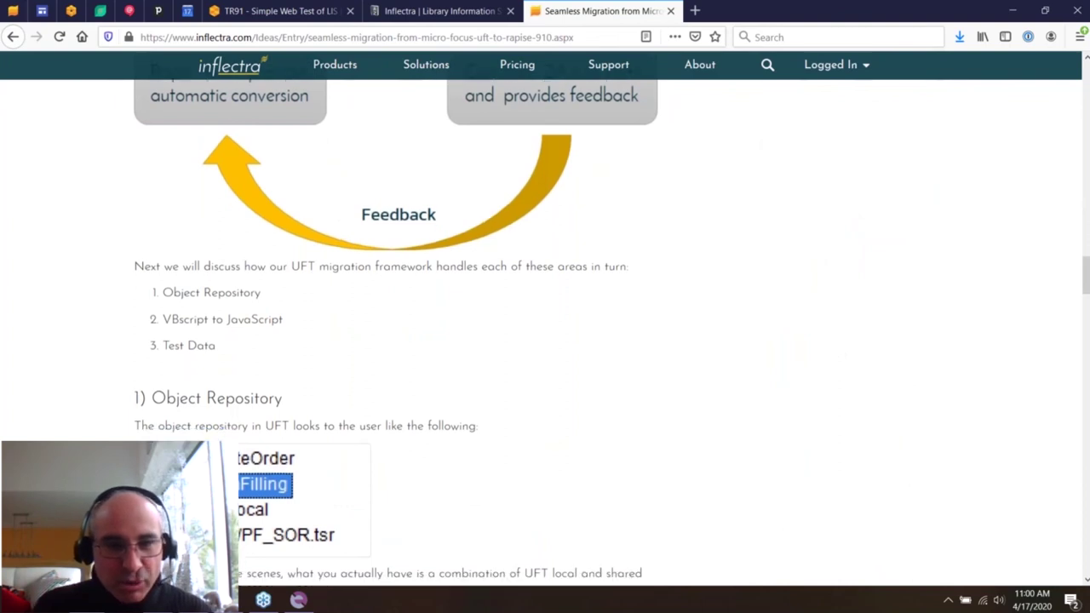
{"action": "scroll", "coordinate": [545, 324], "scroll_direction": "down", "scroll_amount": 15}
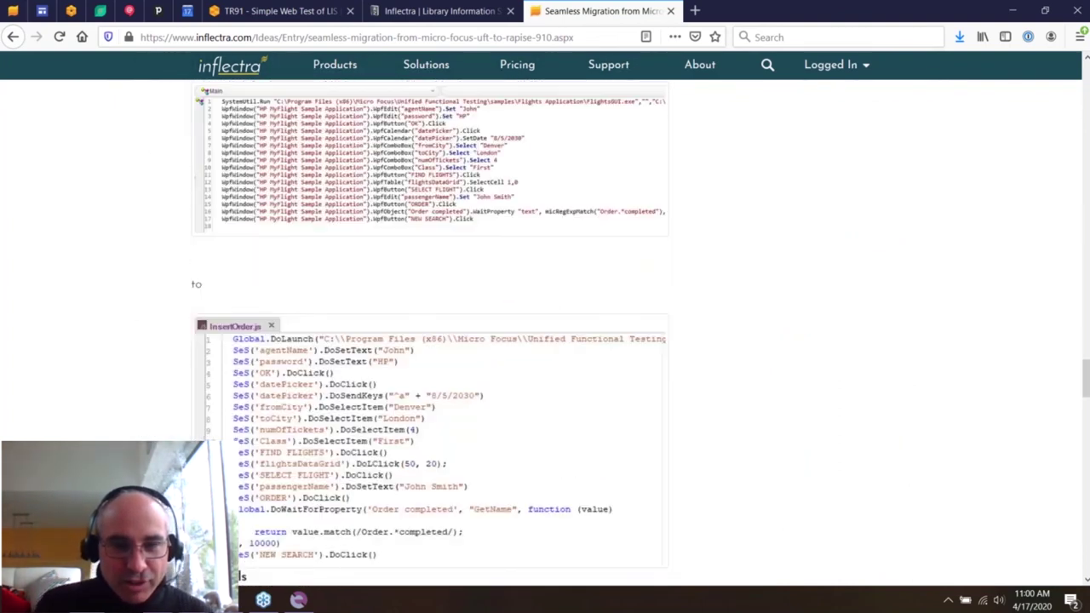
{"action": "scroll", "coordinate": [545, 324], "scroll_direction": "down", "scroll_amount": 15}
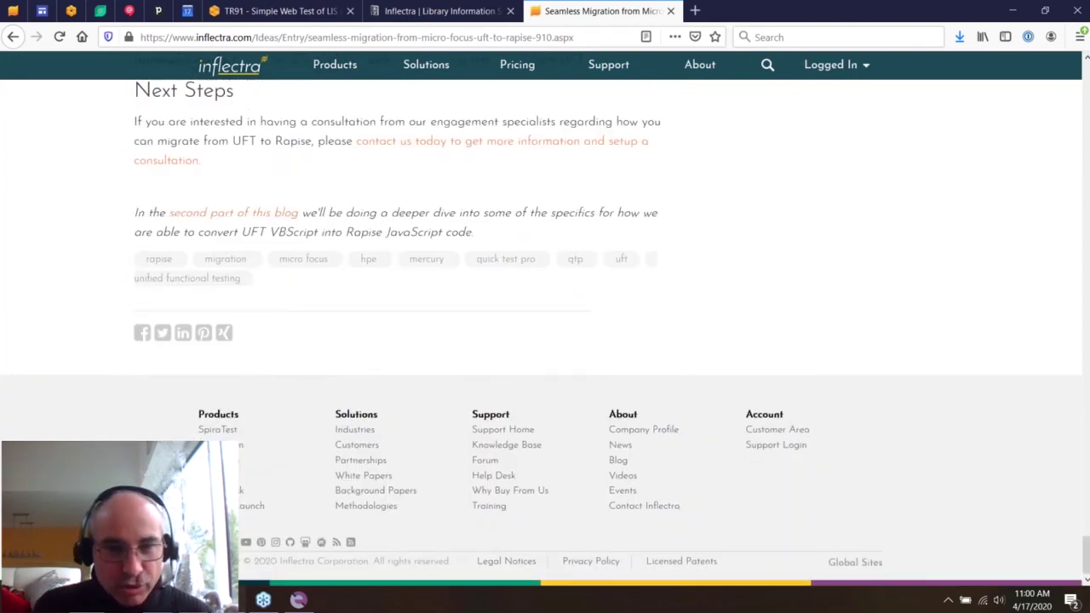
{"action": "key", "text": "alt+Tab"}
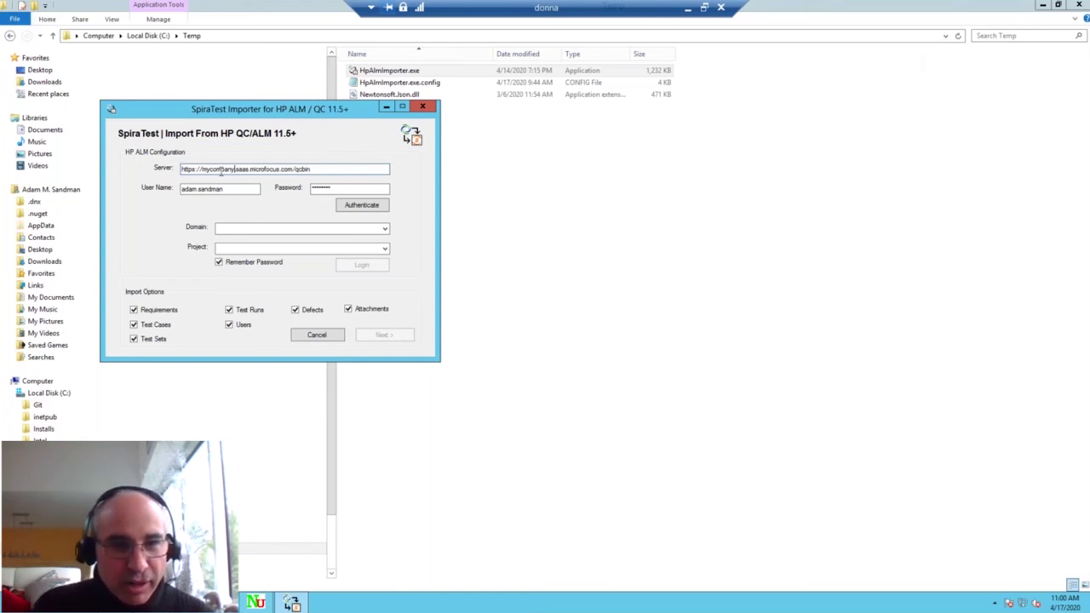
- Leave the remote importer and advance PowerPoint to slide 21, 'Thanks for Watching'
{"action": "left_click", "coordinate": [363, 208]}
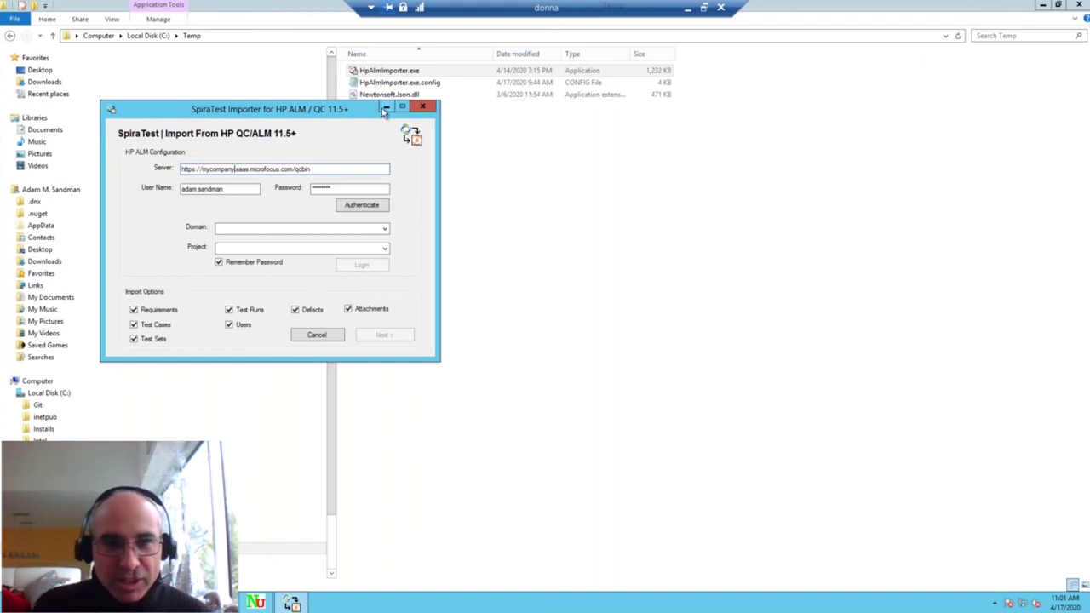
{"action": "left_click", "coordinate": [687, 6]}
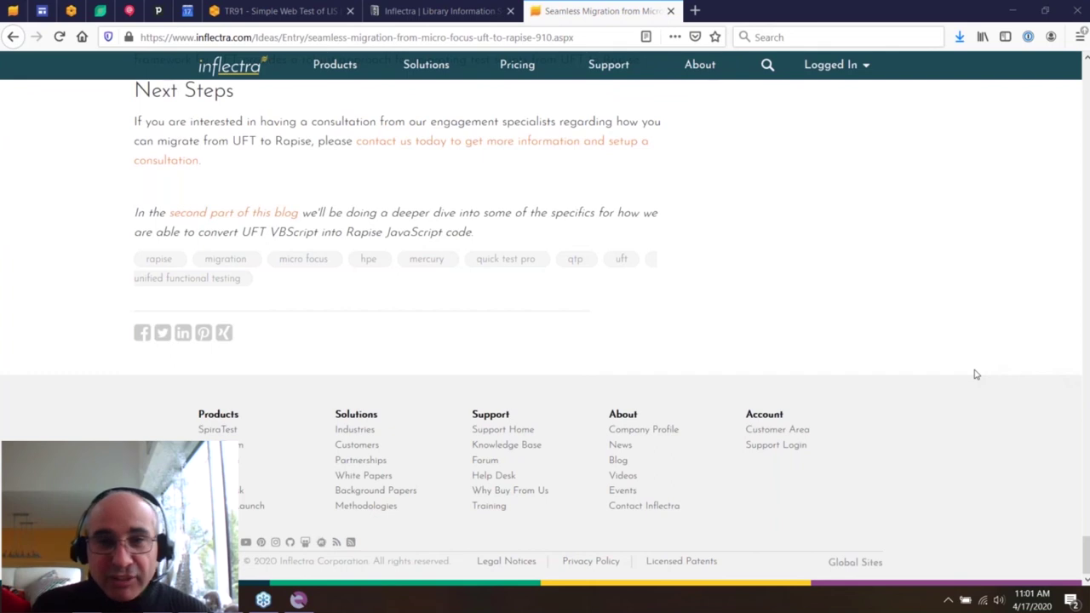
{"action": "key", "text": "alt+Tab"}
{"action": "key", "text": "Page_Down"}
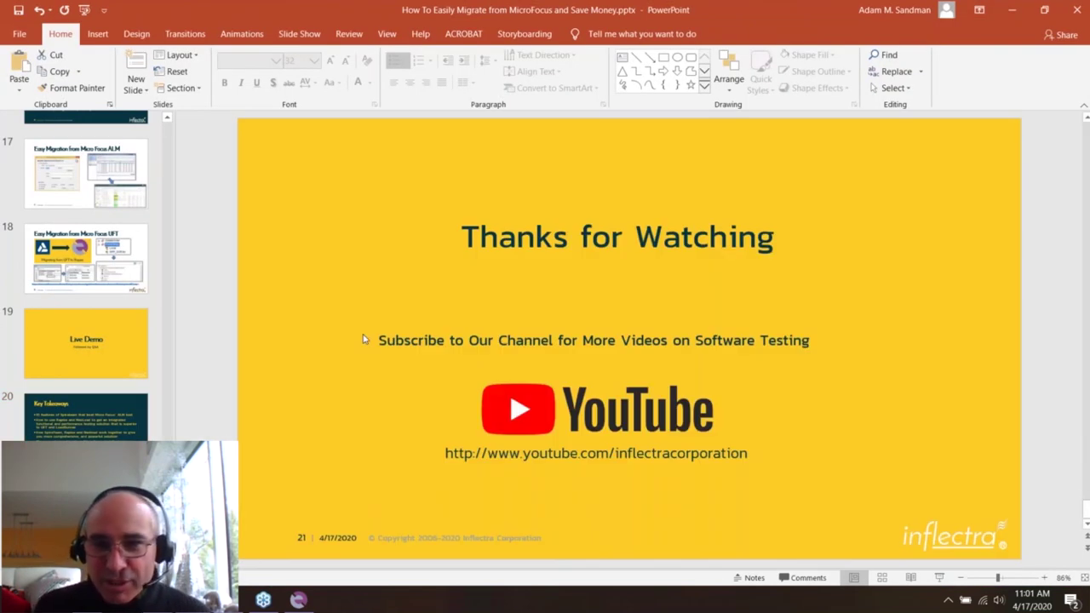